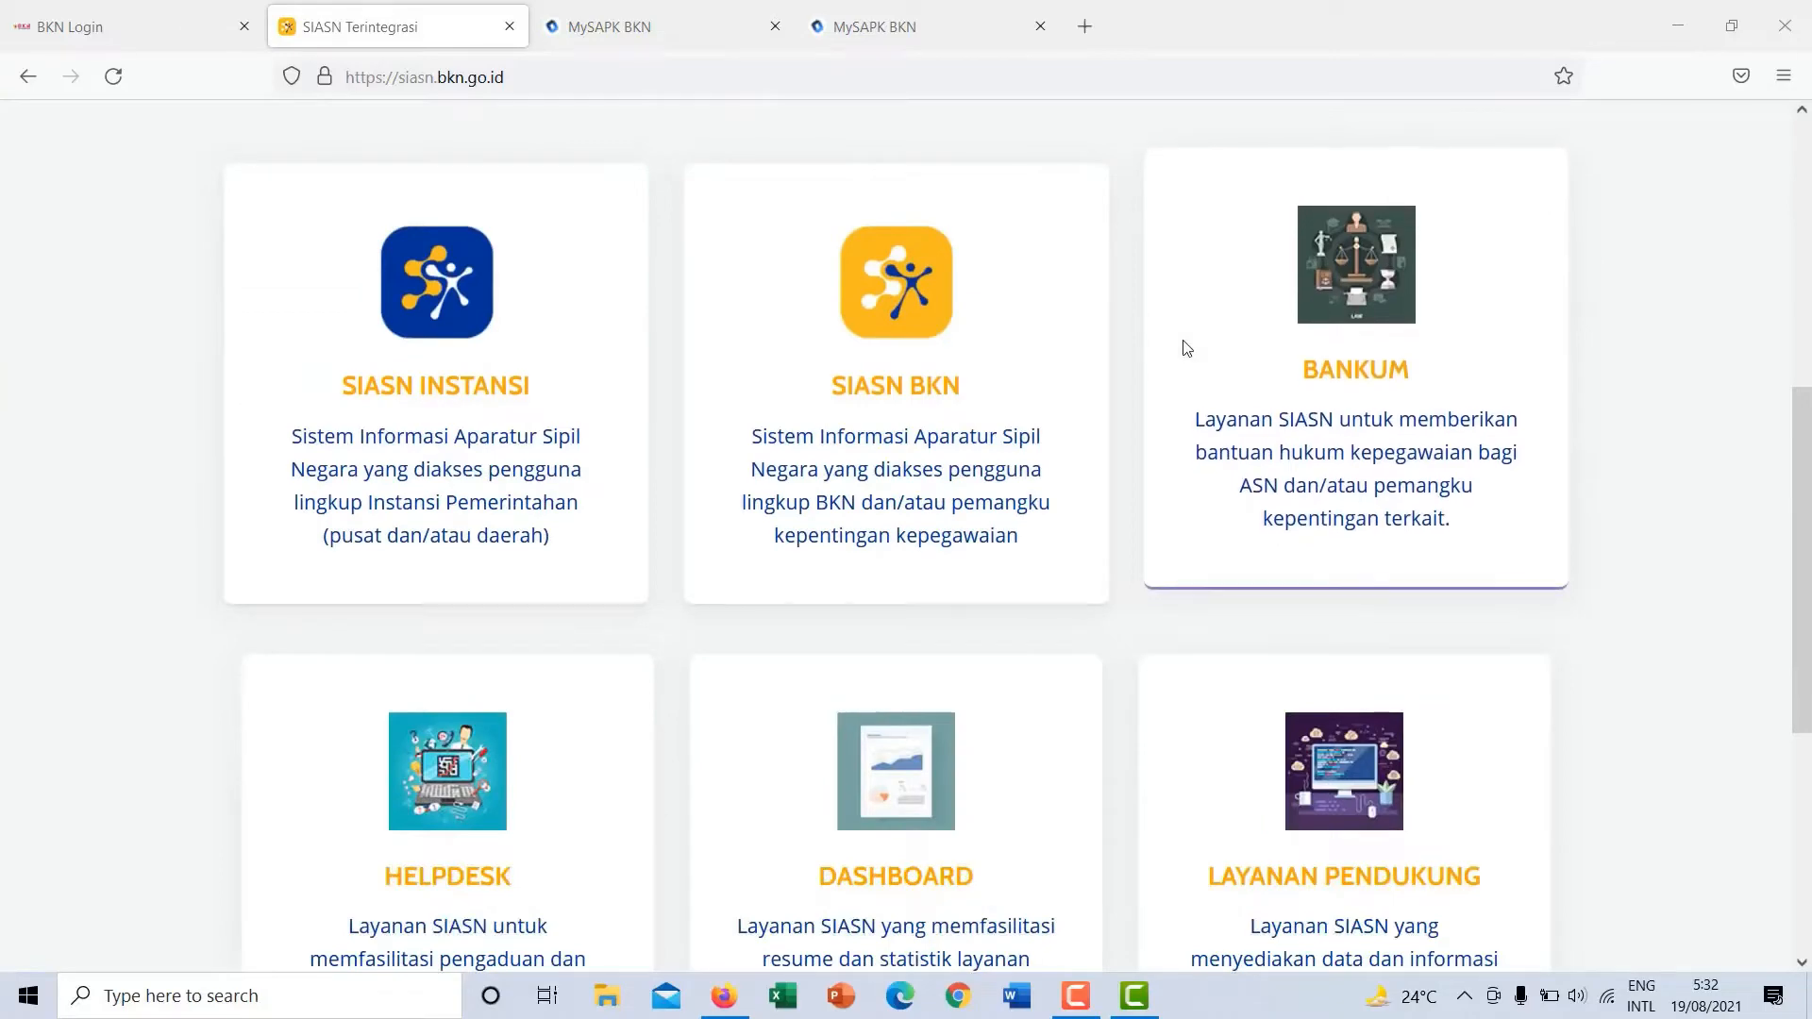
Open SIASN Instansi from the SIASN portal and sign in with the saved account credentials.
scroll(1186, 347, up, 4)
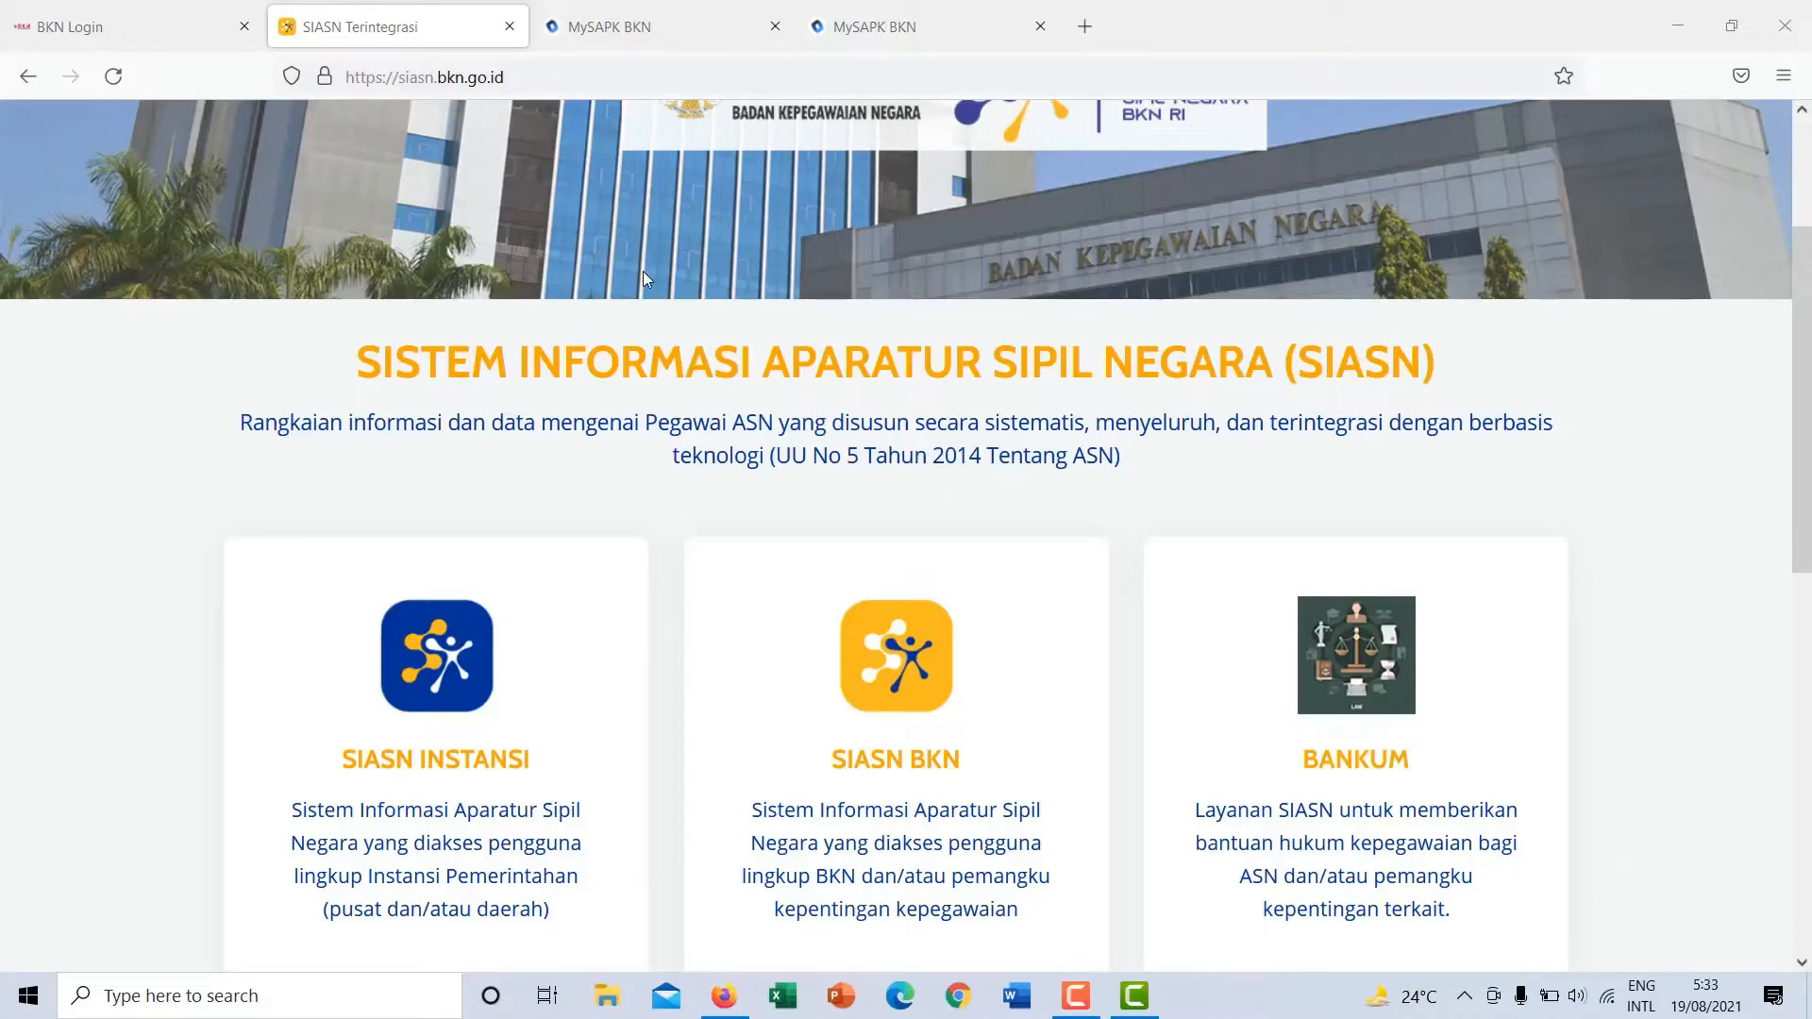
scroll(642, 271, up, 3)
scroll(642, 273, down, 5)
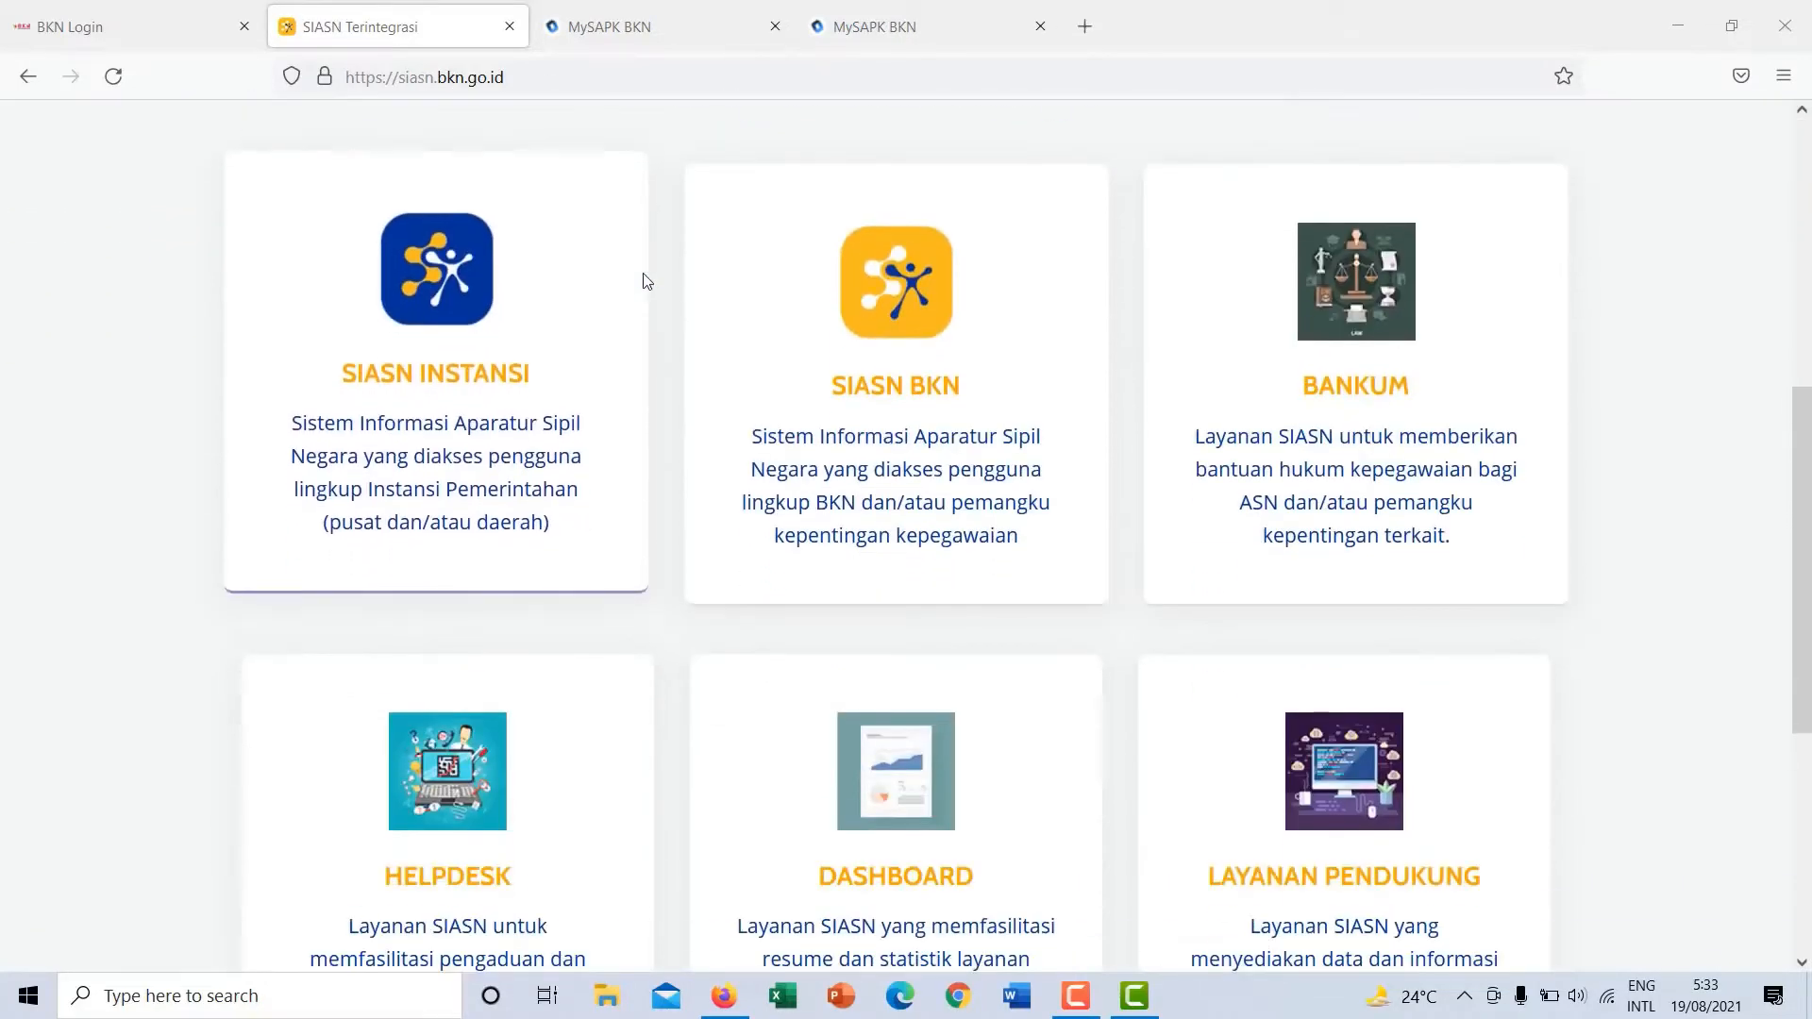
scroll(648, 280, down, 2)
scroll(645, 282, up, 4)
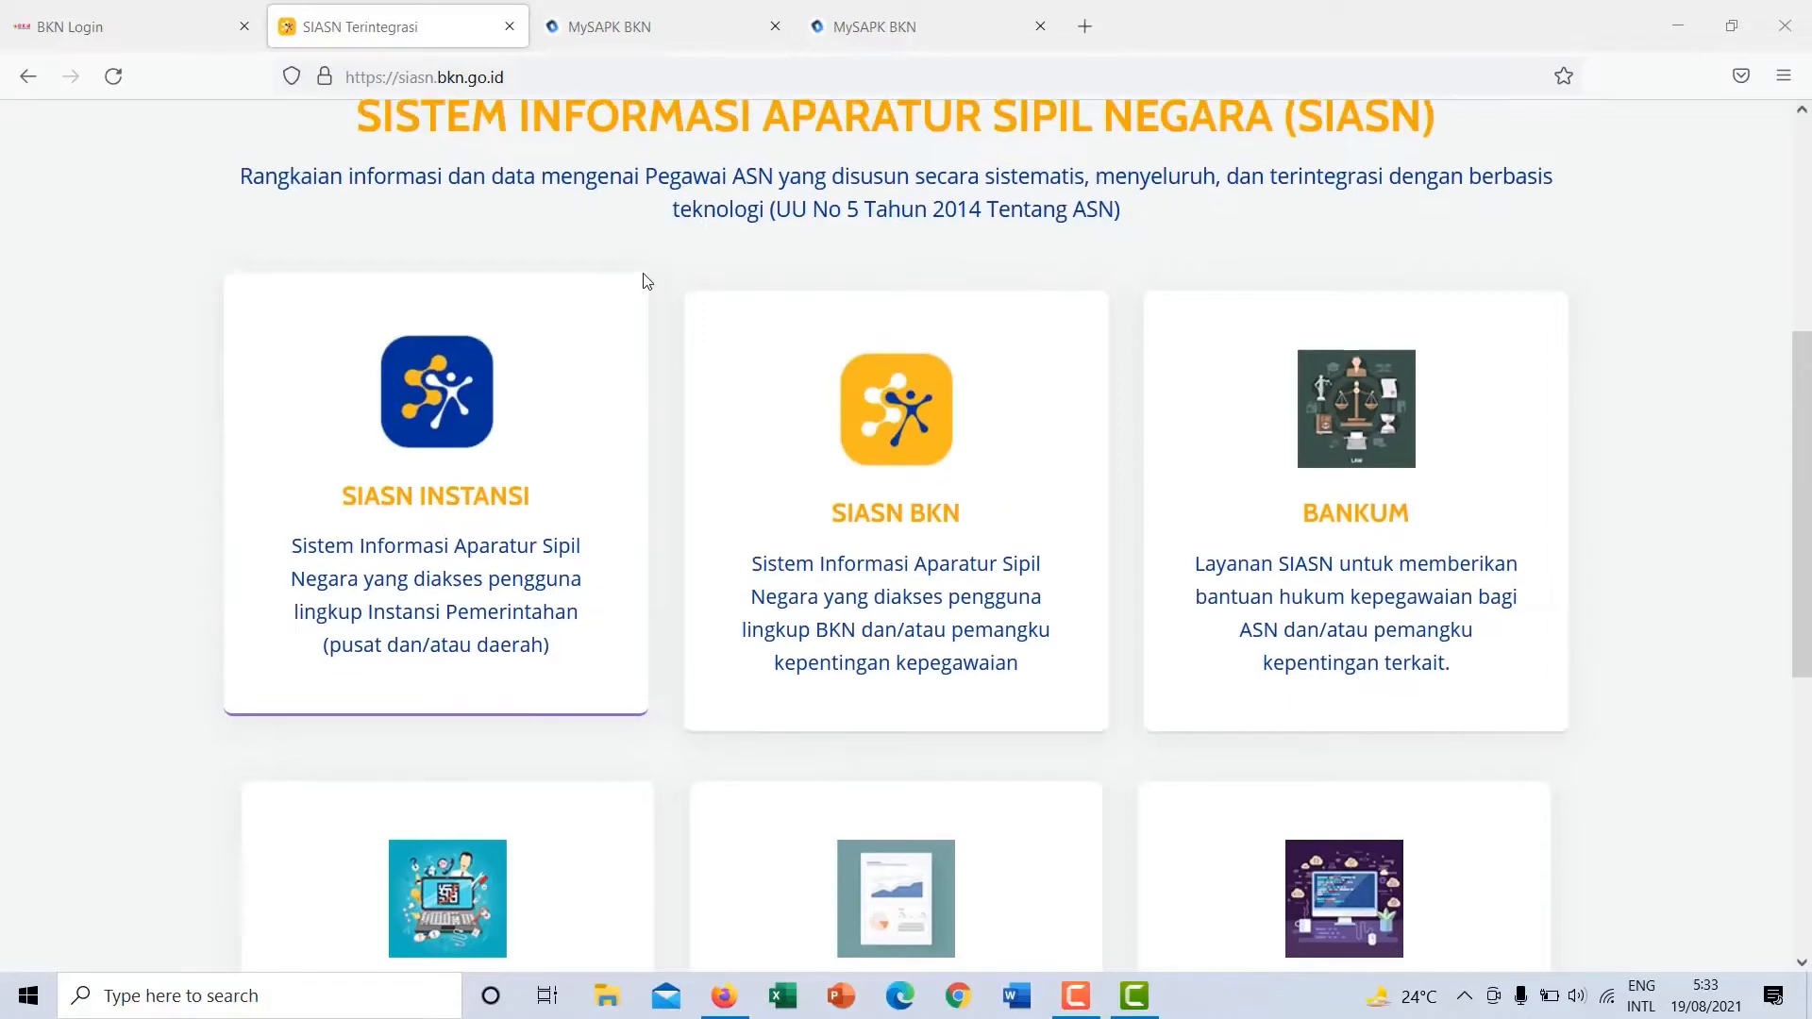
scroll(643, 280, up, 1)
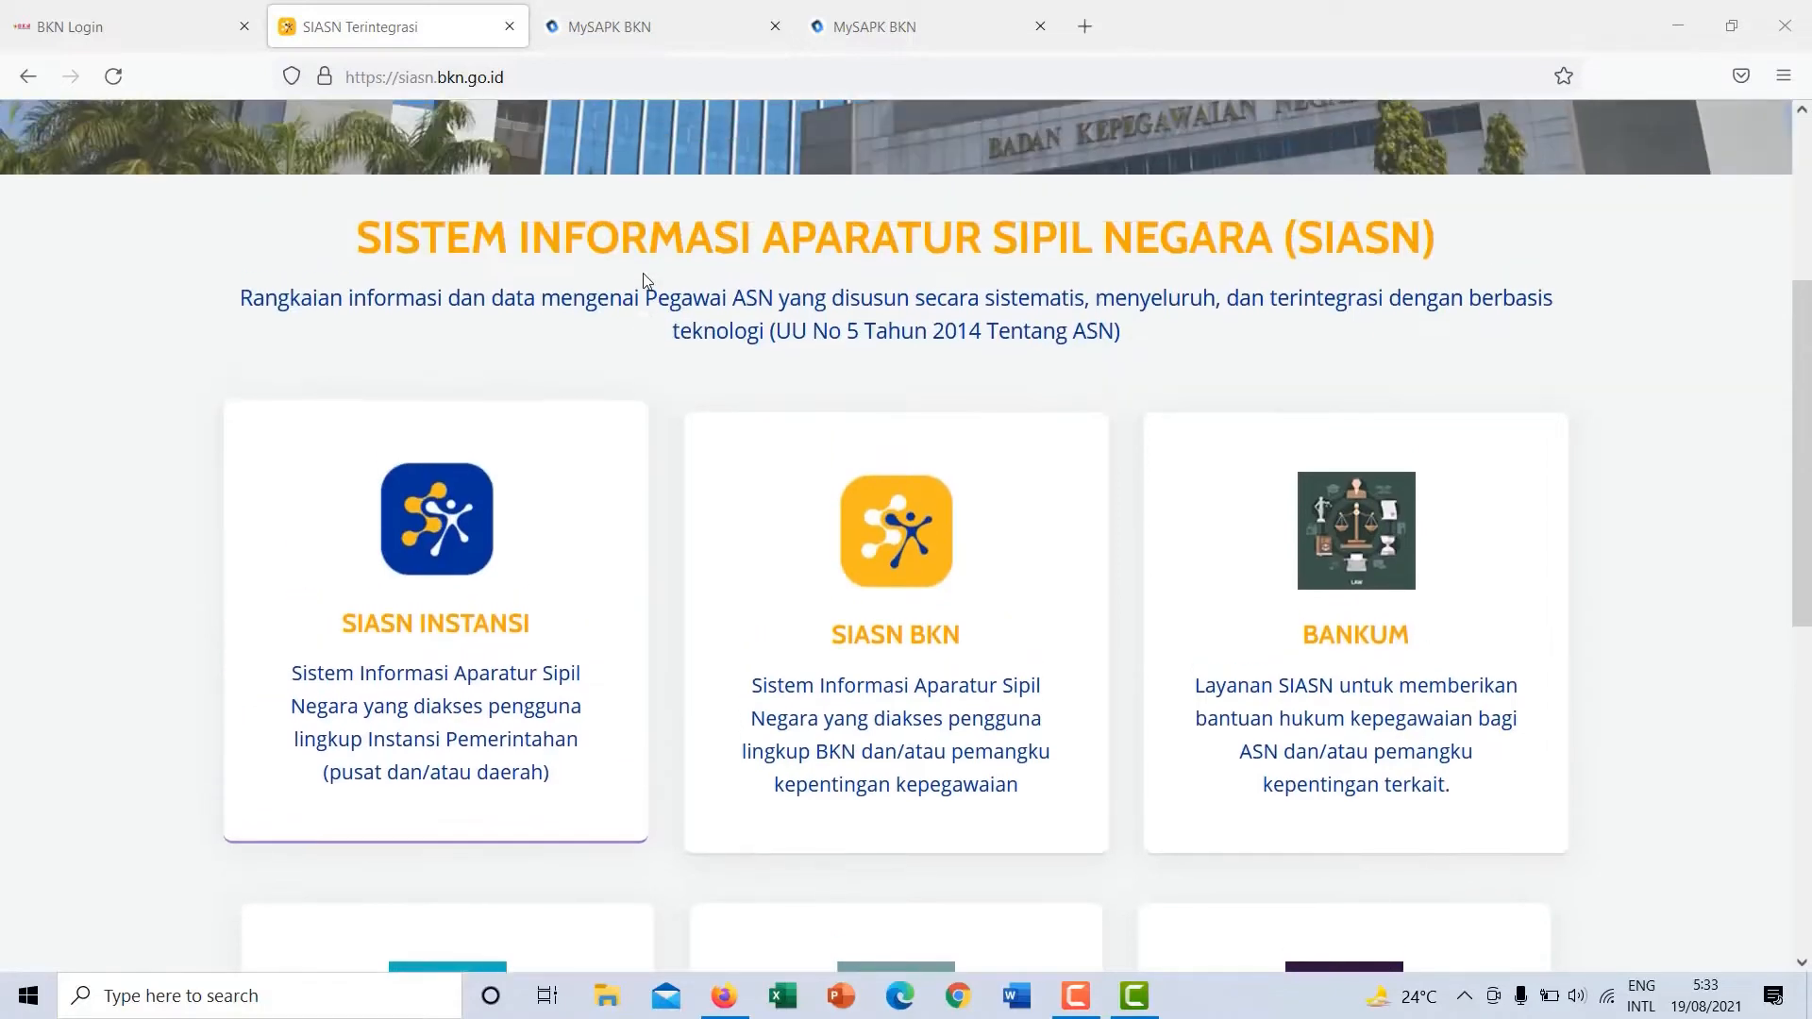
click(432, 557)
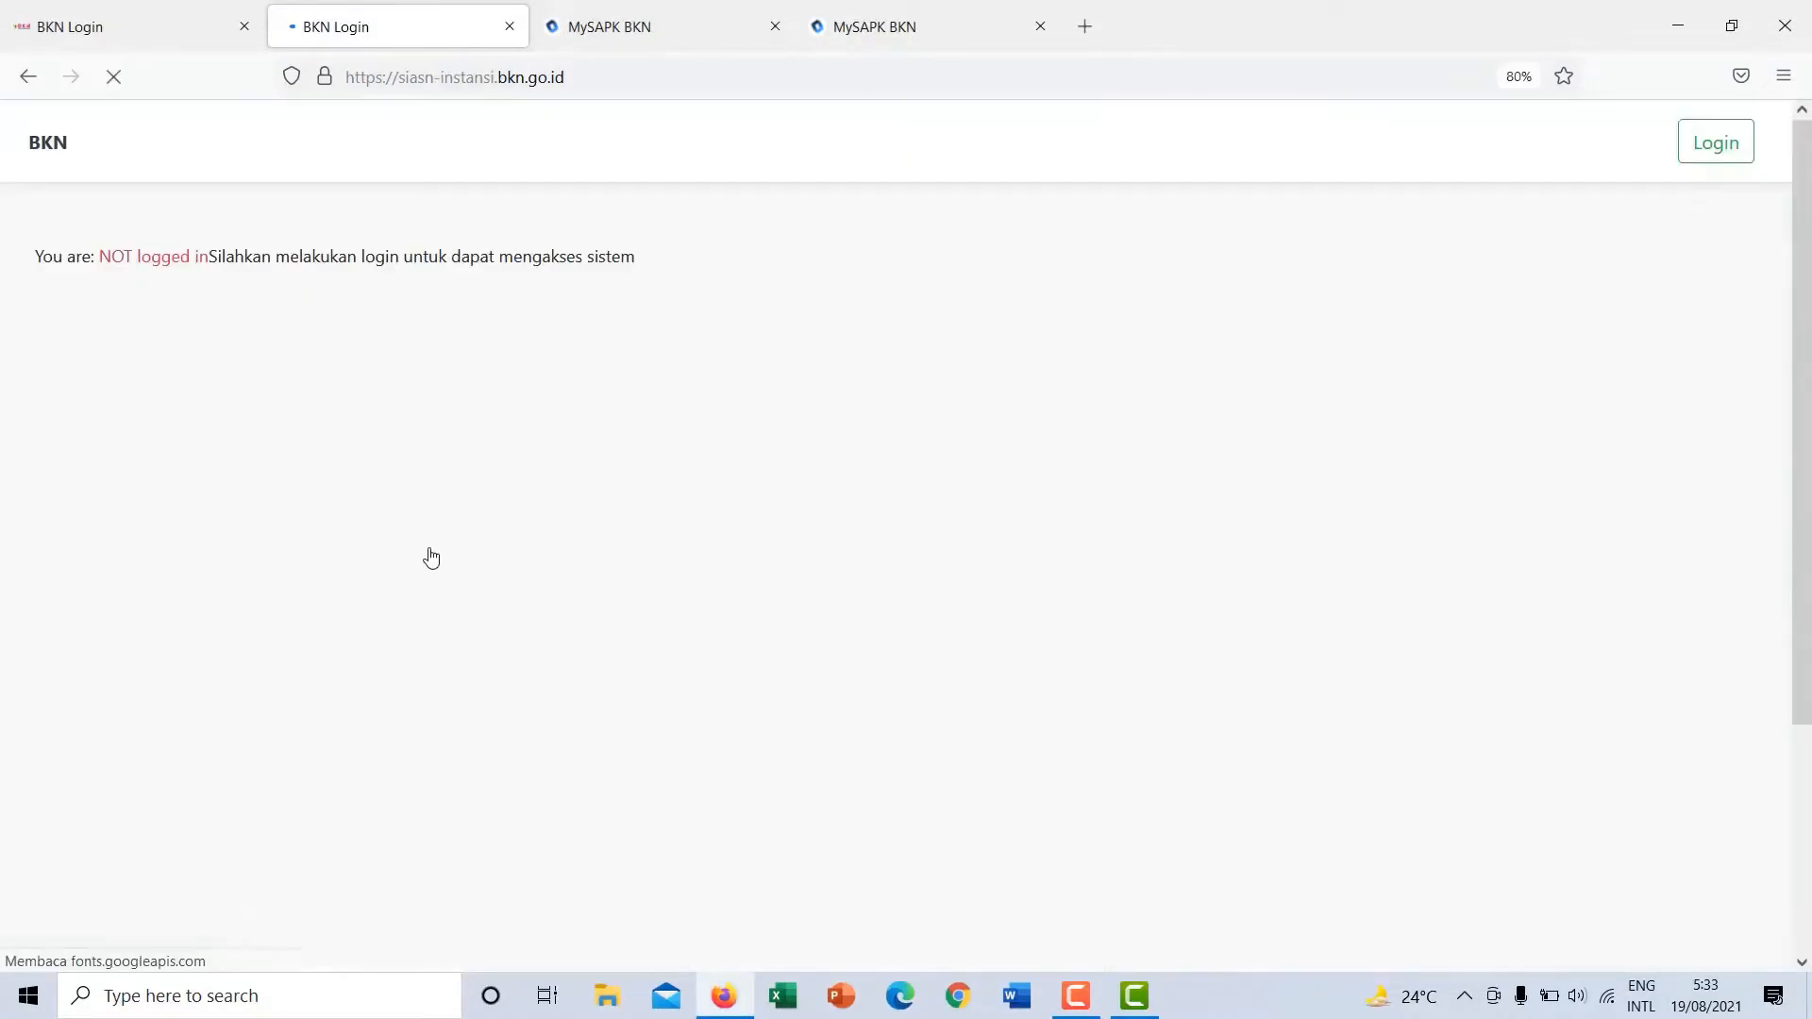
click(1714, 160)
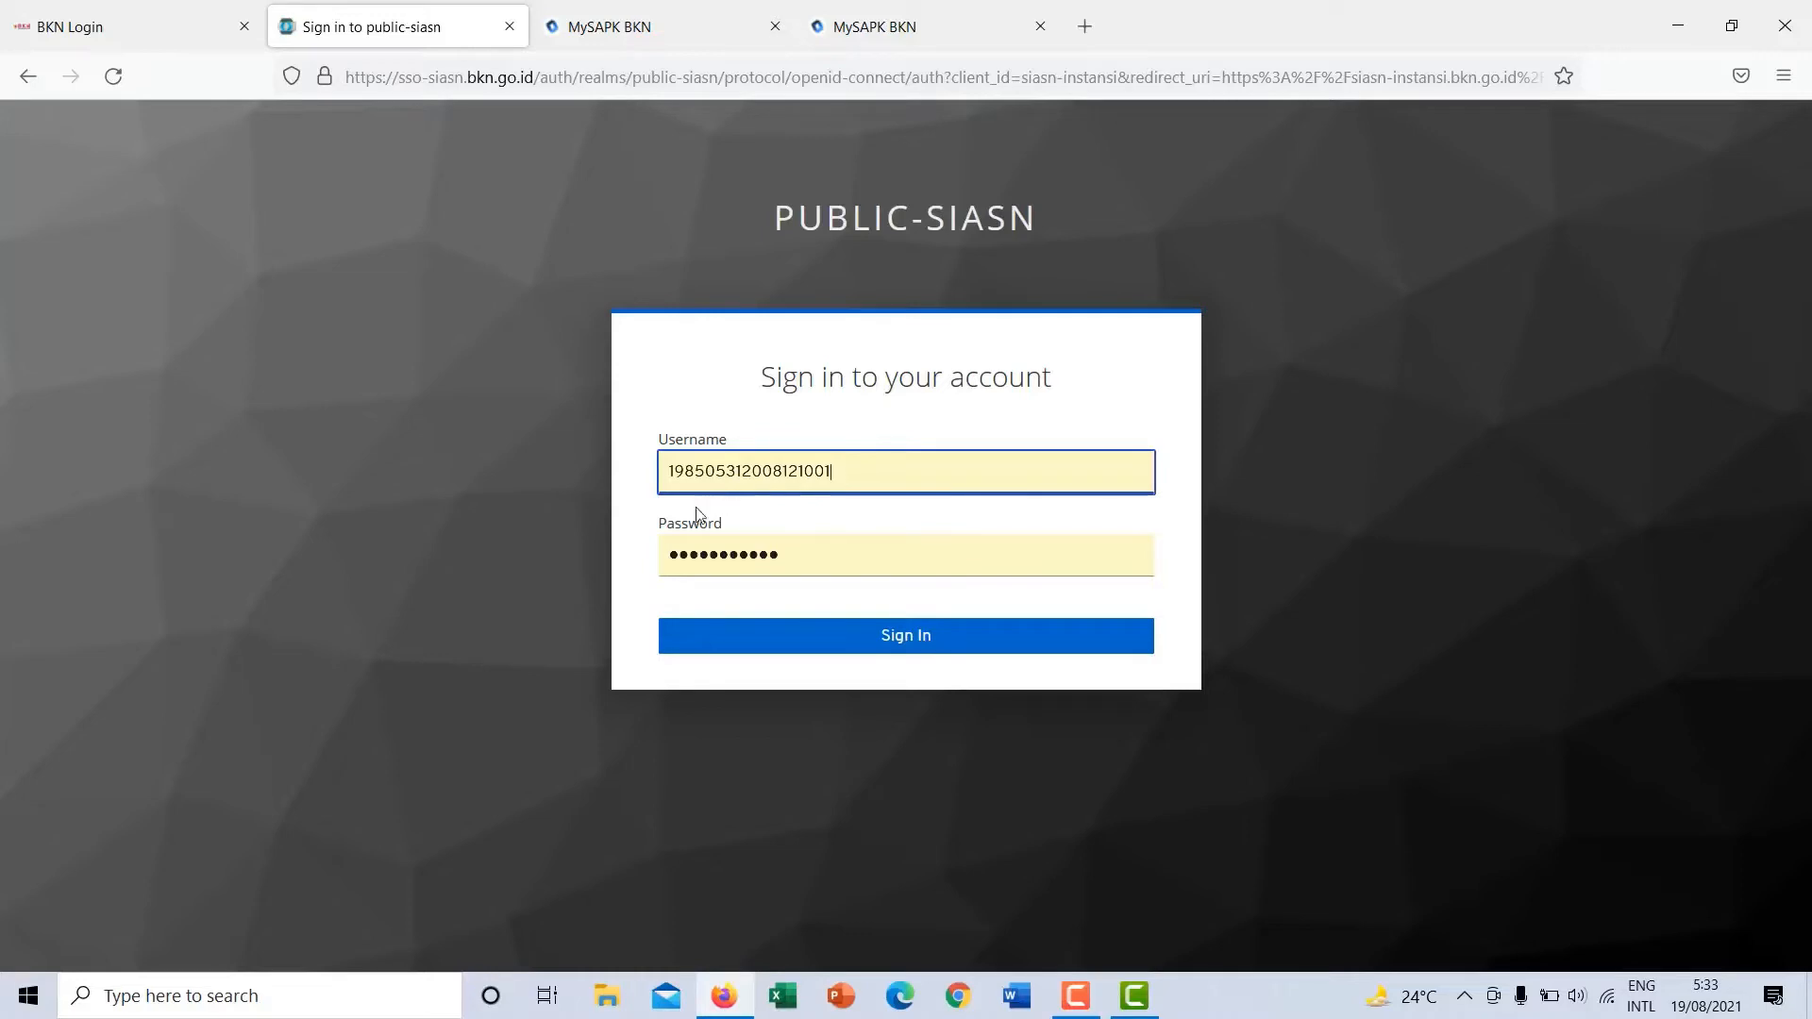
click(852, 645)
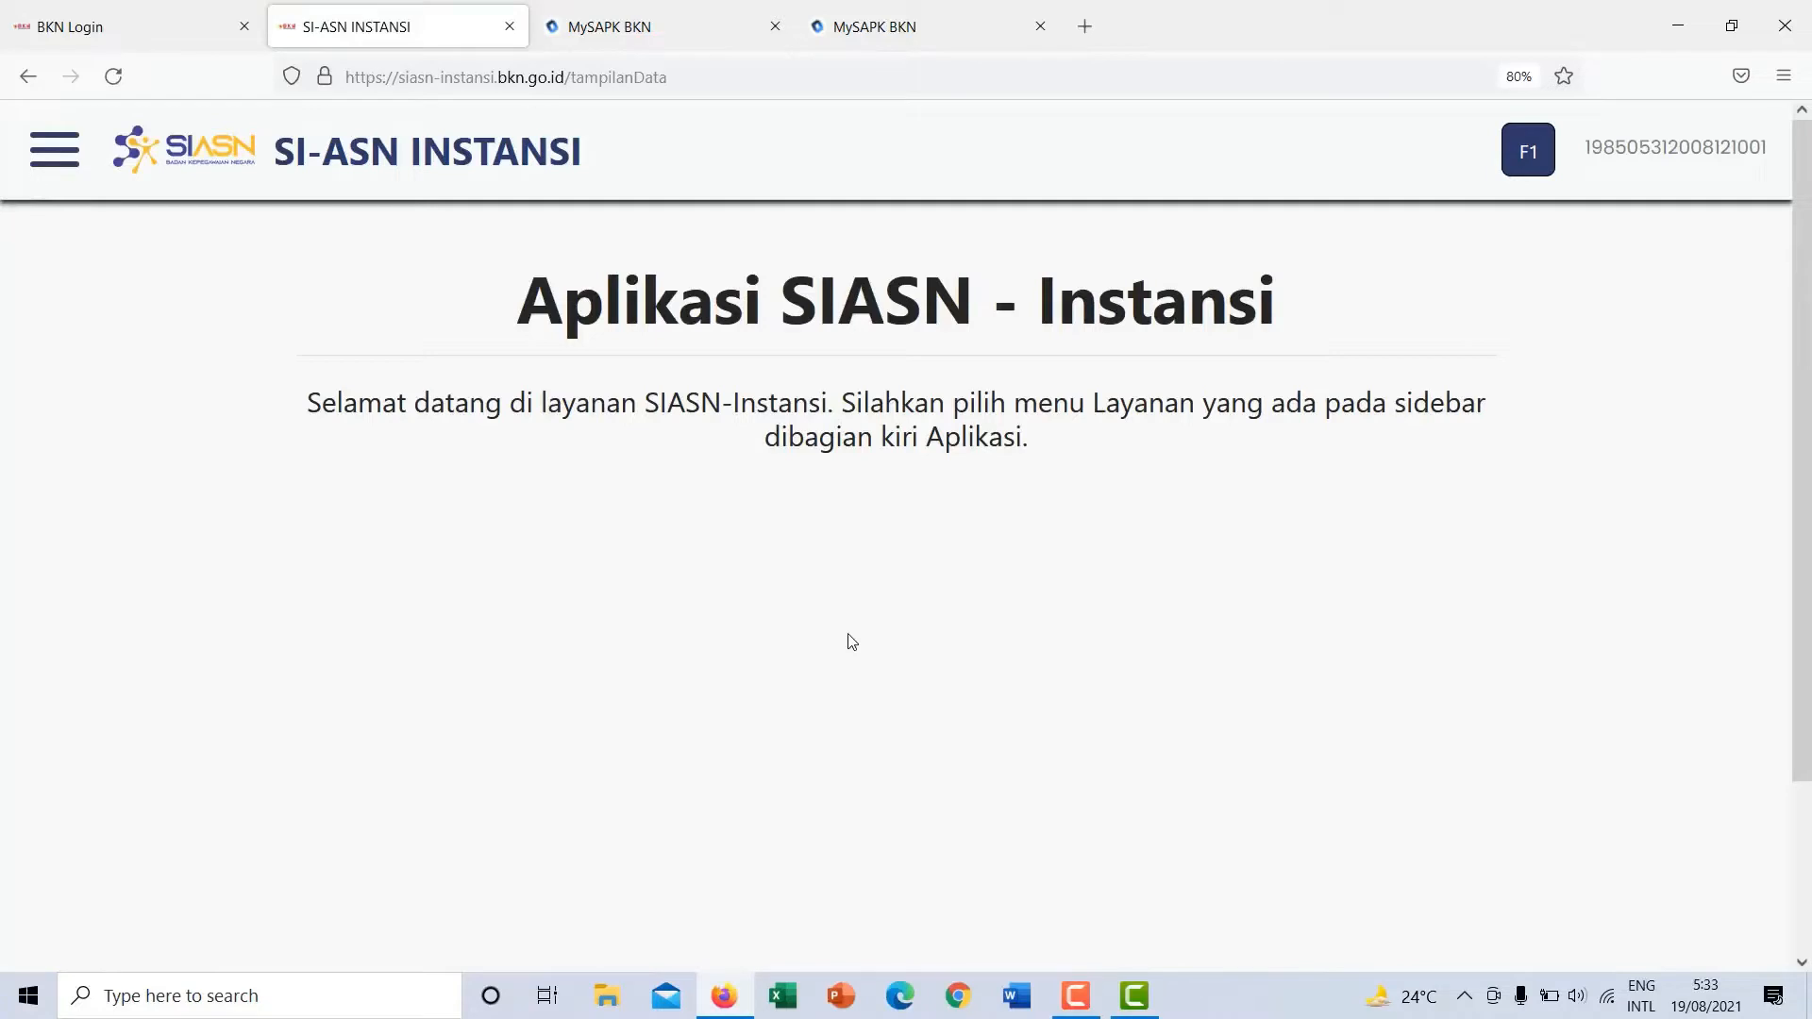
Open Inbox Usul in the first Layanan Peremajaan service of SI-ASN Instansi.
click(55, 151)
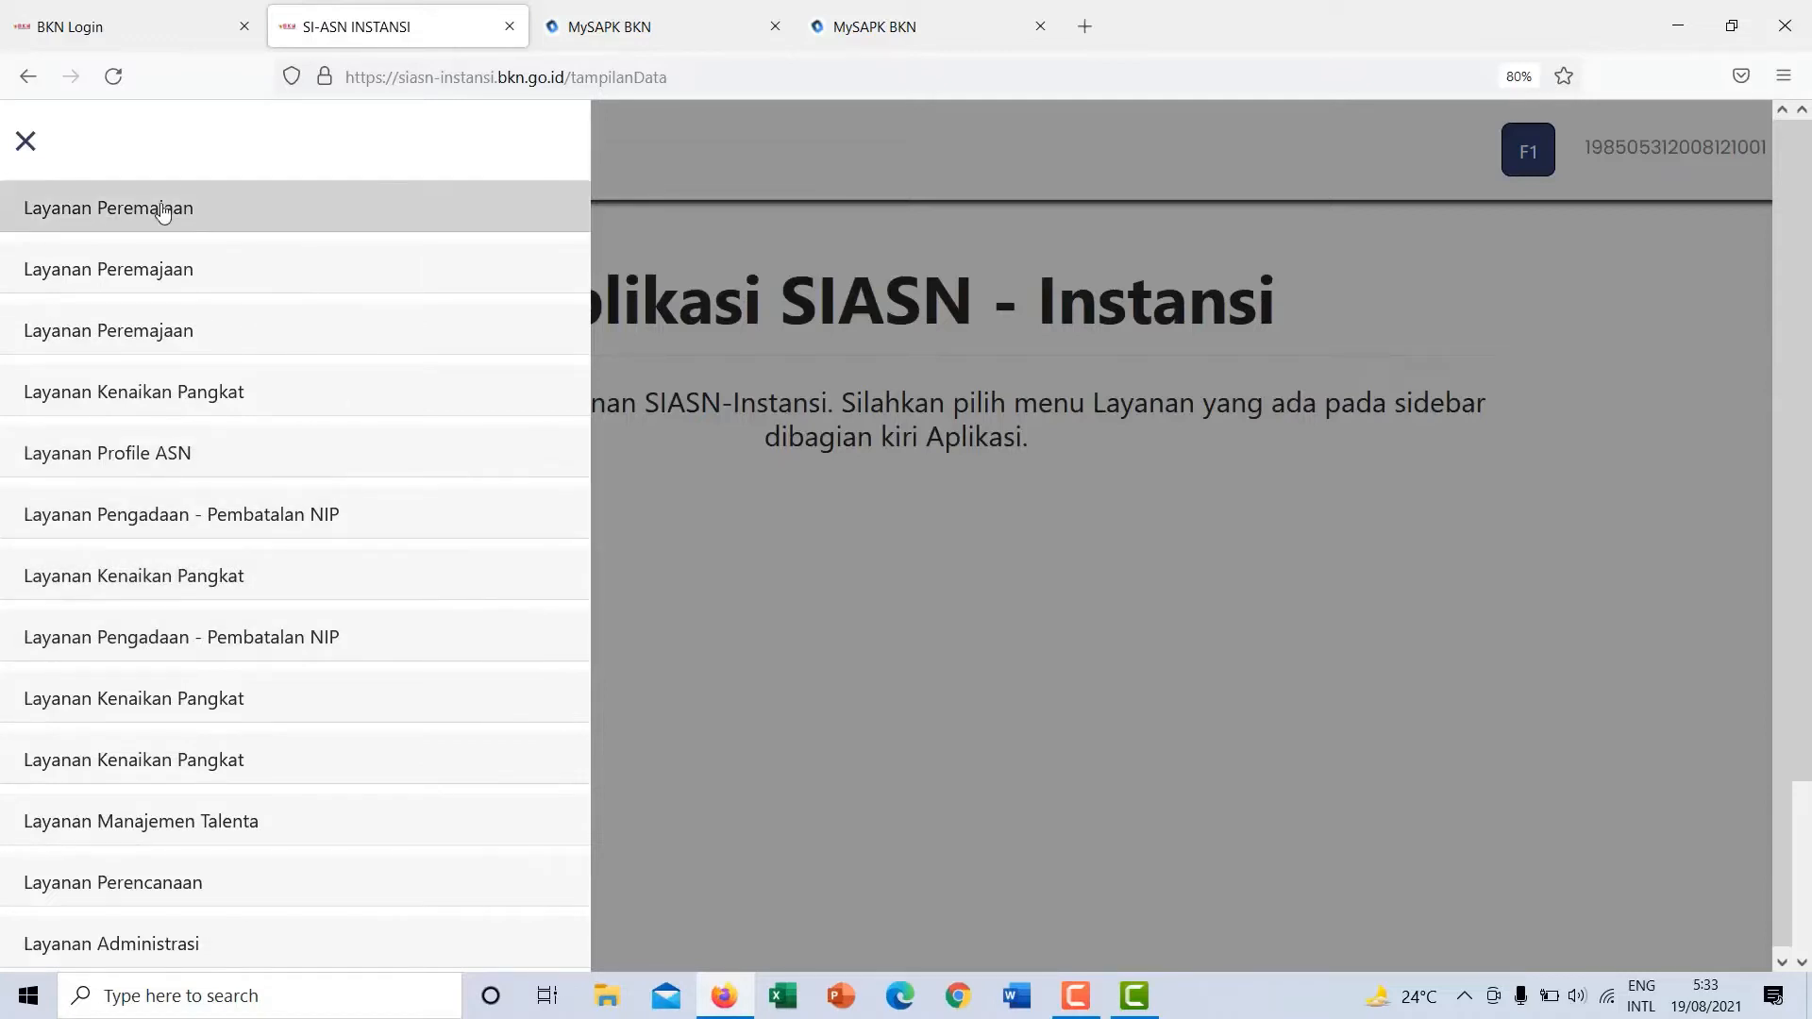
click(101, 217)
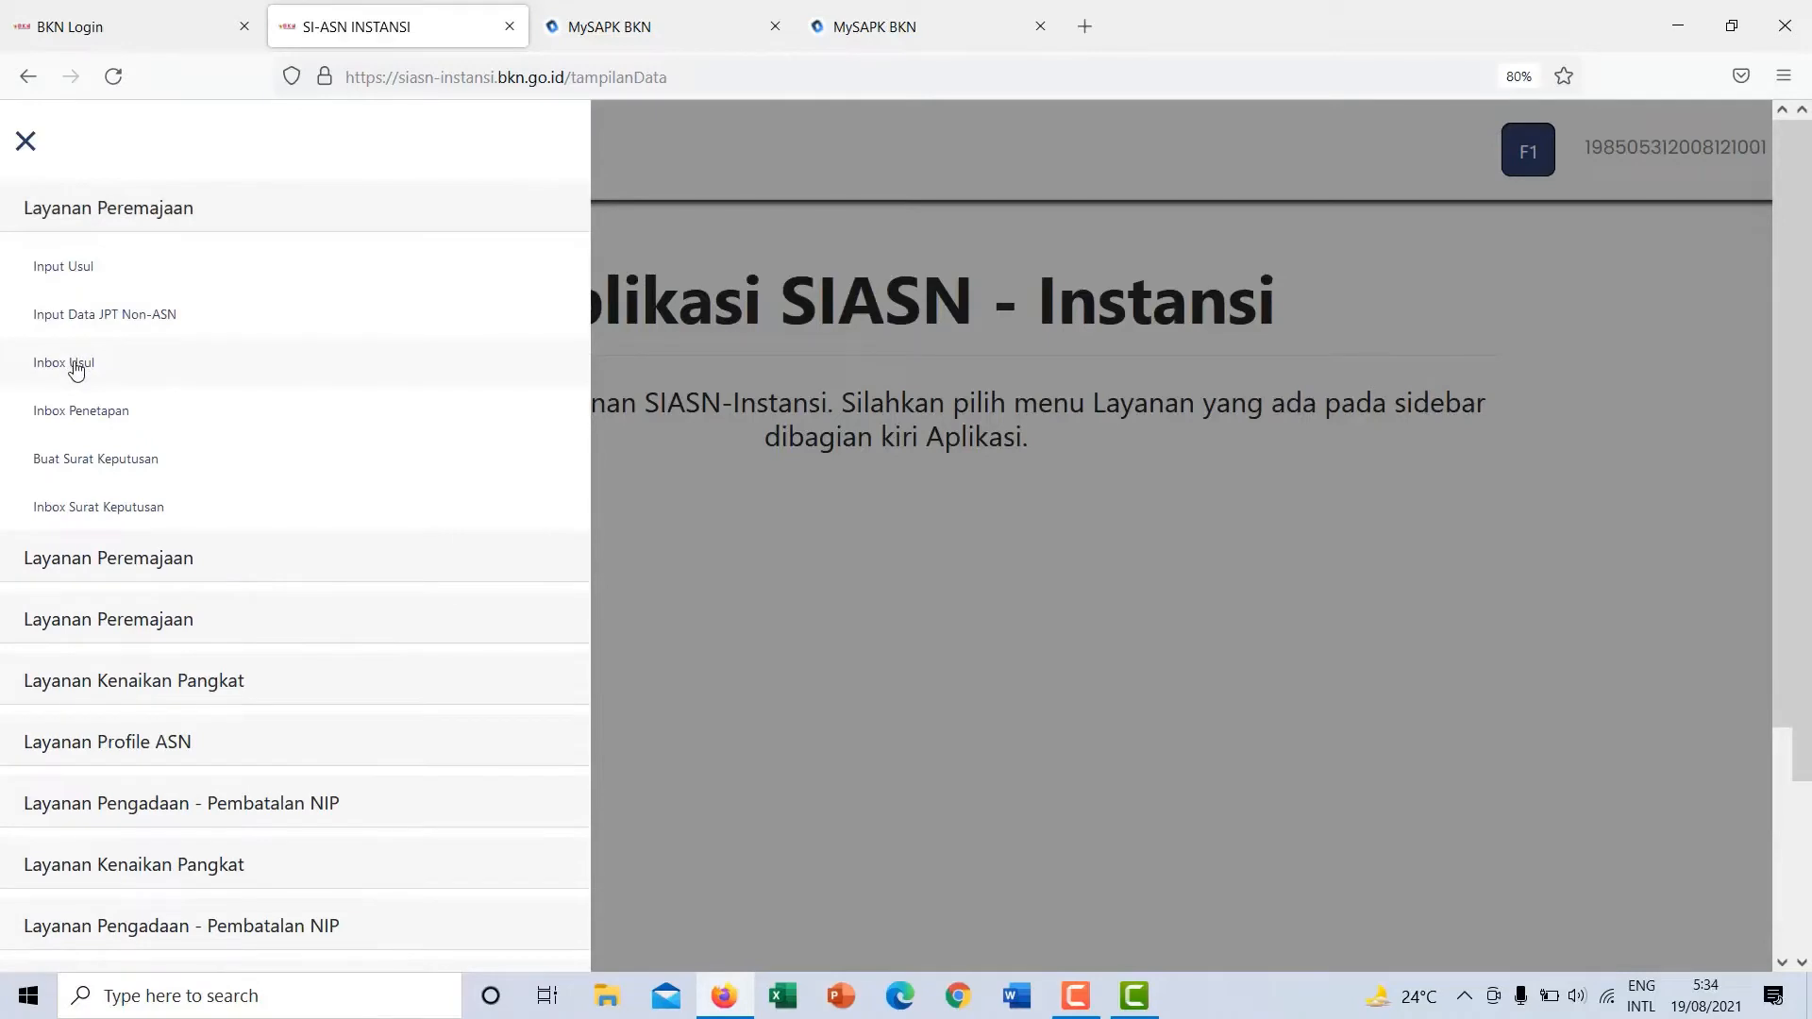
click(77, 370)
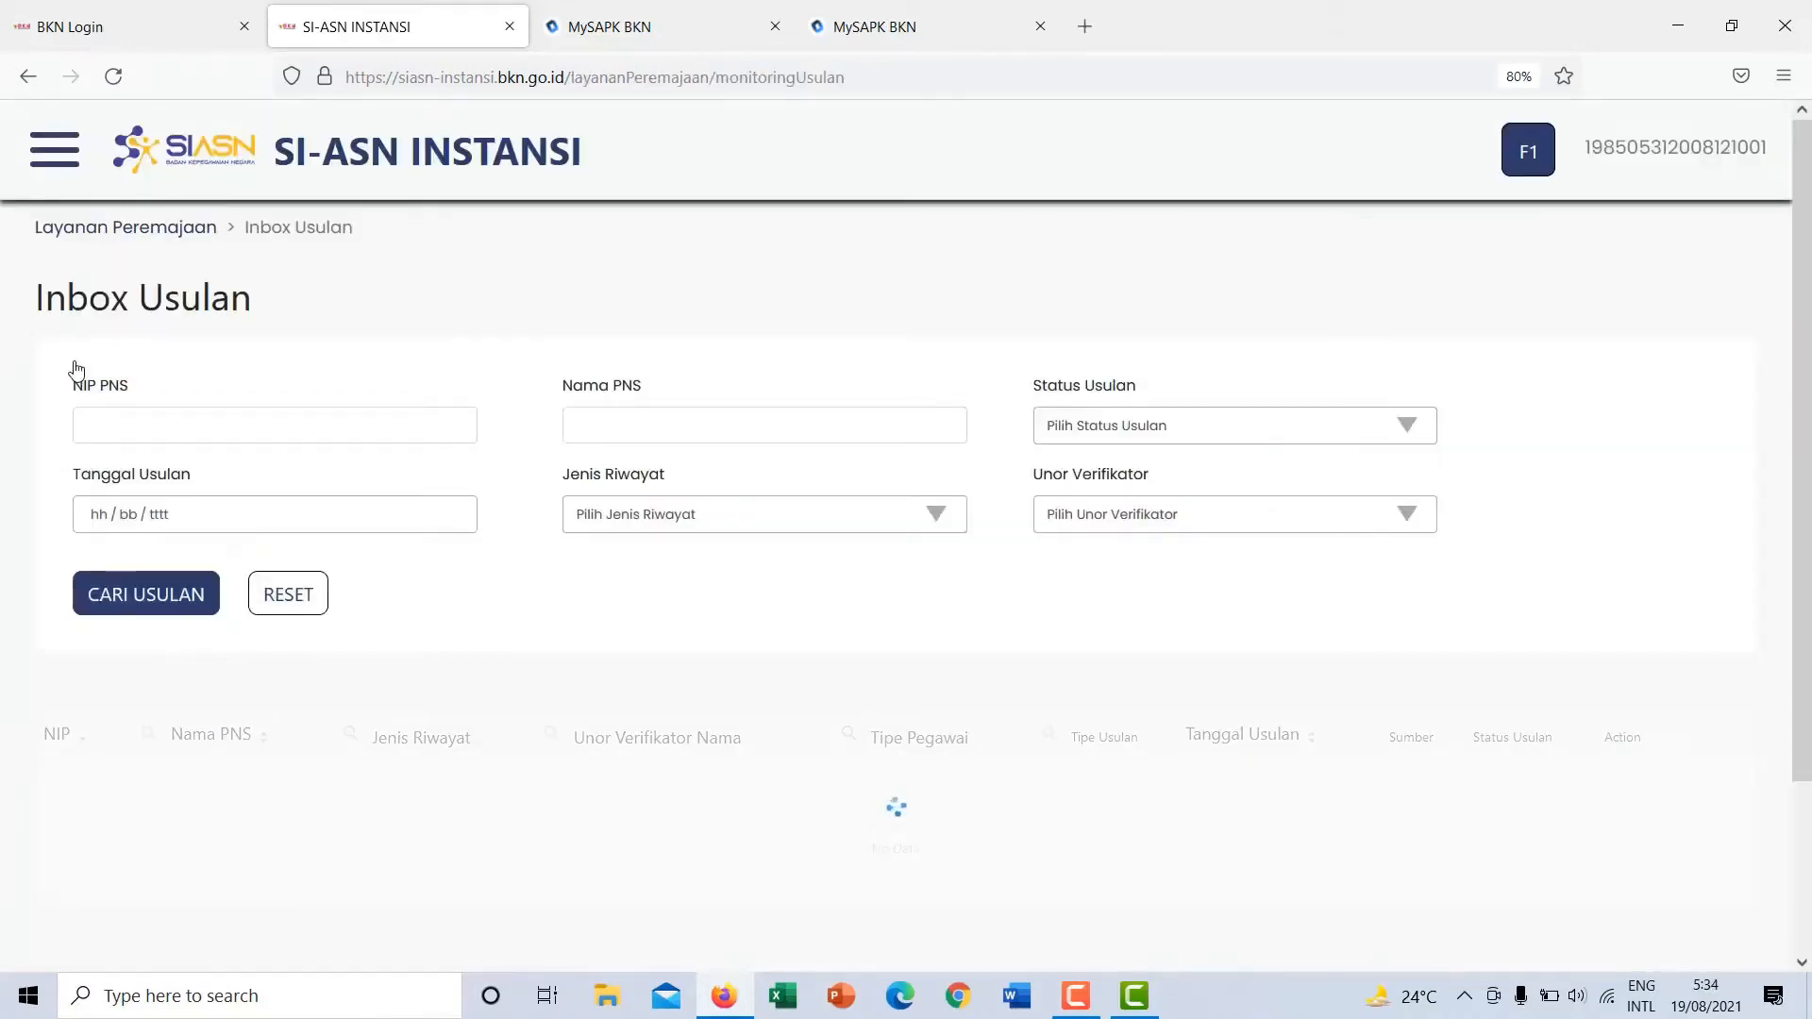
scroll(623, 372, down, 2)
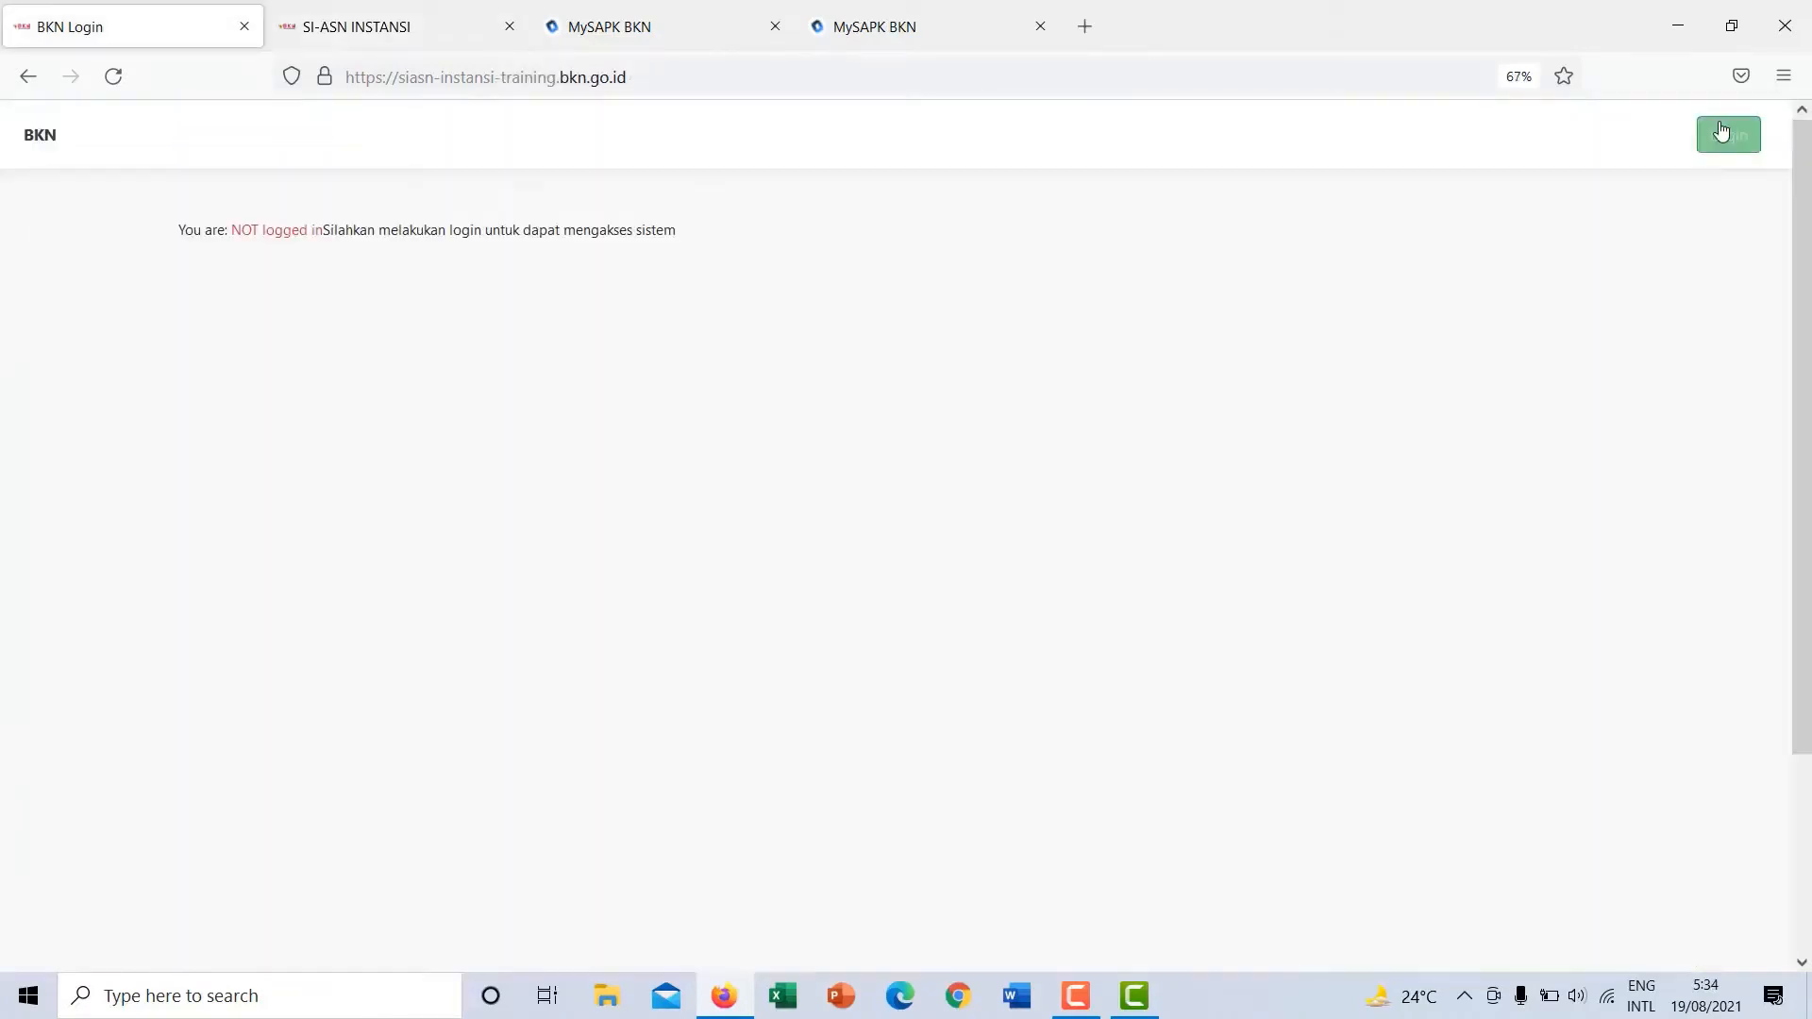
Switch to the SIASN Instansi training site and log in with the saved account credentials.
click(1721, 132)
click(954, 490)
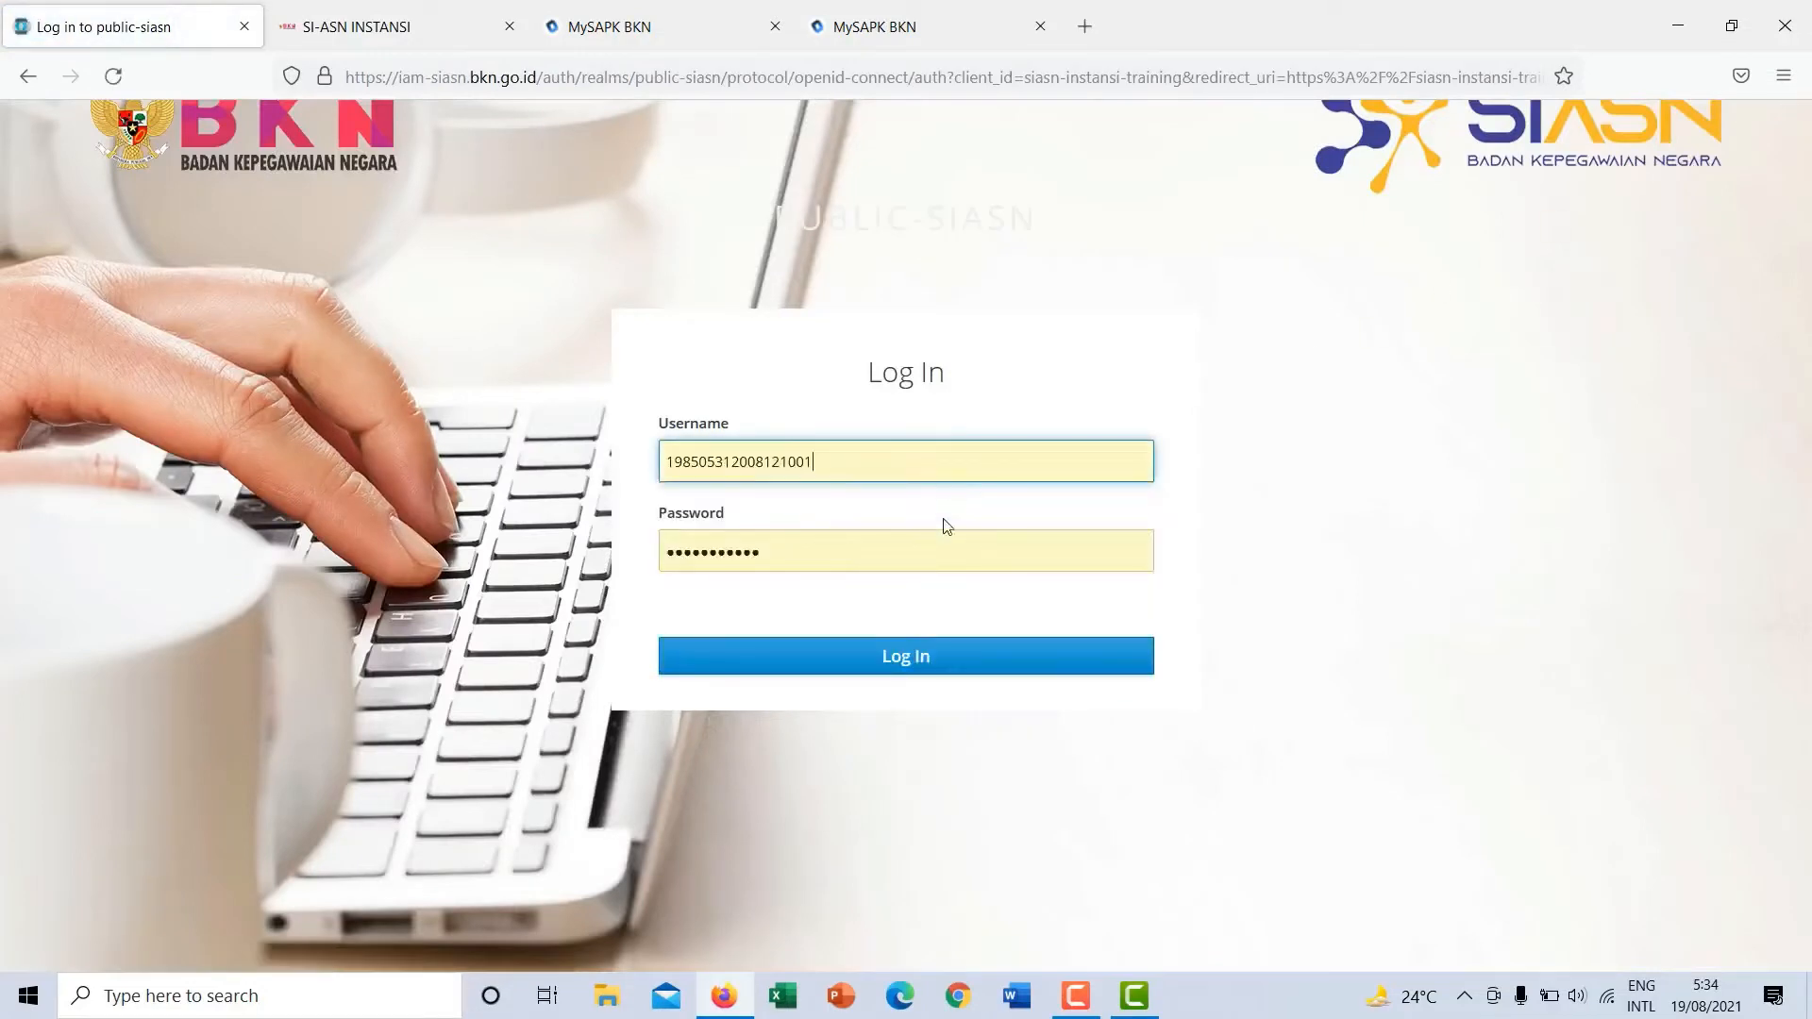
click(923, 661)
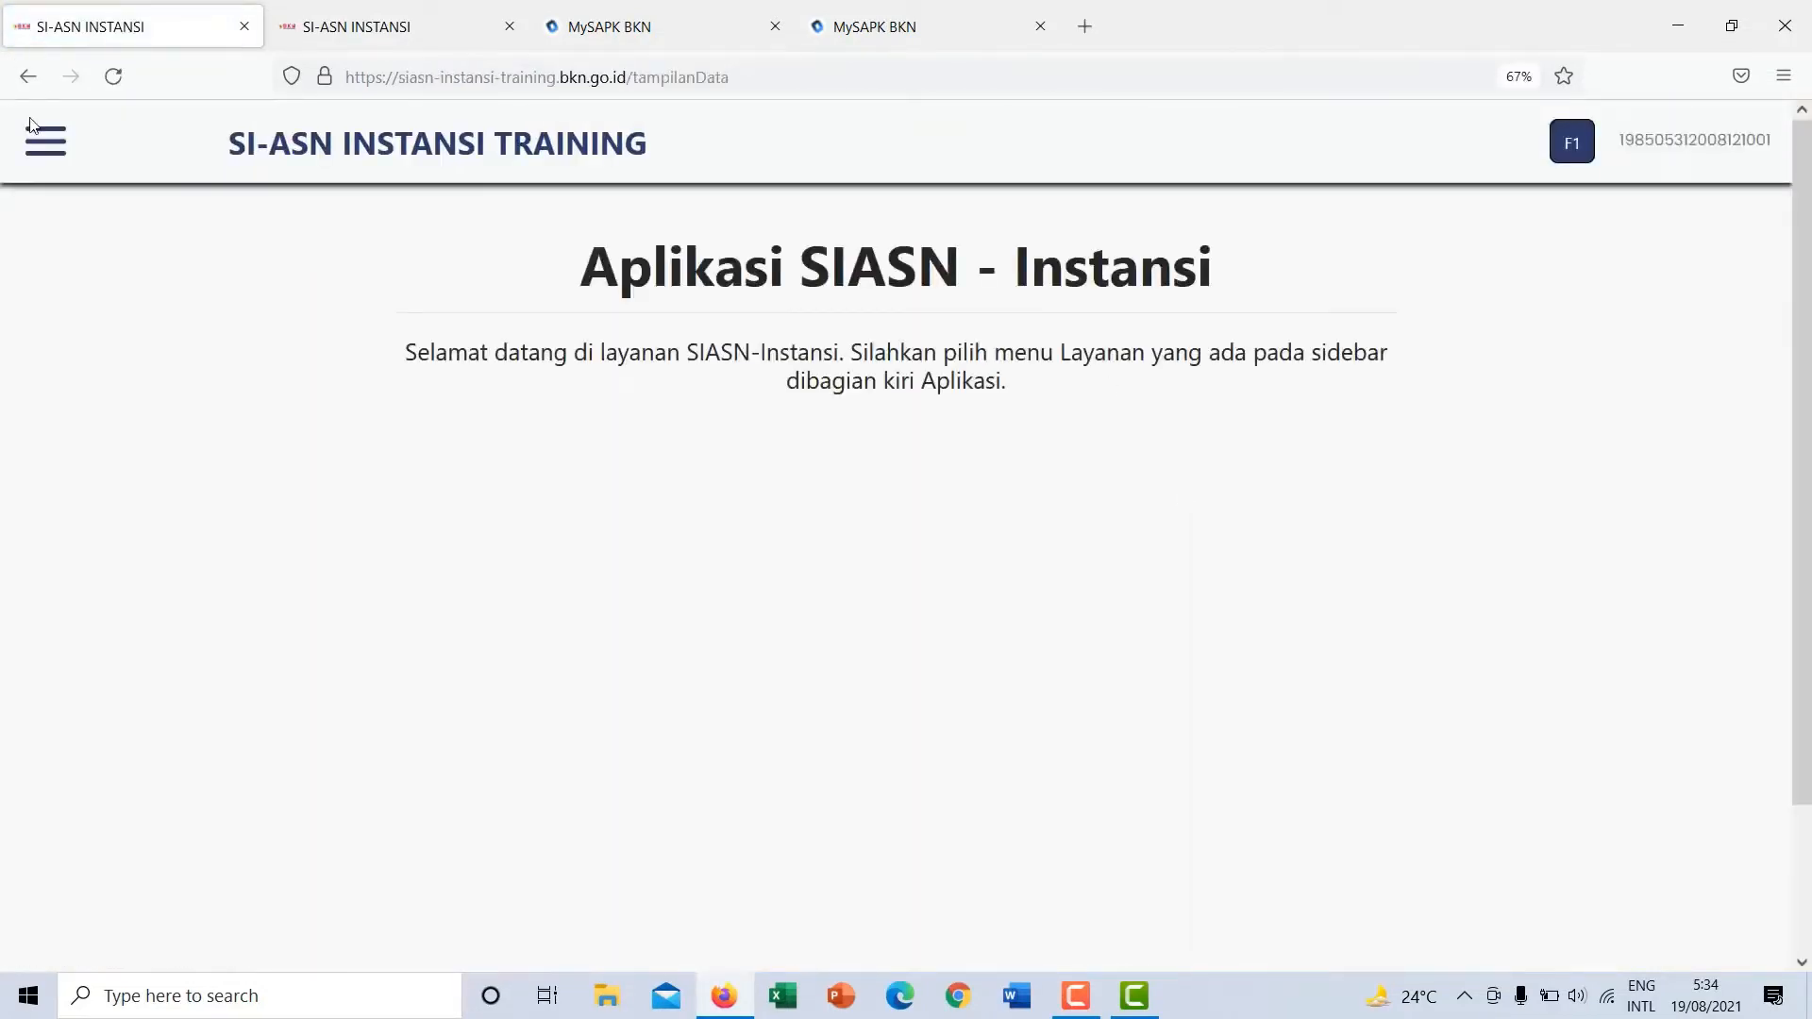
Open Inbox Usul in the first Layanan Peremajaan service of the training site and review the submitted proposals.
click(38, 140)
click(53, 185)
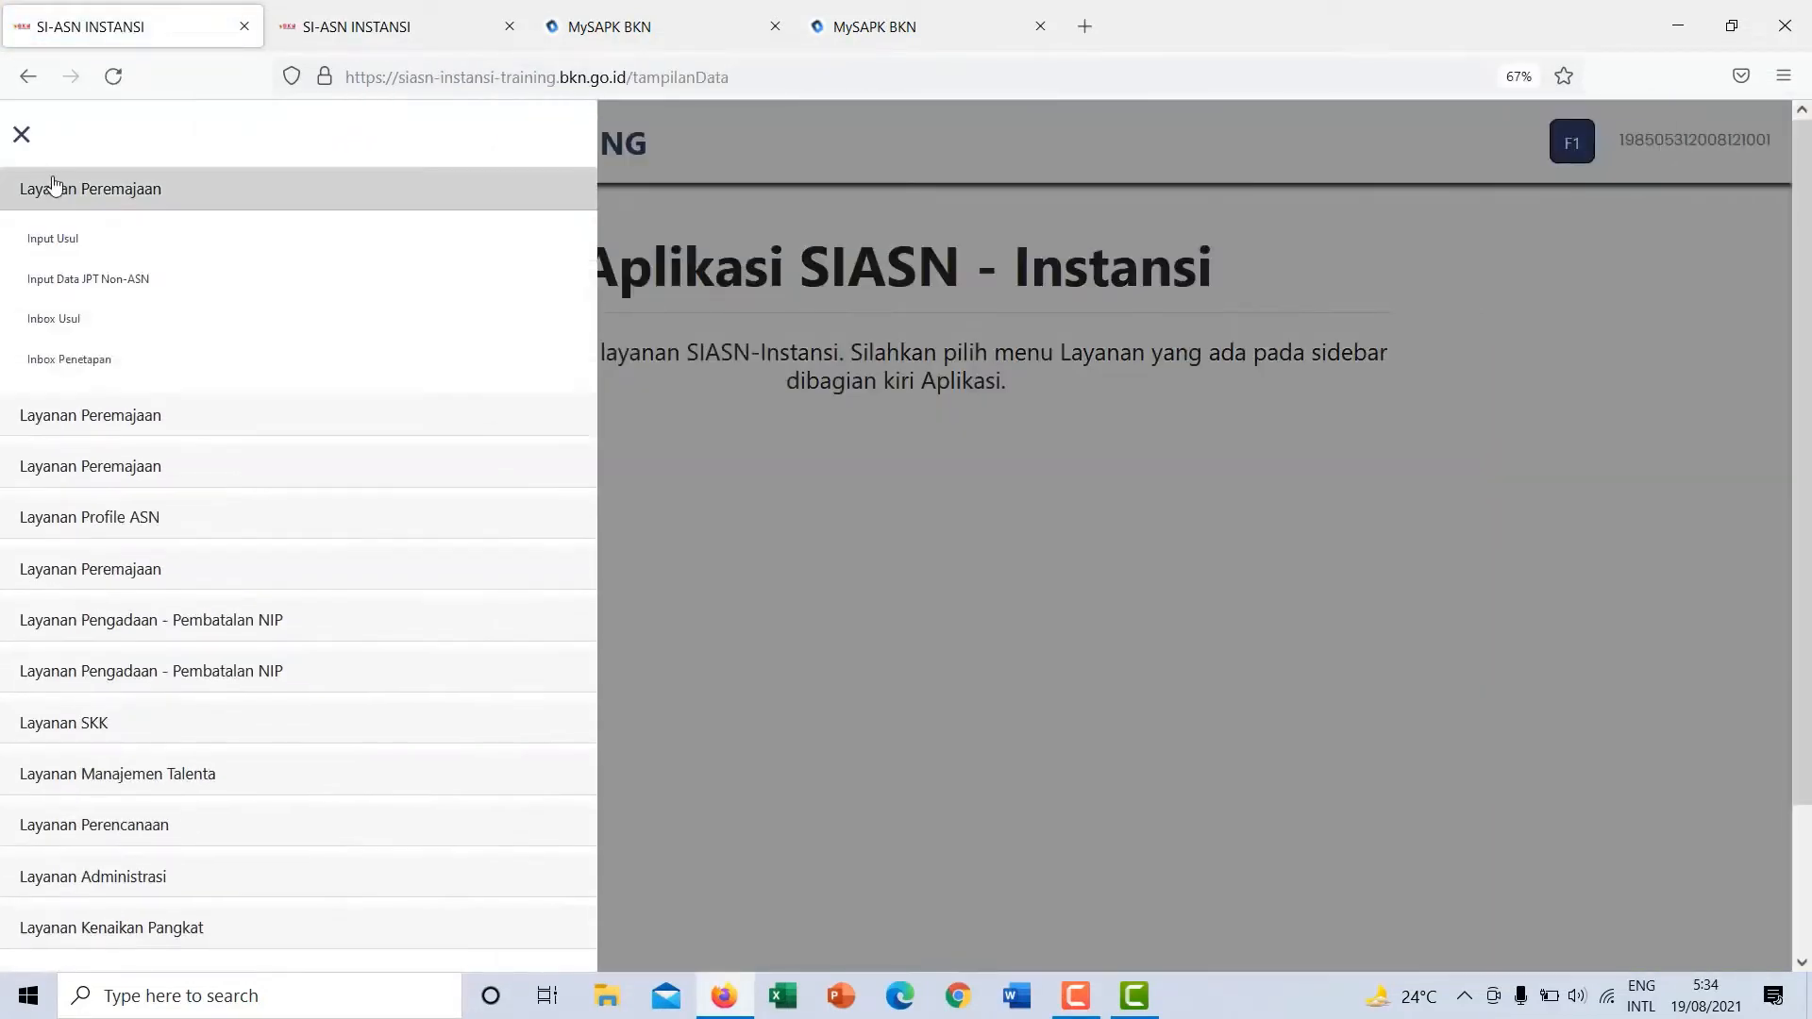
click(65, 323)
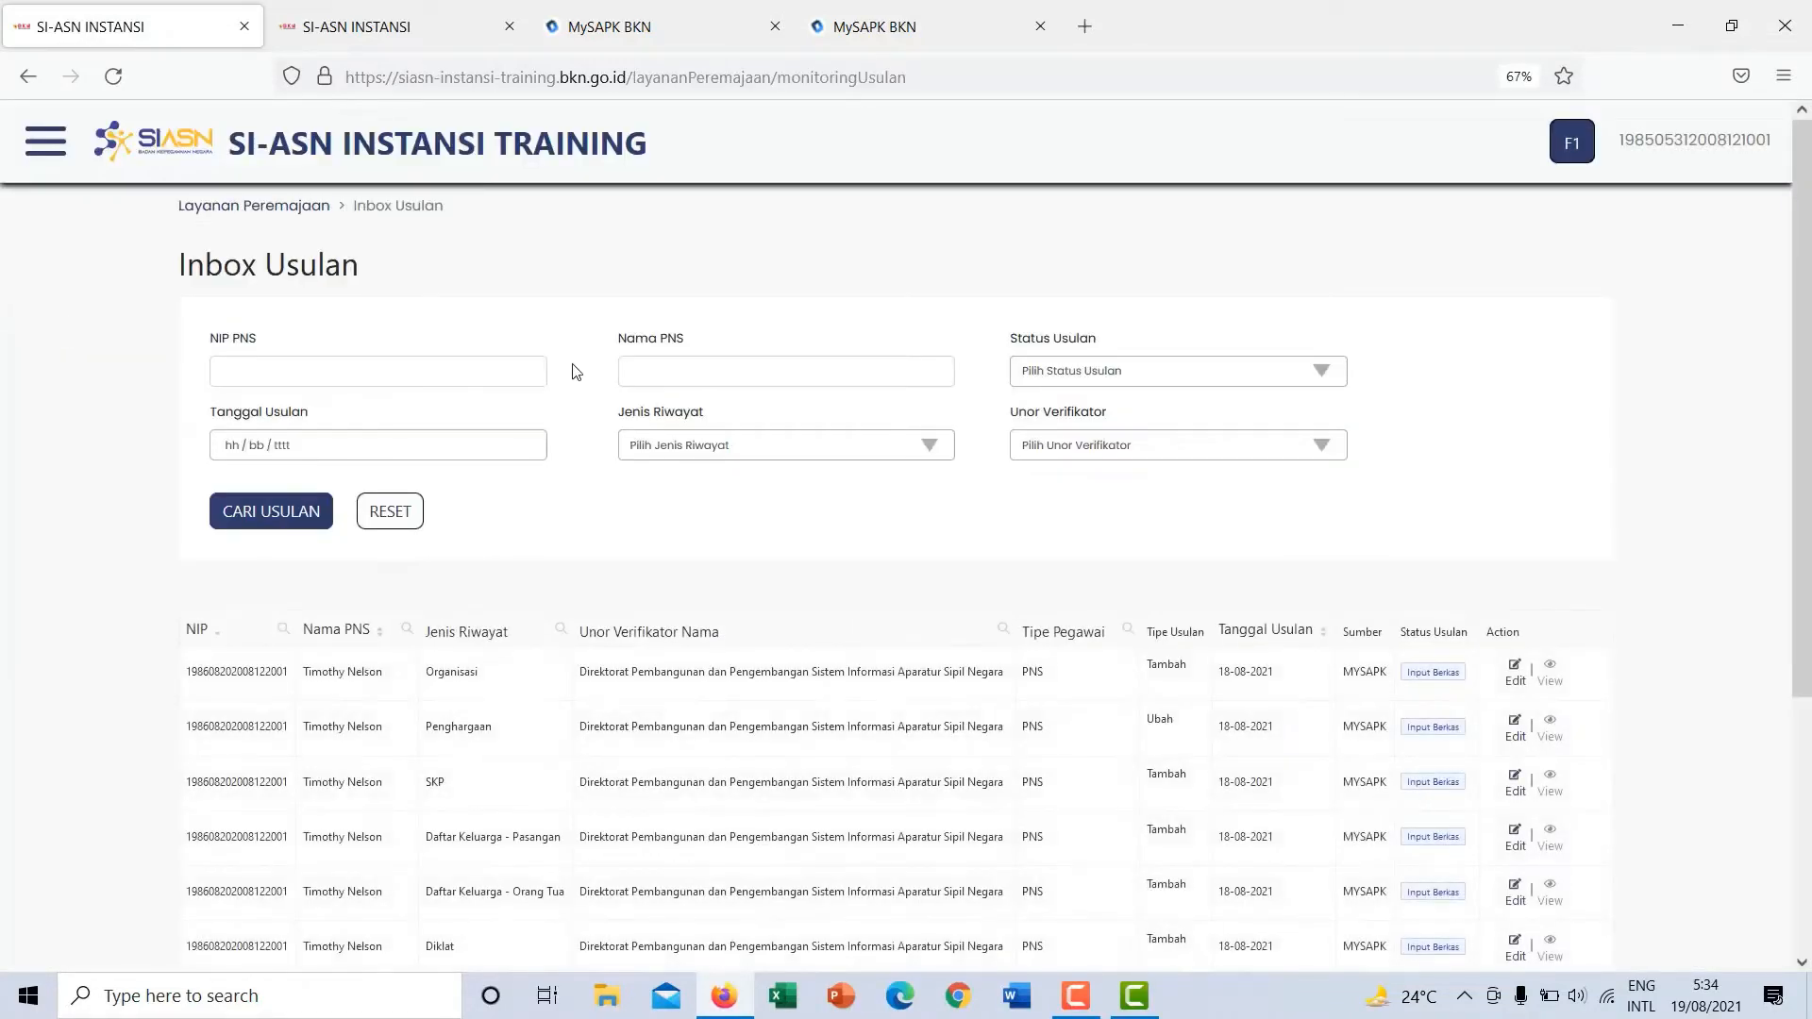
scroll(576, 371, down, 1)
scroll(576, 377, down, 3)
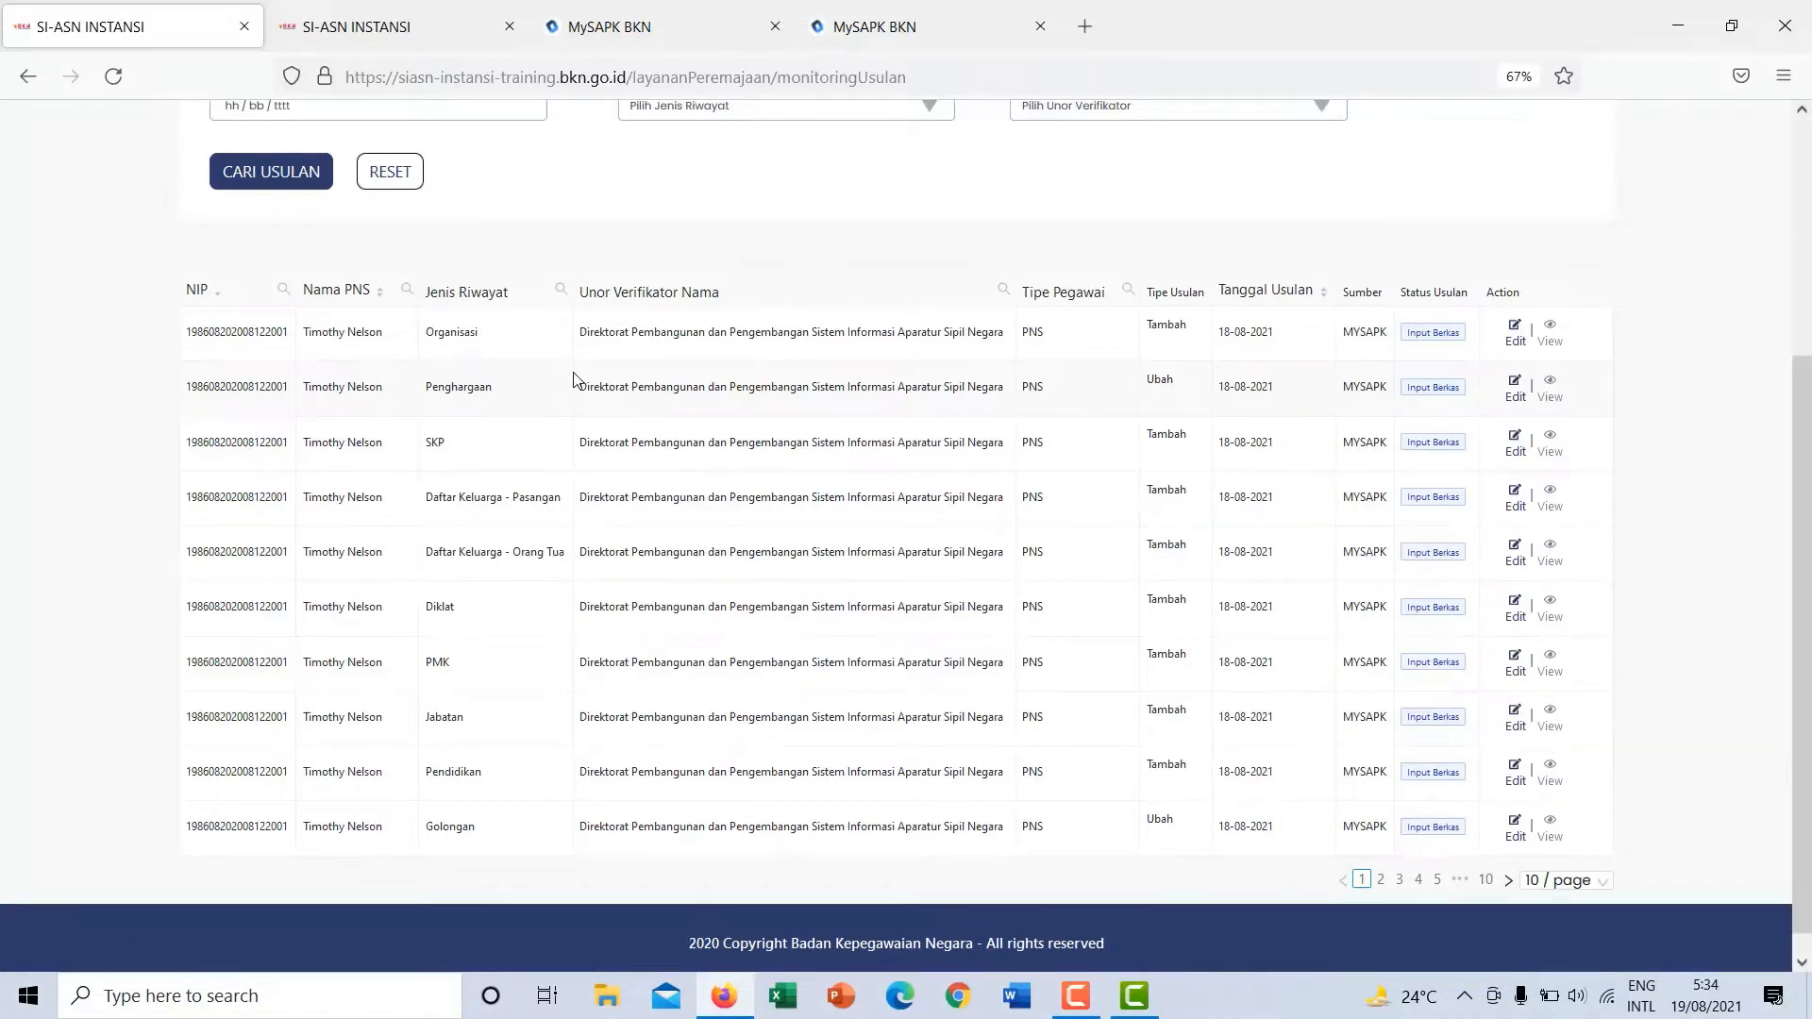
scroll(573, 379, up, 2)
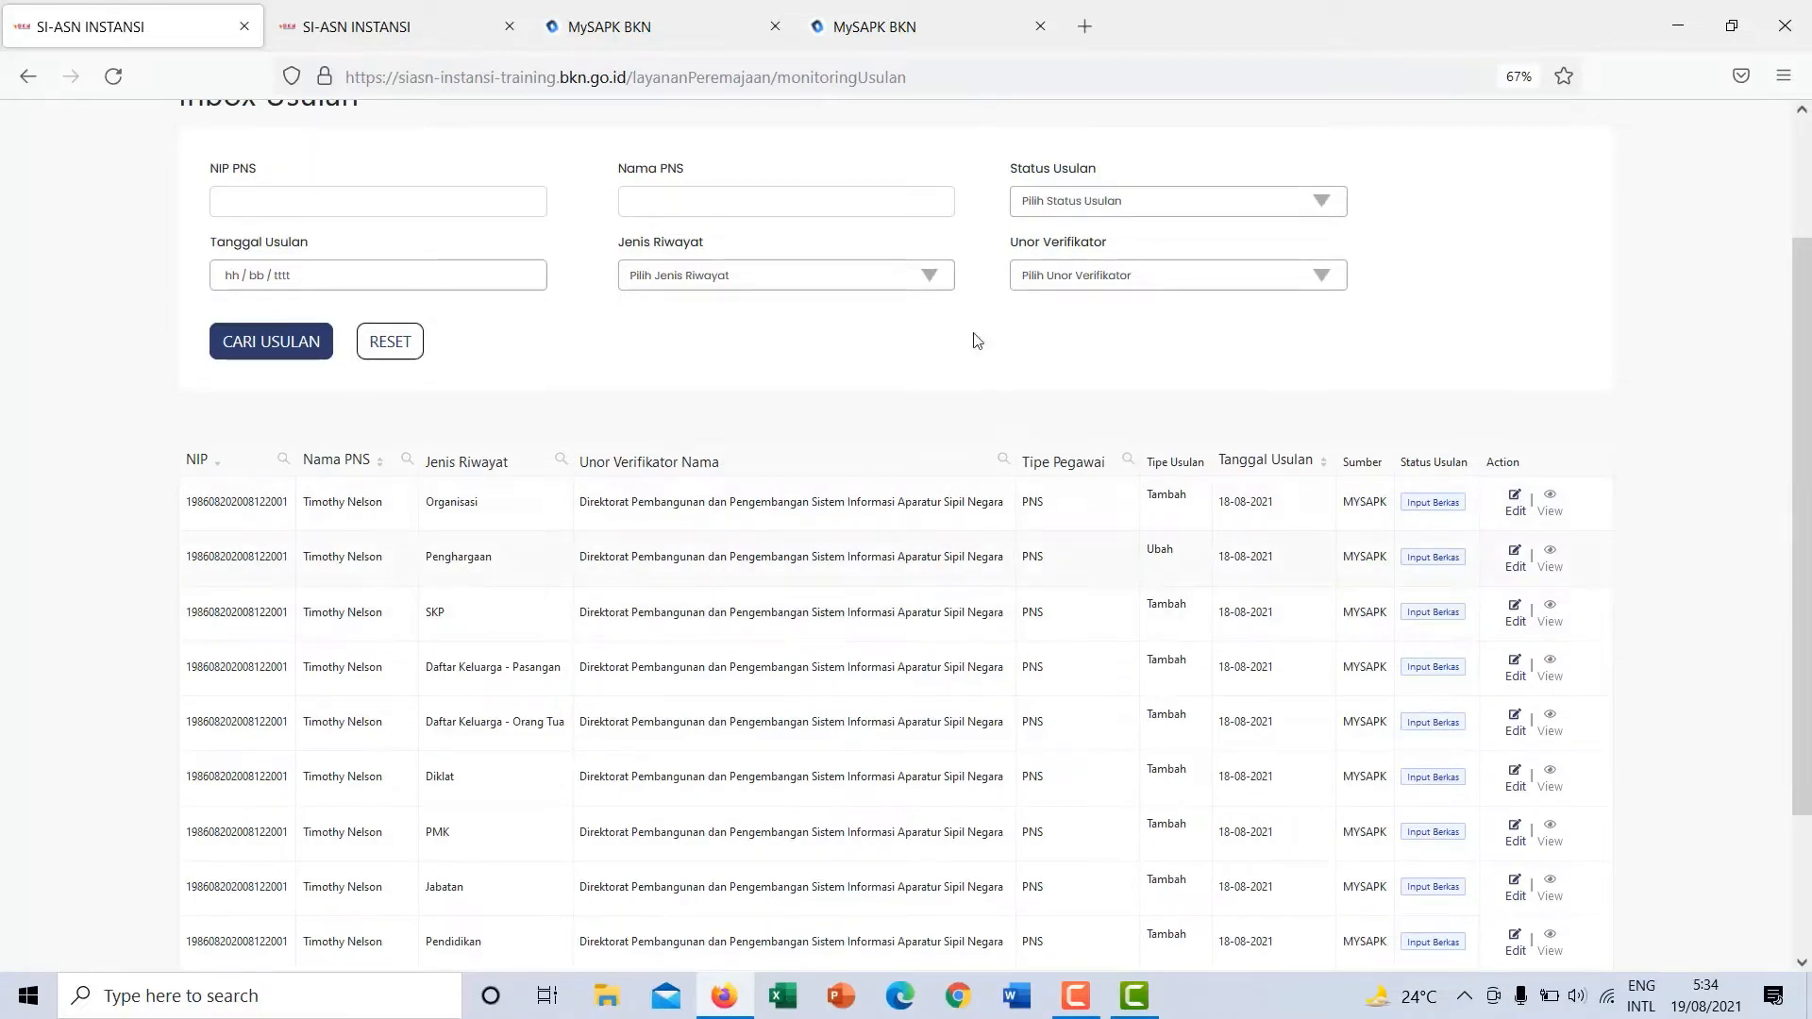
Look through the Unor Verifikator filter options and close the list without choosing a unit.
click(1068, 283)
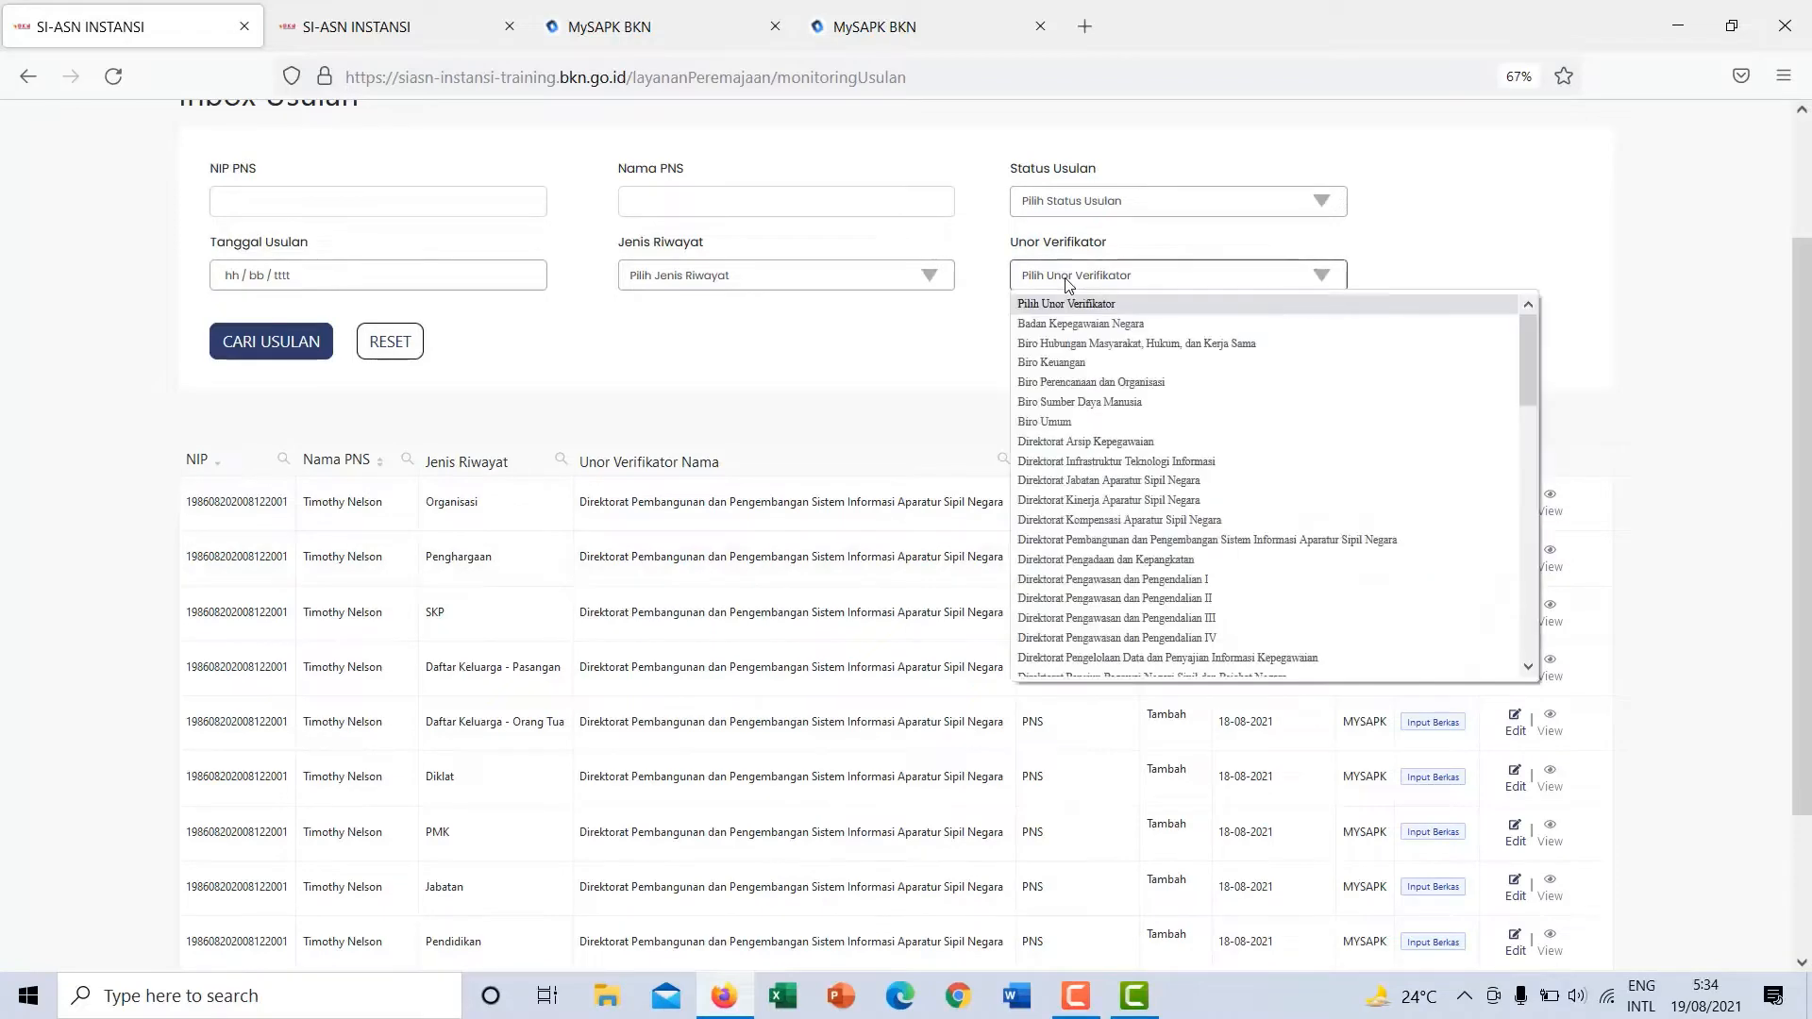
scroll(1086, 467, down, 3)
scroll(1086, 467, down, 5)
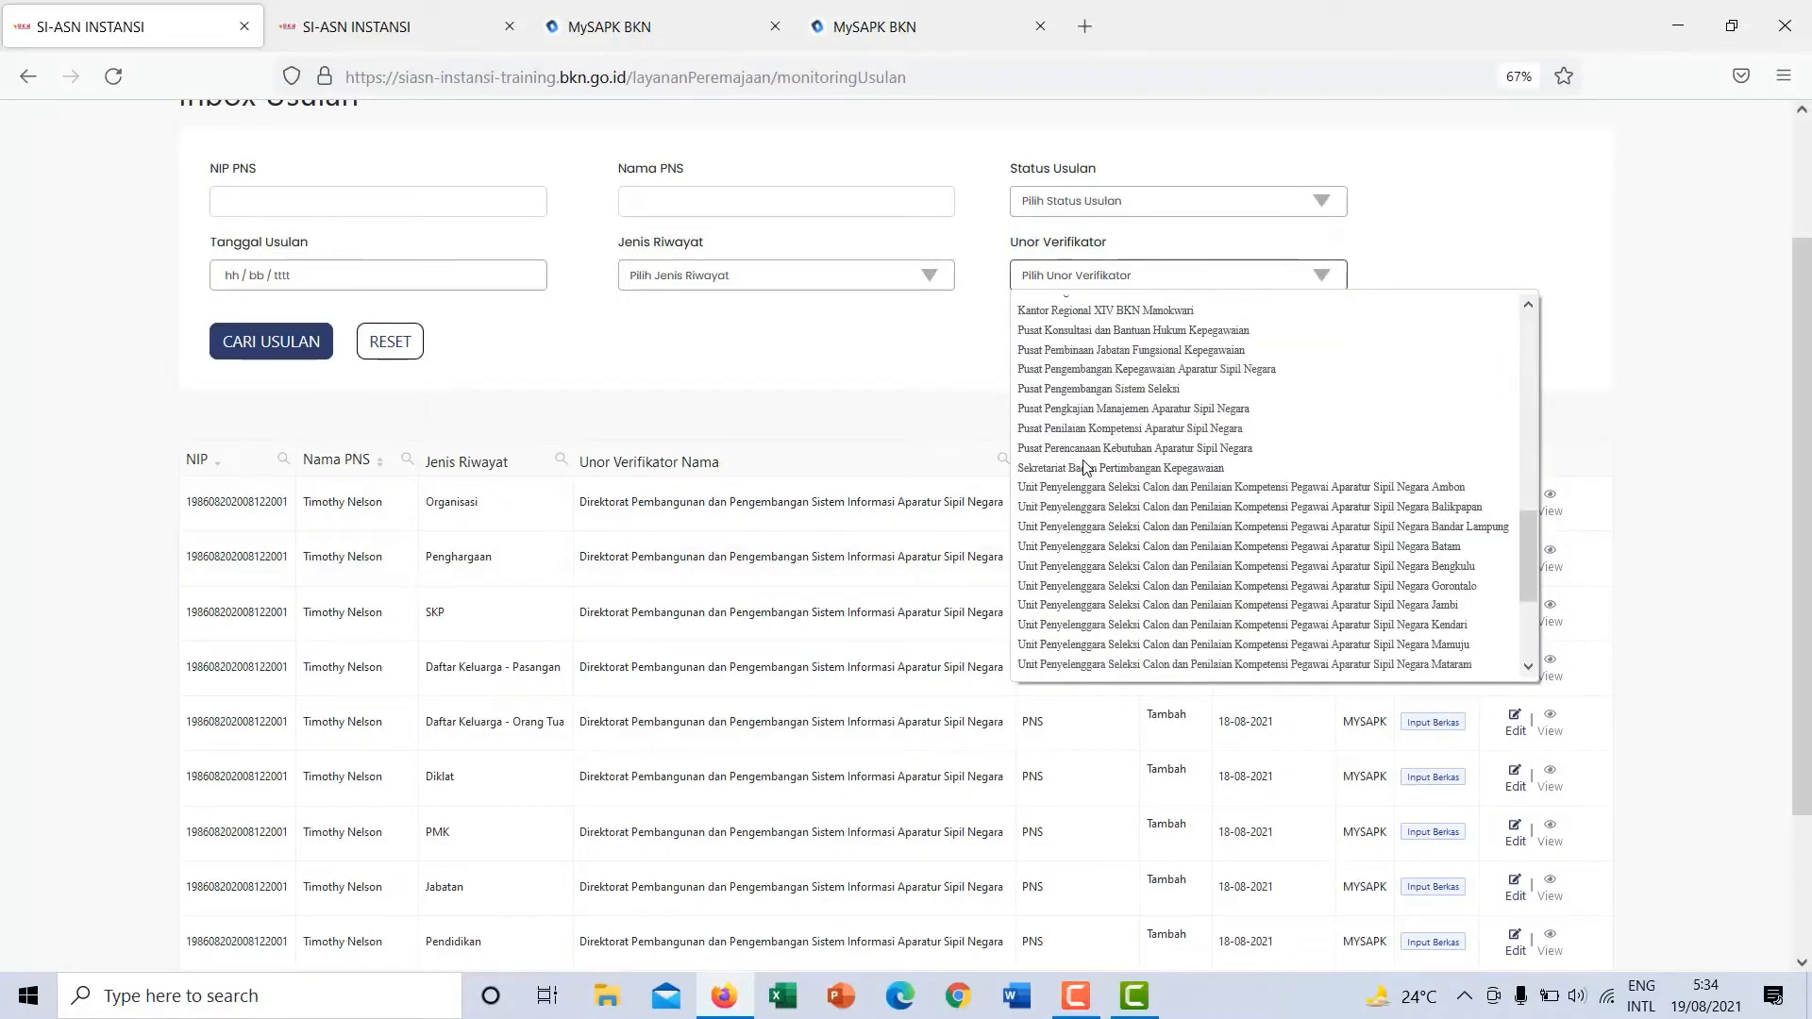
scroll(1085, 472, up, 8)
scroll(1085, 472, down, 8)
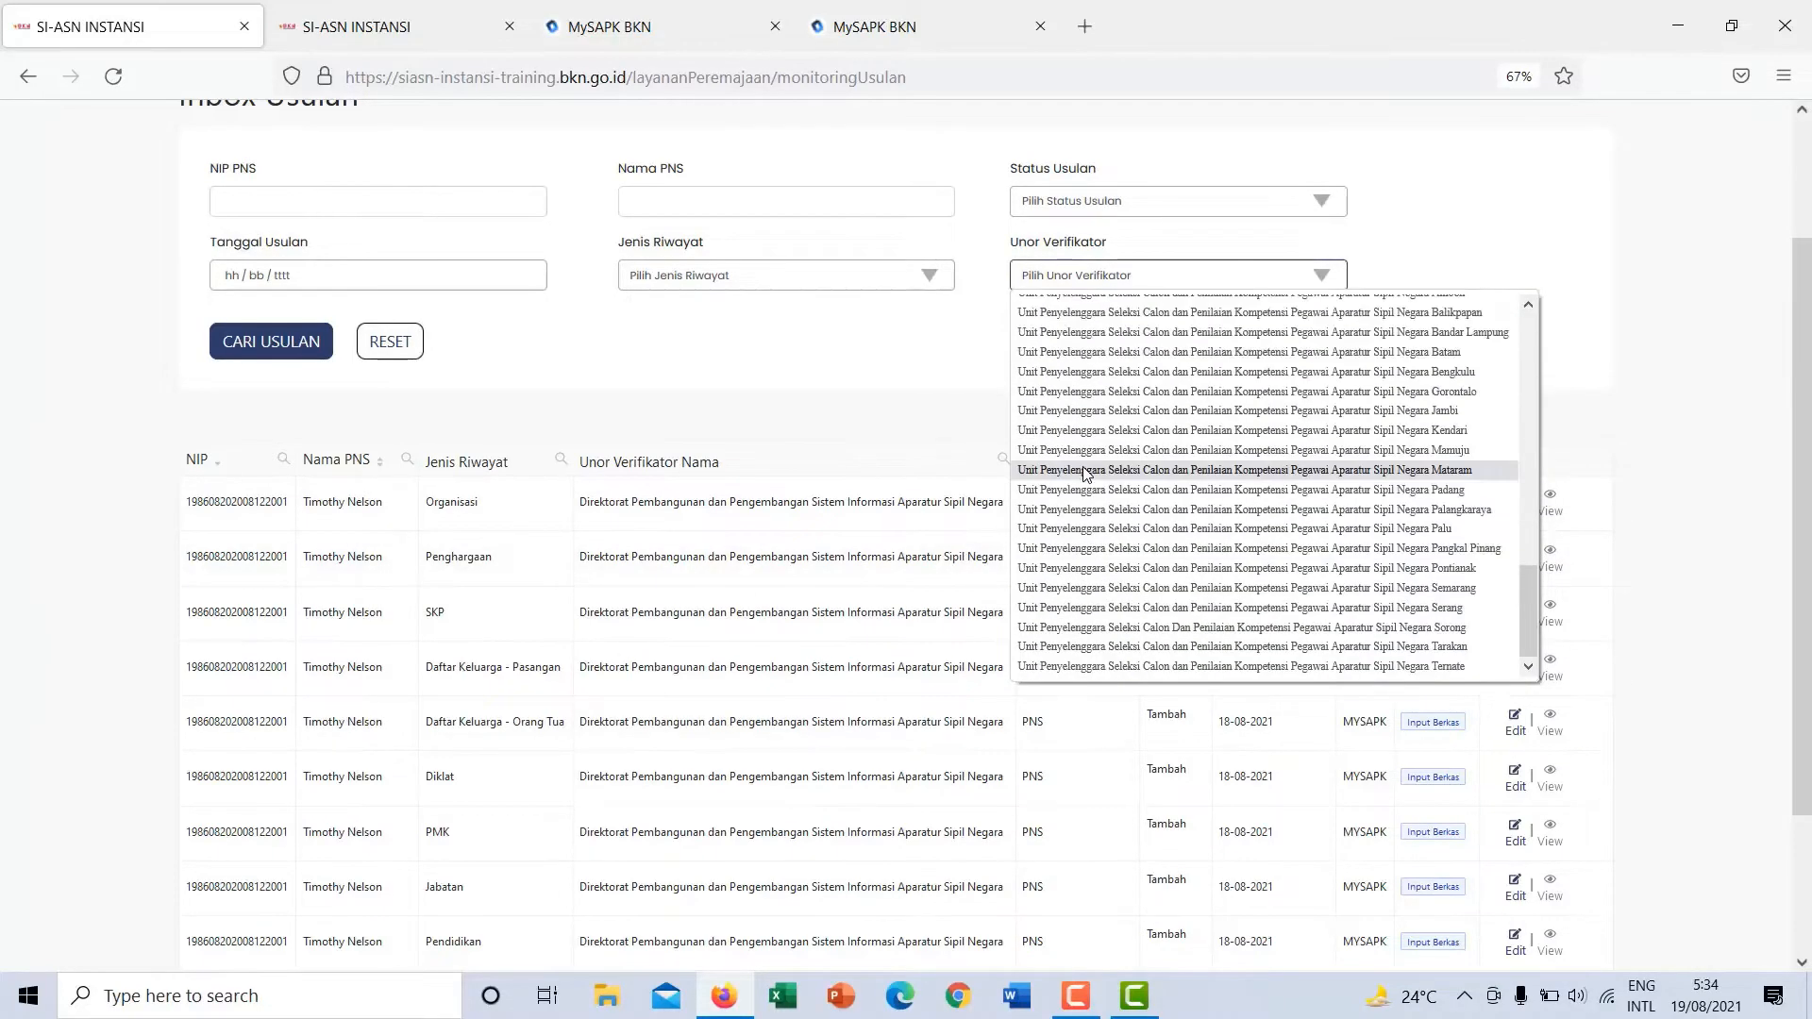
scroll(1086, 472, up, 10)
scroll(1086, 472, down, 9)
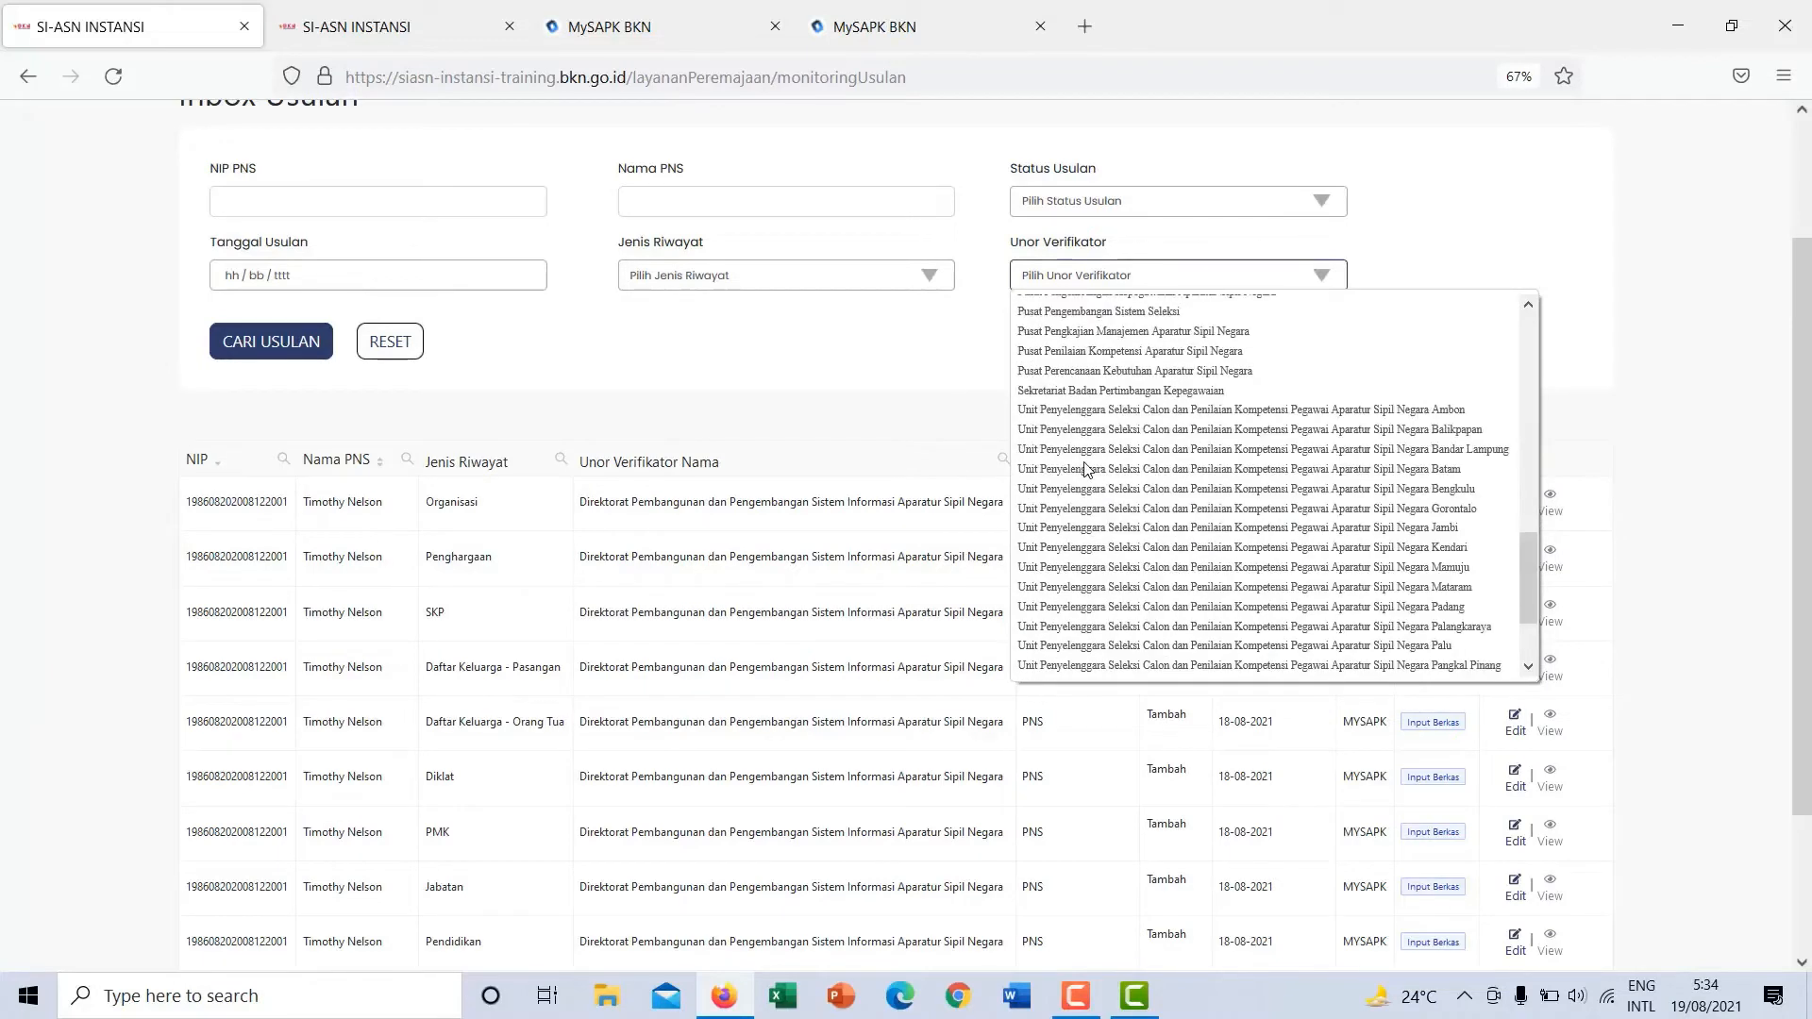
click(859, 389)
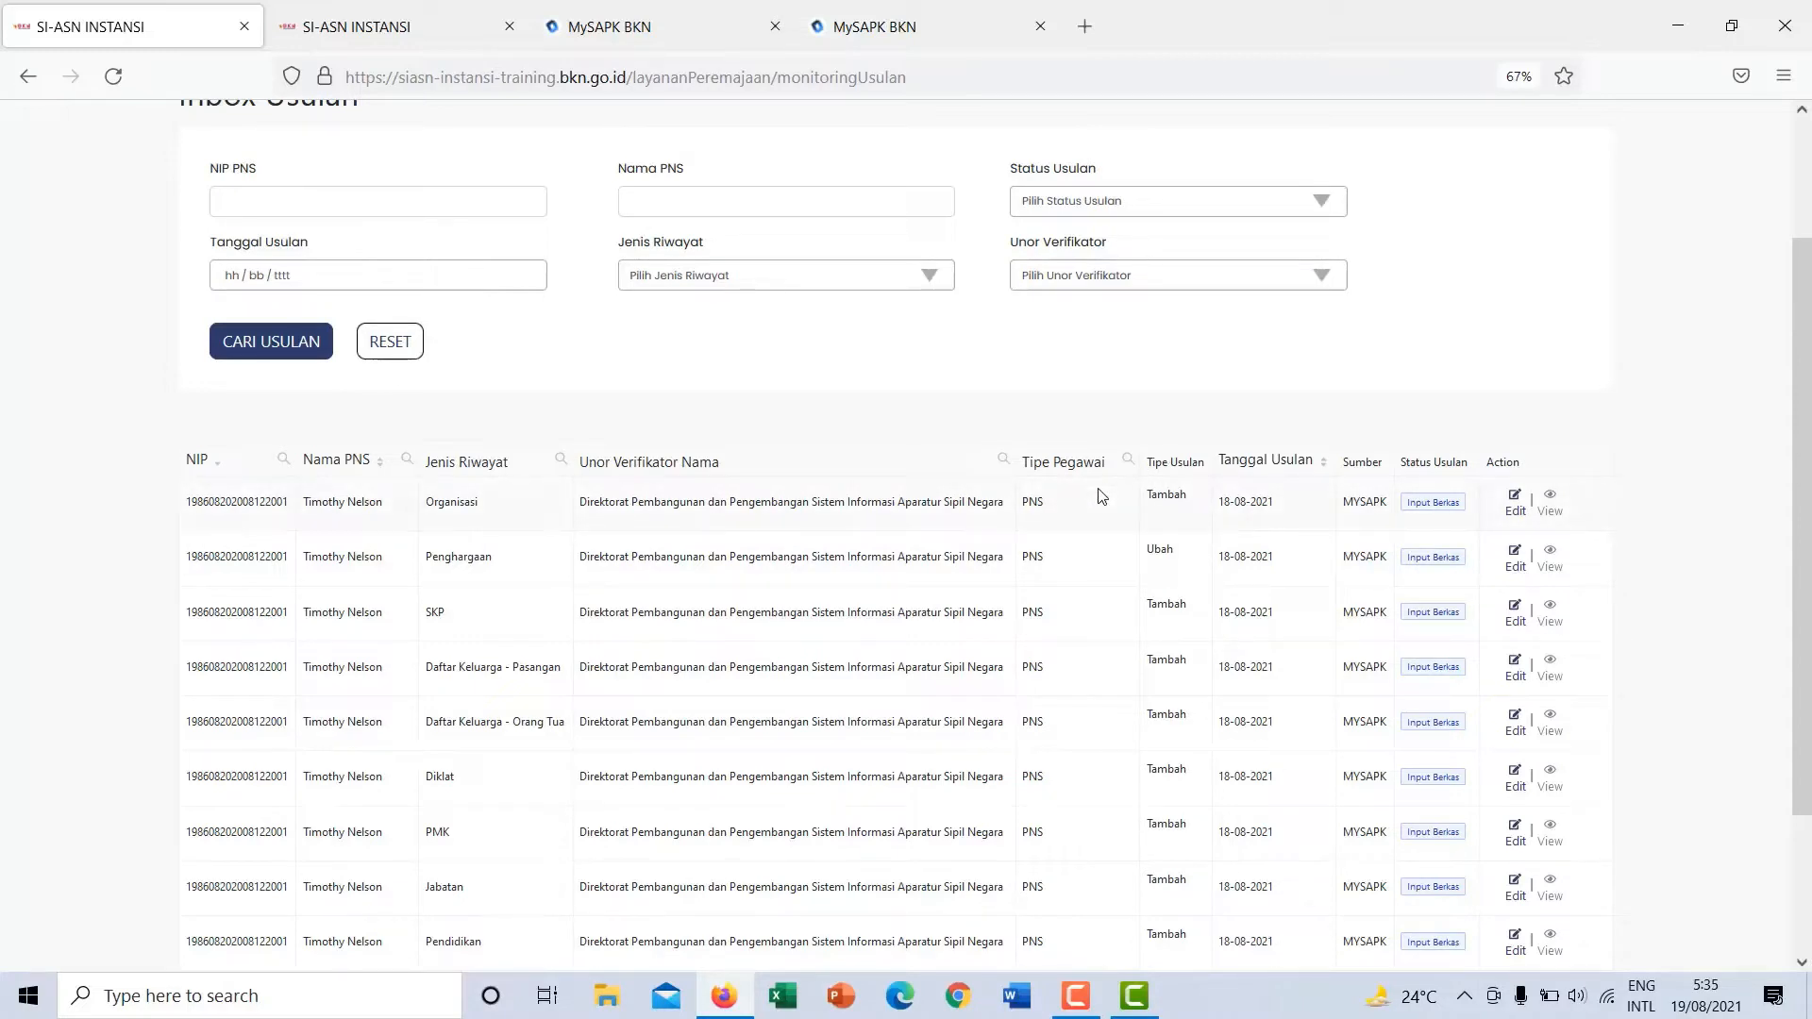
double_click(1189, 463)
double_click(1164, 498)
double_click(1167, 545)
click(1412, 456)
double_click(1500, 464)
Edit the Organisasi proposal, set Nama Organisasi to IKATAN DOKTER INDONESIA and save the data.
click(1513, 500)
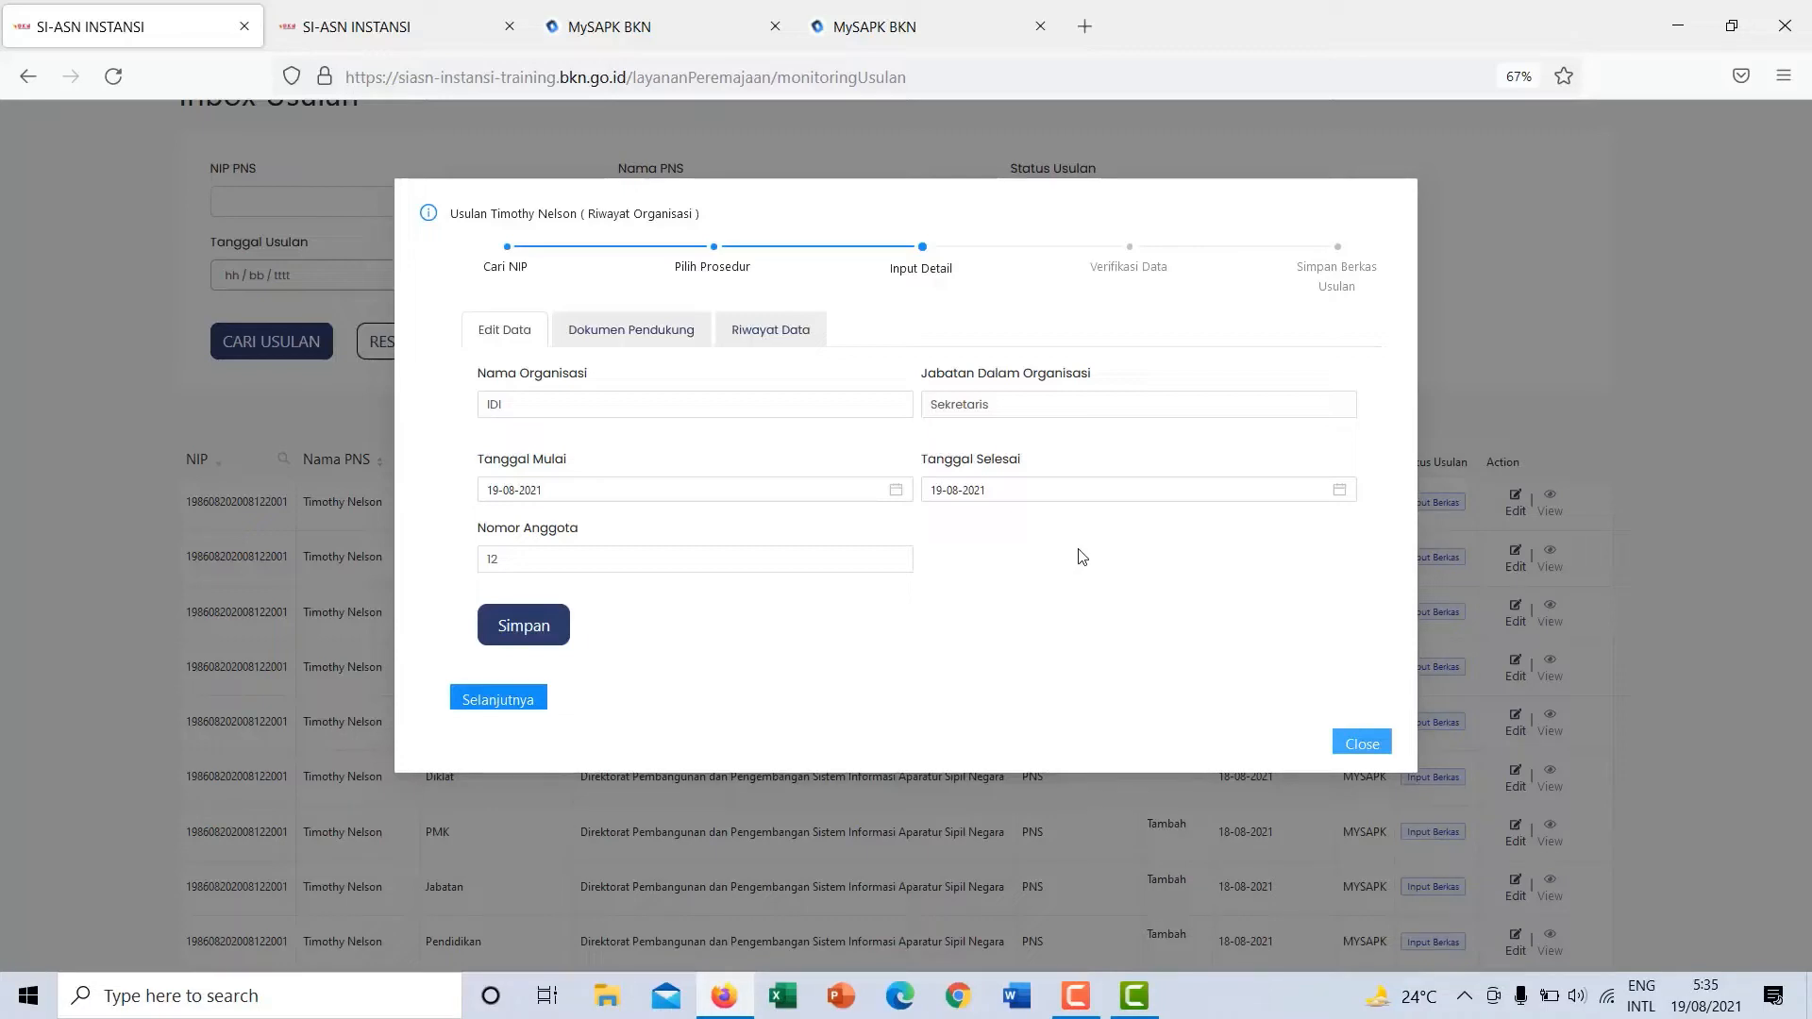
click(538, 400)
drag(506, 400, 430, 407)
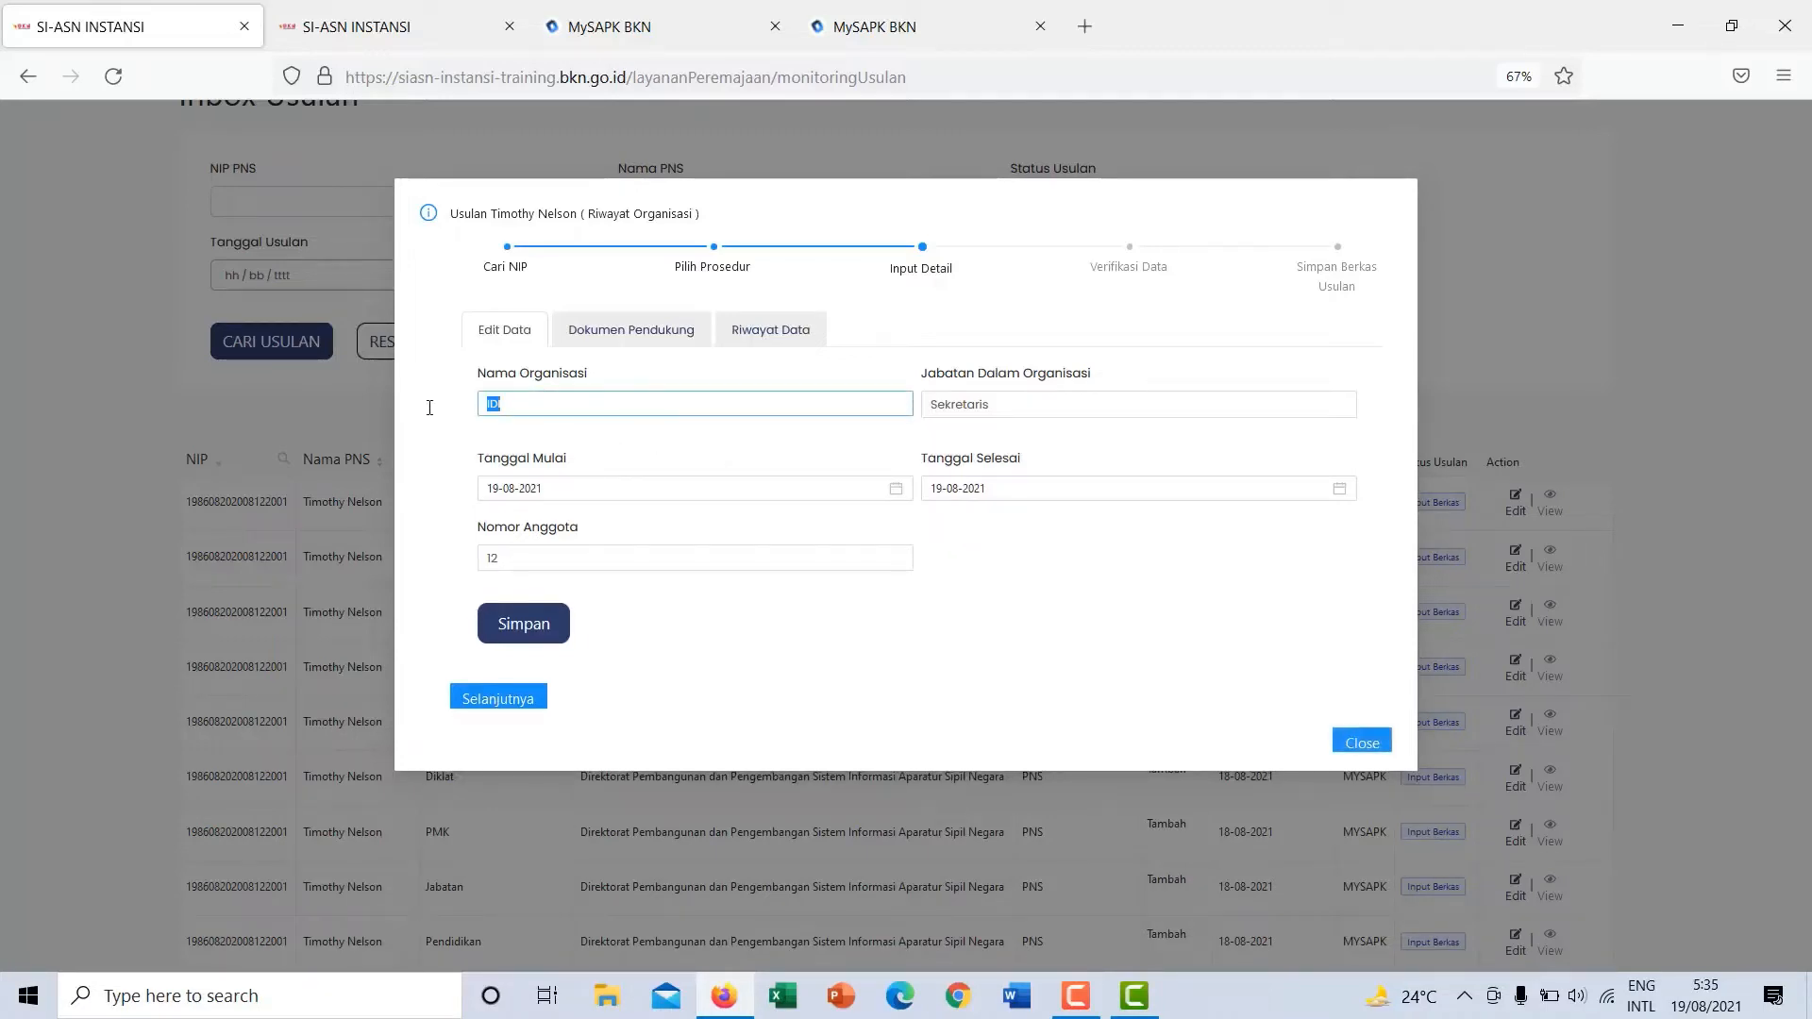
text(IKATAN DOKTER INDONESIA)
click(522, 627)
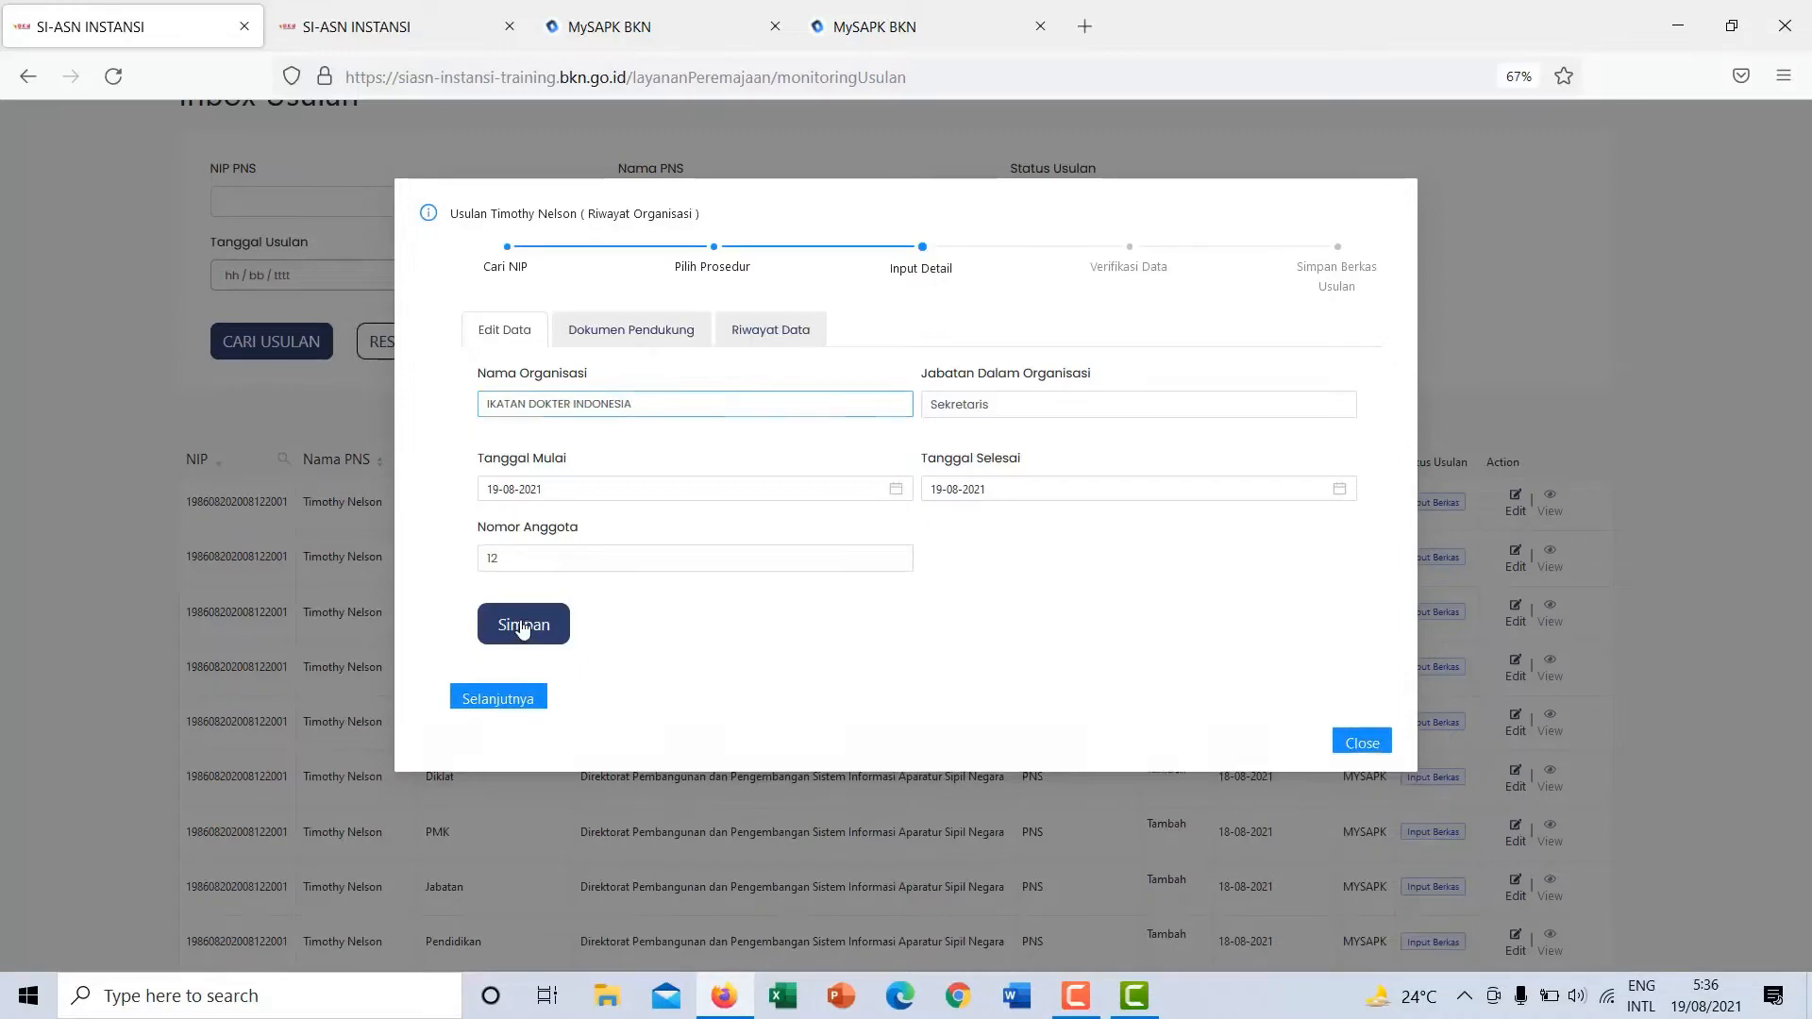
click(818, 604)
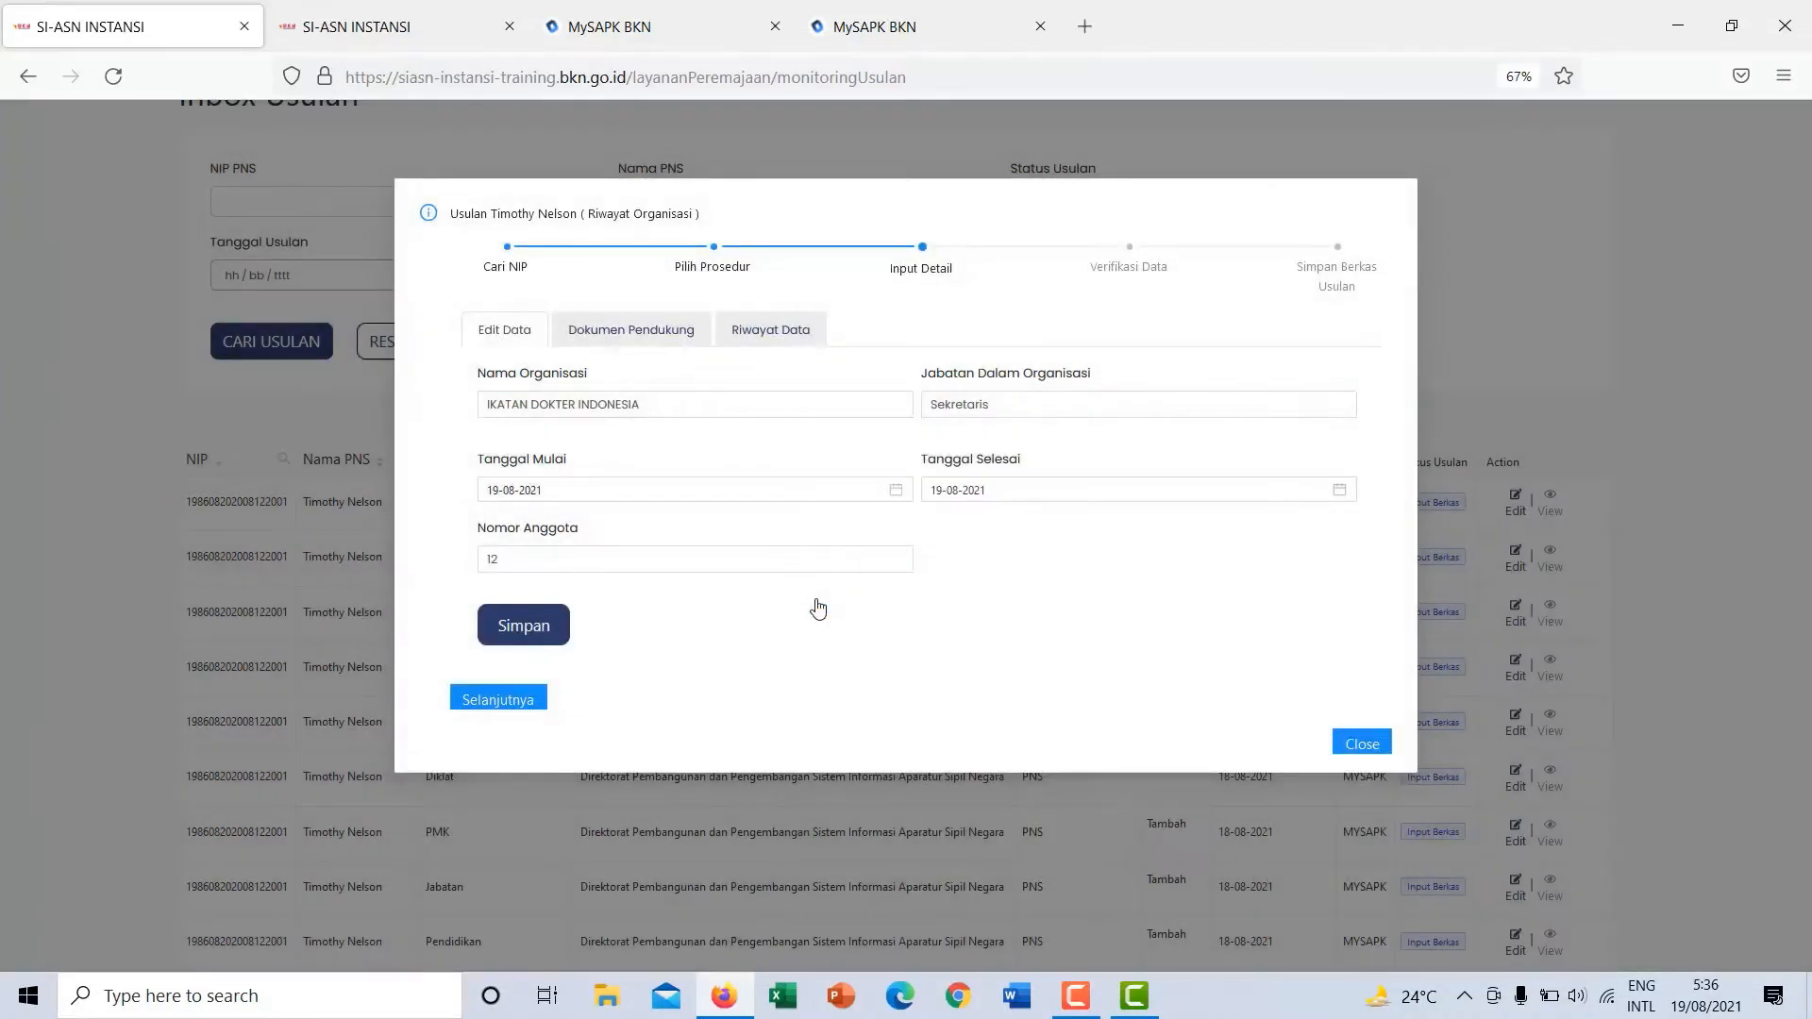
Preview the Dok SK Organisasi supporting document, rotate it left and back right, and collapse the preview.
click(629, 335)
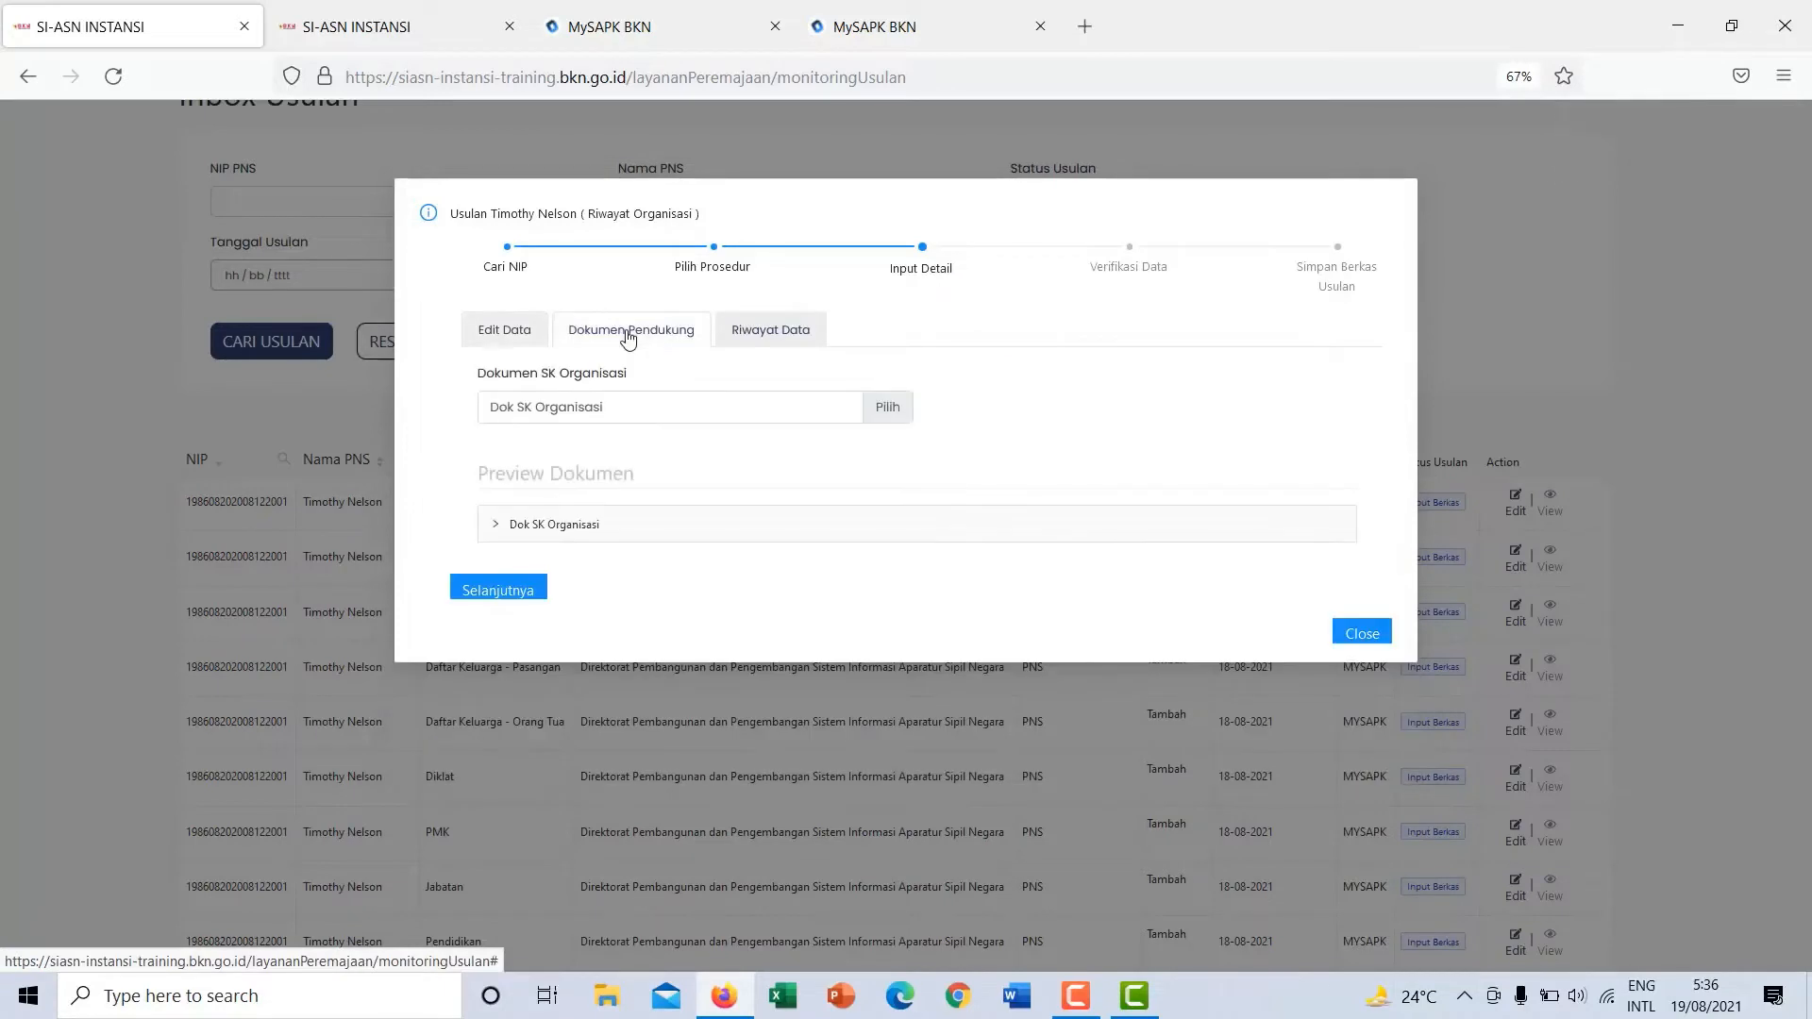
click(531, 525)
scroll(649, 551, down, 5)
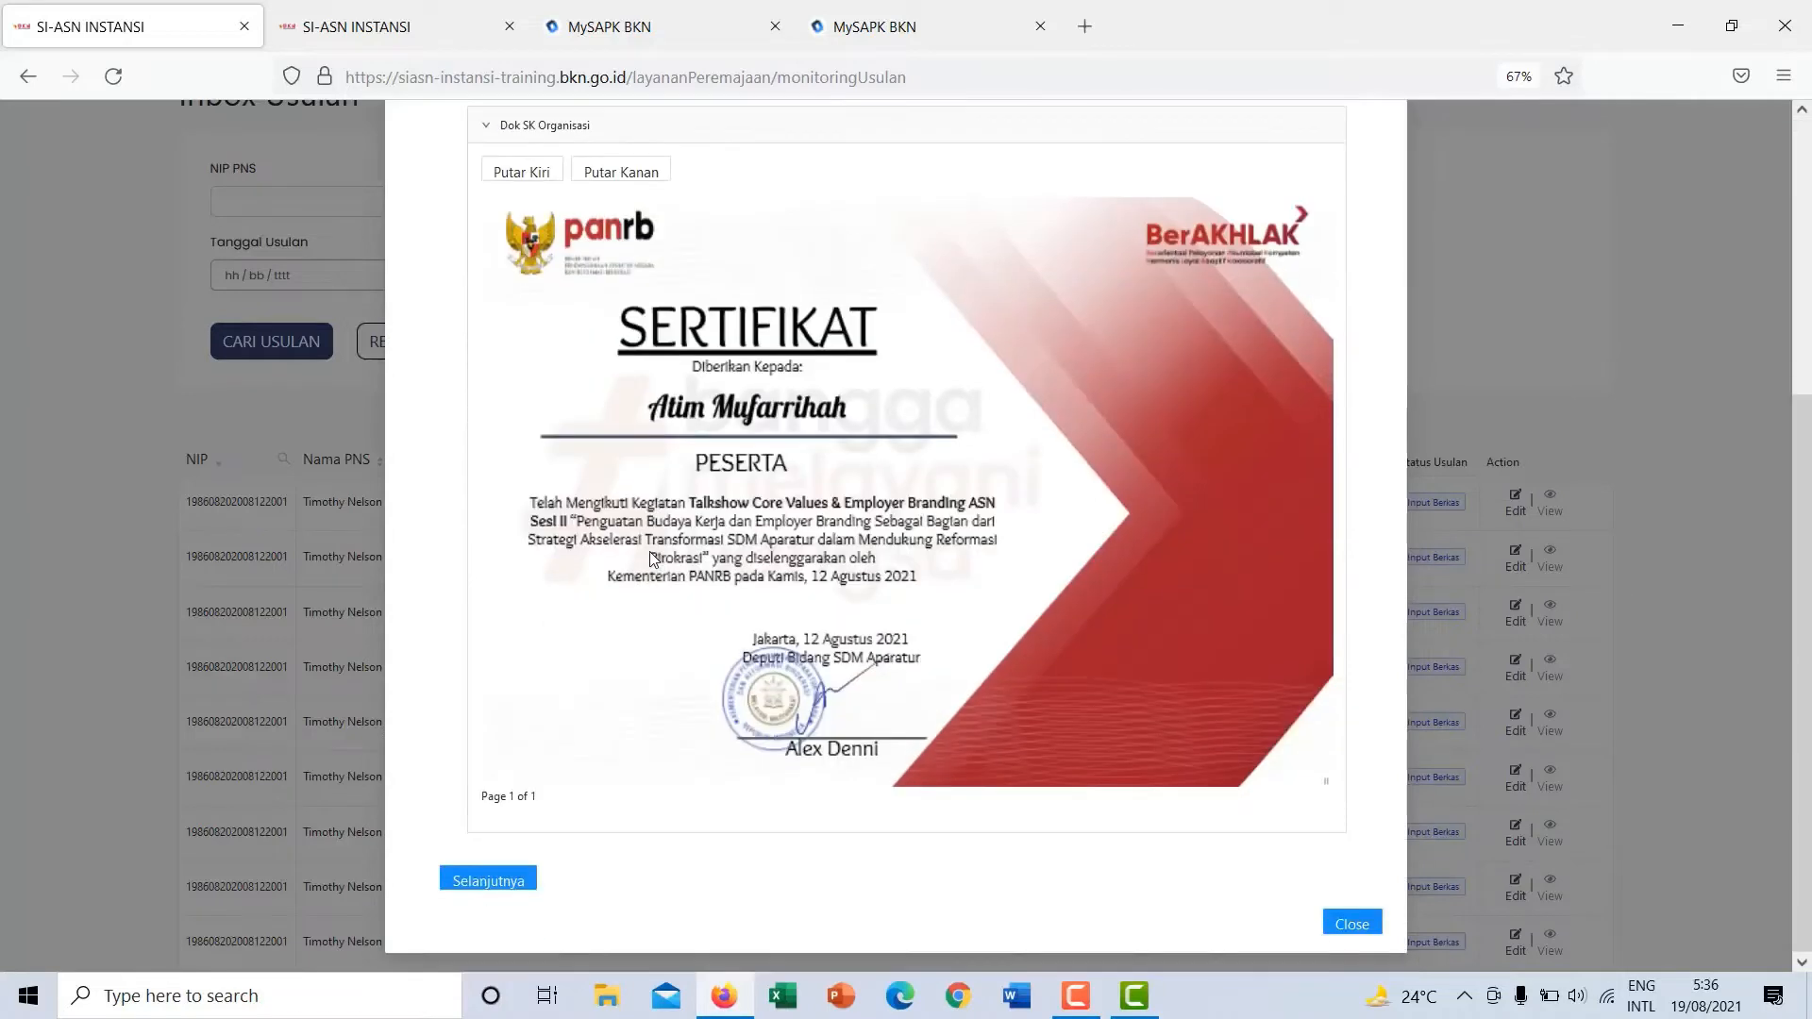
scroll(652, 559, up, 3)
scroll(651, 558, up, 2)
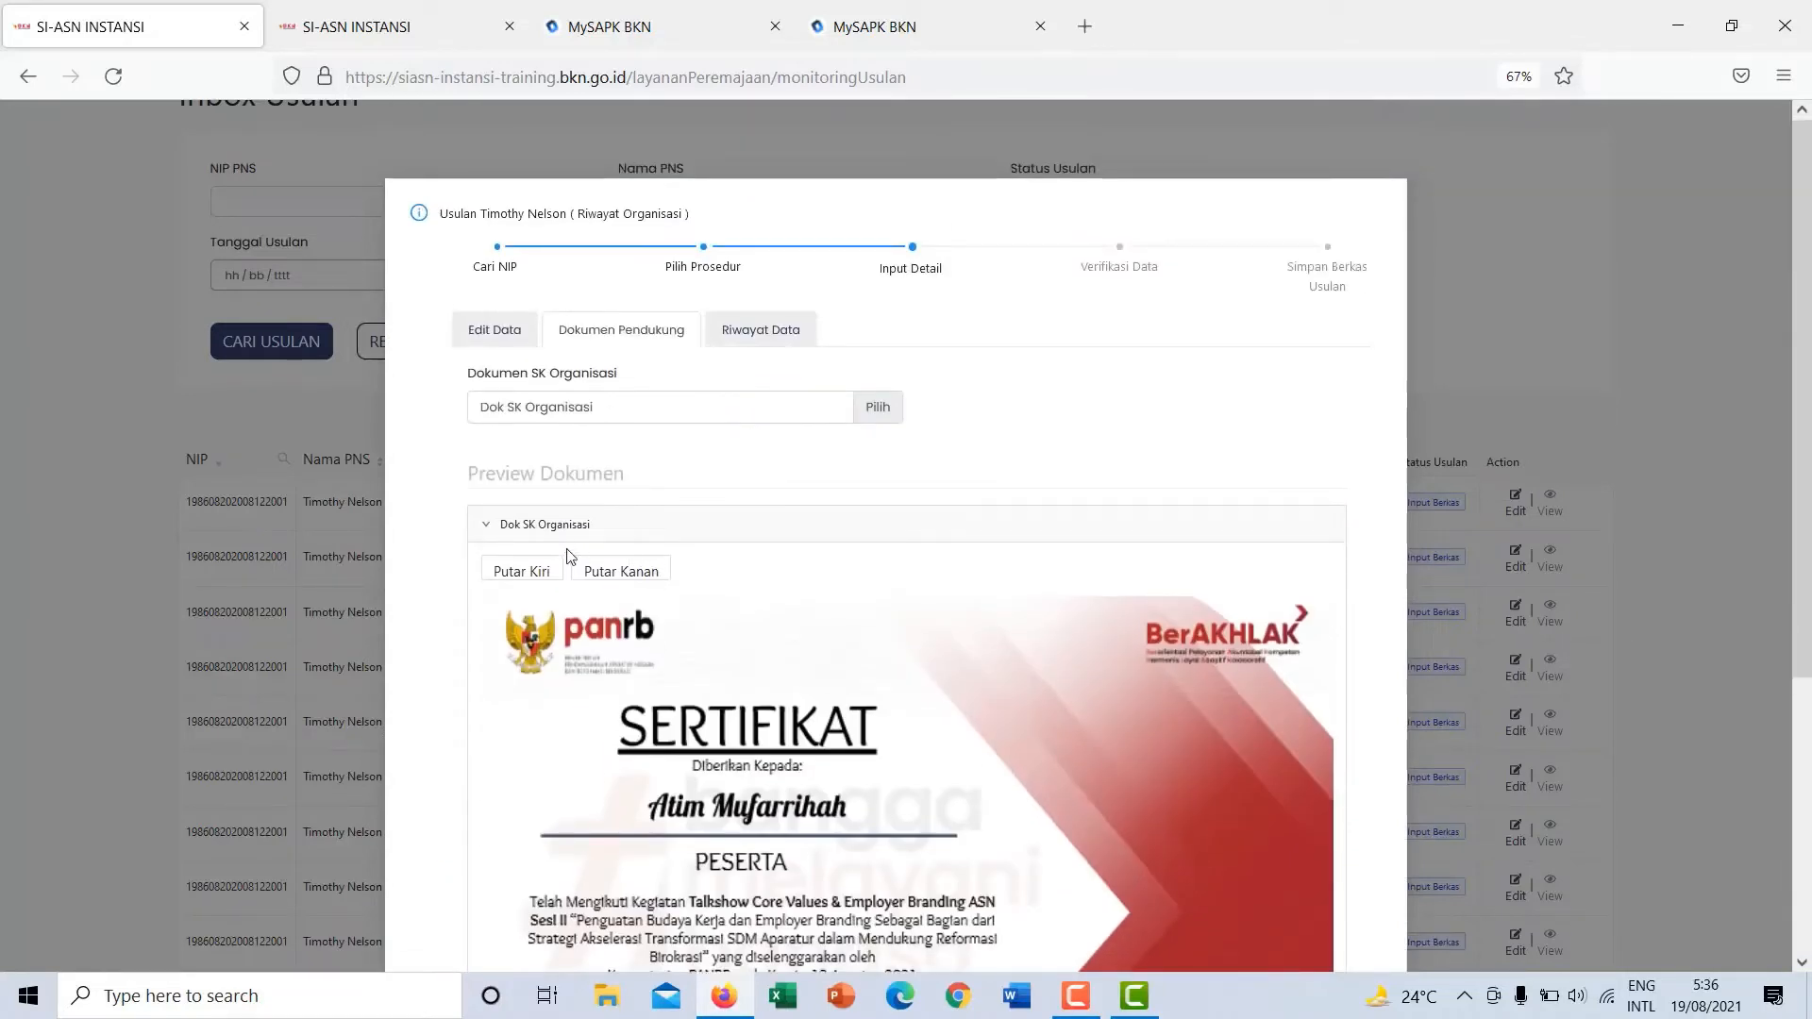
click(547, 567)
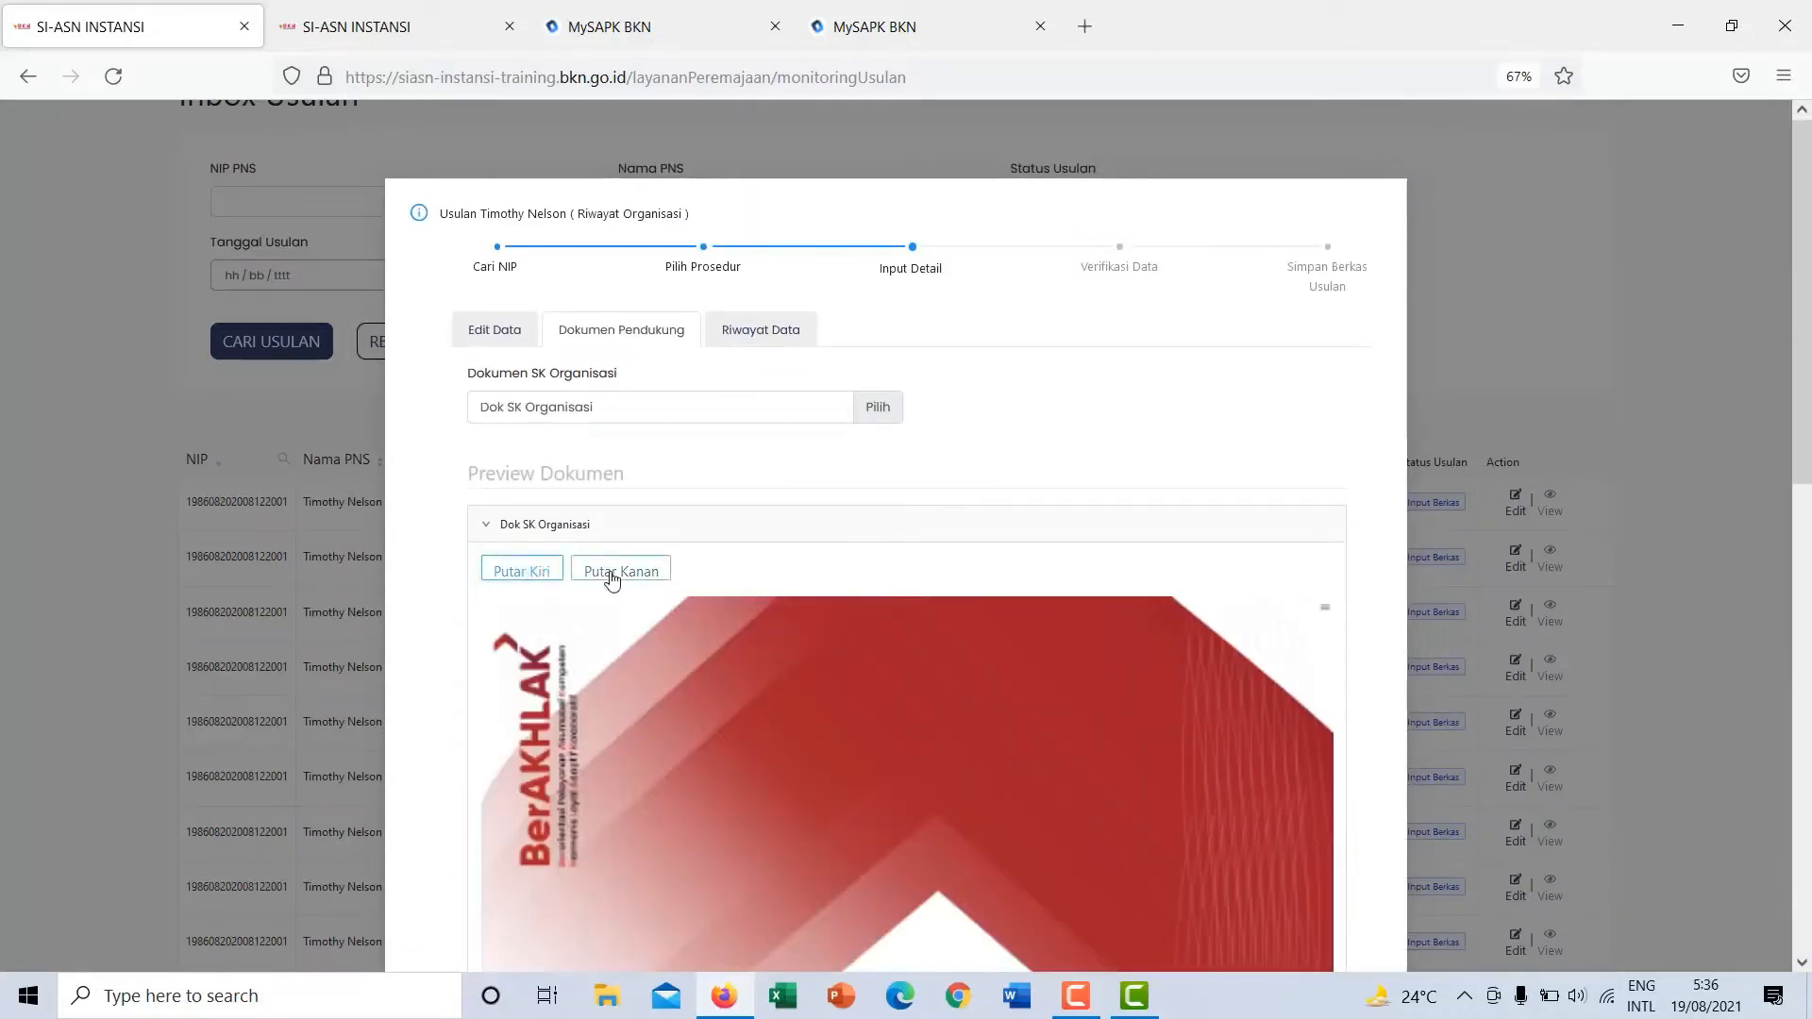
click(614, 570)
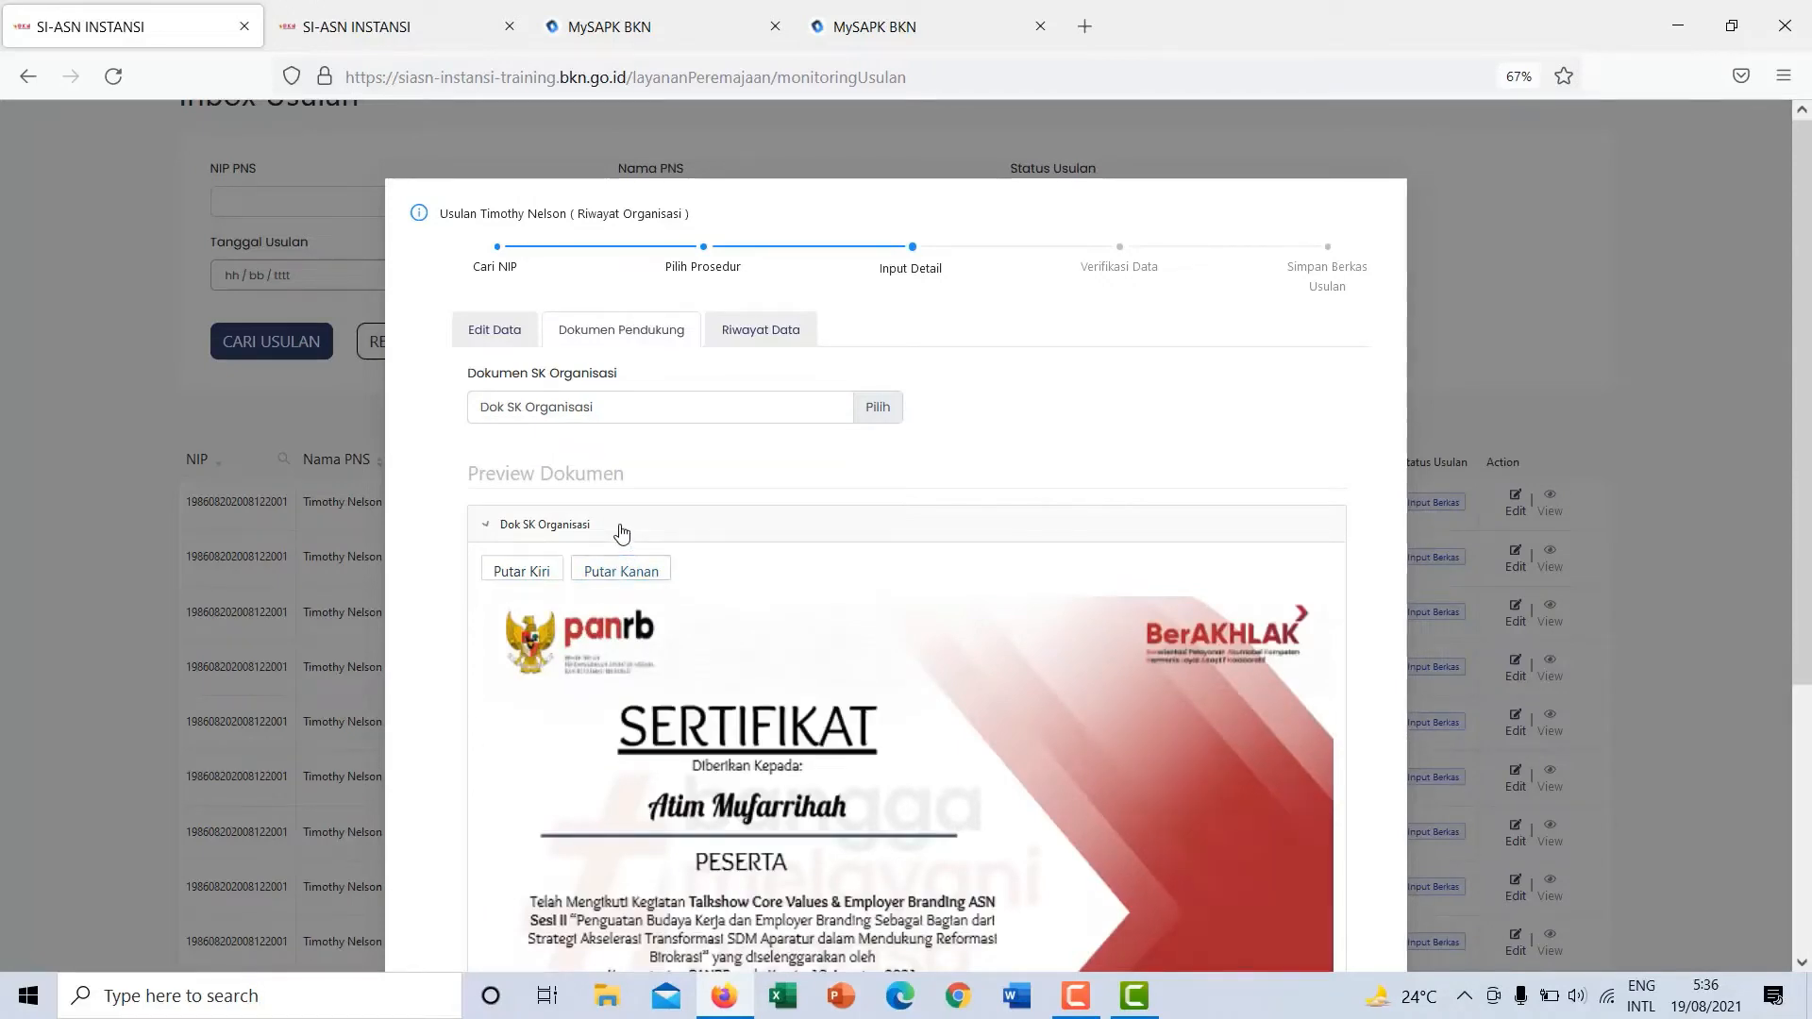
click(617, 532)
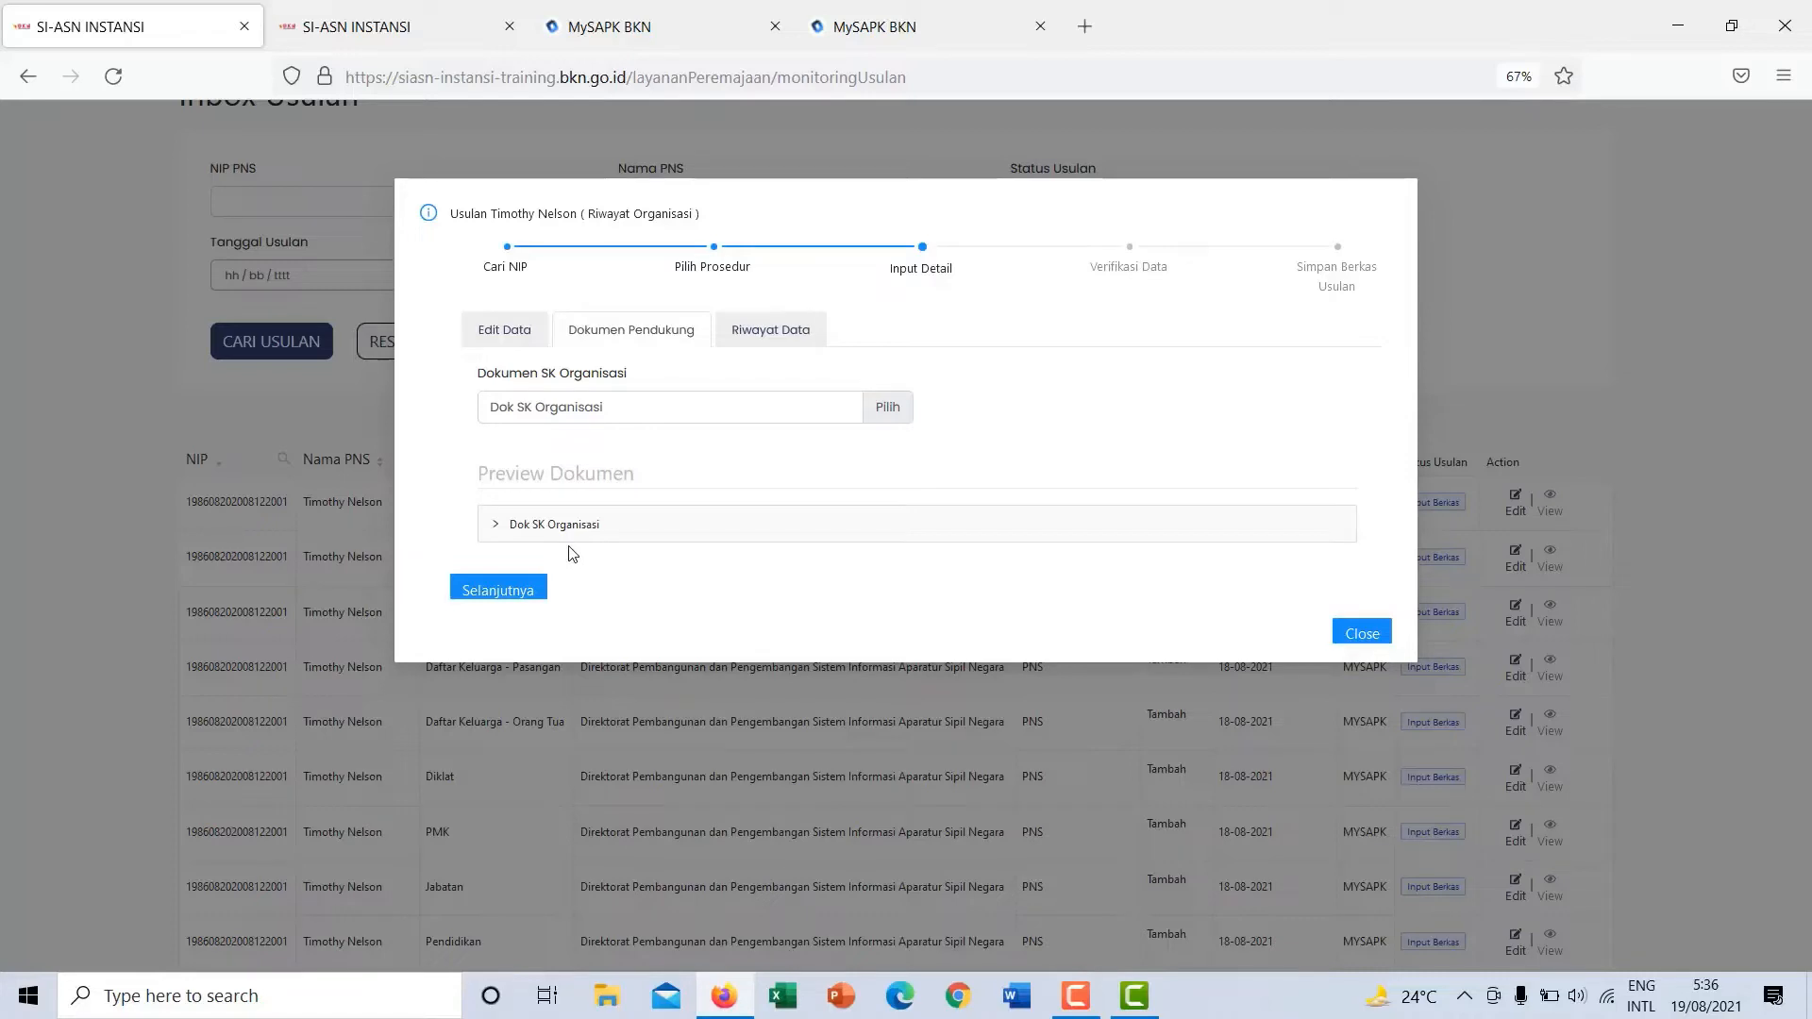
Browse the PDF files available to replace Dokumen SK Organisasi and cancel without uploading one.
click(620, 417)
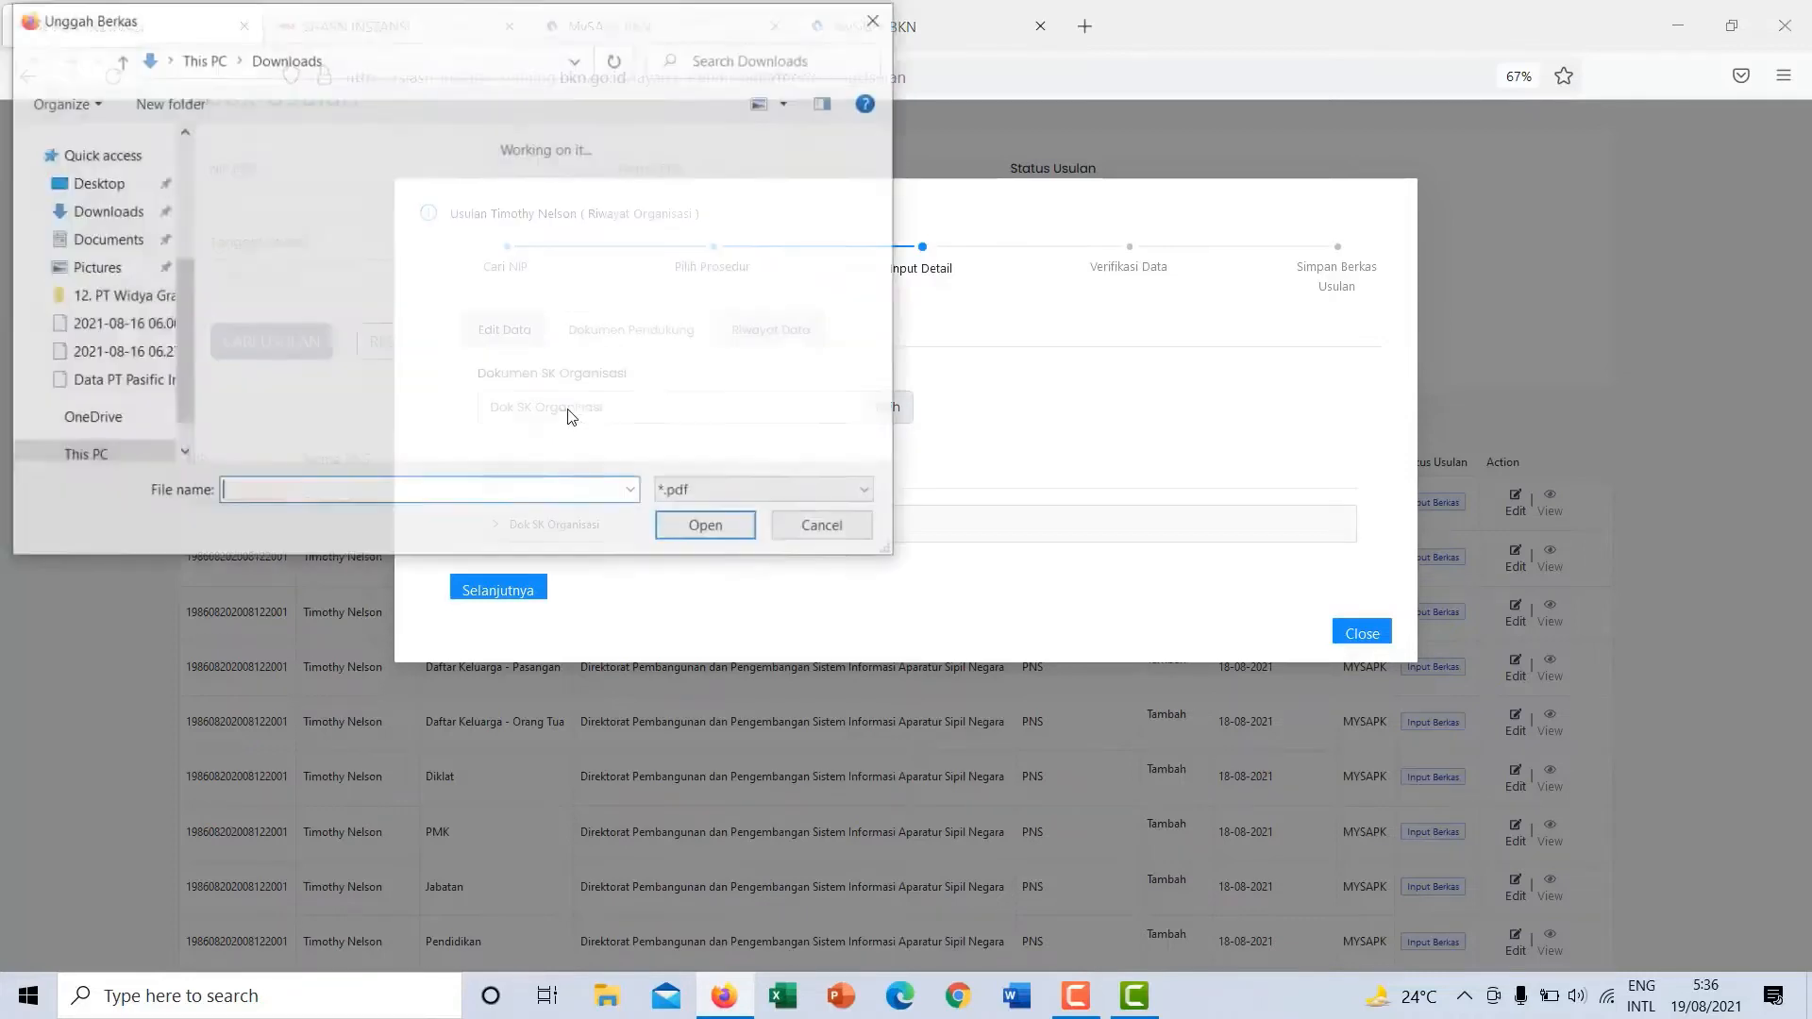
click(821, 528)
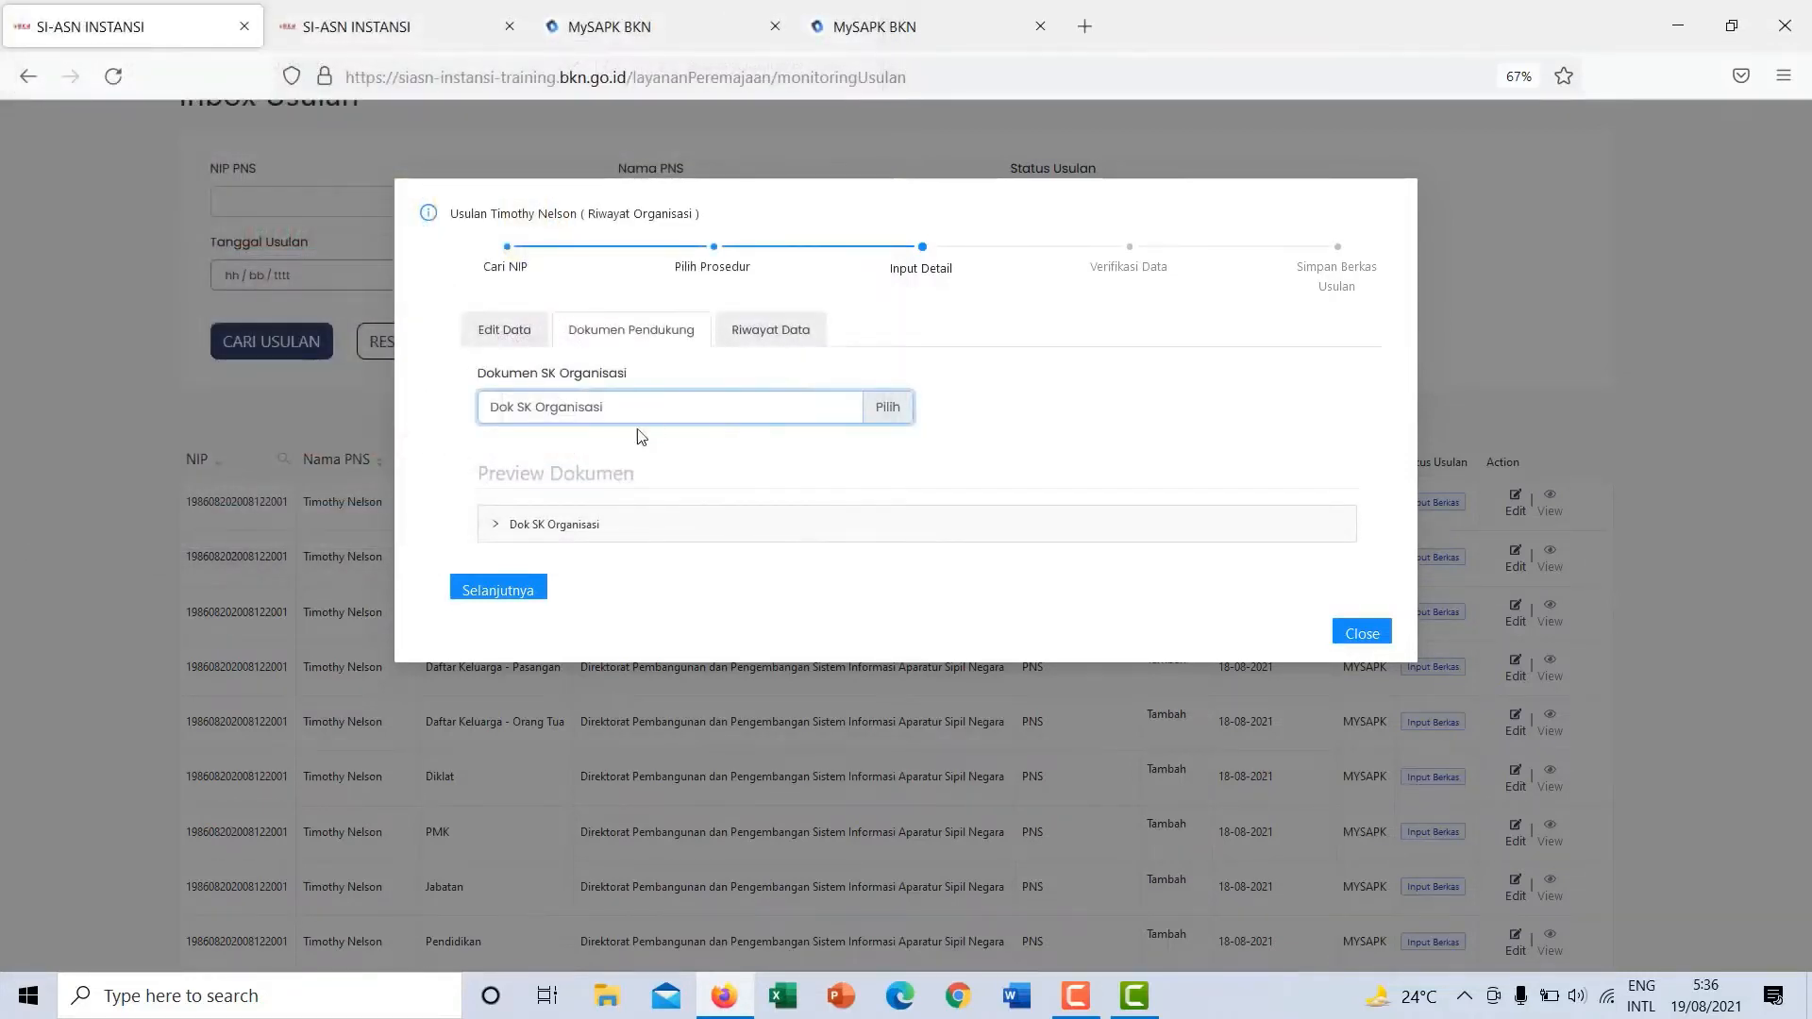
click(655, 416)
scroll(626, 337, down, 5)
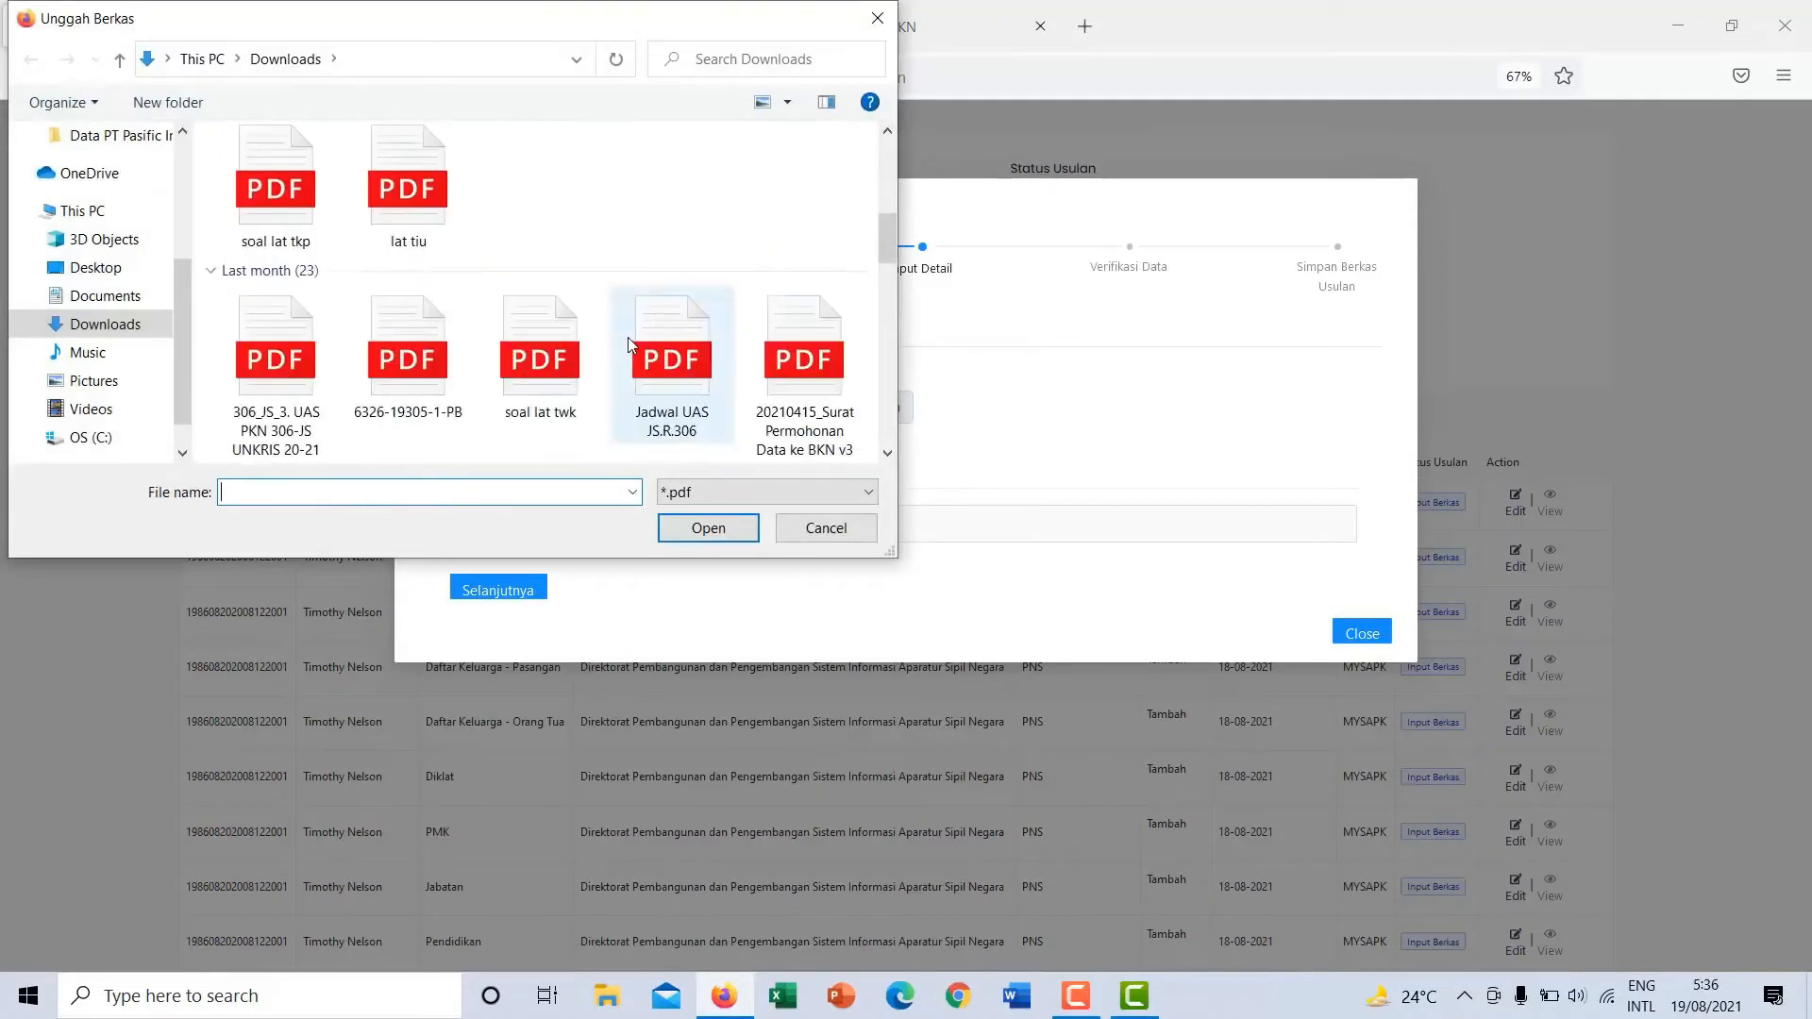
scroll(627, 337, up, 3)
scroll(626, 342, up, 3)
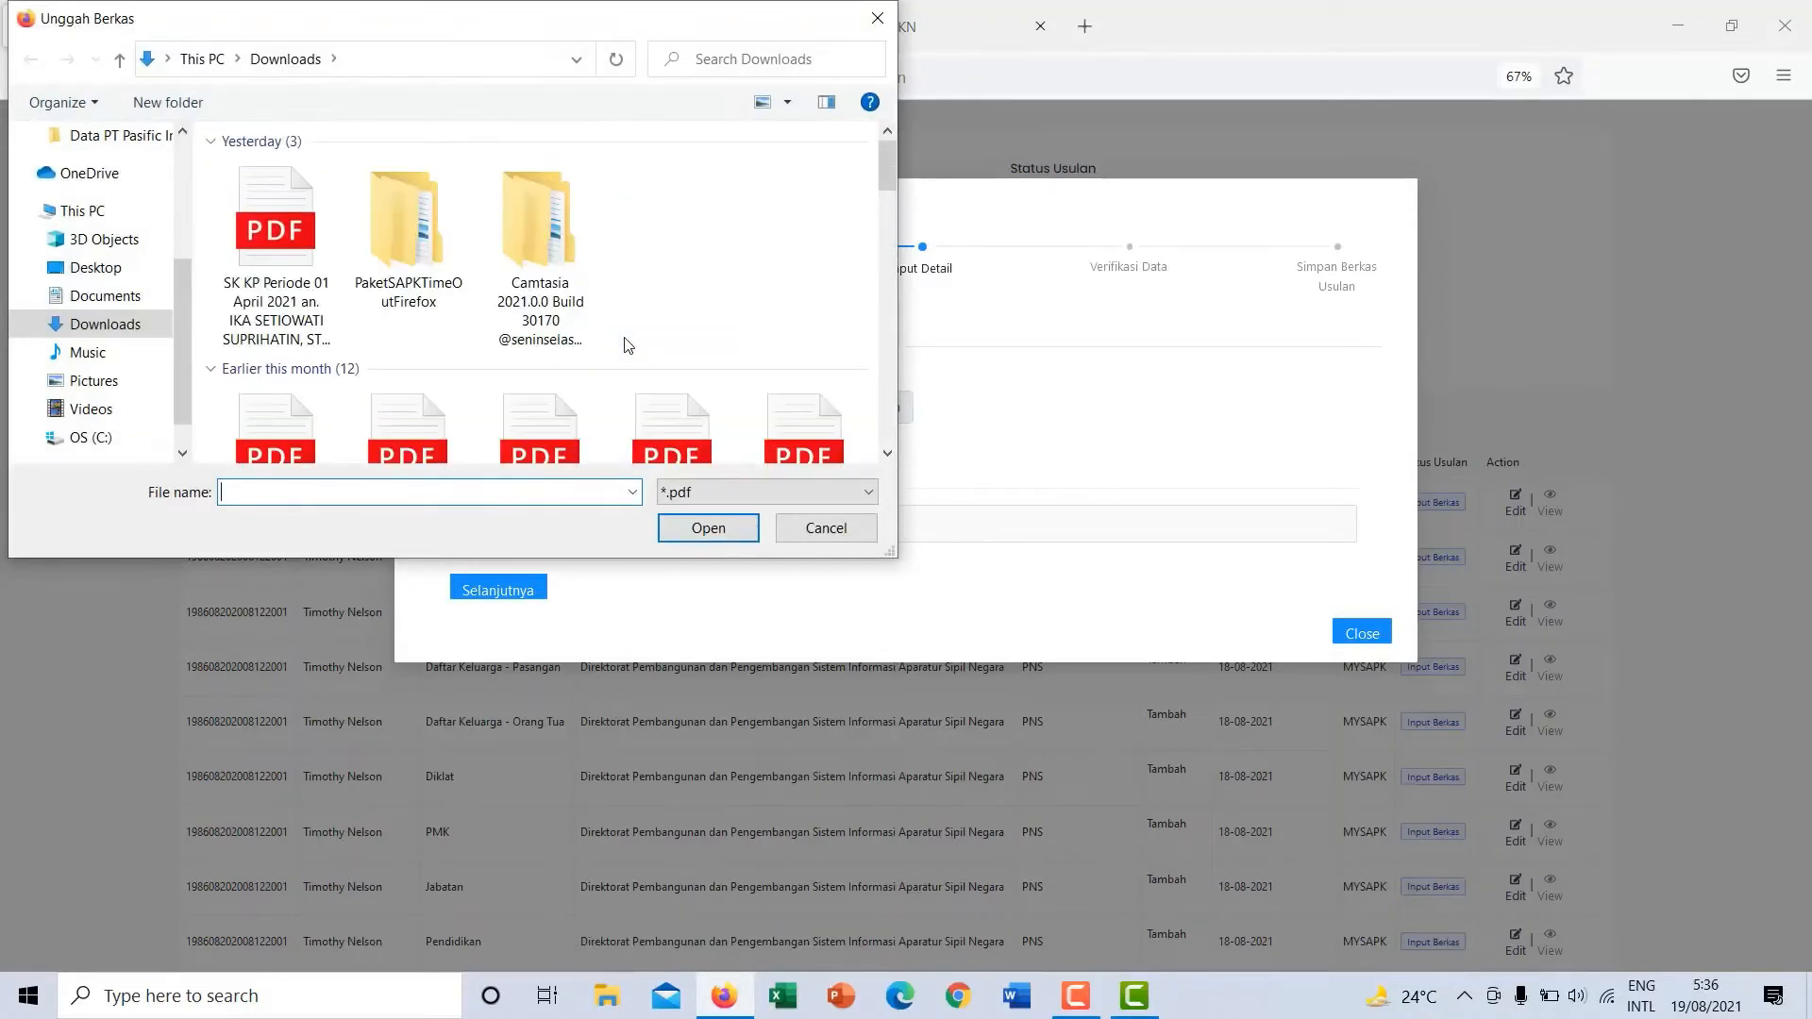
click(271, 426)
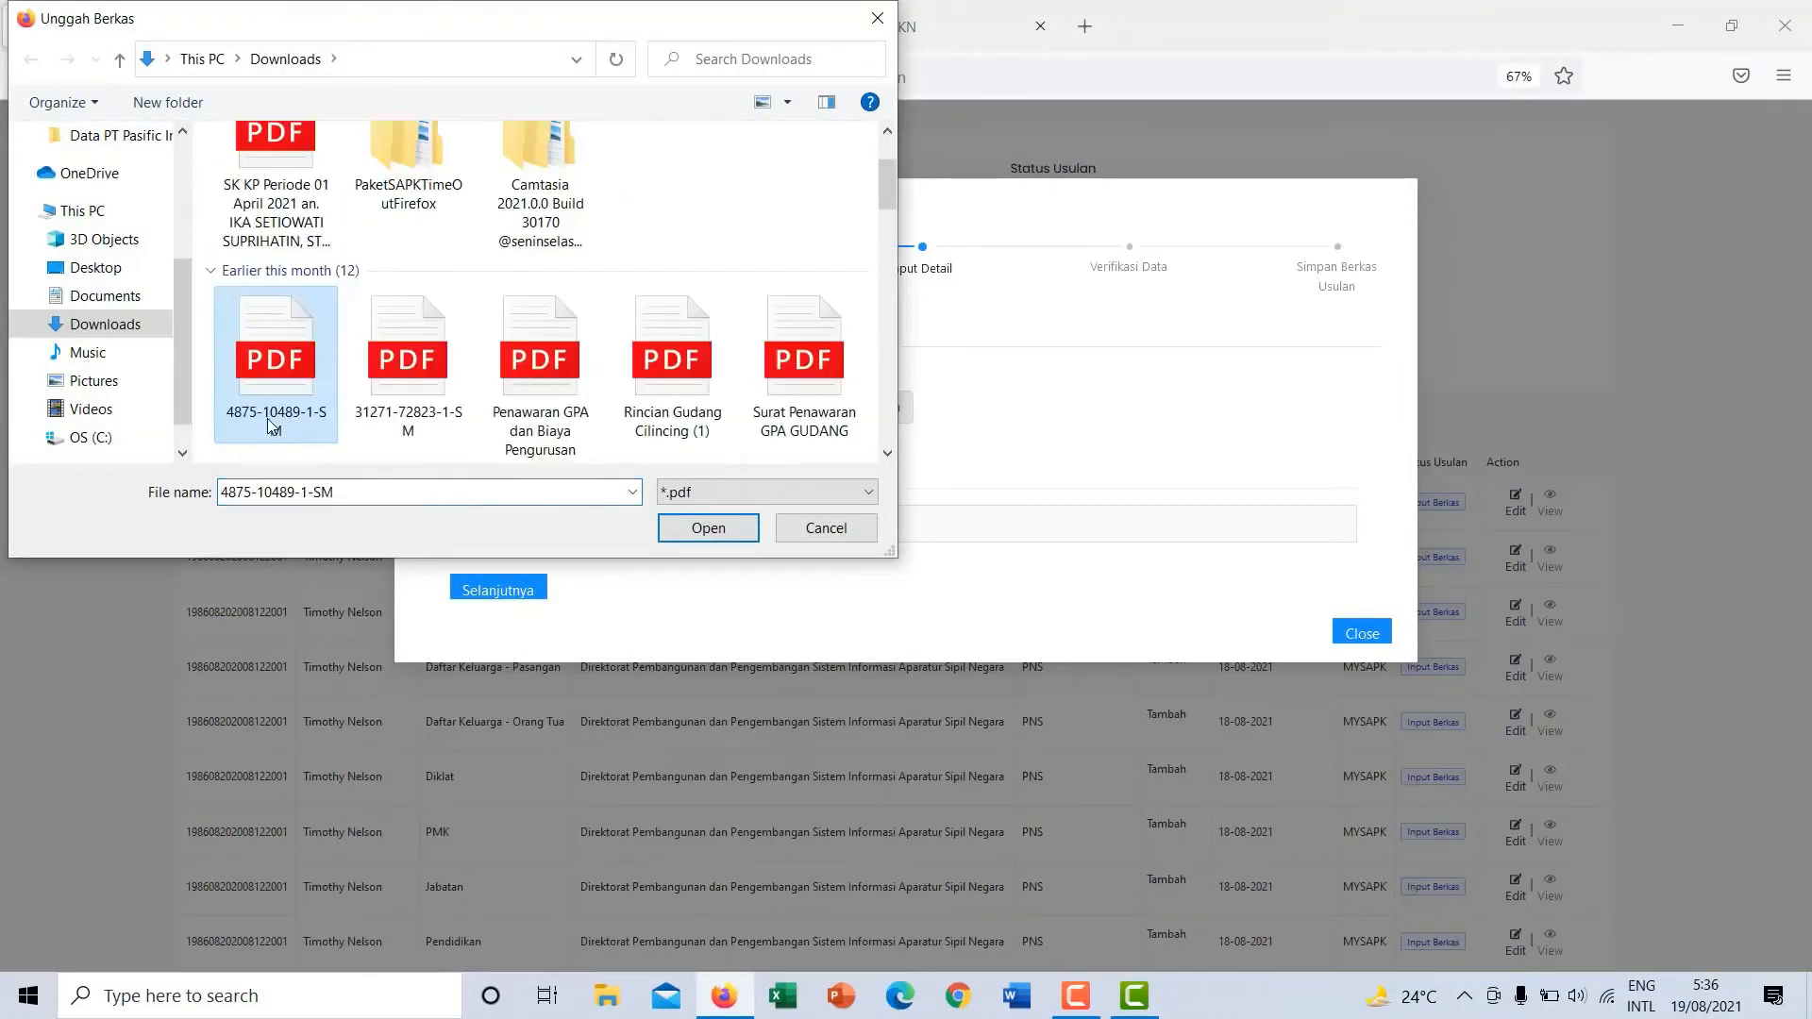
click(828, 526)
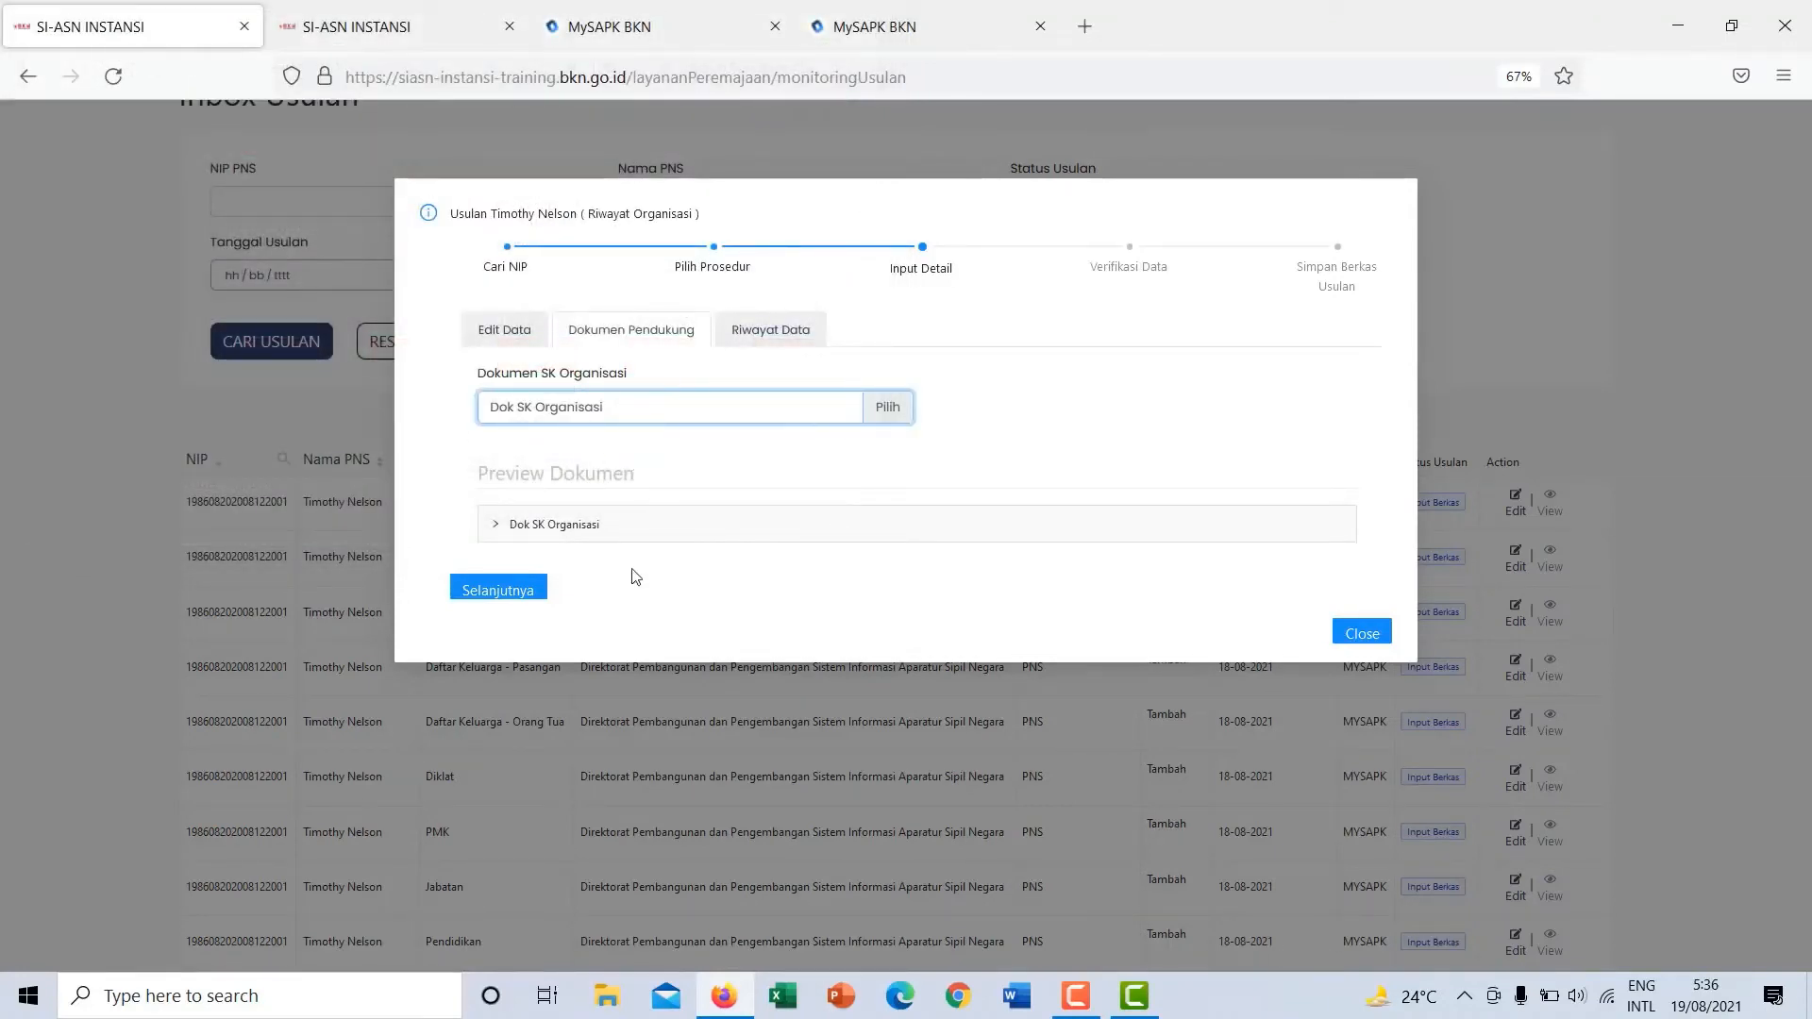
Check the Organisasi proposal's Riwayat Data, advance to Verifikasi Data and preview the Dok SK Organisasi document.
click(780, 341)
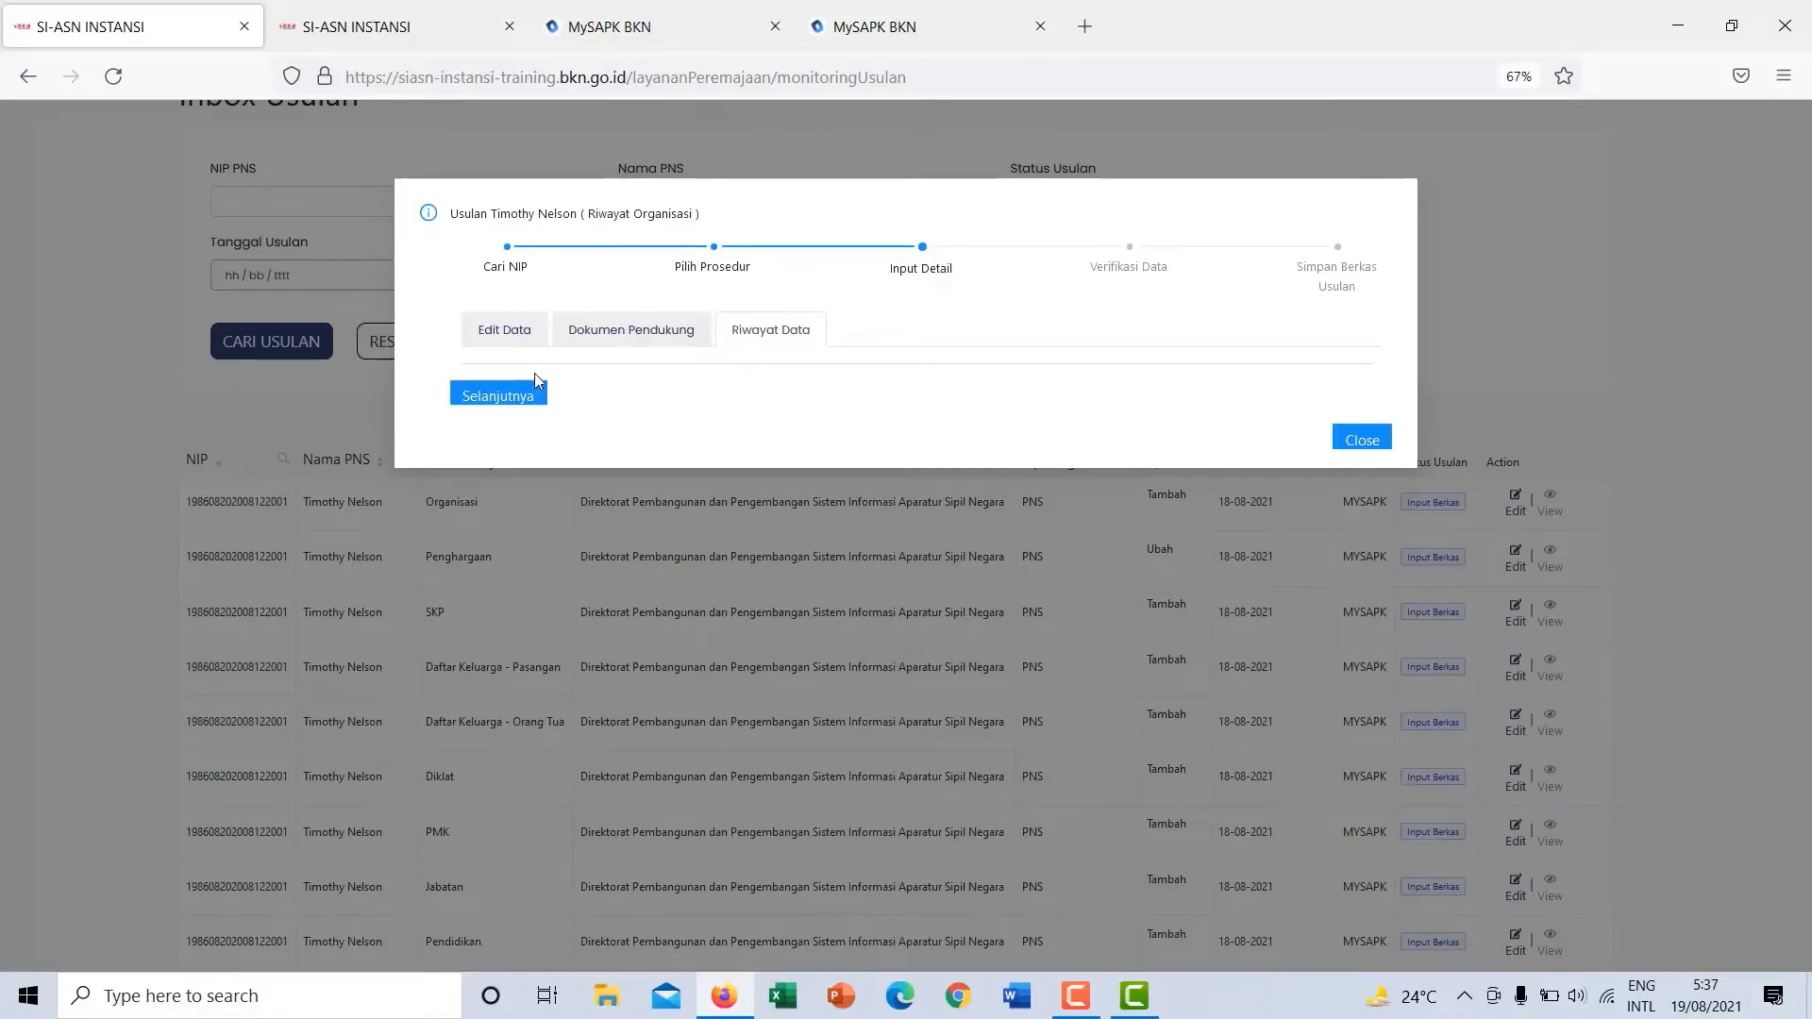
click(515, 401)
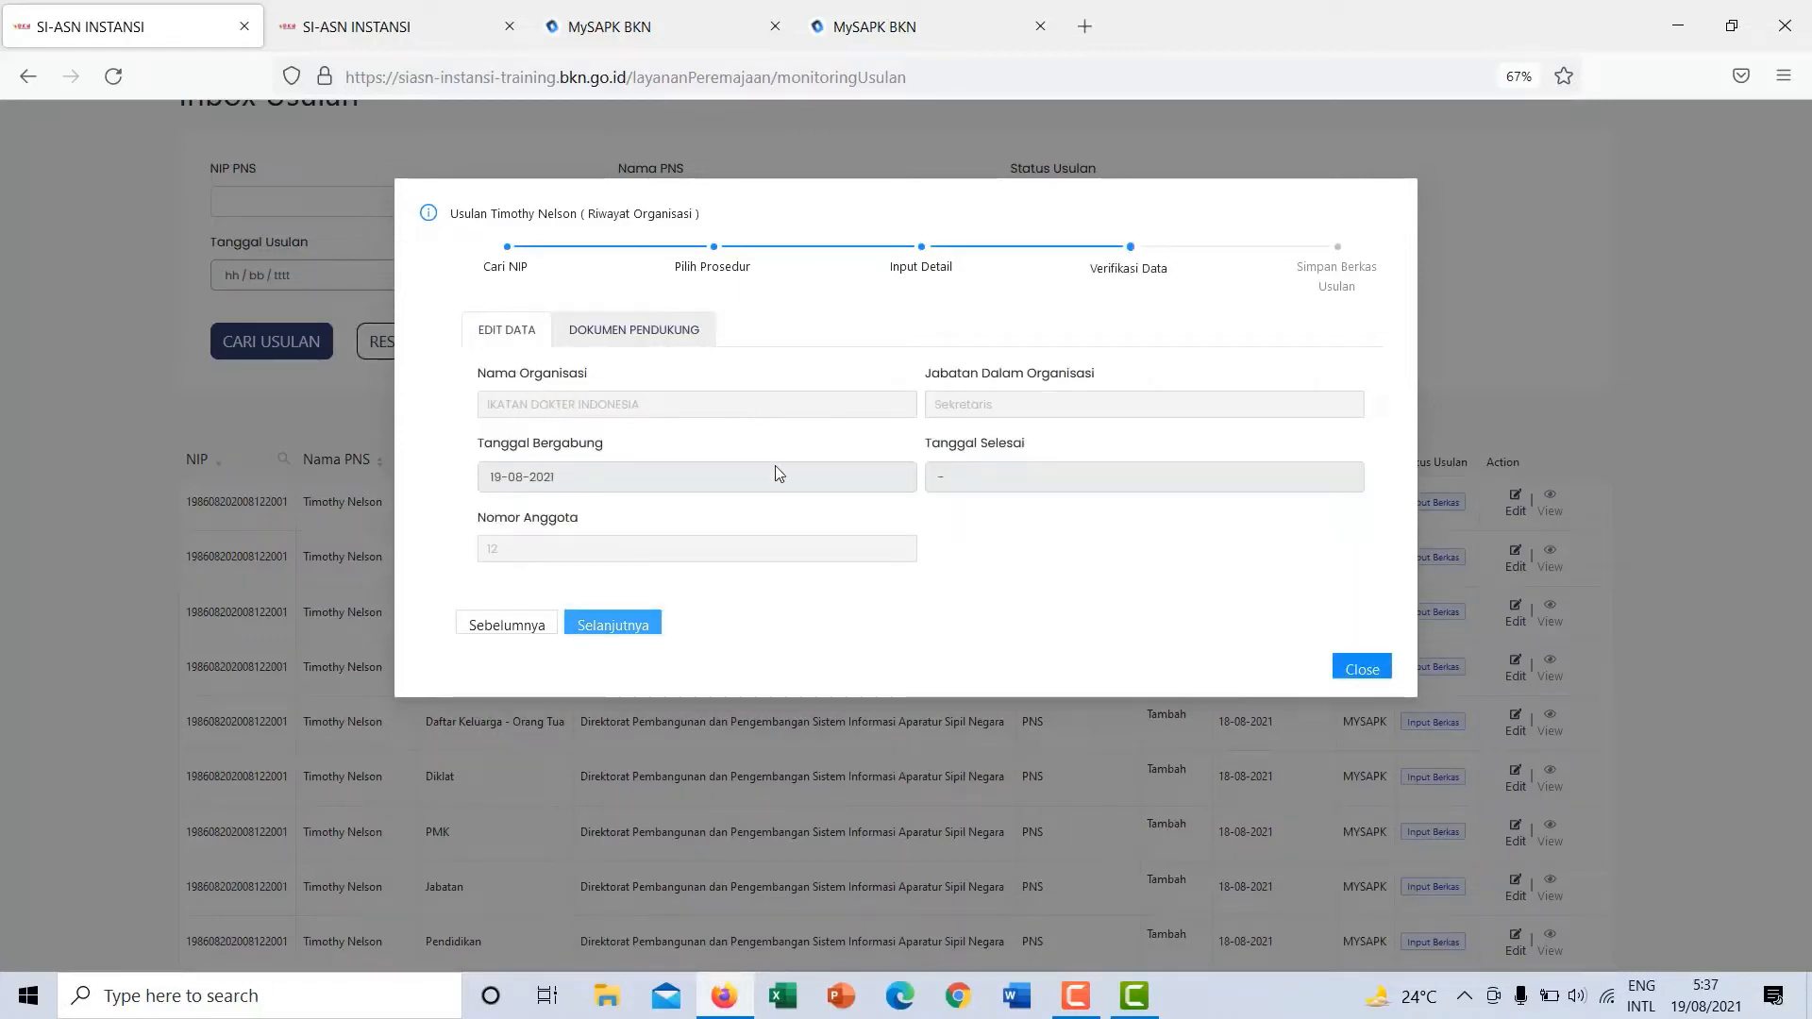
click(686, 348)
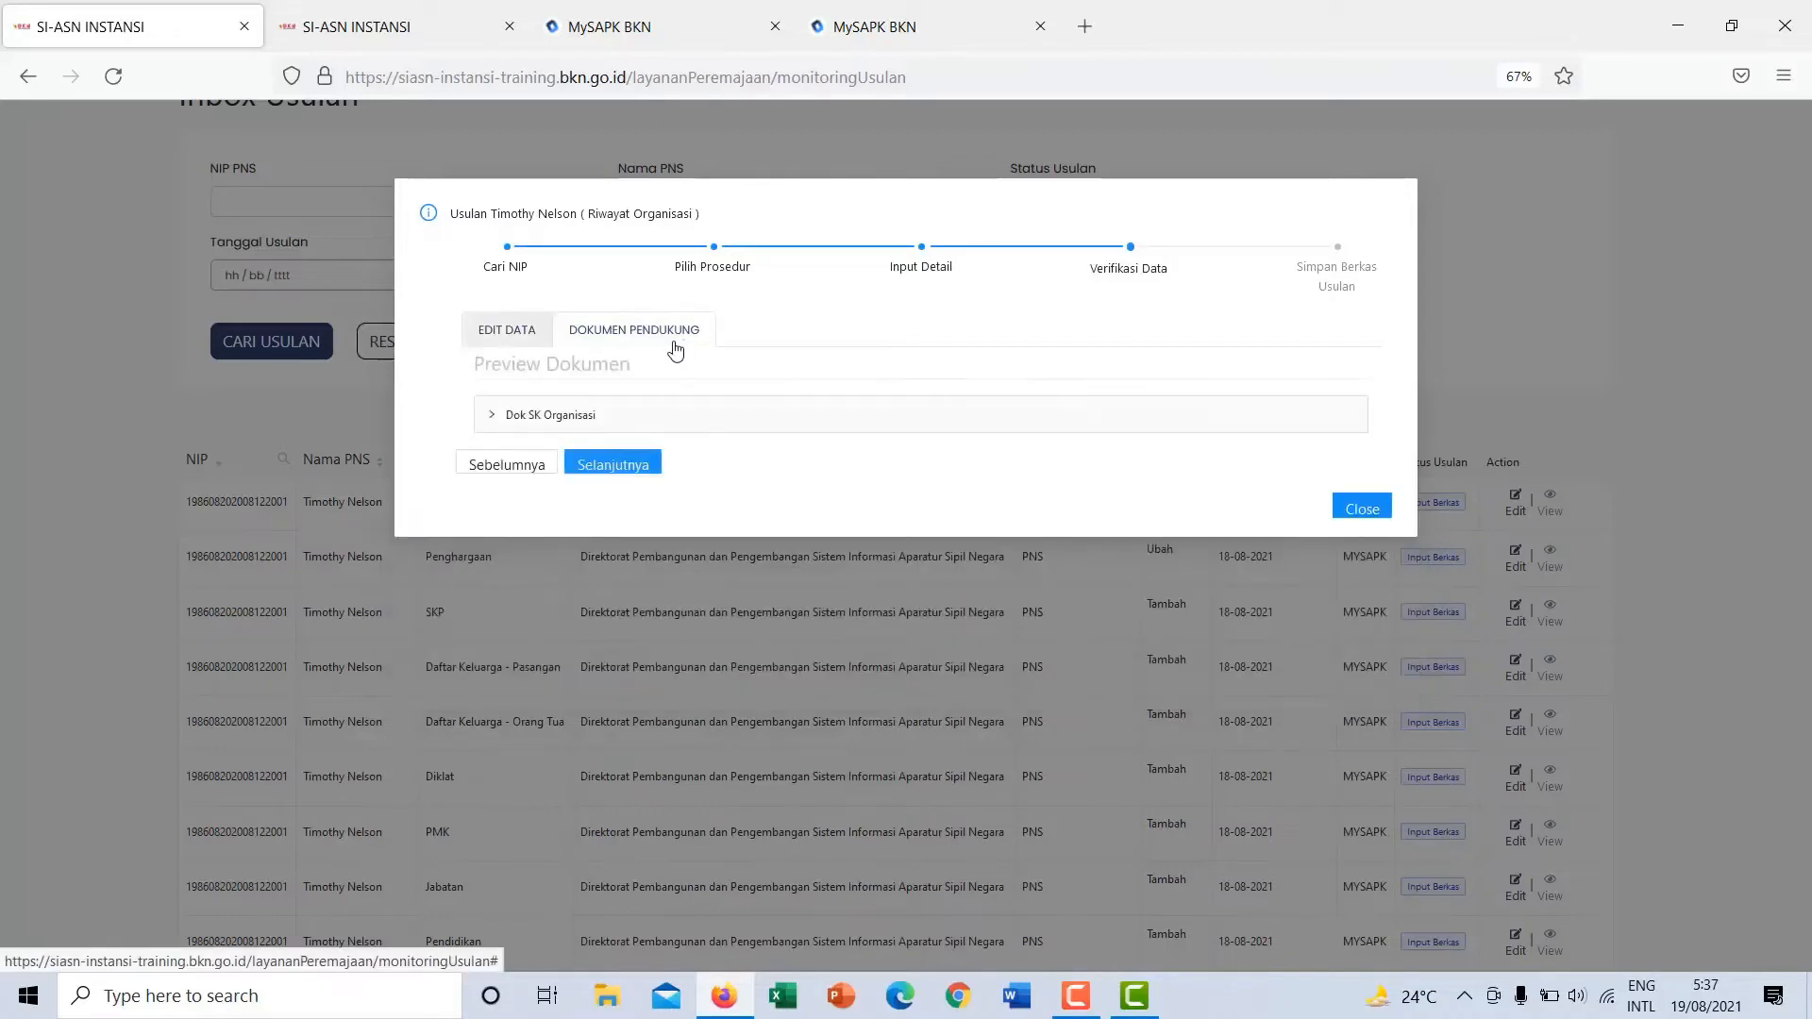
click(615, 415)
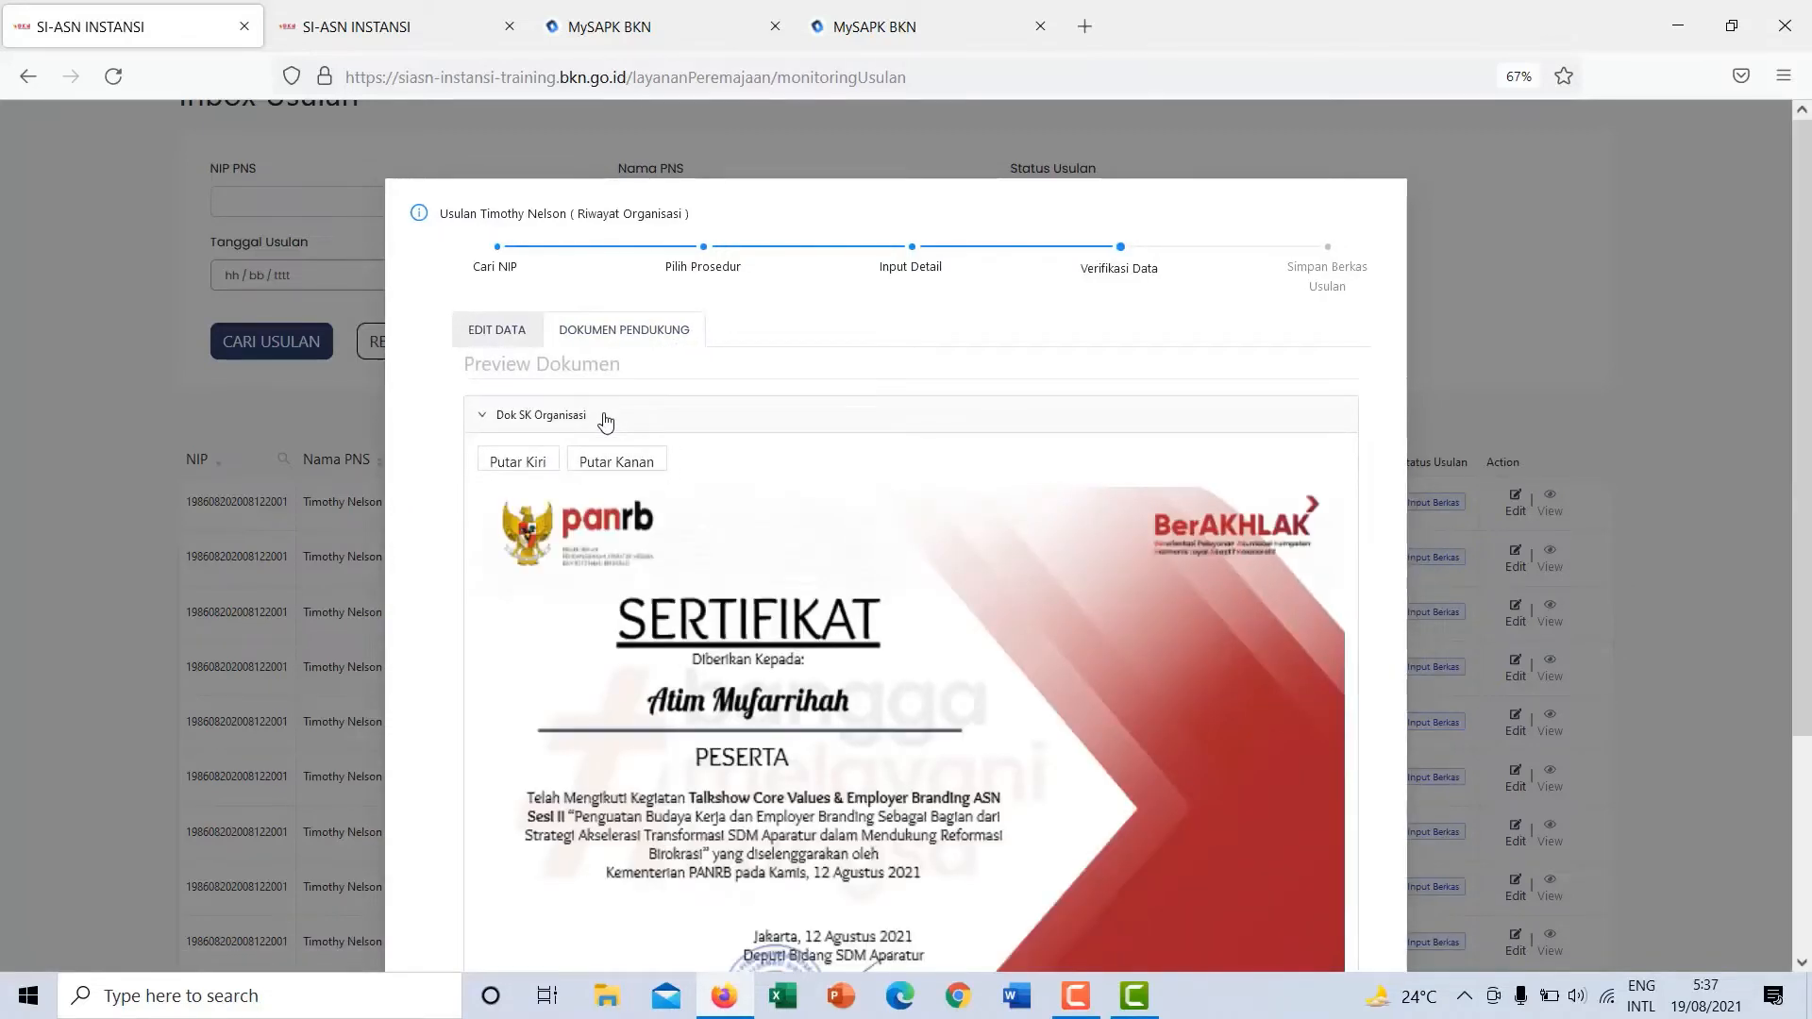
click(612, 416)
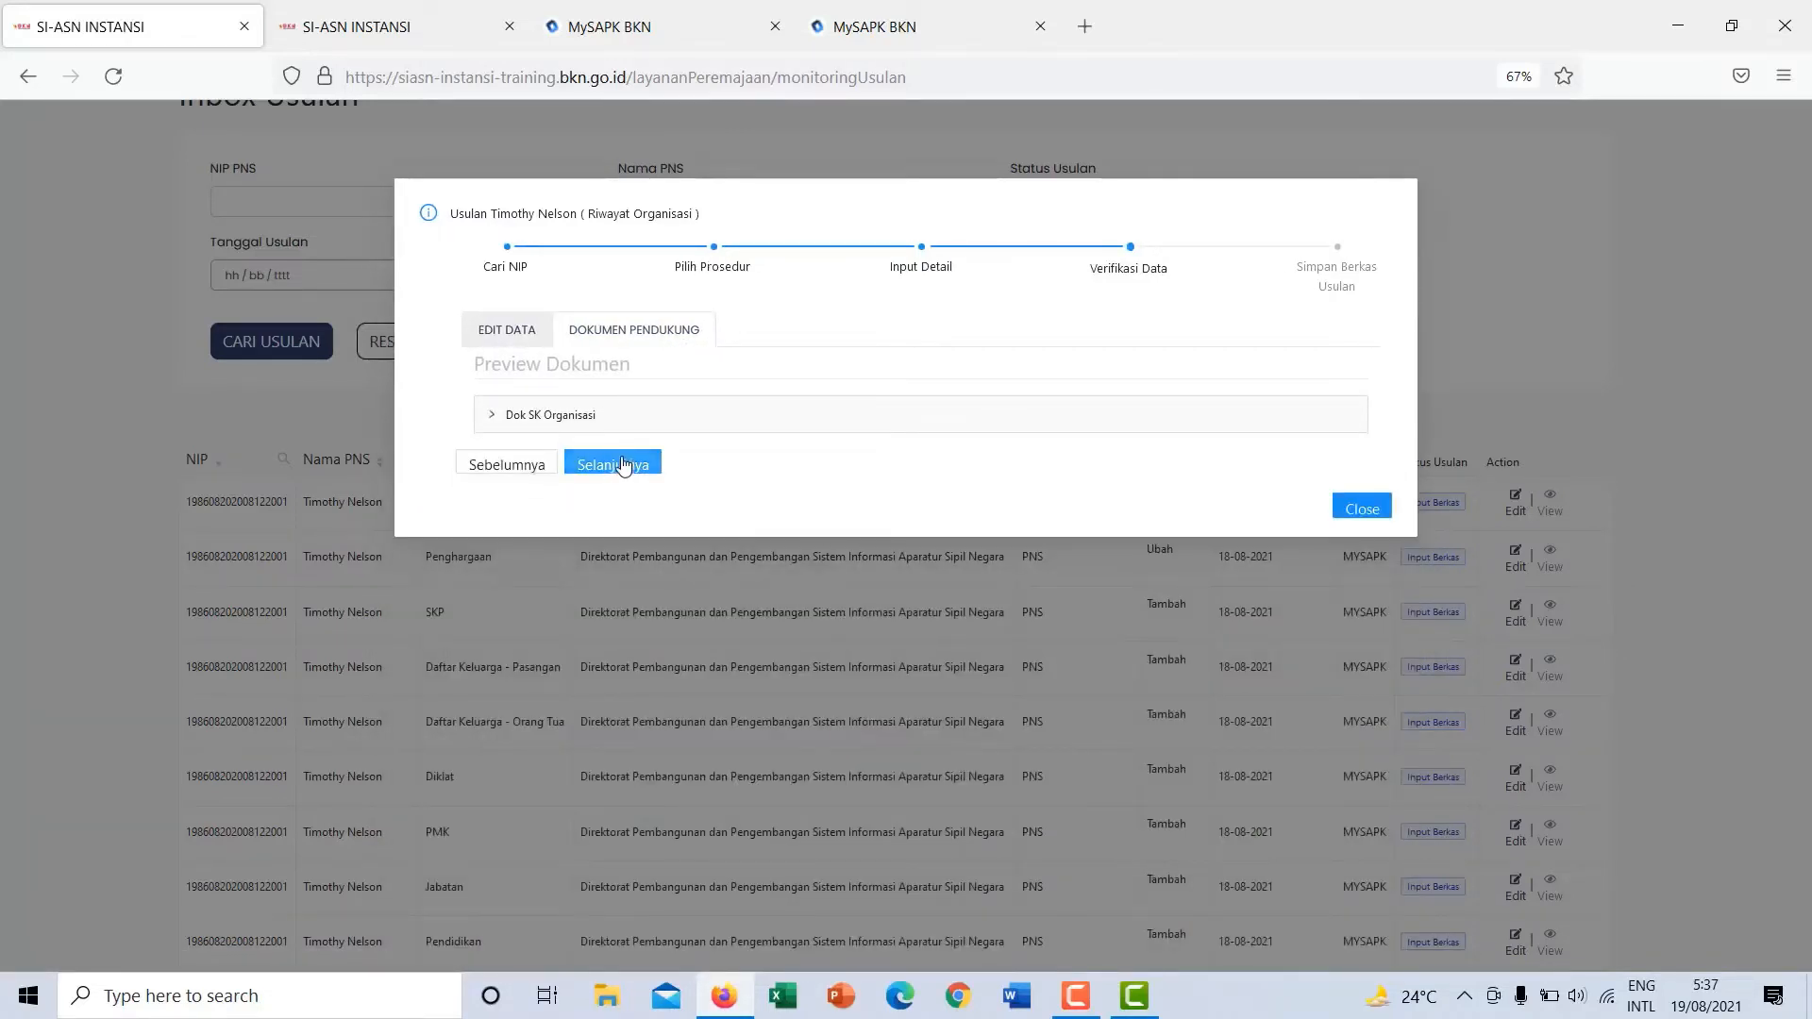
Continue to Simpan Berkas Usulan, set the Organisasi proposal's recommendation to Terima, and send and save it.
click(622, 464)
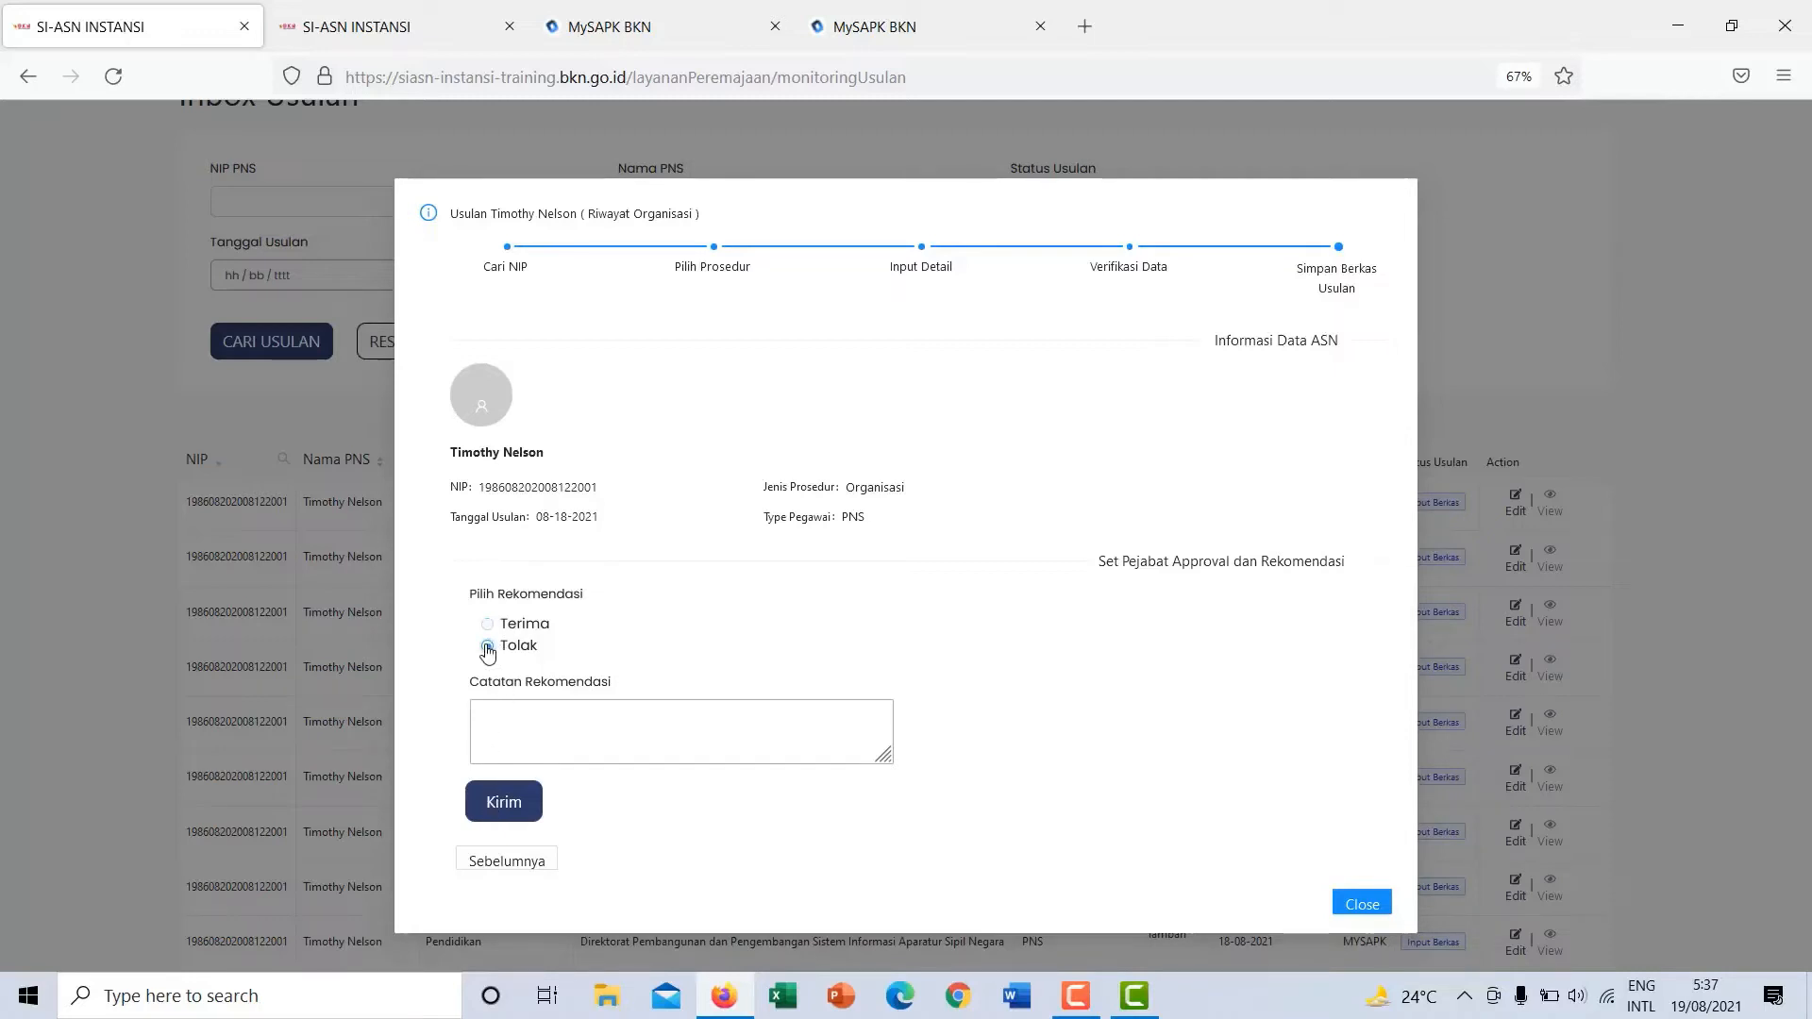
click(522, 733)
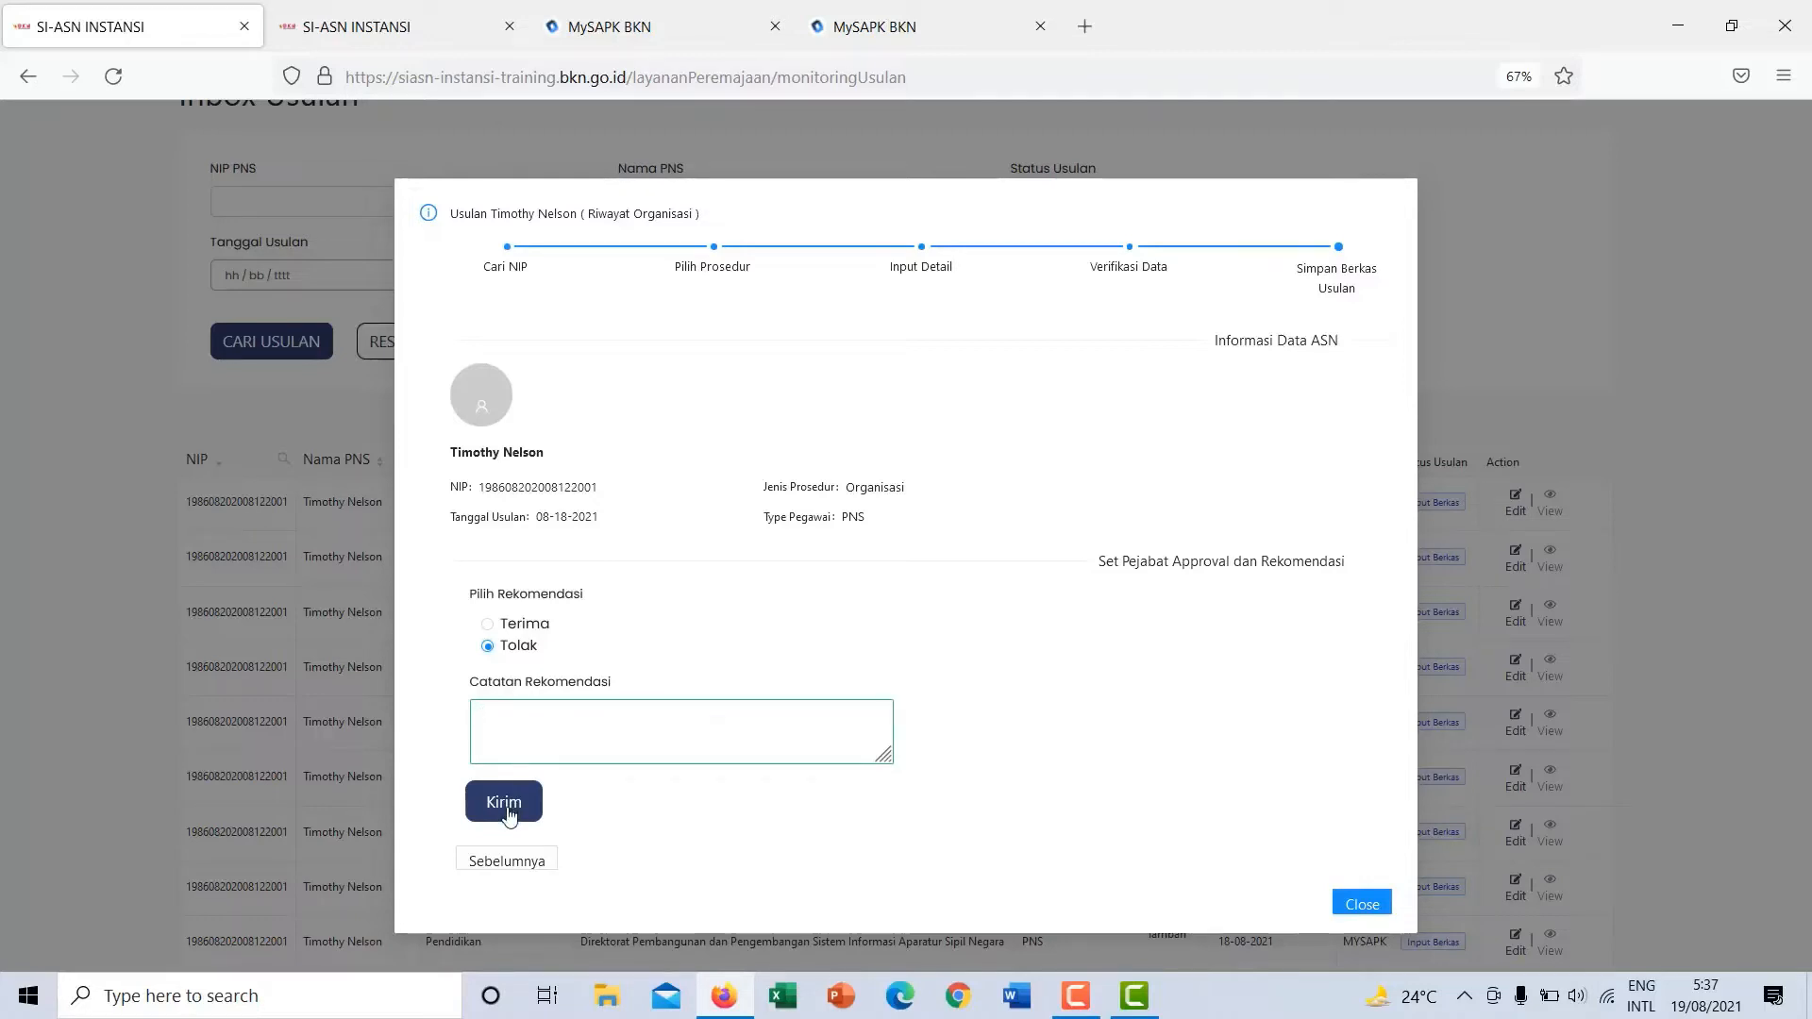
click(485, 630)
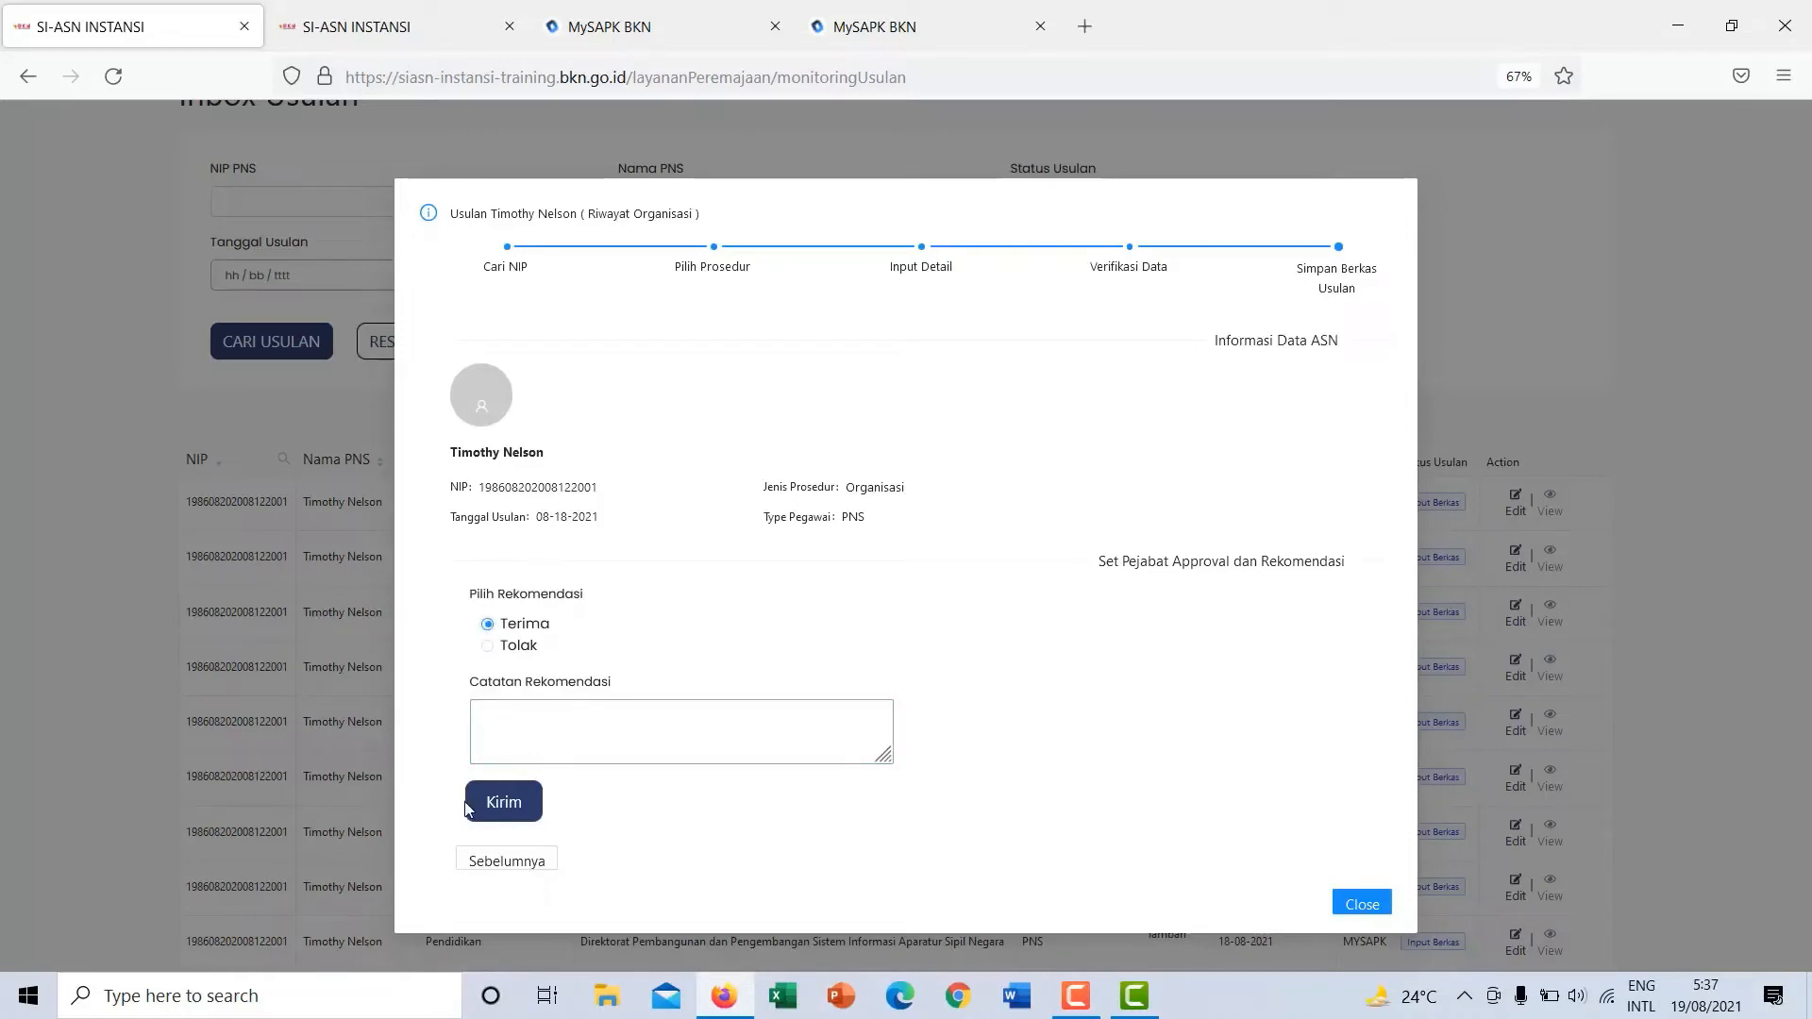
click(505, 804)
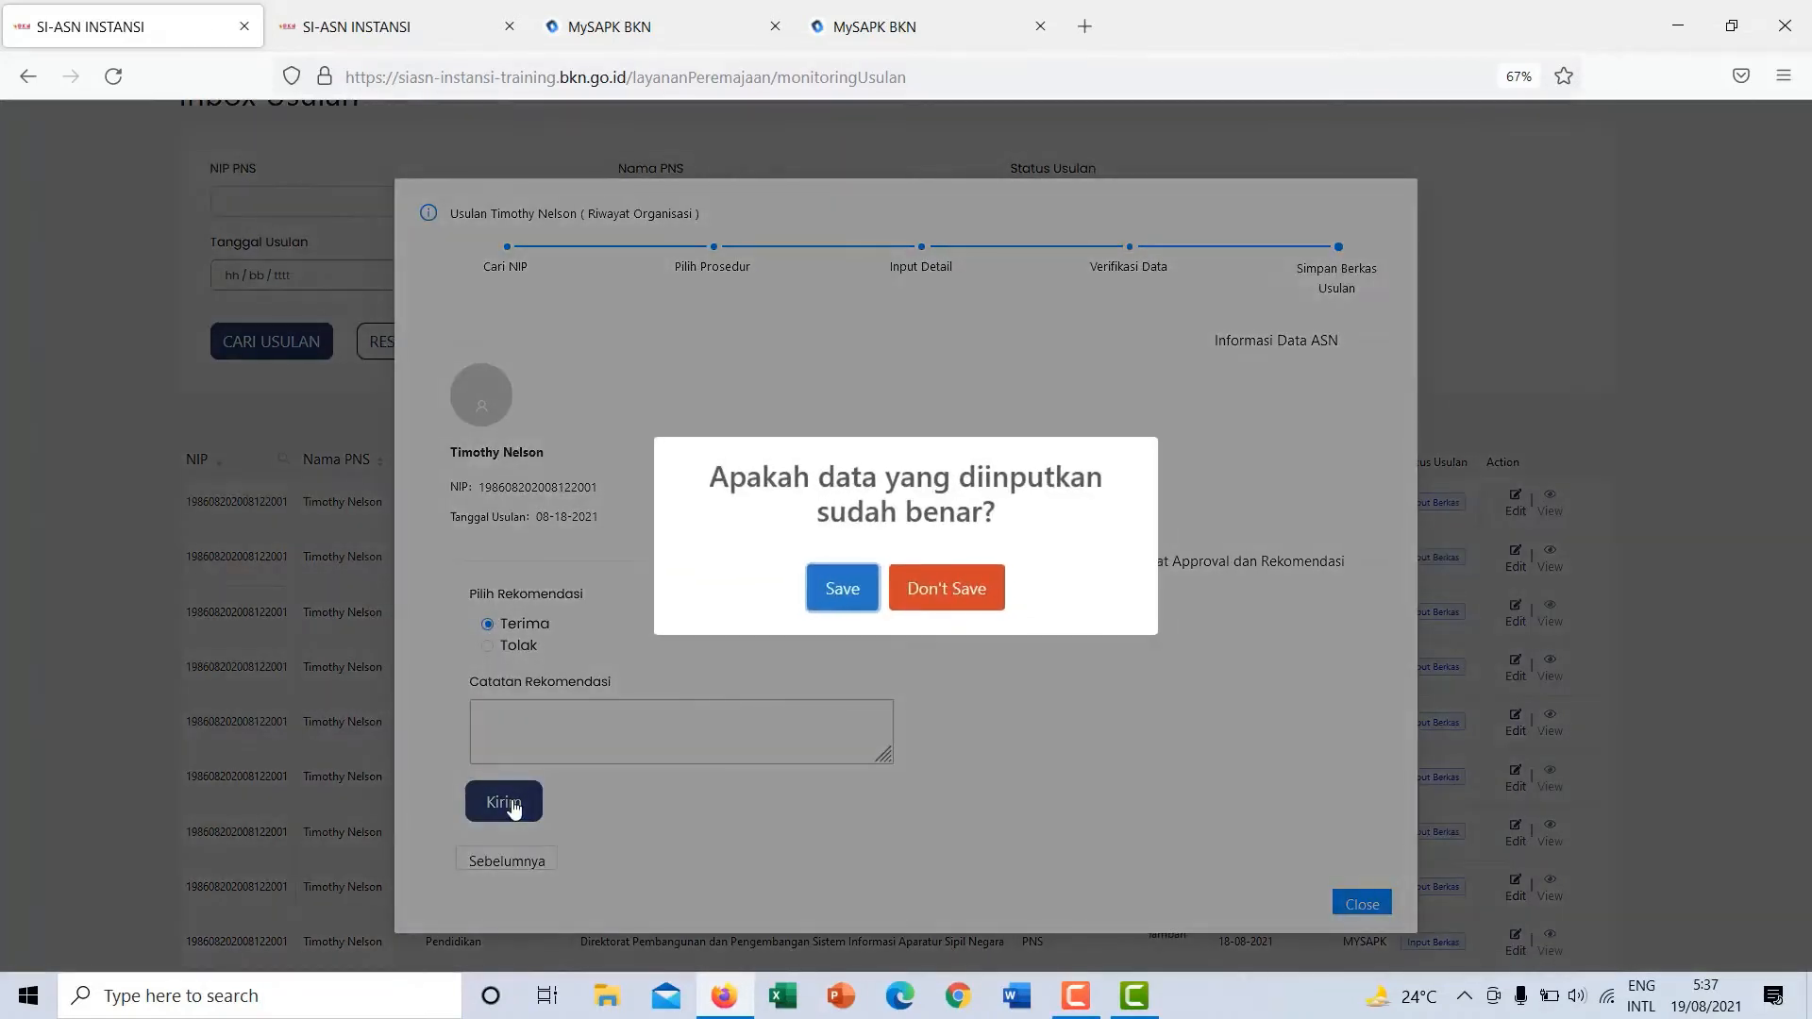
click(855, 608)
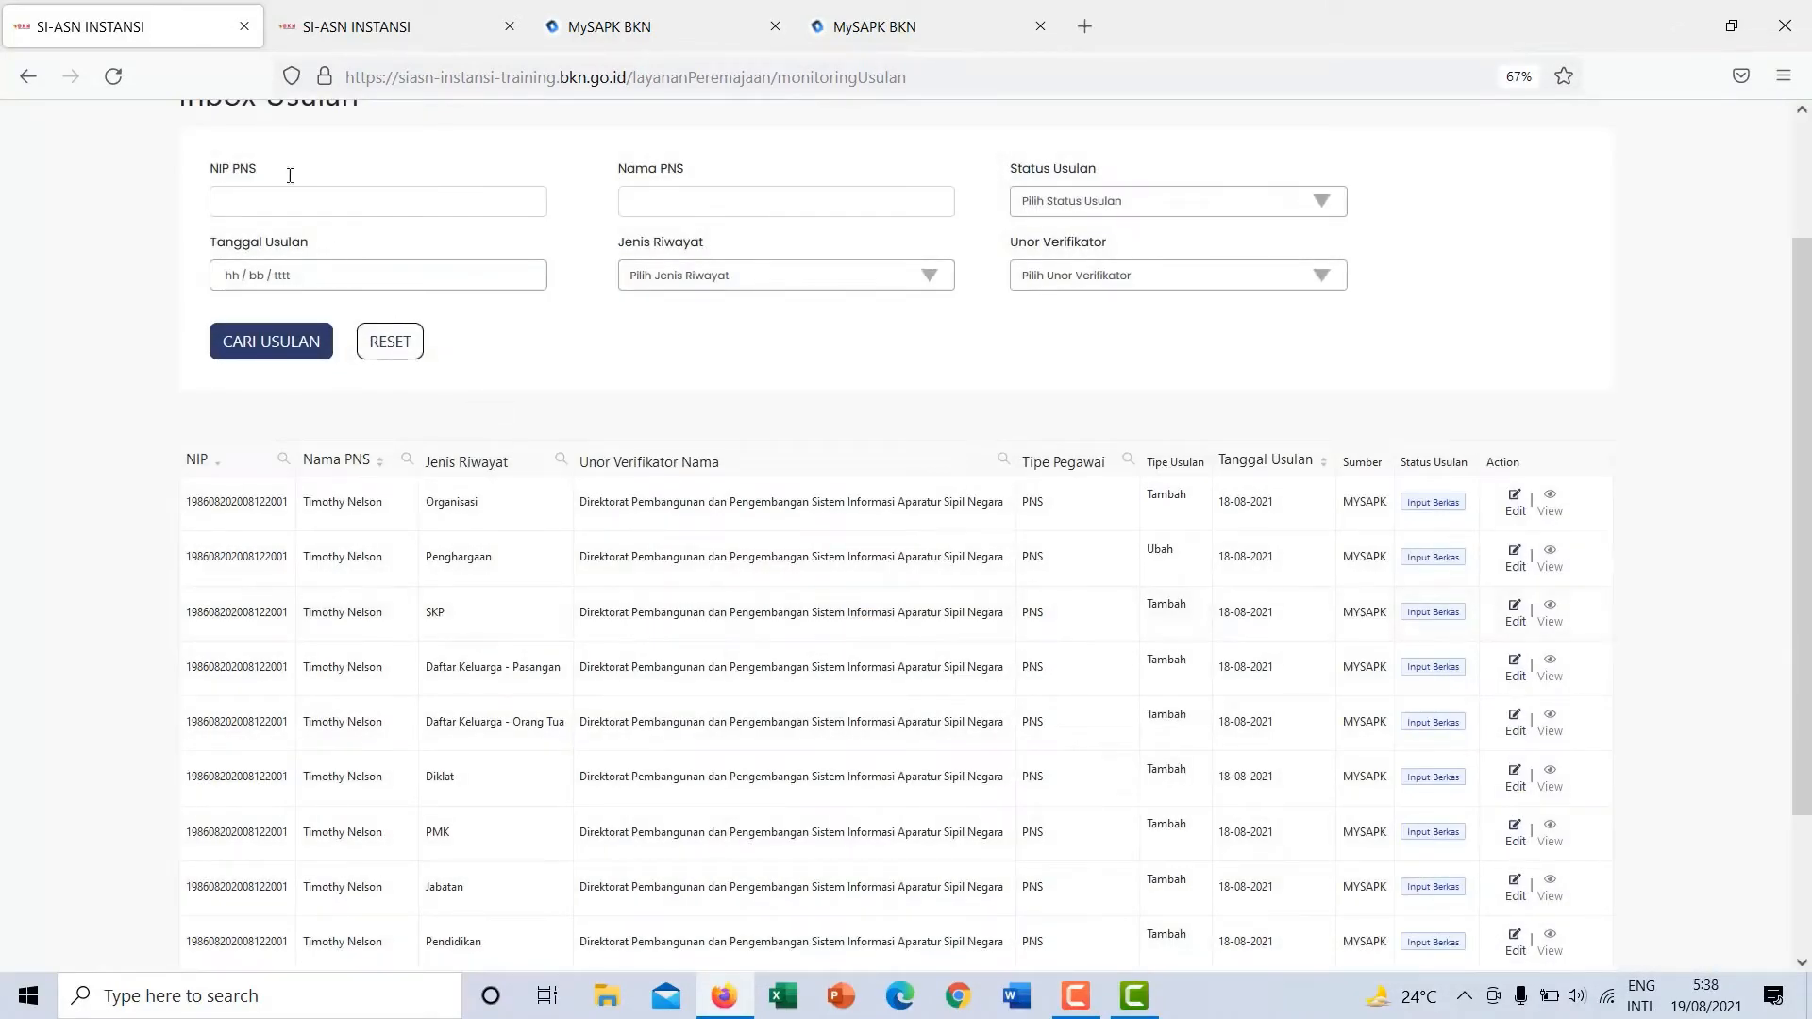
Reload Inbox Usulan, switch to the development MySAPK submission history and refresh it to check the Organisasi proposal's status.
click(113, 76)
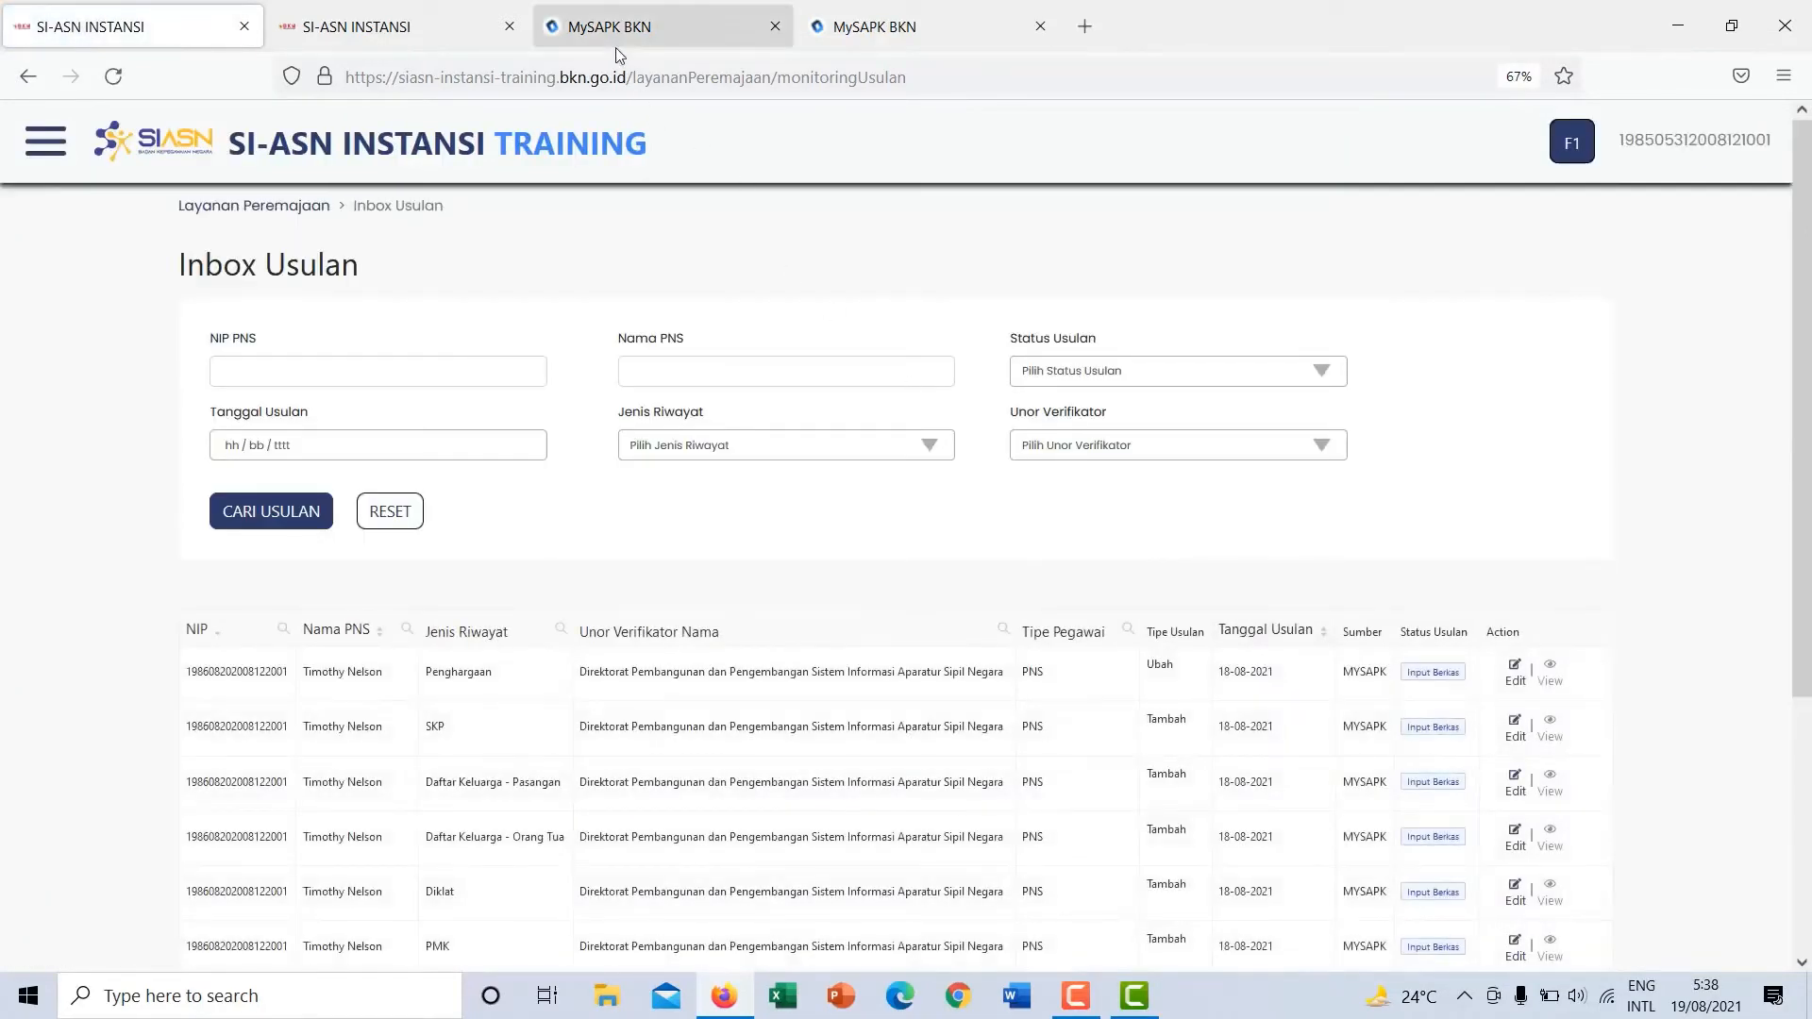
click(640, 48)
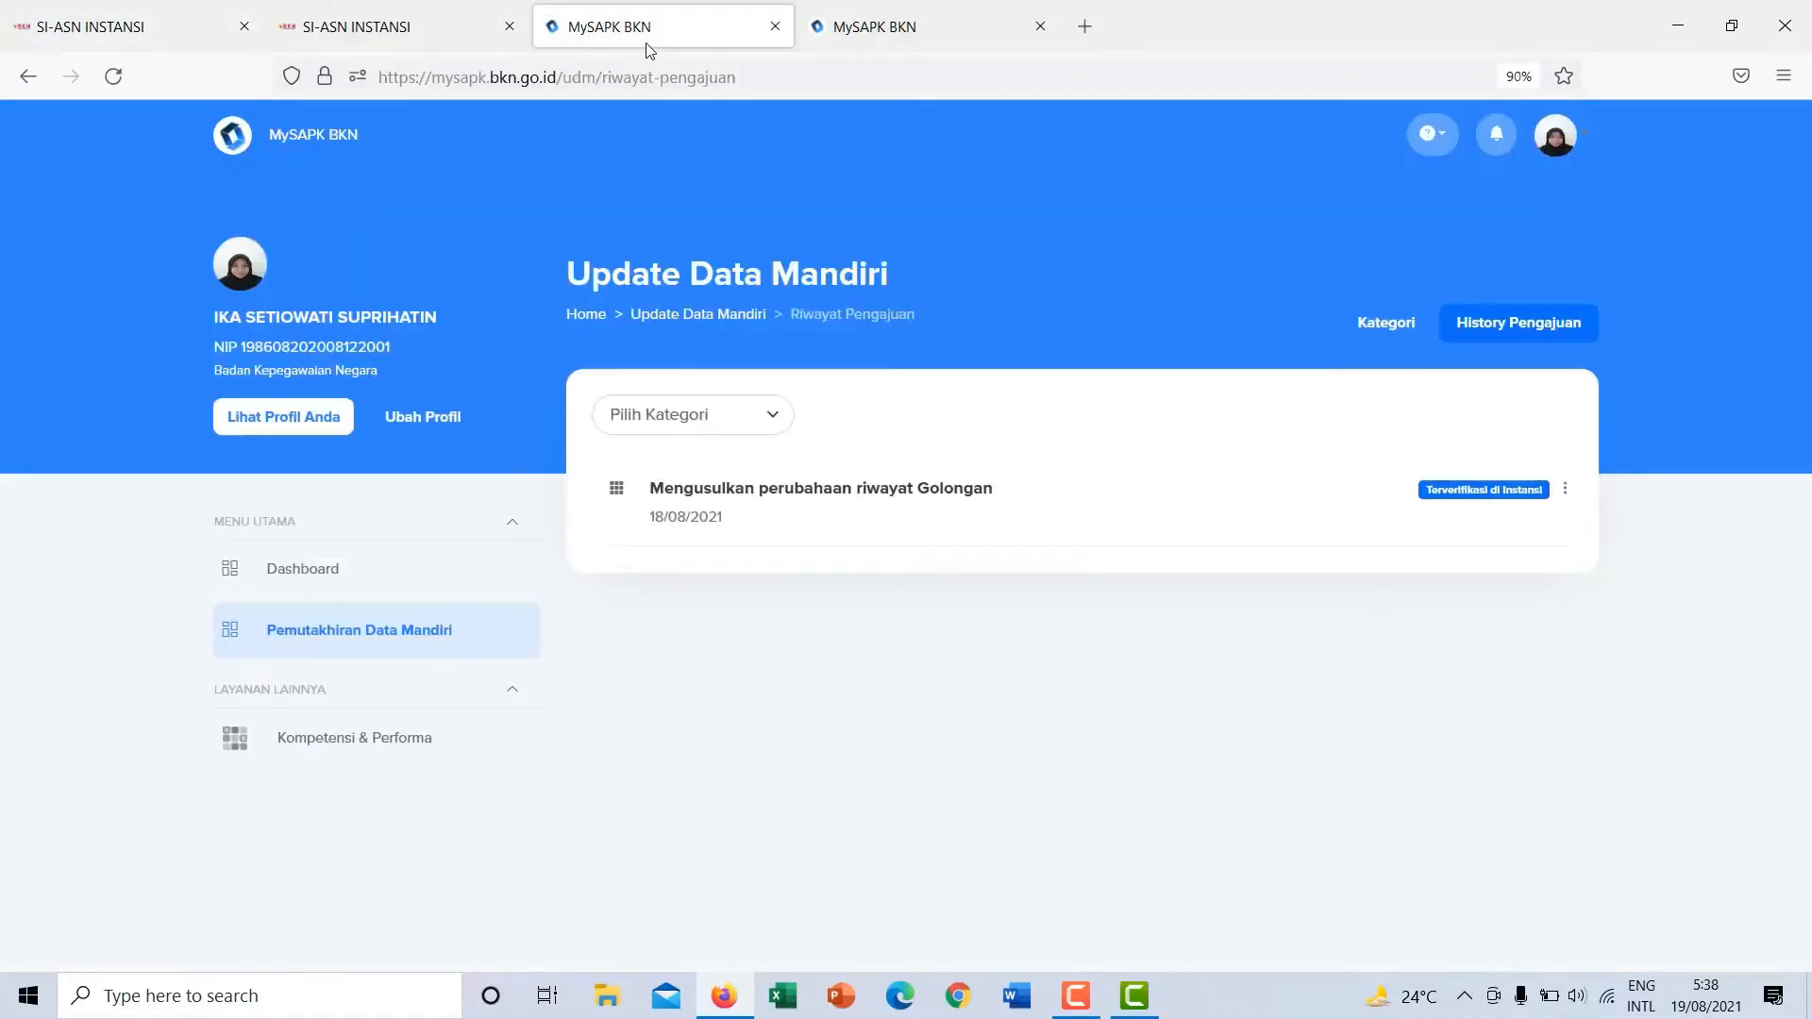
click(871, 34)
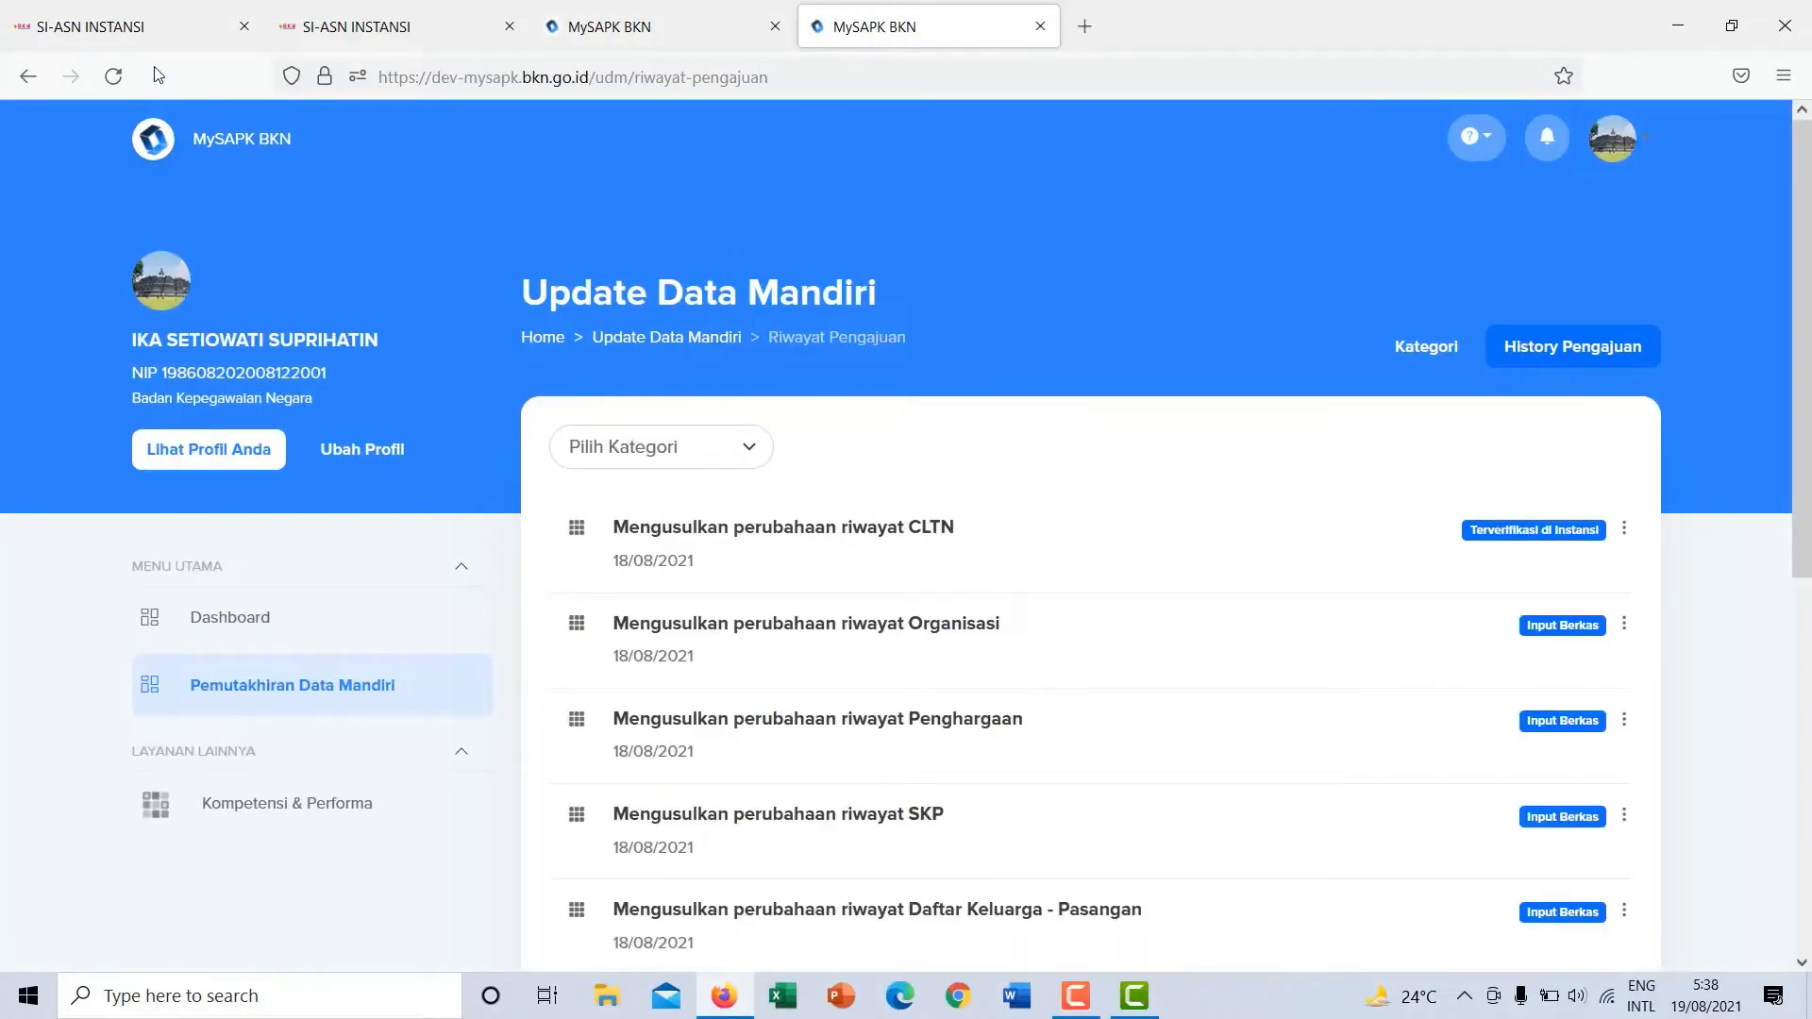
click(113, 76)
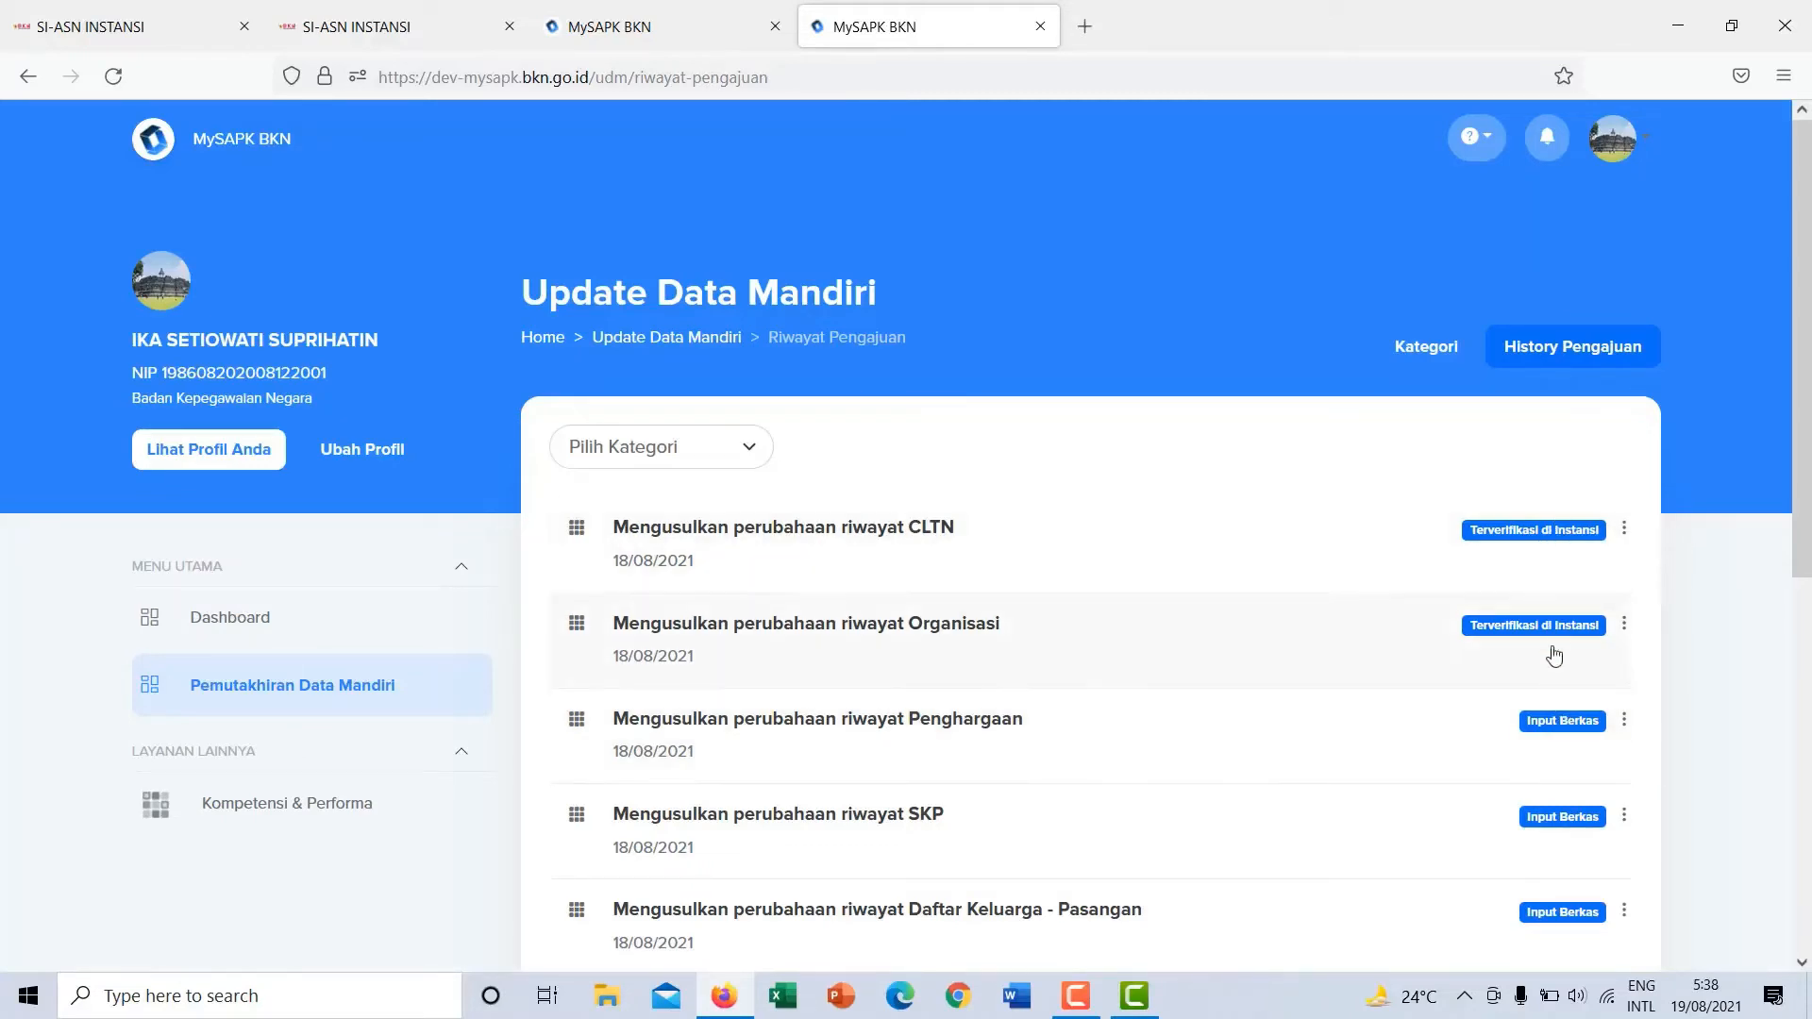
Return to the SI-ASN Inbox Usulan and open the employee's Diklat proposal for editing.
click(24, 25)
scroll(868, 618, down, 2)
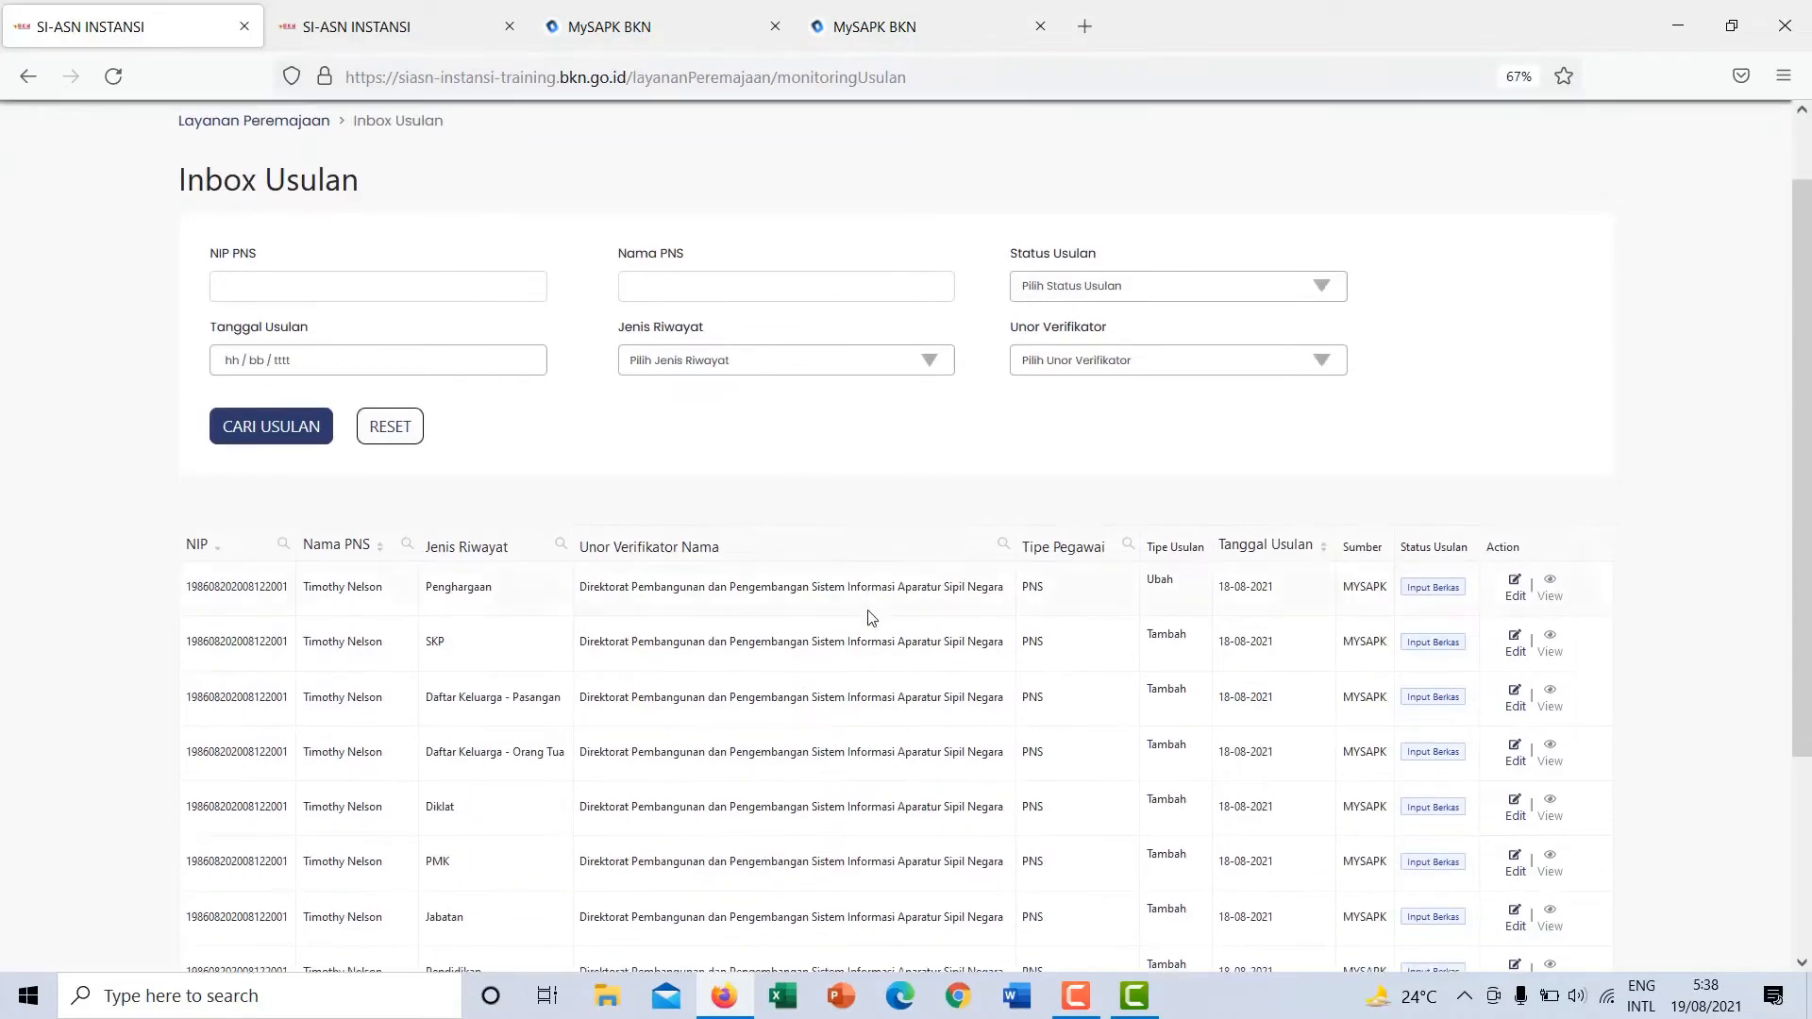
scroll(869, 618, down, 2)
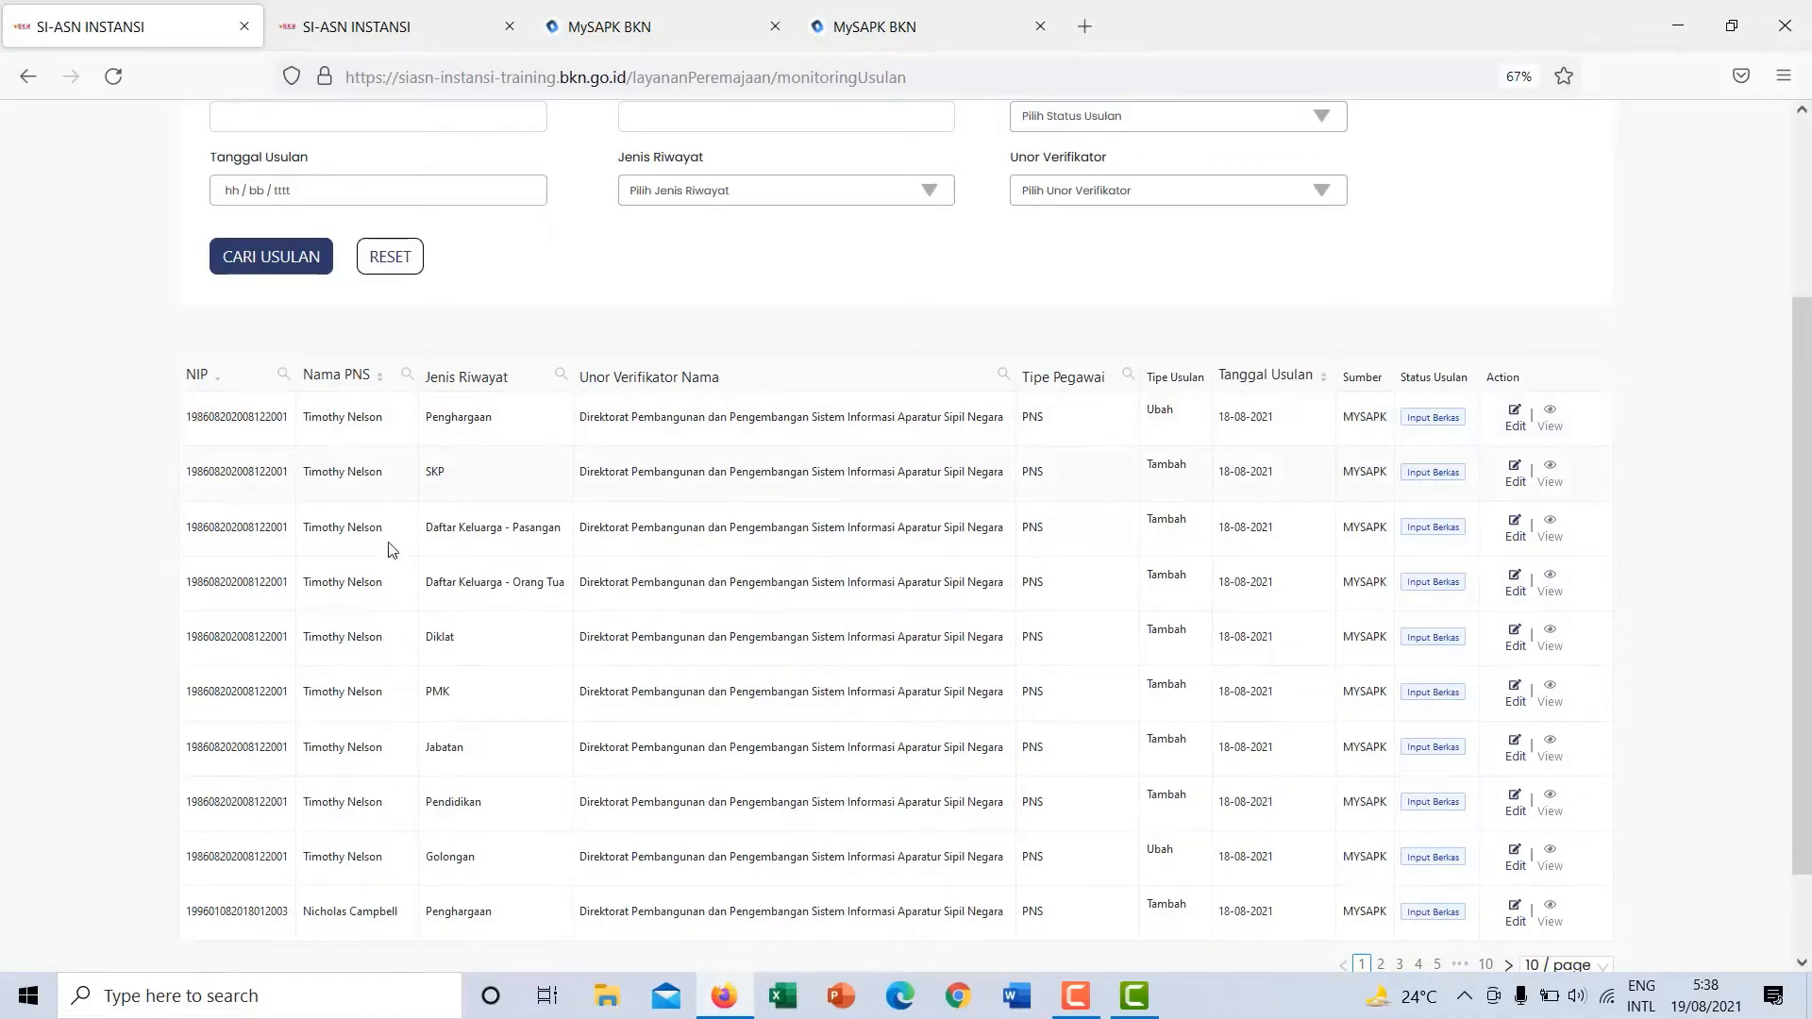
double_click(1165, 636)
click(1517, 638)
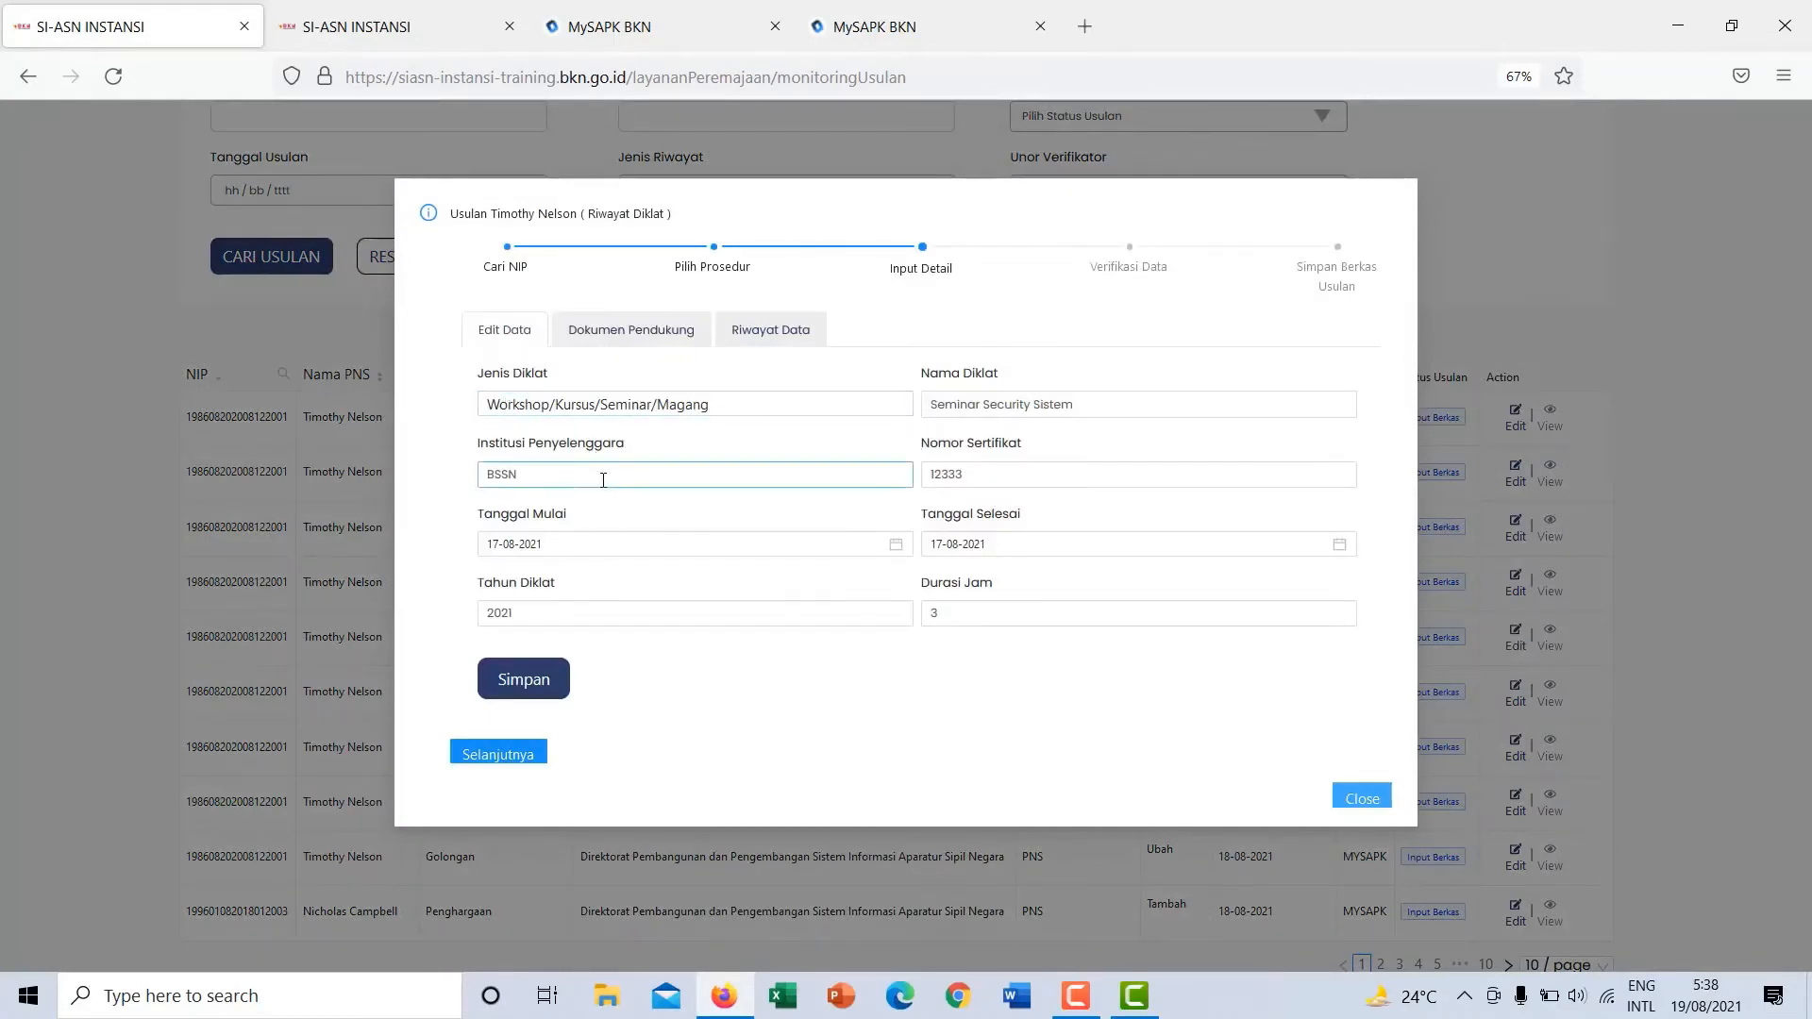
Check the Diklat proposal's organising institution and certificate number, and preview the Dok Sertifikat Diklat document.
click(679, 474)
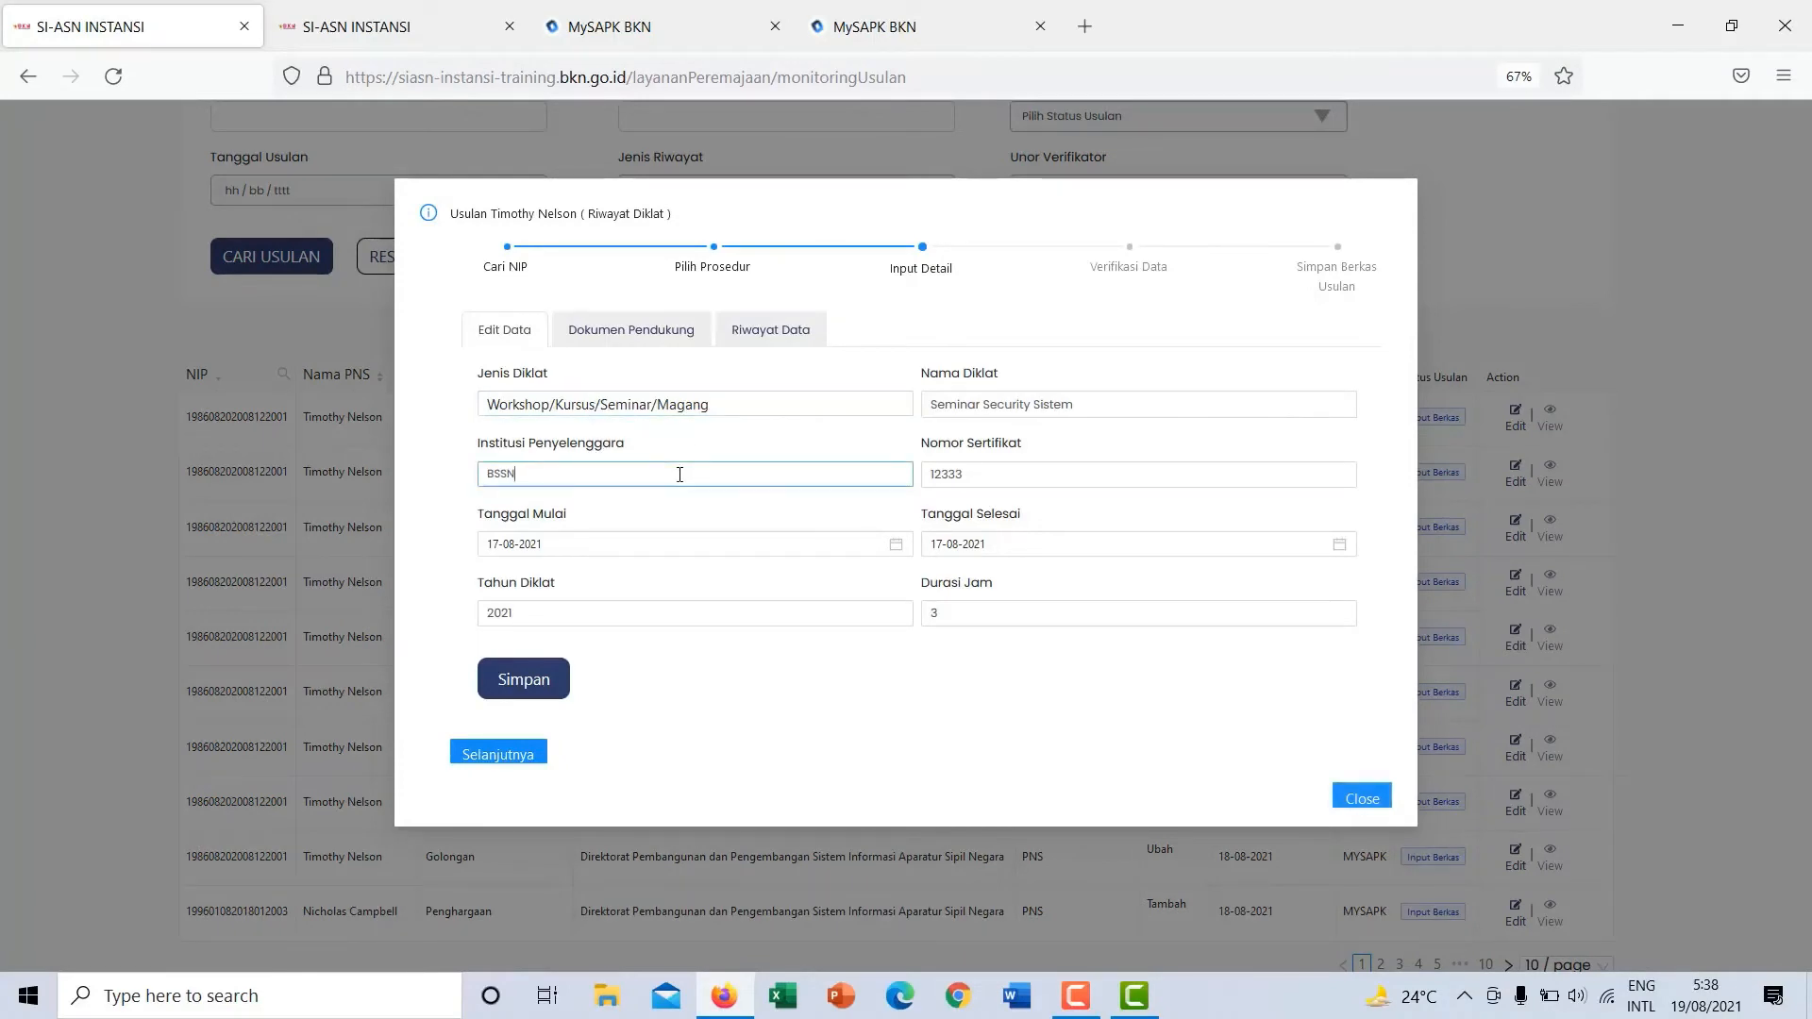
double_click(1026, 474)
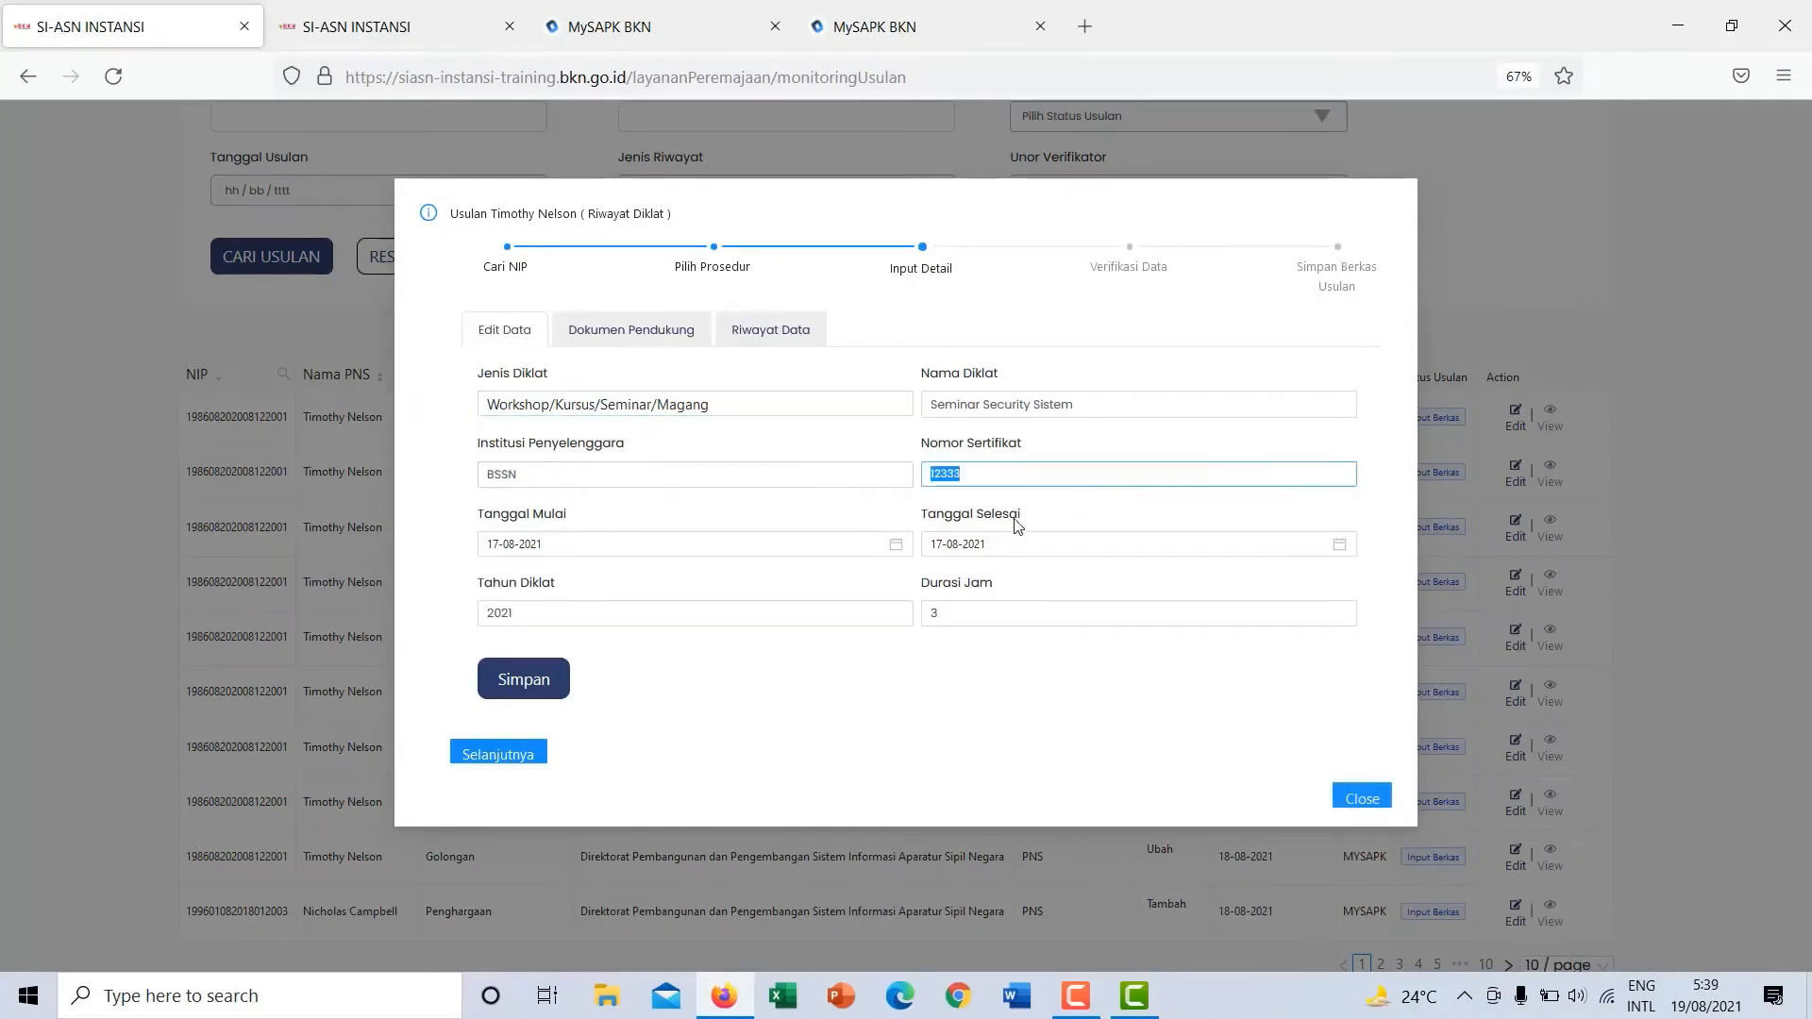
click(667, 338)
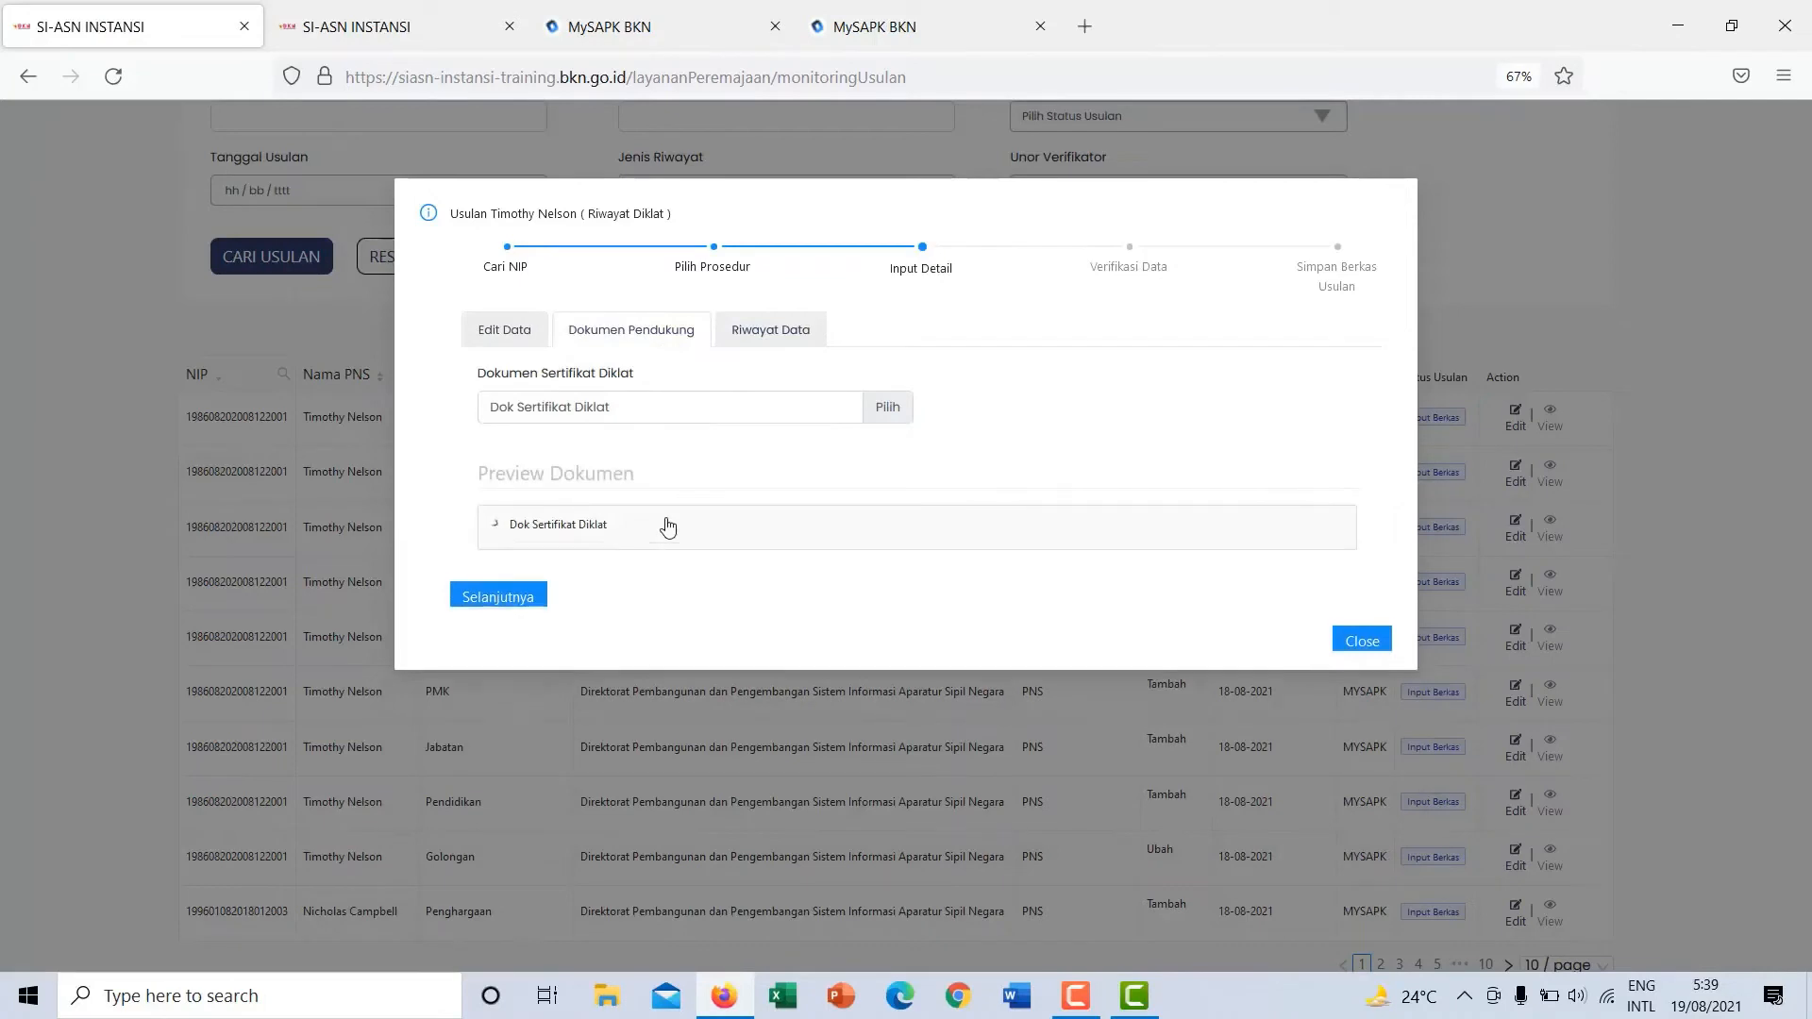
click(668, 526)
scroll(666, 519, down, 2)
scroll(665, 519, up, 2)
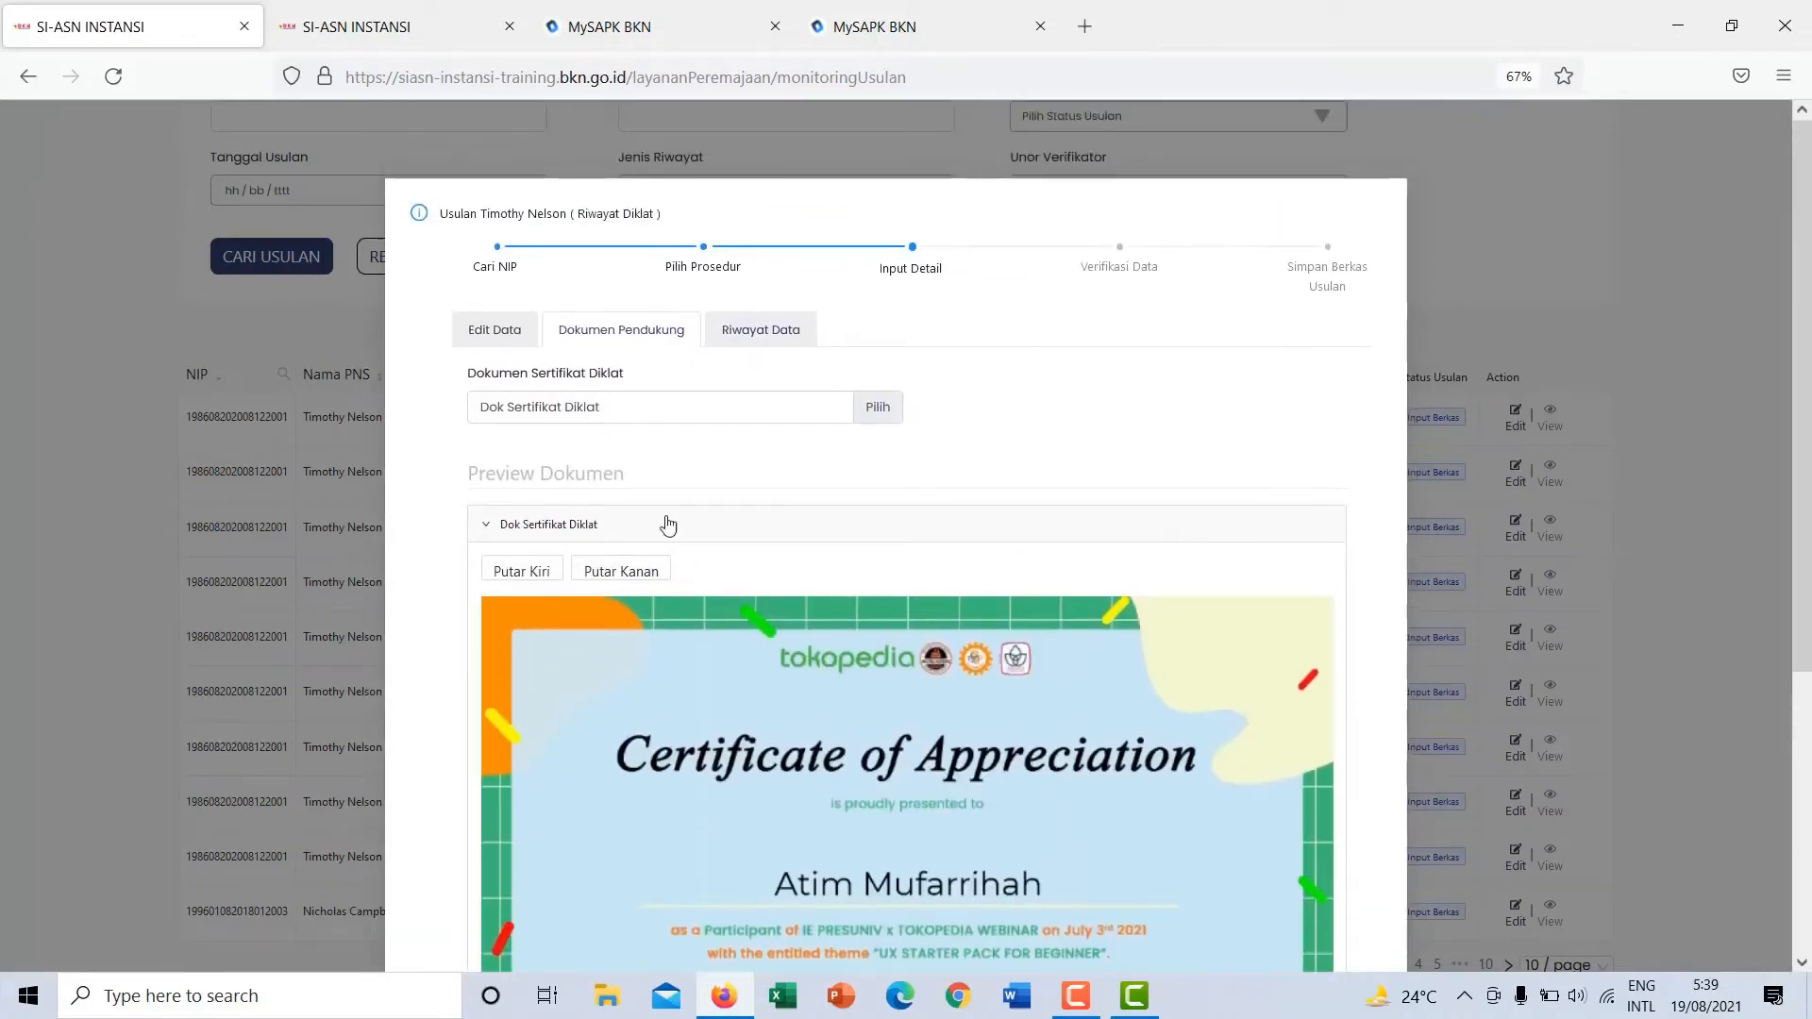
Compare the proposed Diklat data with the employee's existing training entries in Riwayat Data.
click(498, 333)
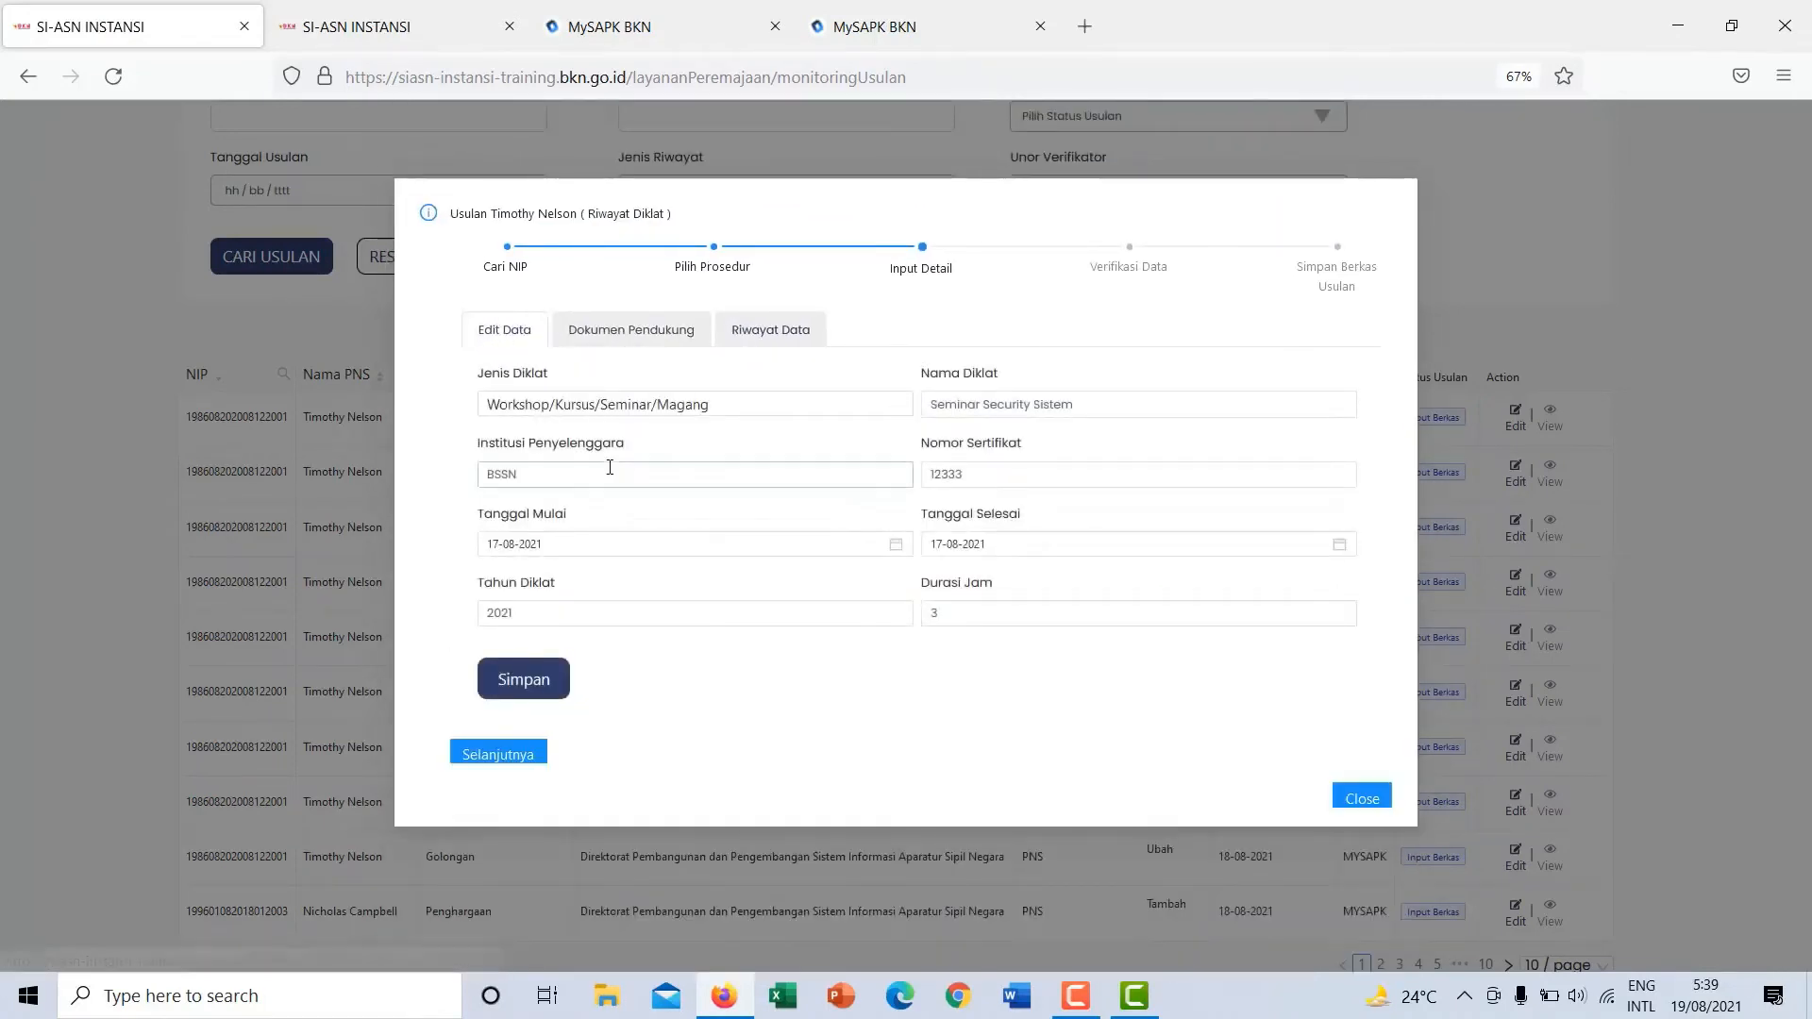
click(560, 542)
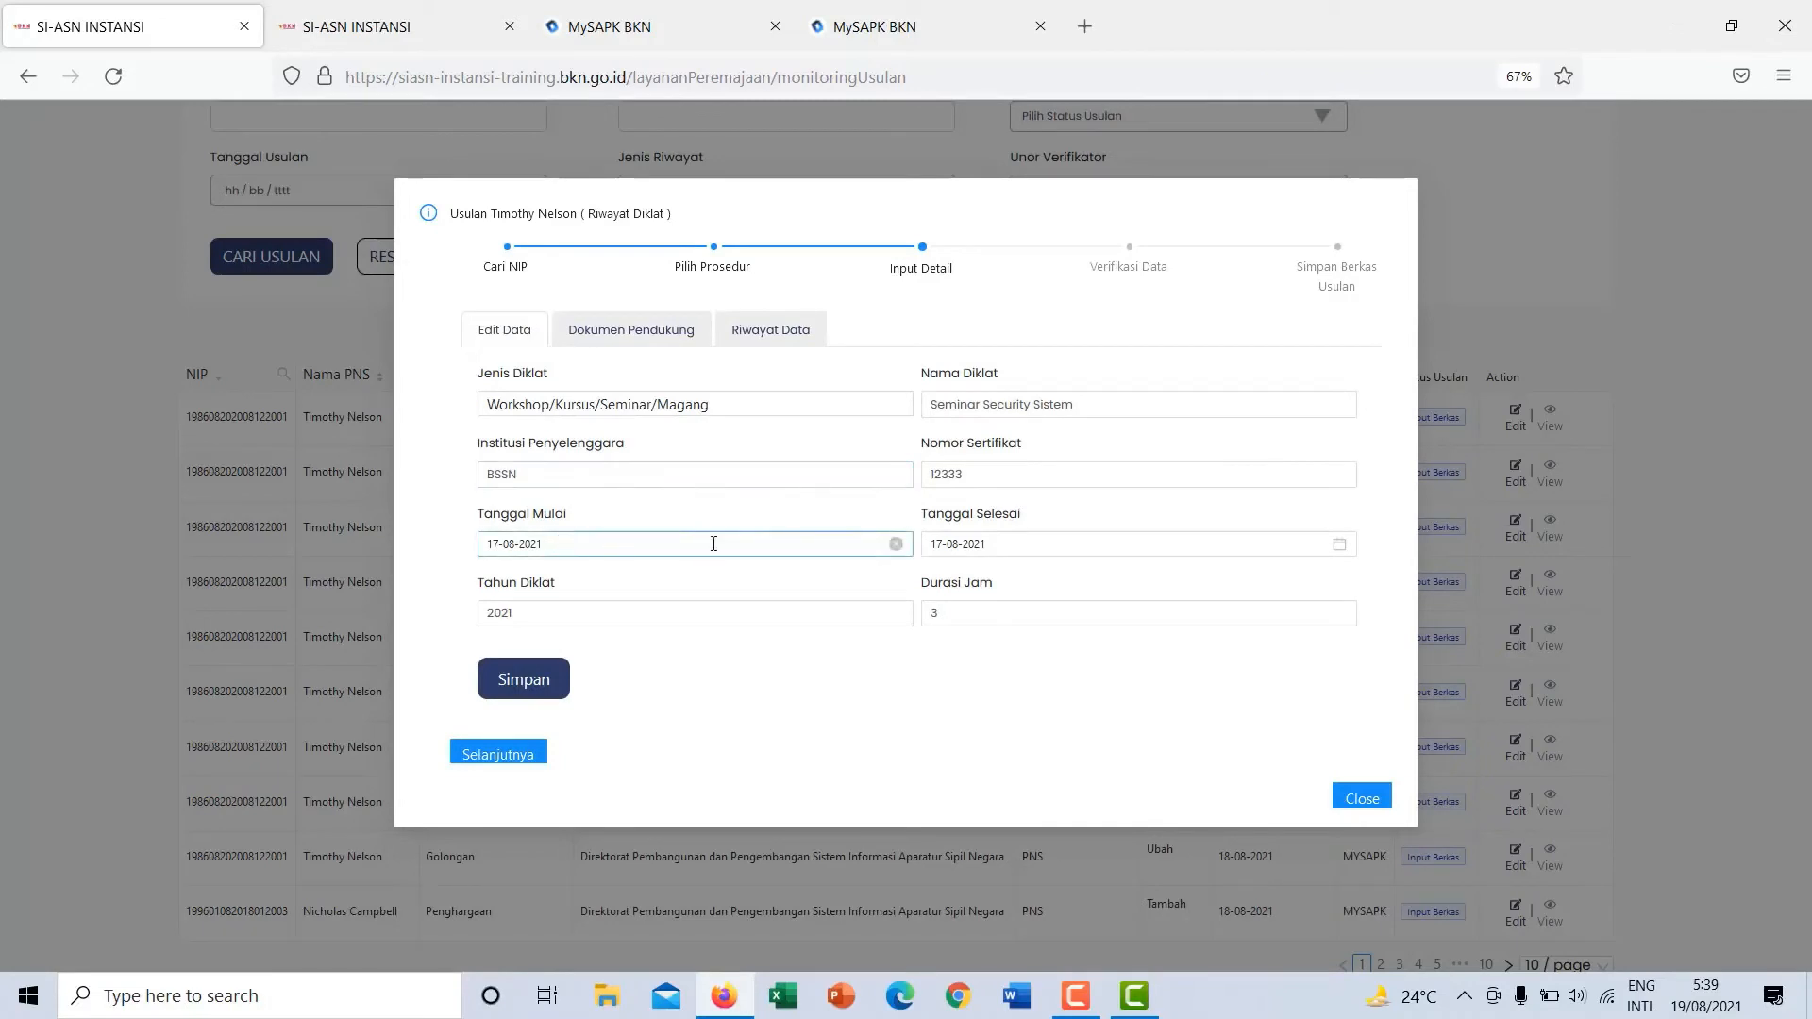
click(764, 487)
click(754, 336)
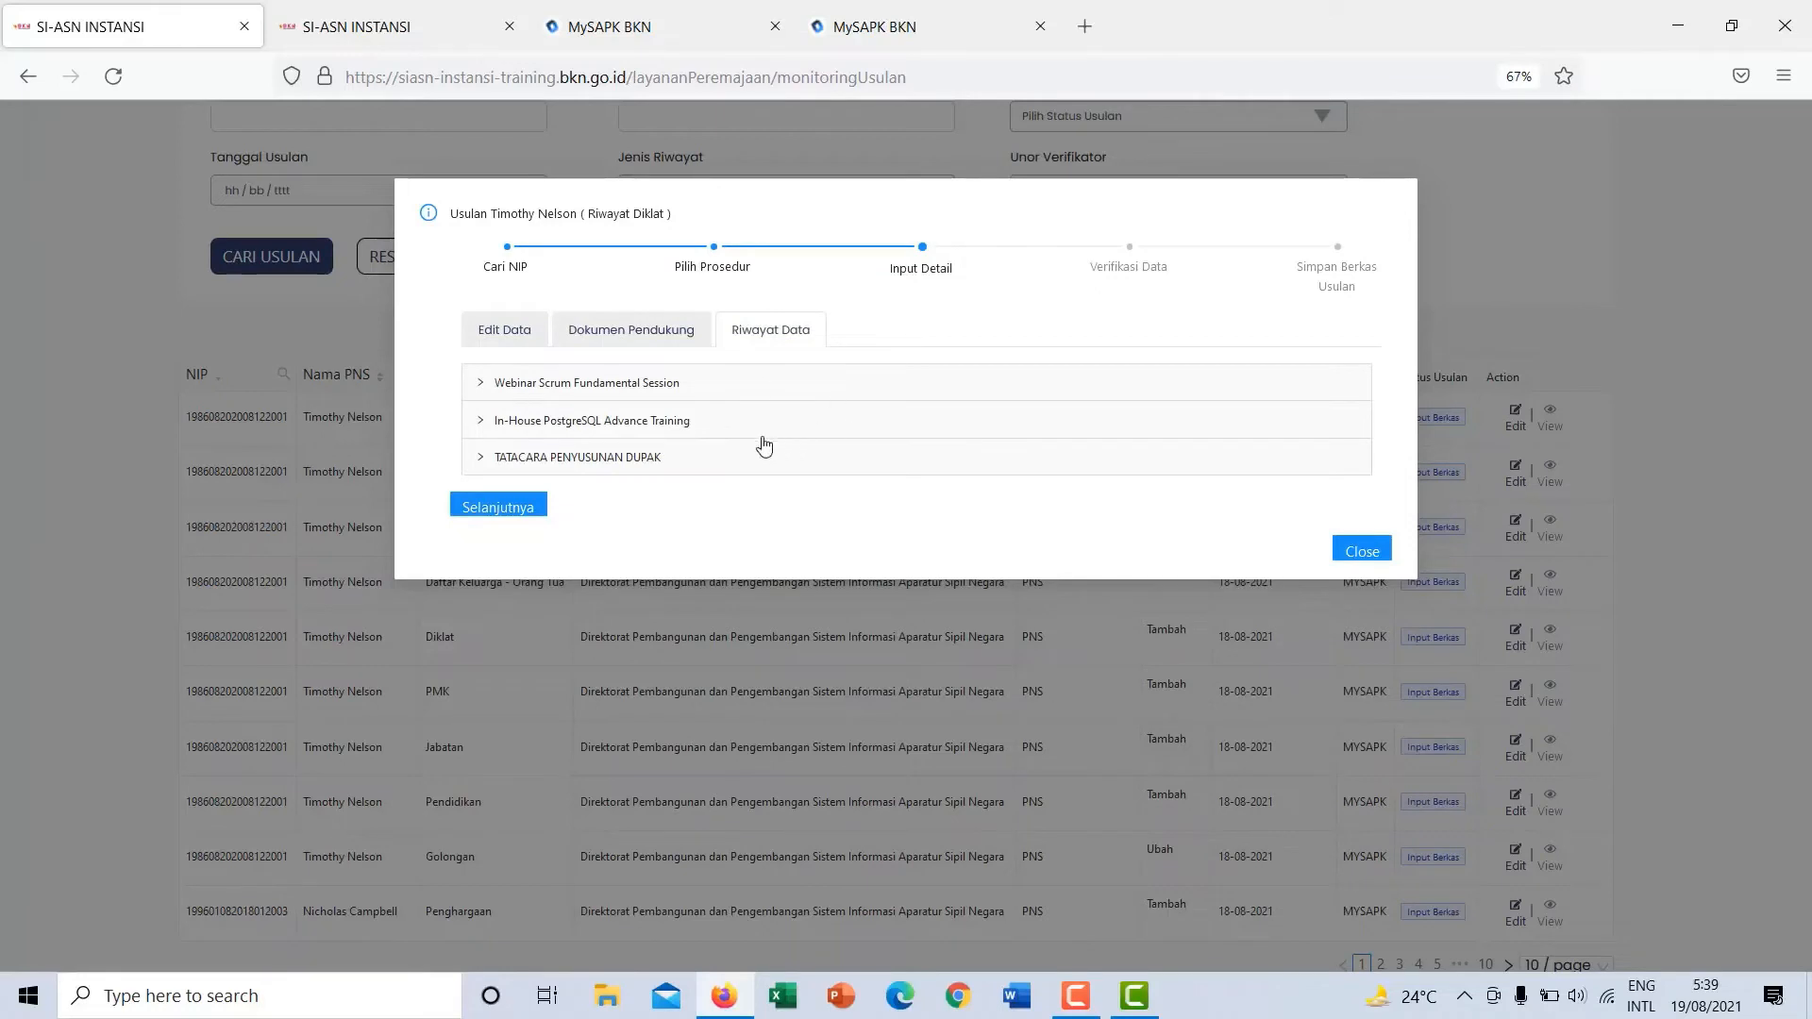
click(517, 340)
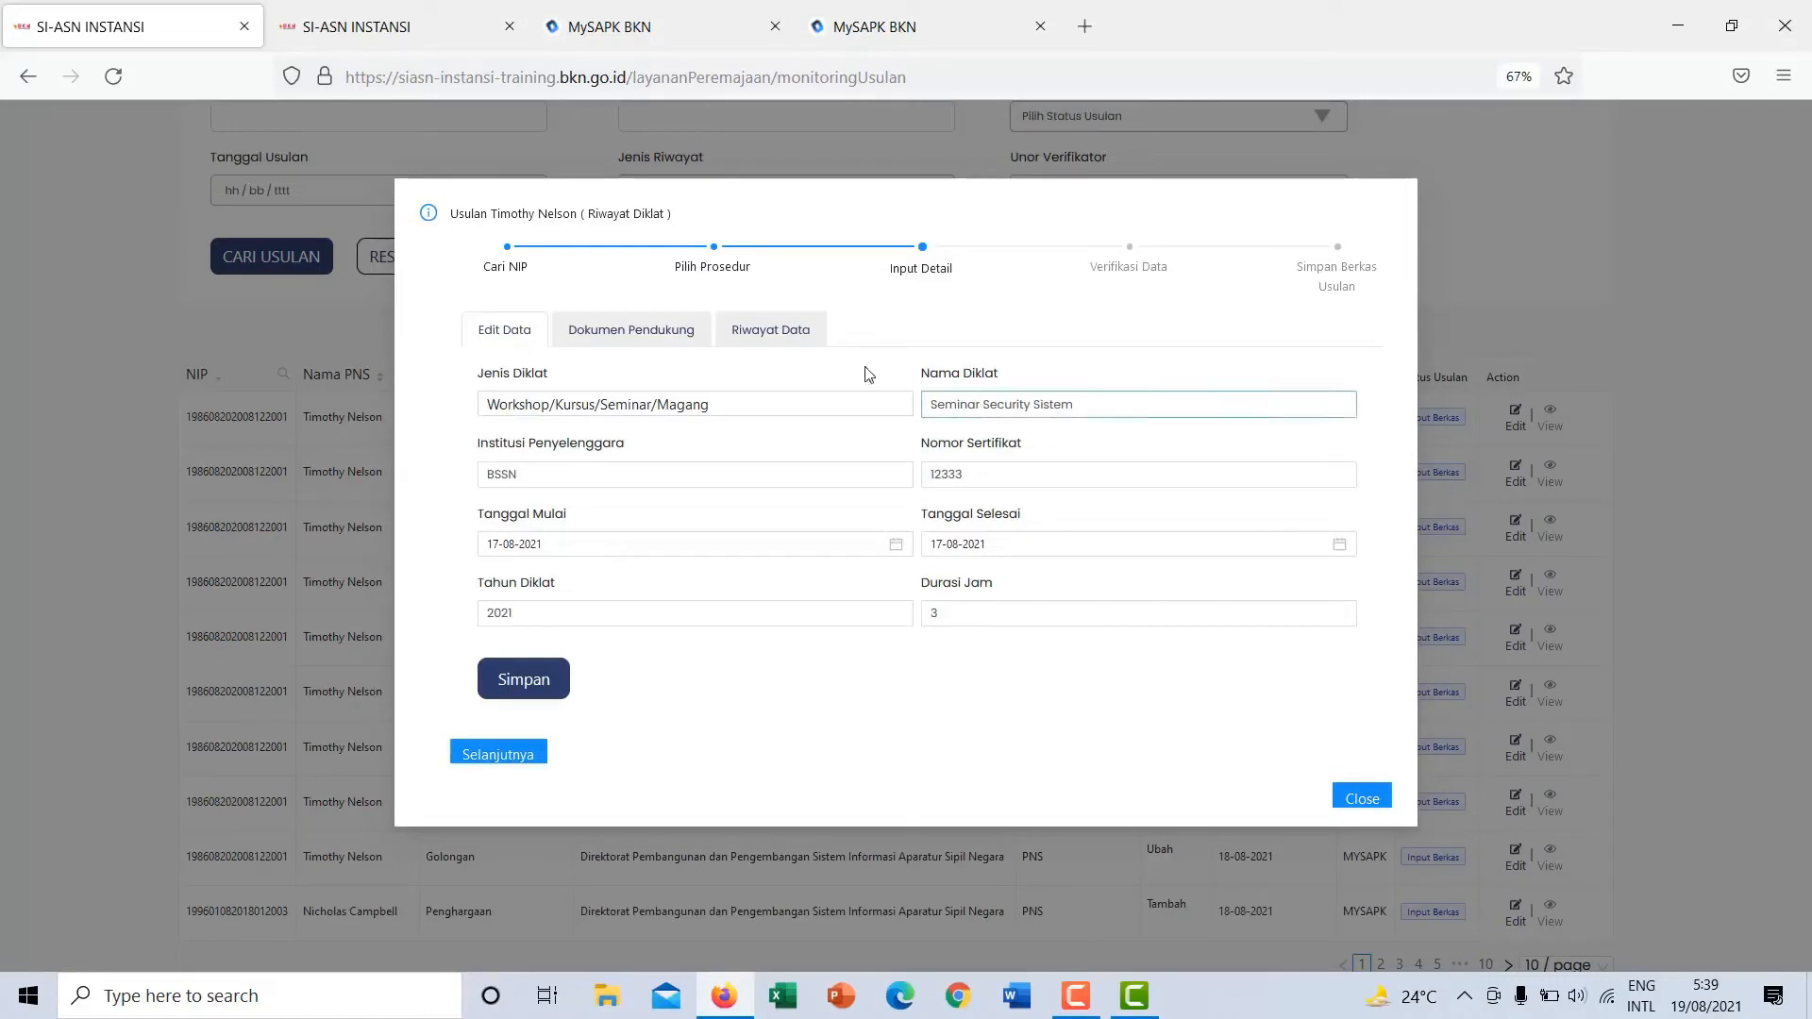
click(779, 346)
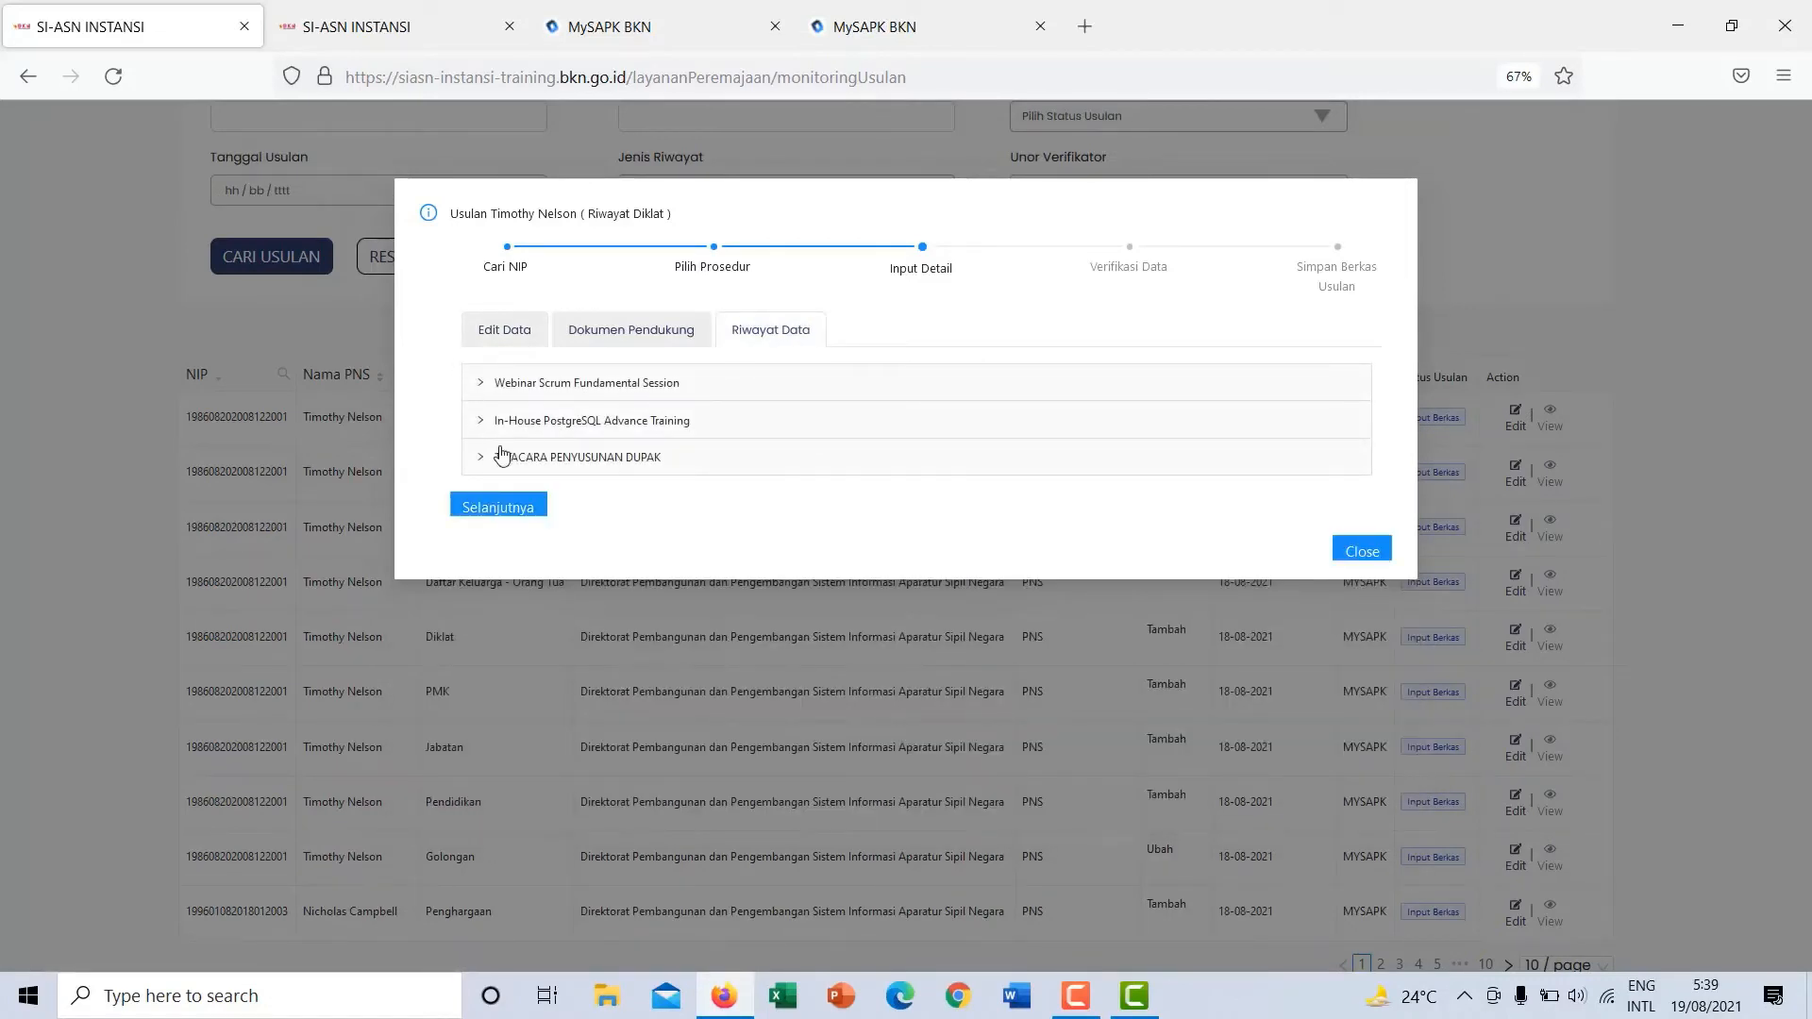
Save the Diklat proposal's data, confirm the save and proceed to the Verifikasi Data stage.
click(503, 335)
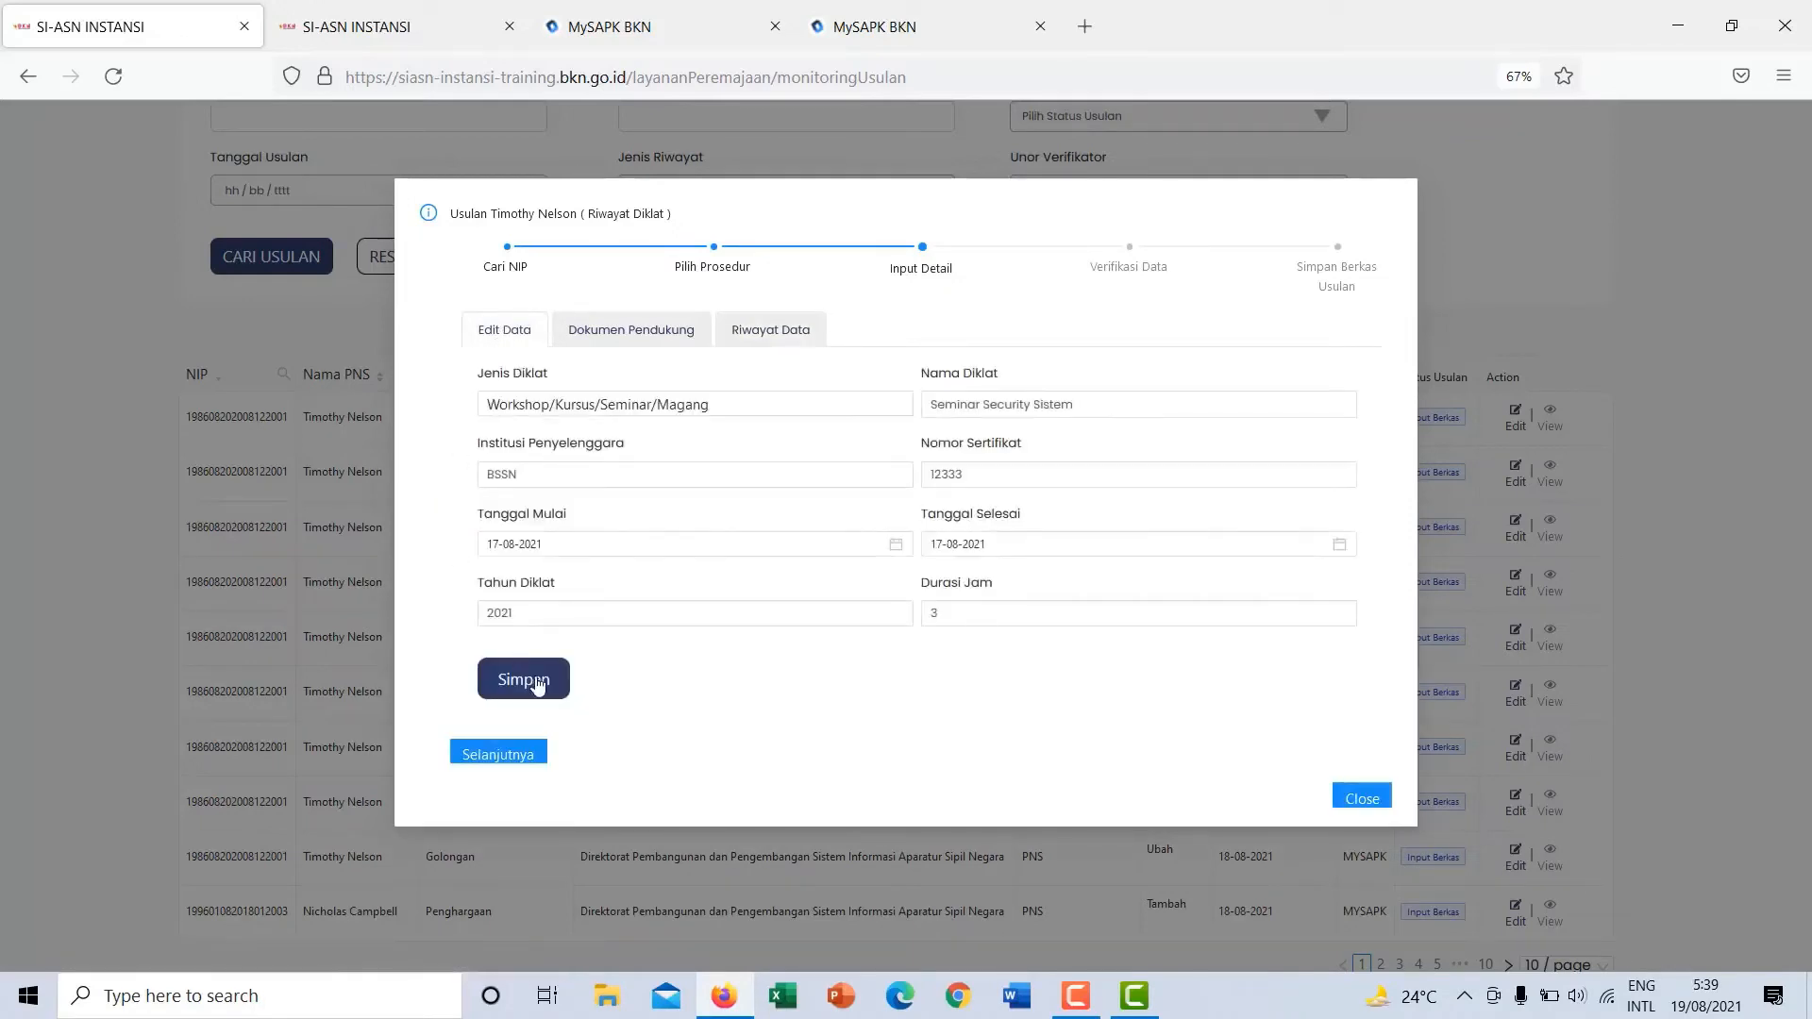
click(587, 623)
click(533, 681)
click(859, 589)
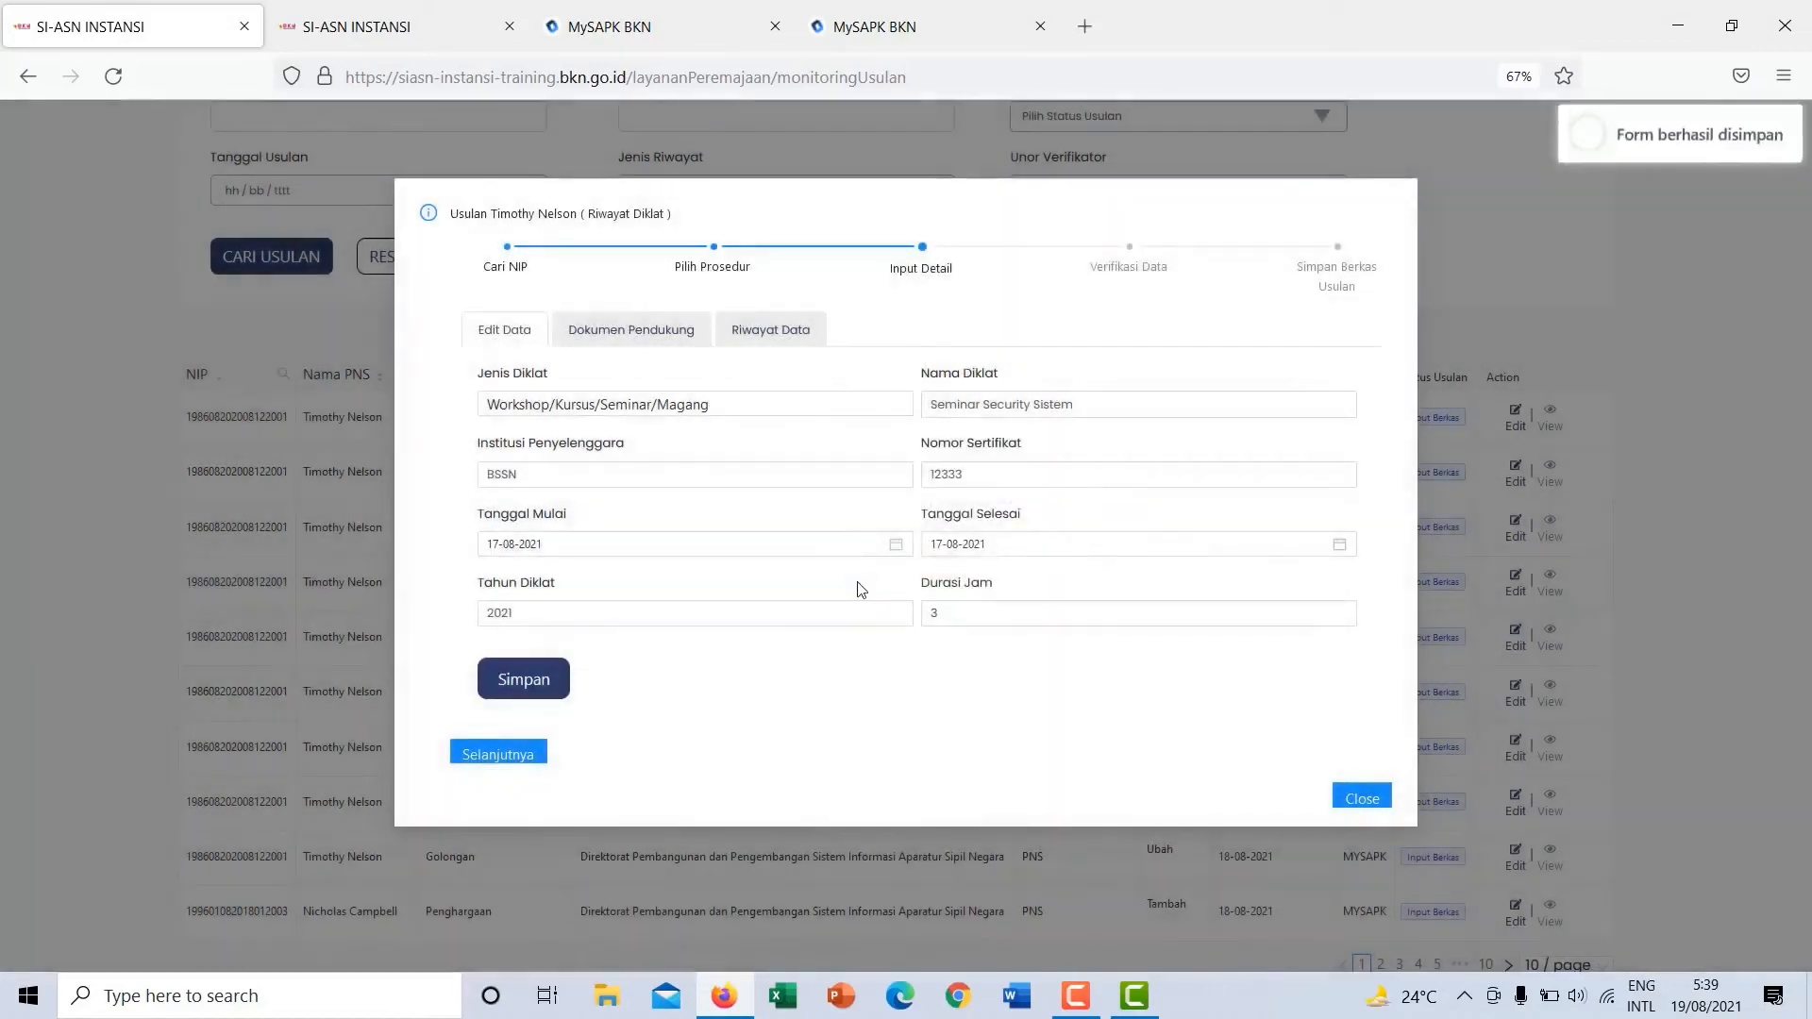
click(501, 755)
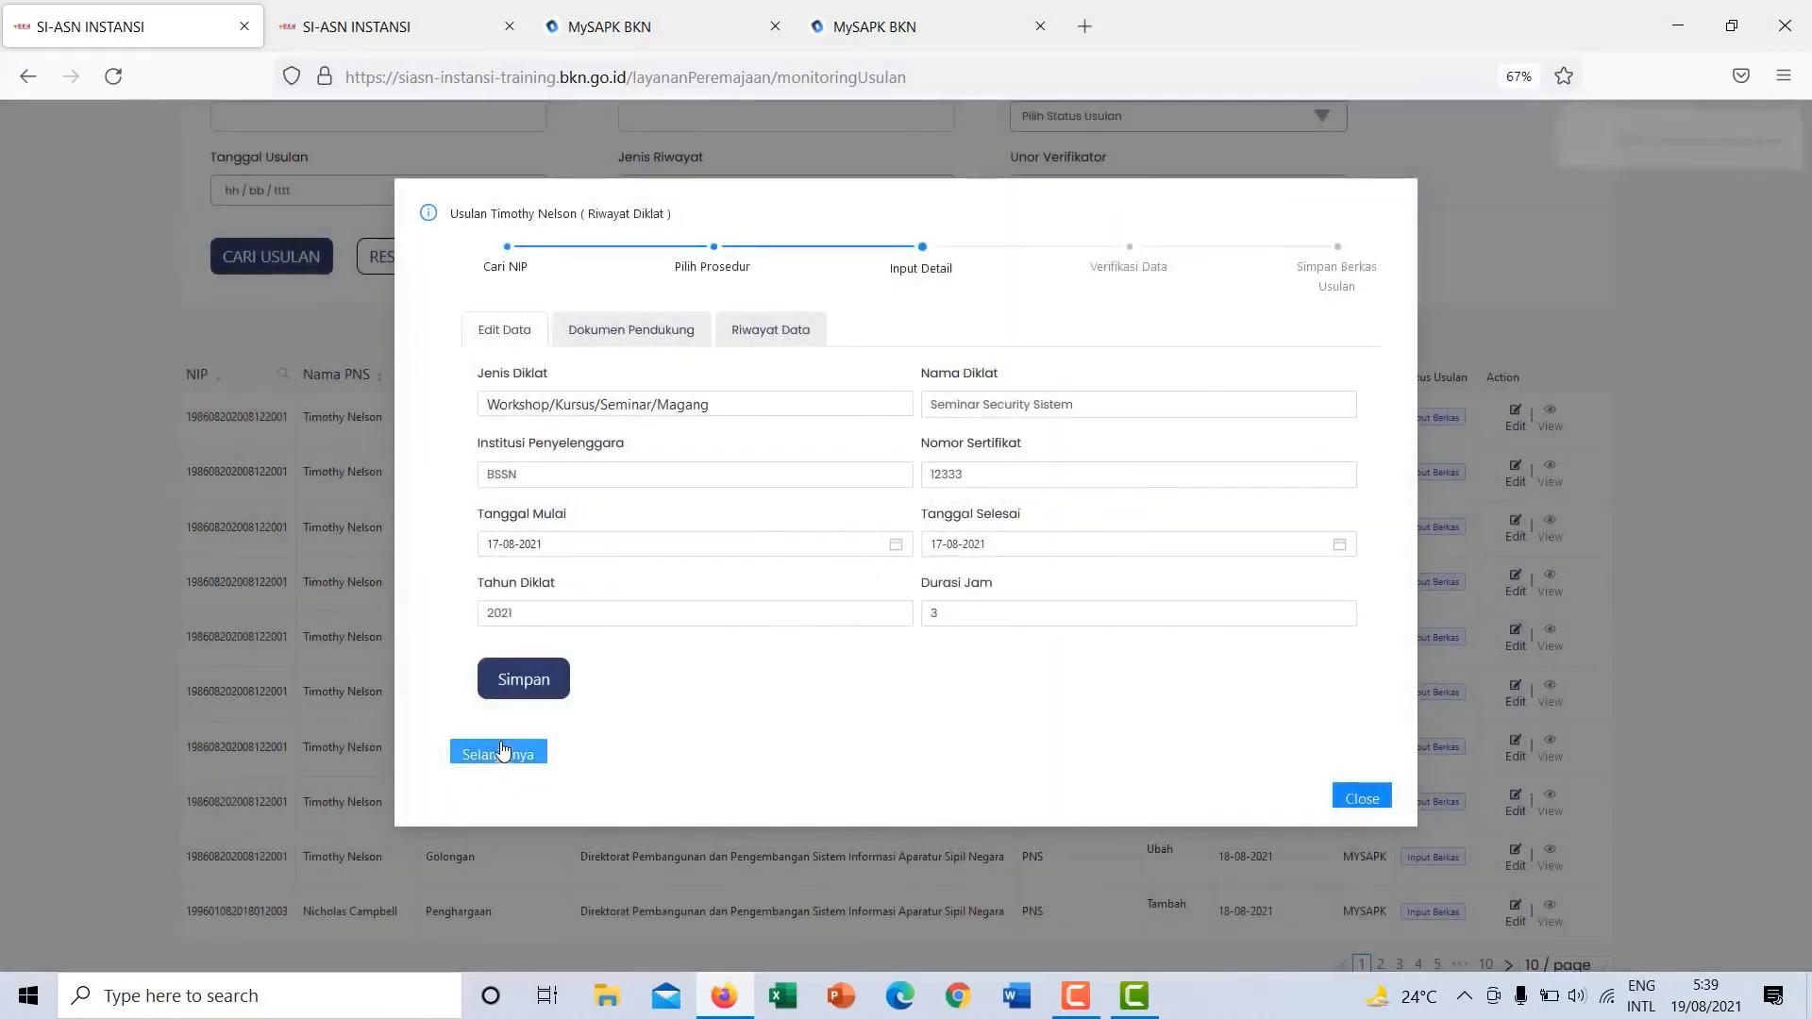
Review the Dok Sertifikat Diklat document and proposal data at the Verifikasi Data stage, and proceed to Simpan Berkas Usulan.
click(652, 334)
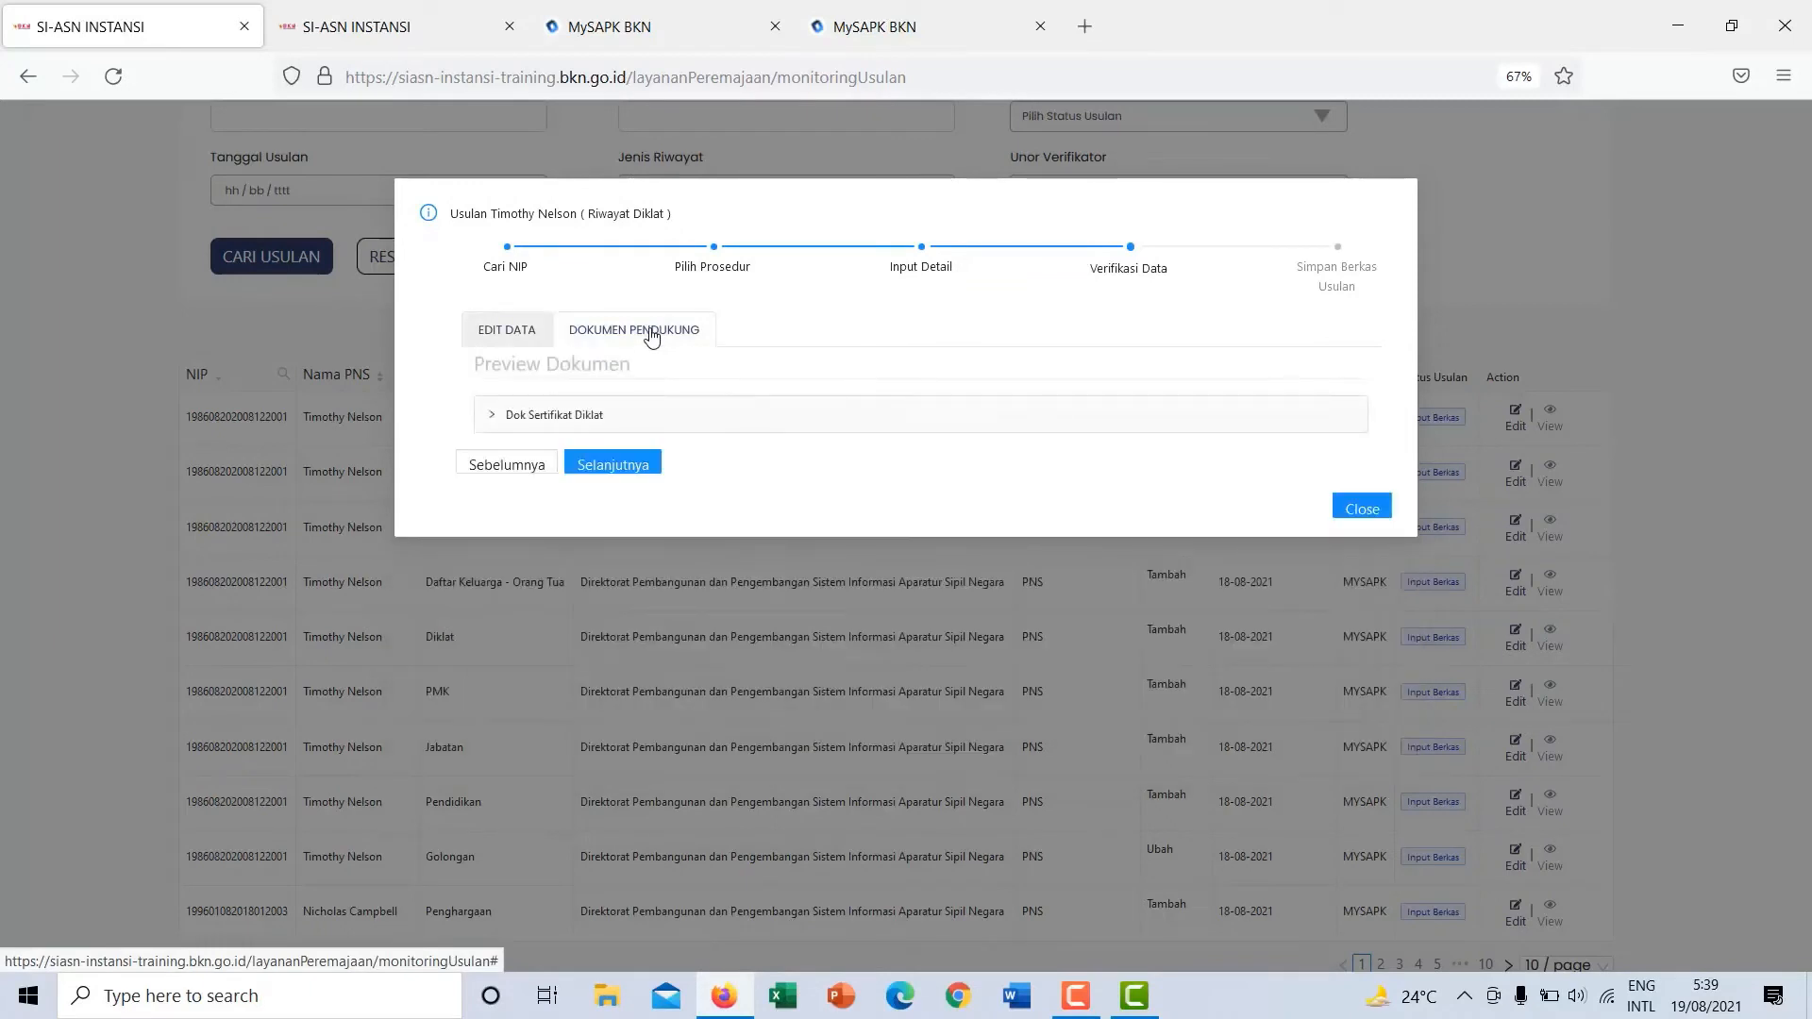
click(578, 412)
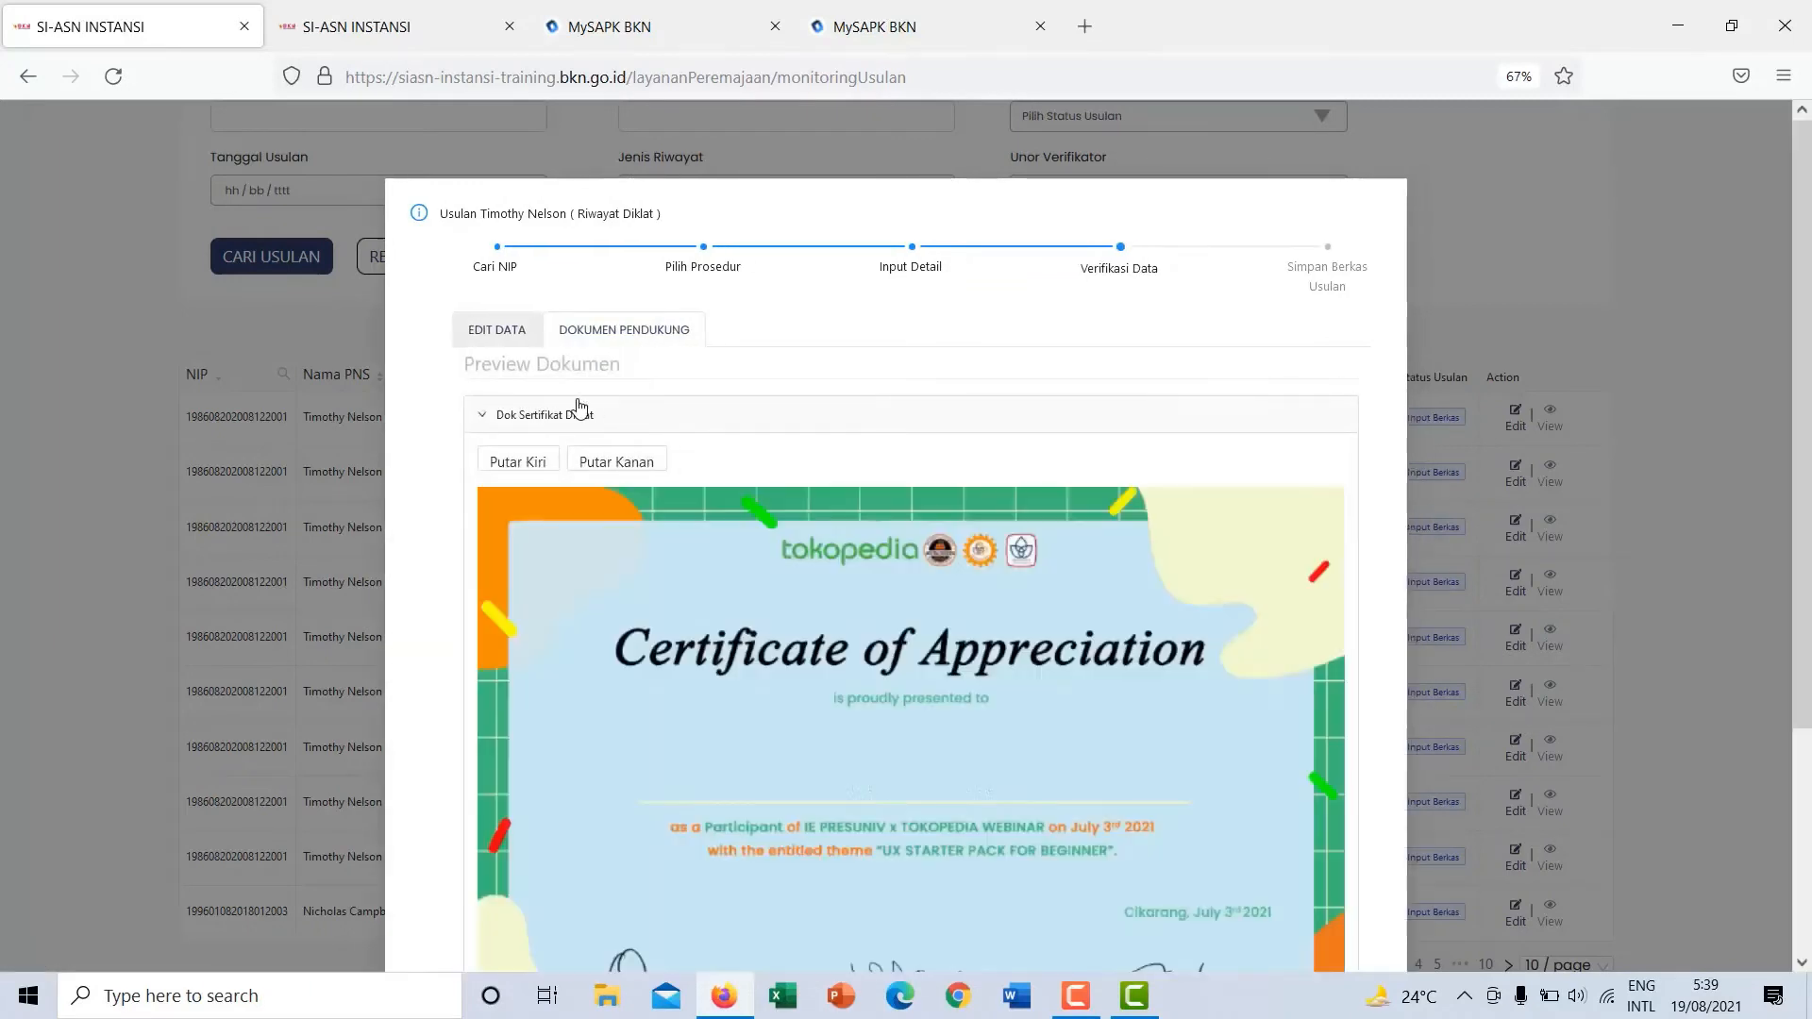
click(500, 327)
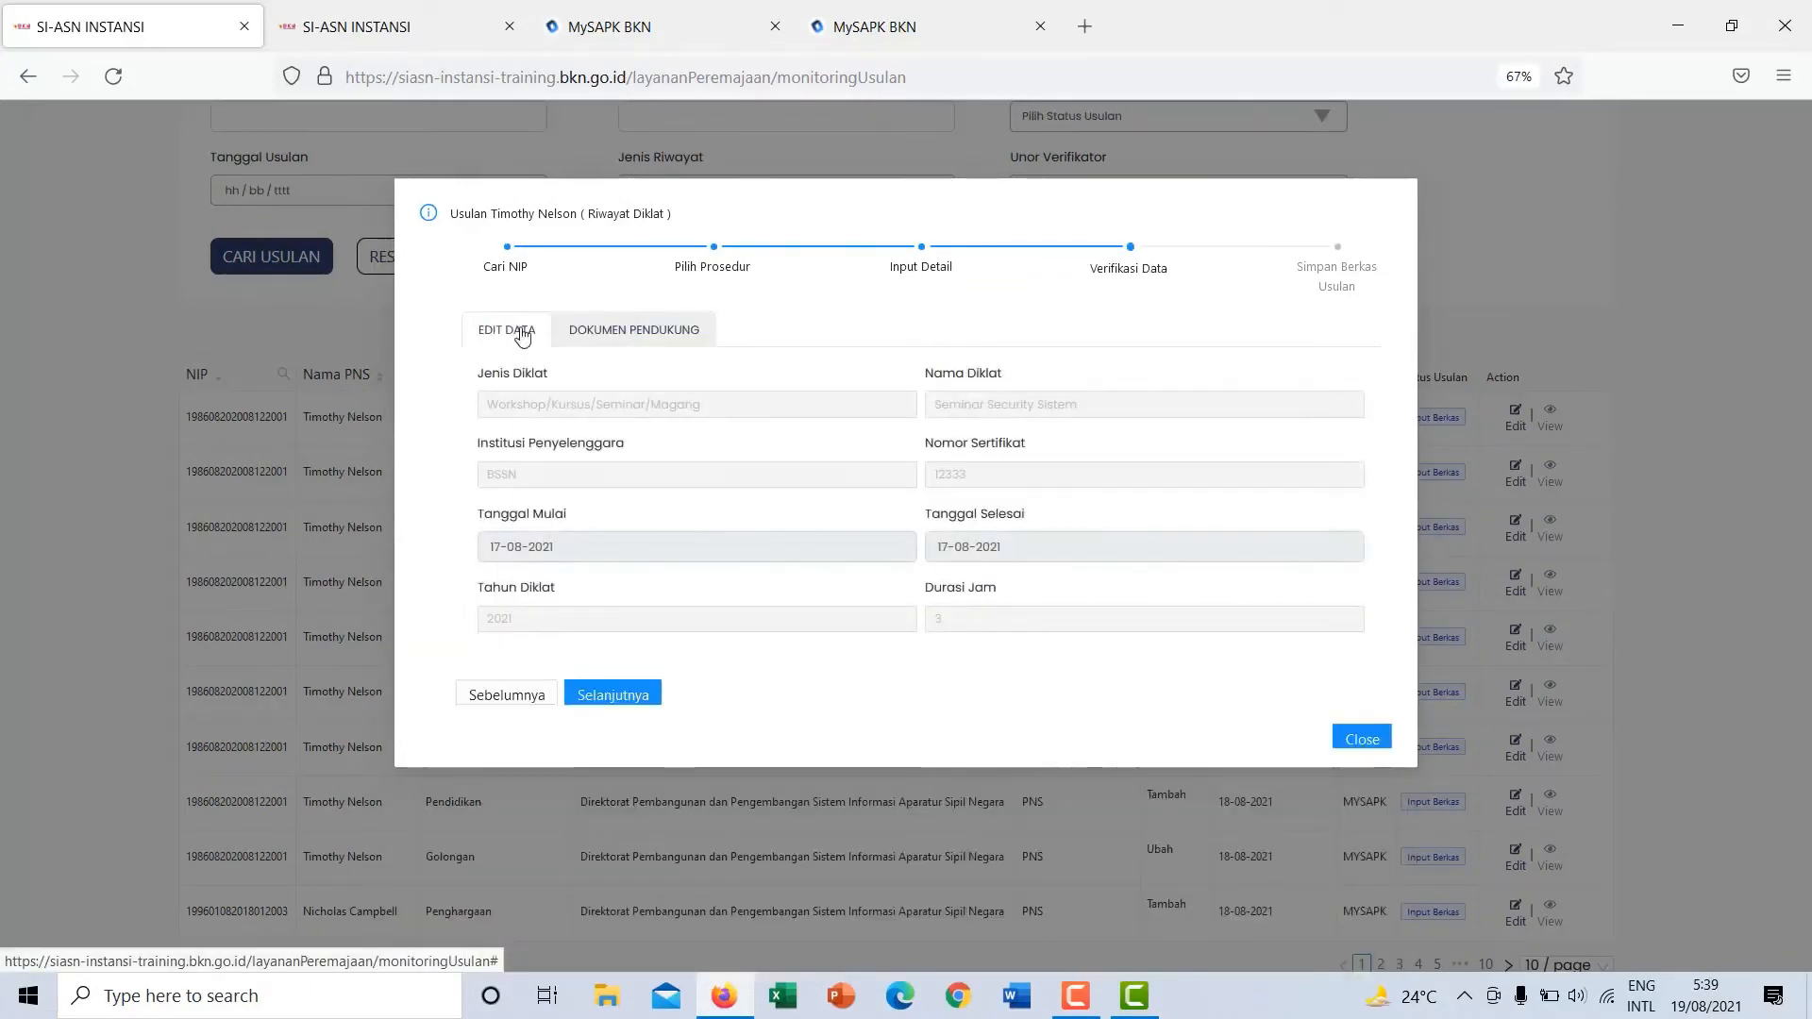
click(630, 699)
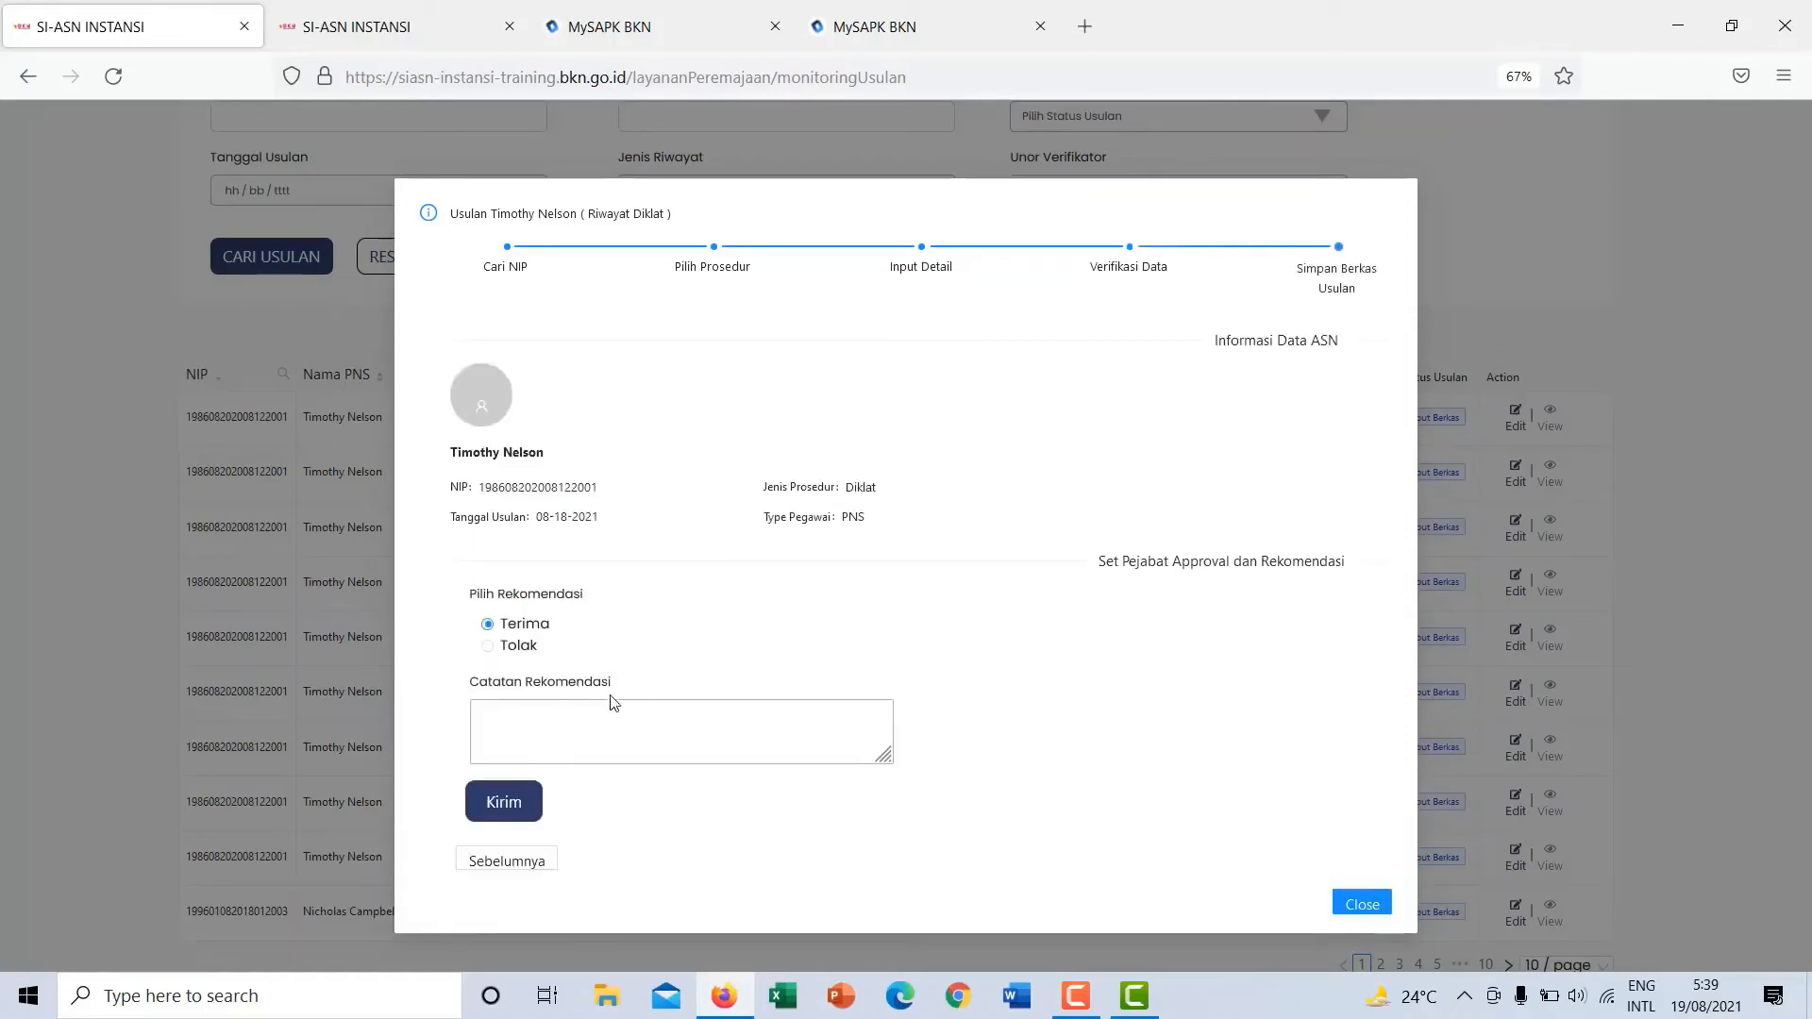
Reject the Diklat proposal with recommendation Tolak and the note "SERTIFIKAT TIDAK SESUAI", submit it and confirm the save.
click(488, 649)
click(500, 706)
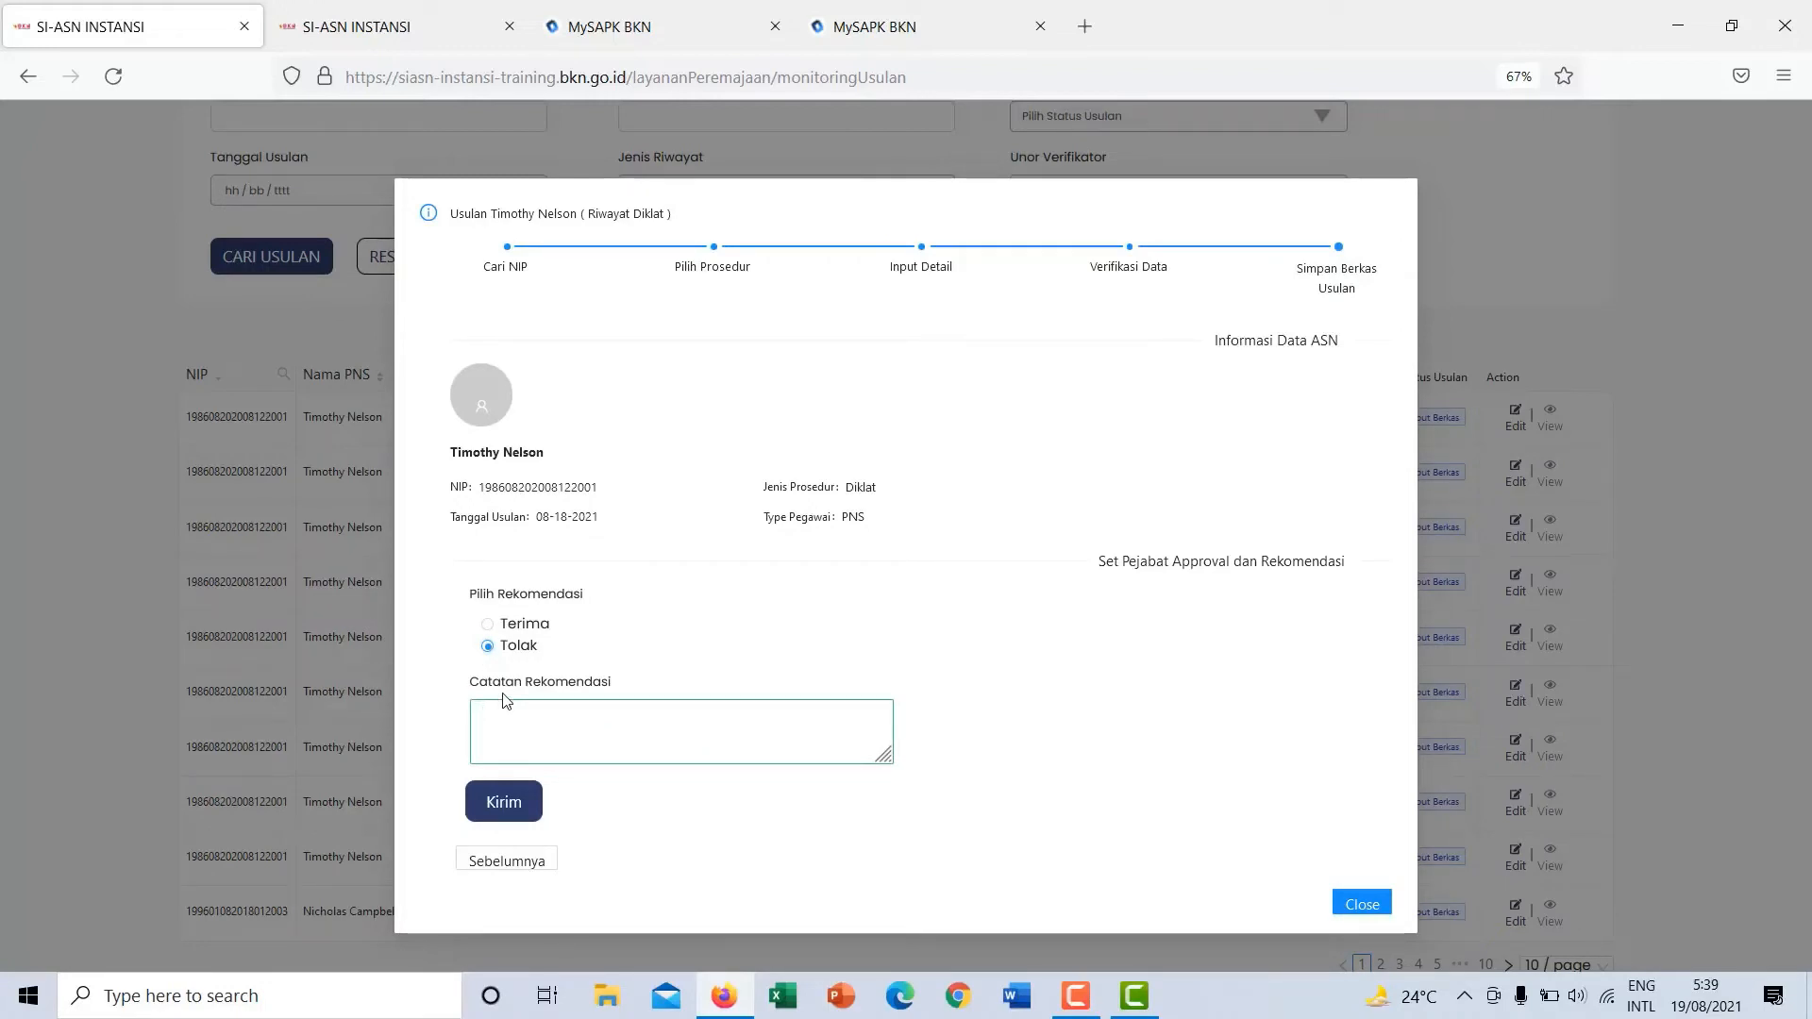
text(RT)
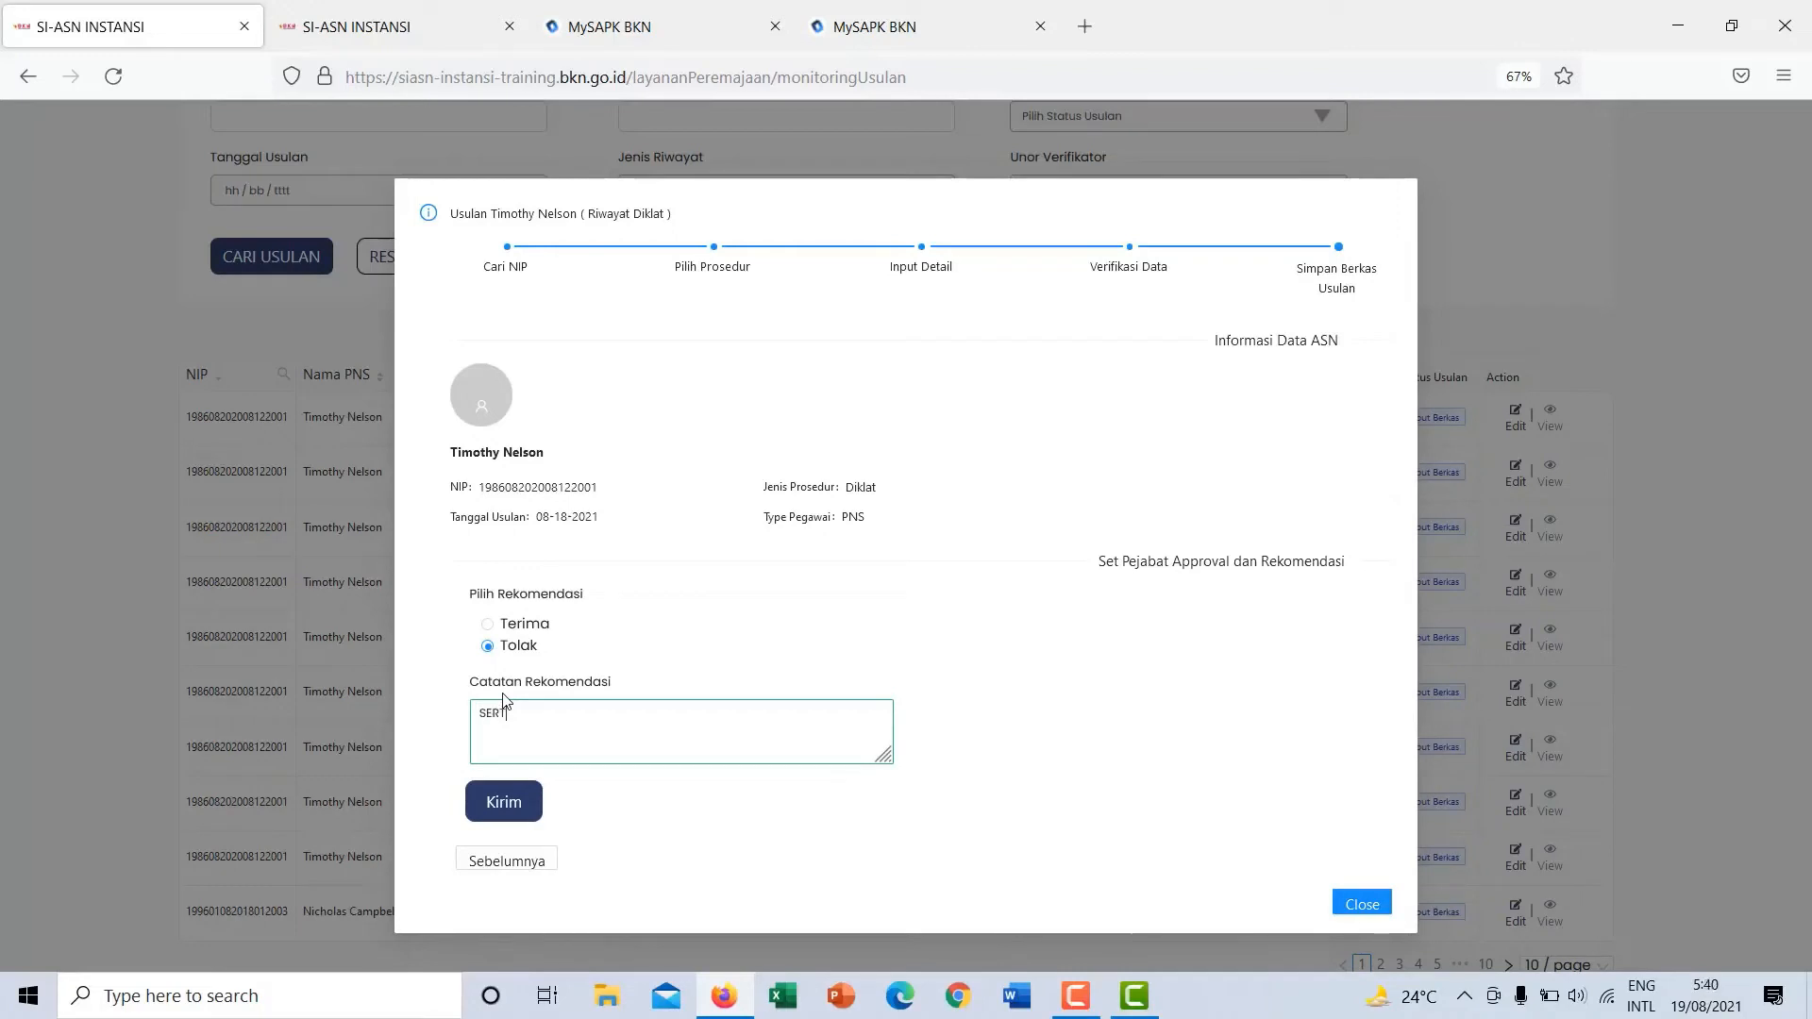
text(IFIKAS)
key(BackSpace)
text(T TIDAK SESUAI)
click(492, 804)
click(845, 595)
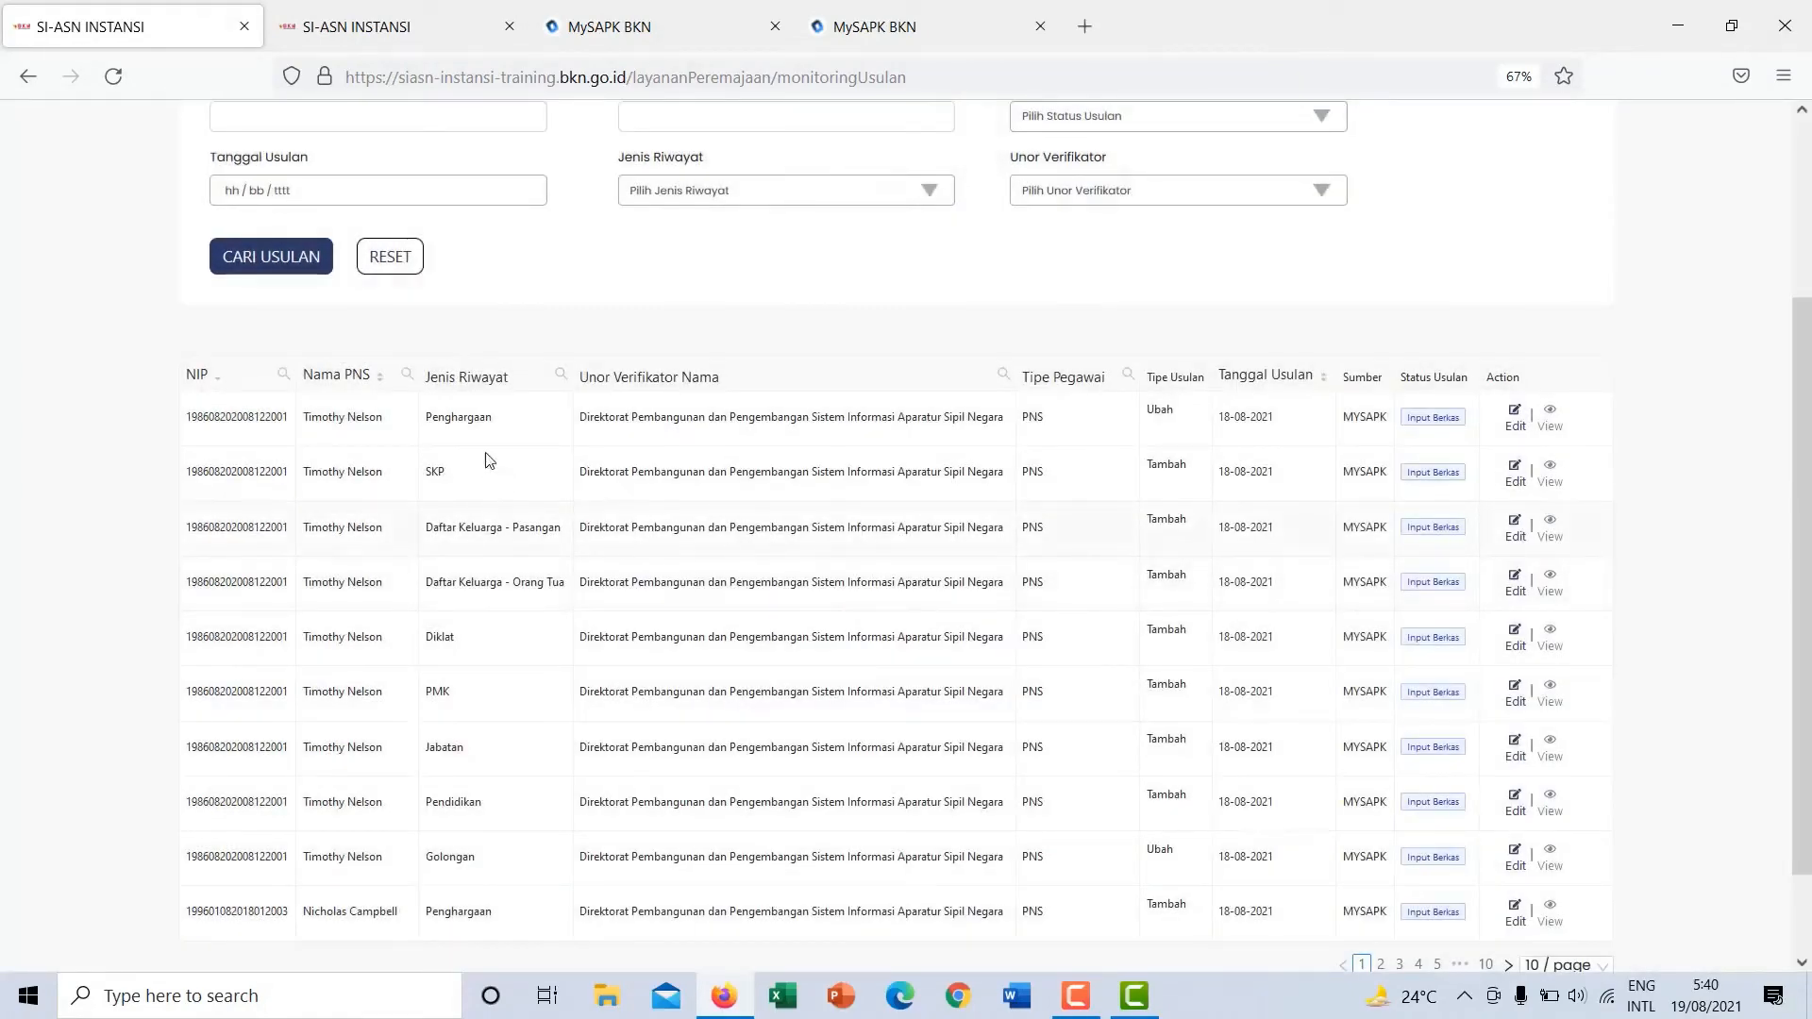
Switch to MySAPK BKN, reload the submission history and check the status of the Diklat proposal.
click(885, 41)
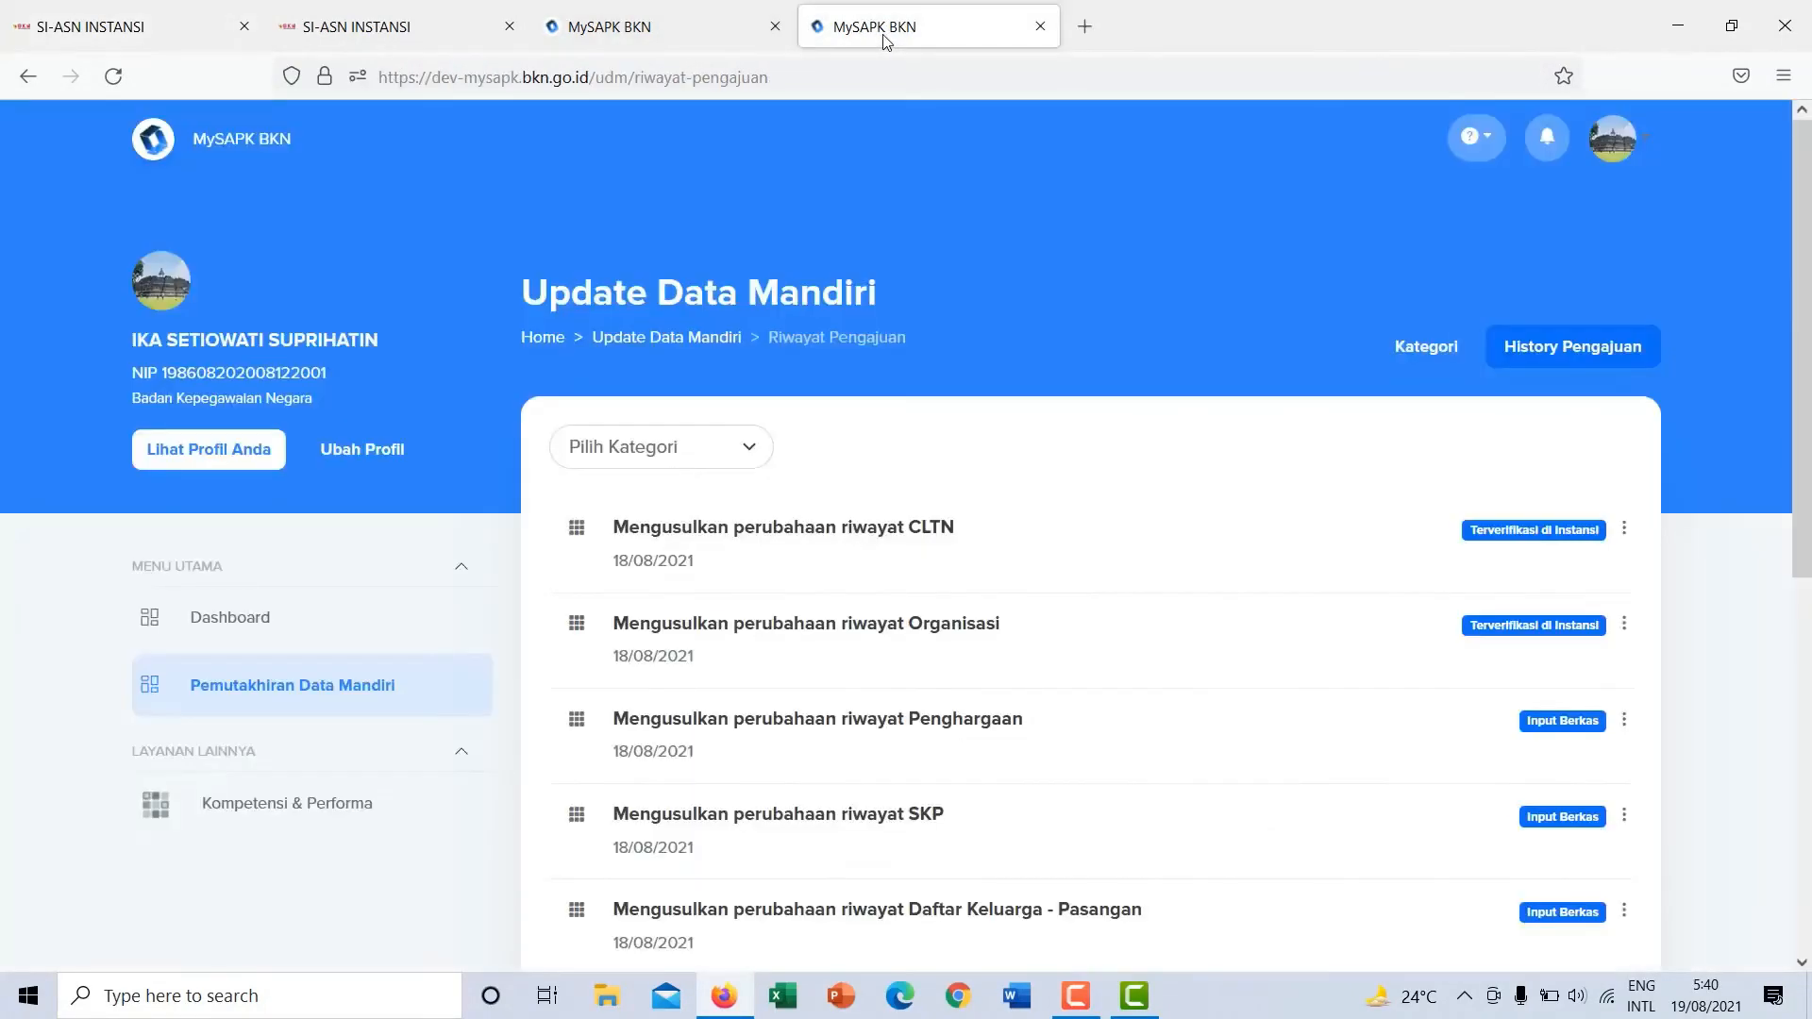
click(124, 79)
scroll(1095, 506, down, 4)
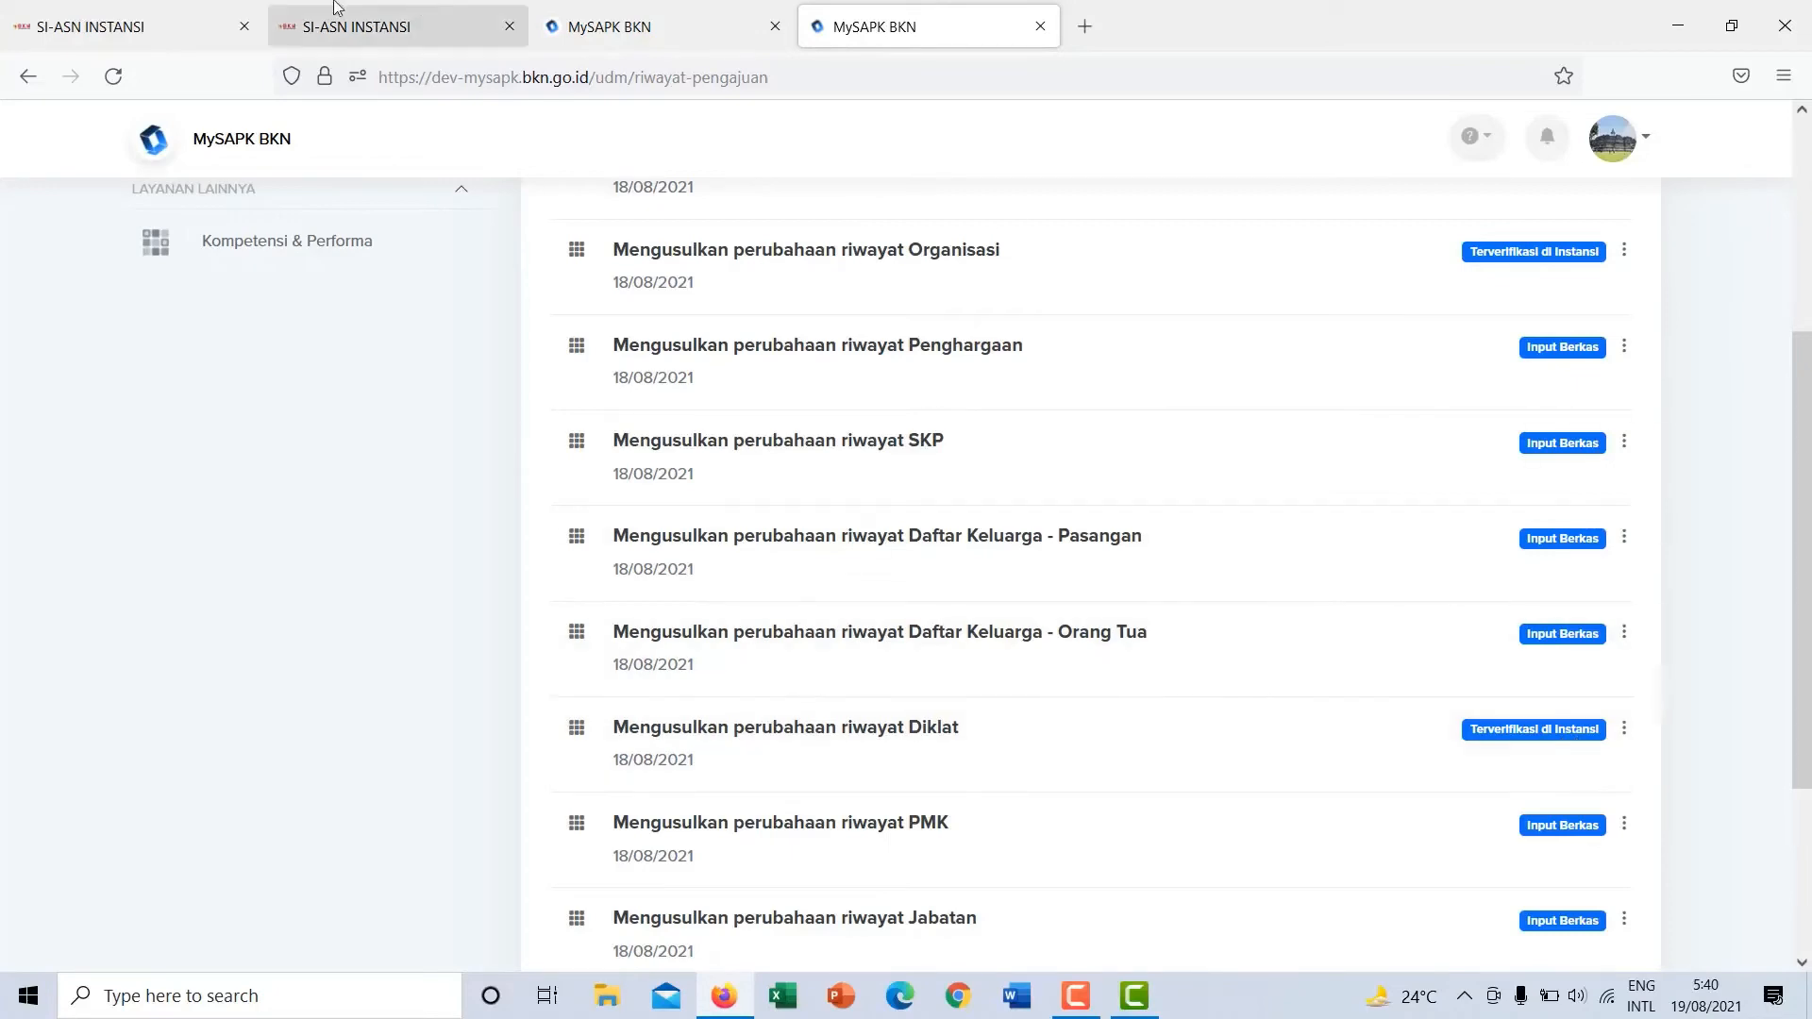
Return to the SI-ASN inbox, open the employee's Pendidikan proposal for editing and check the existing education entries in Riwayat Data.
click(136, 22)
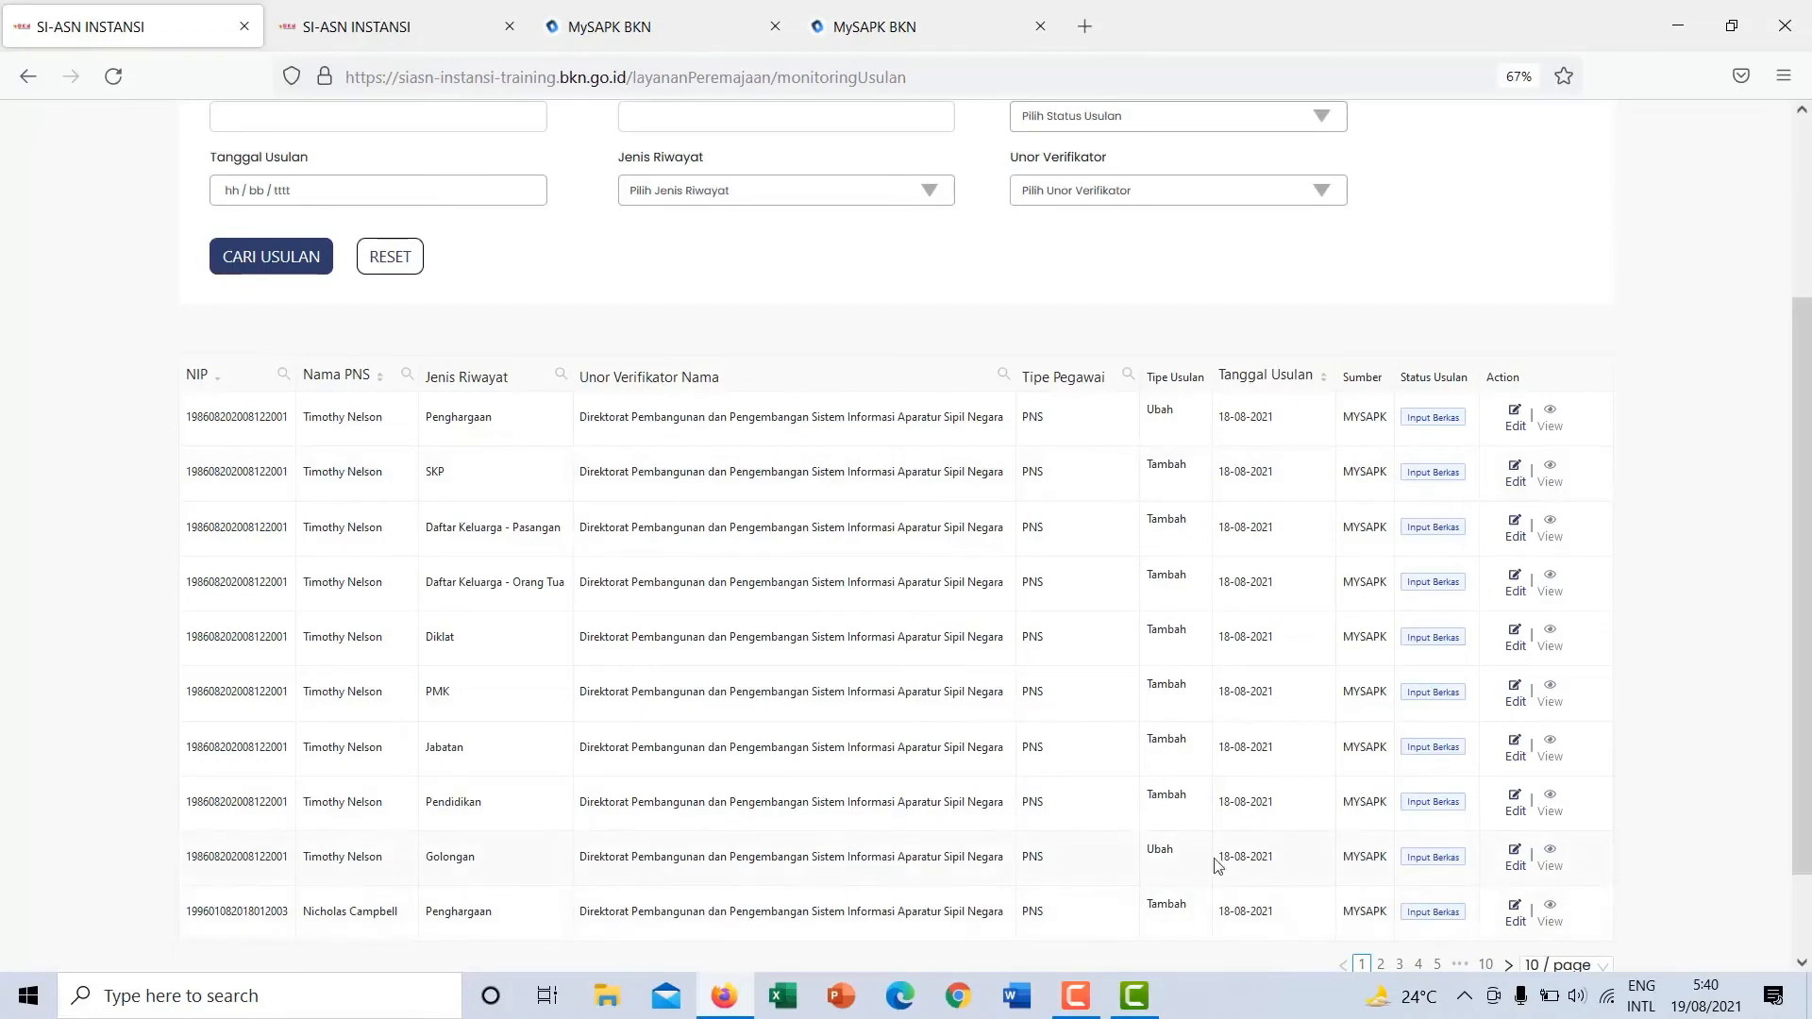
click(1516, 804)
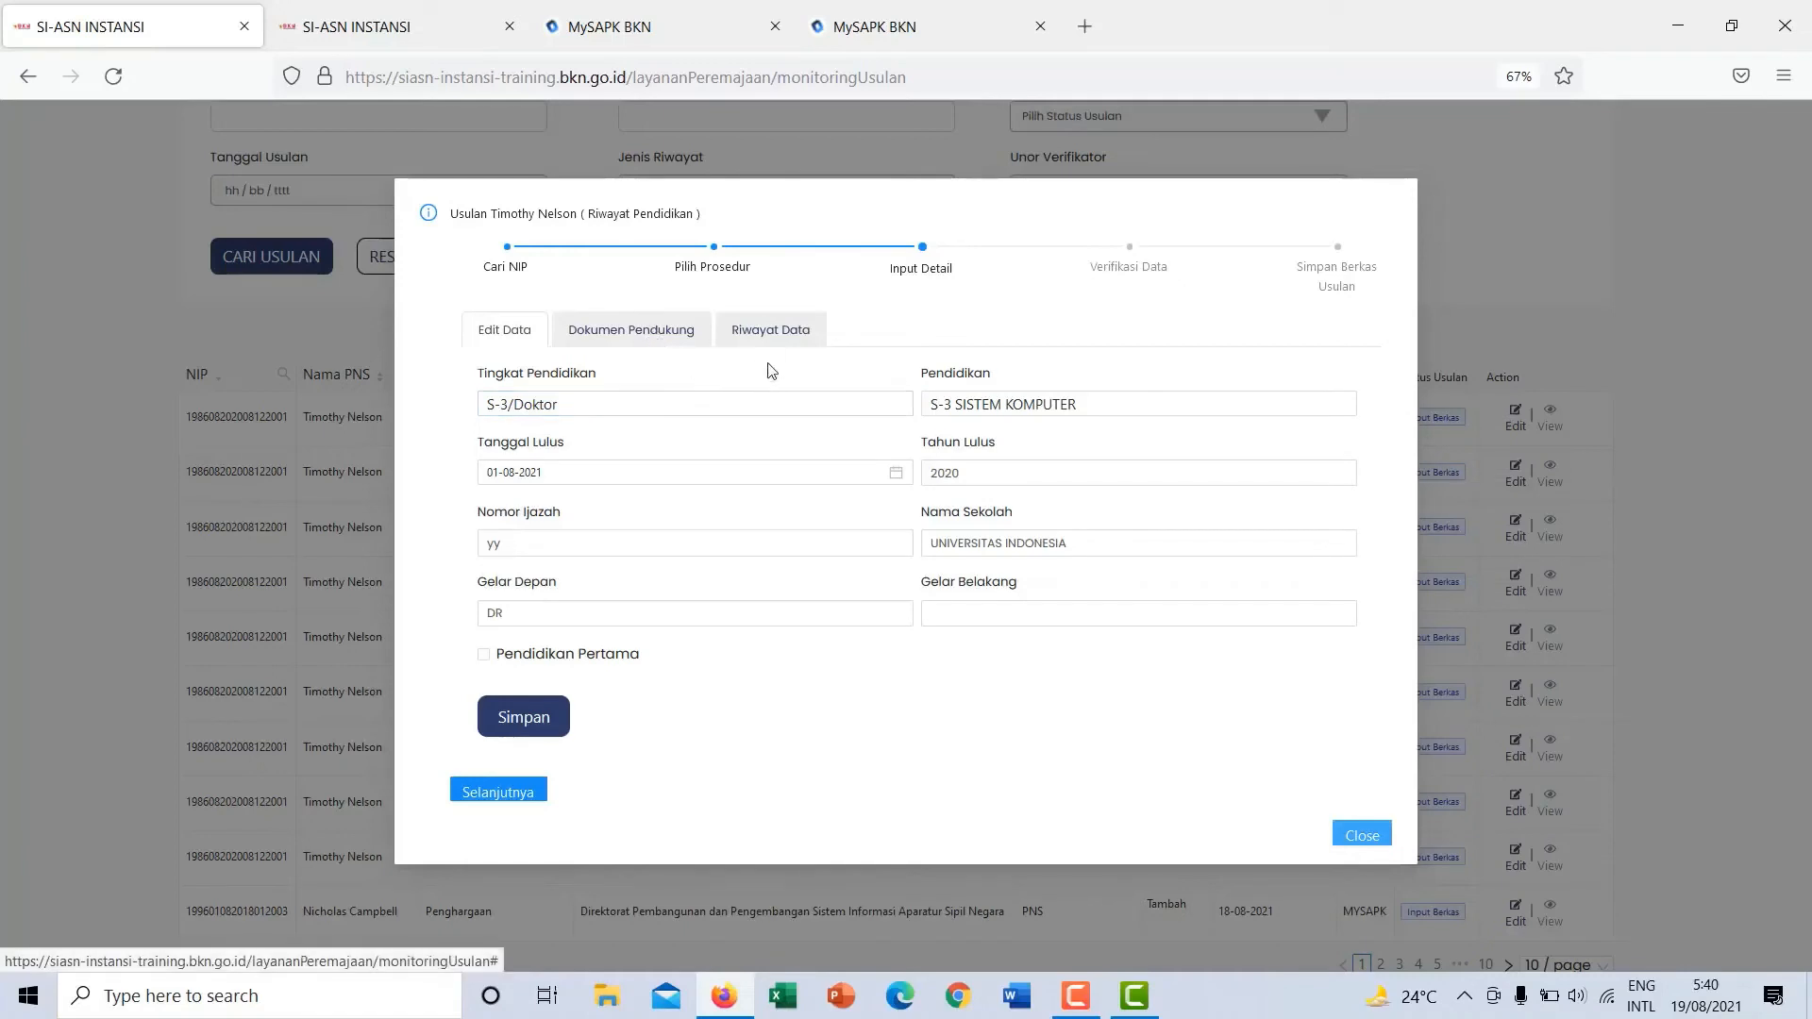
click(769, 335)
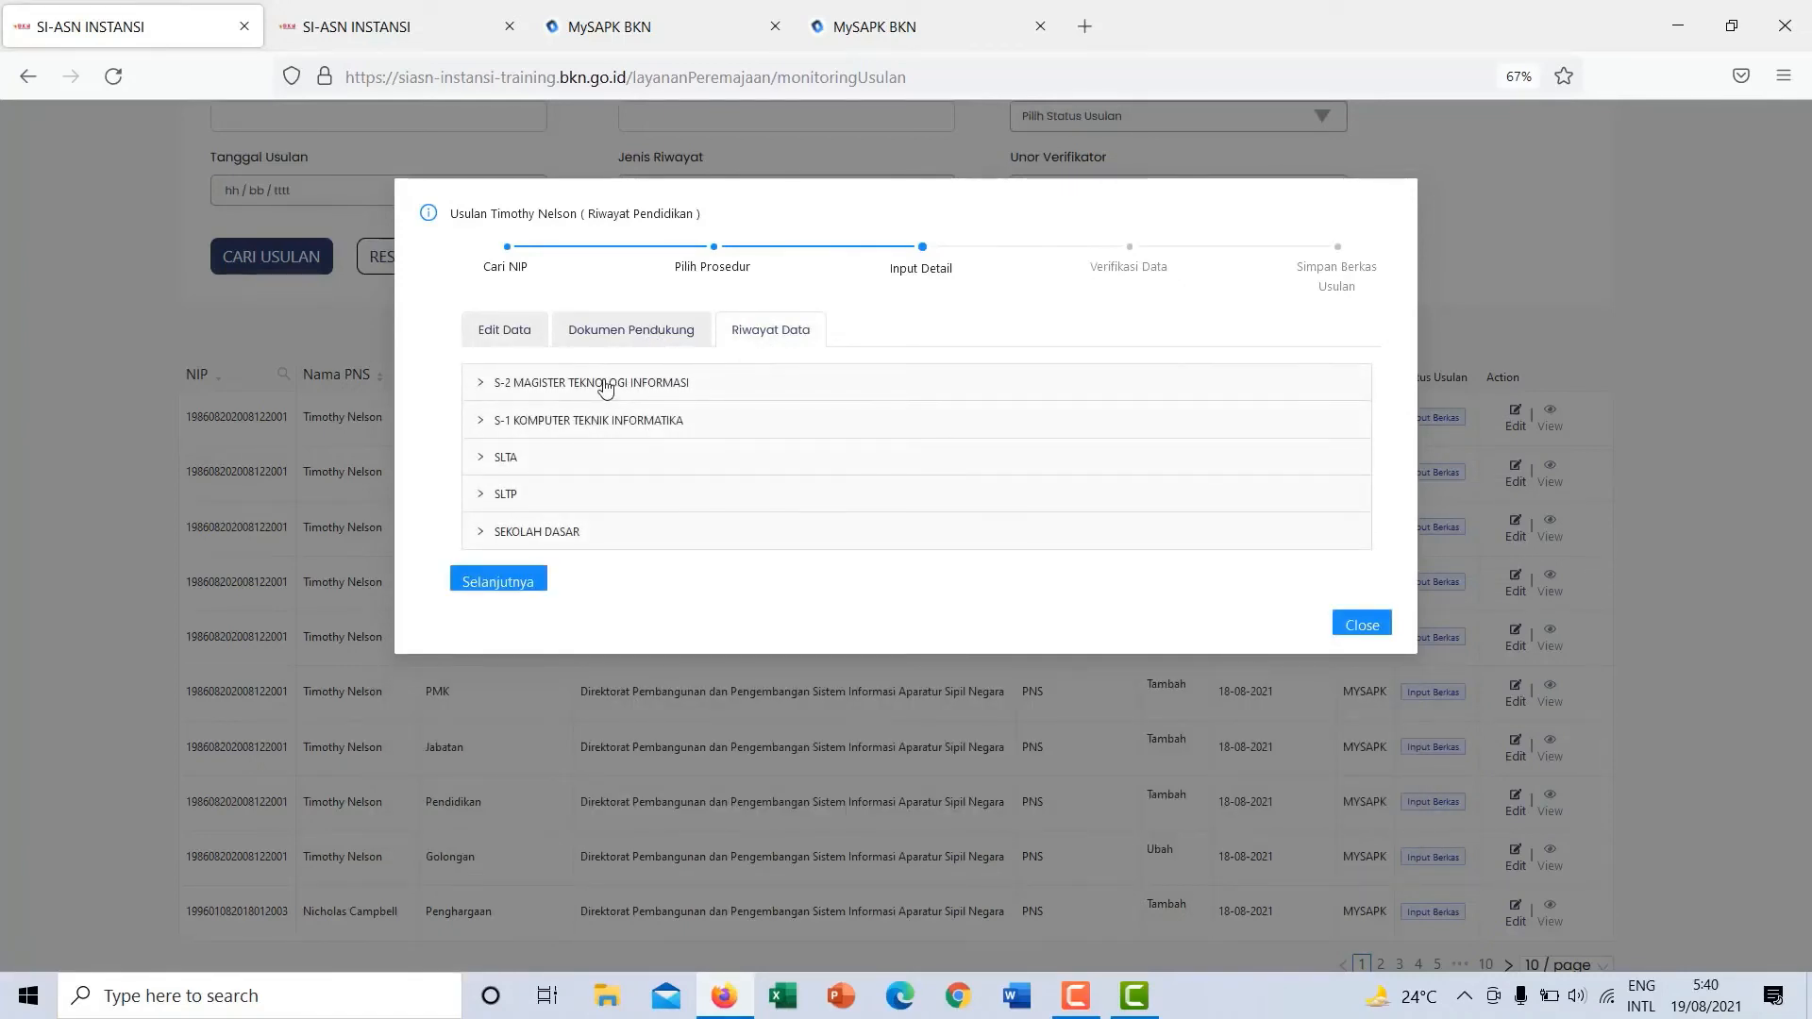
Check the Pendidikan proposal's supporting documents by previewing the Transkrip Nilai and Ijazah files.
click(618, 339)
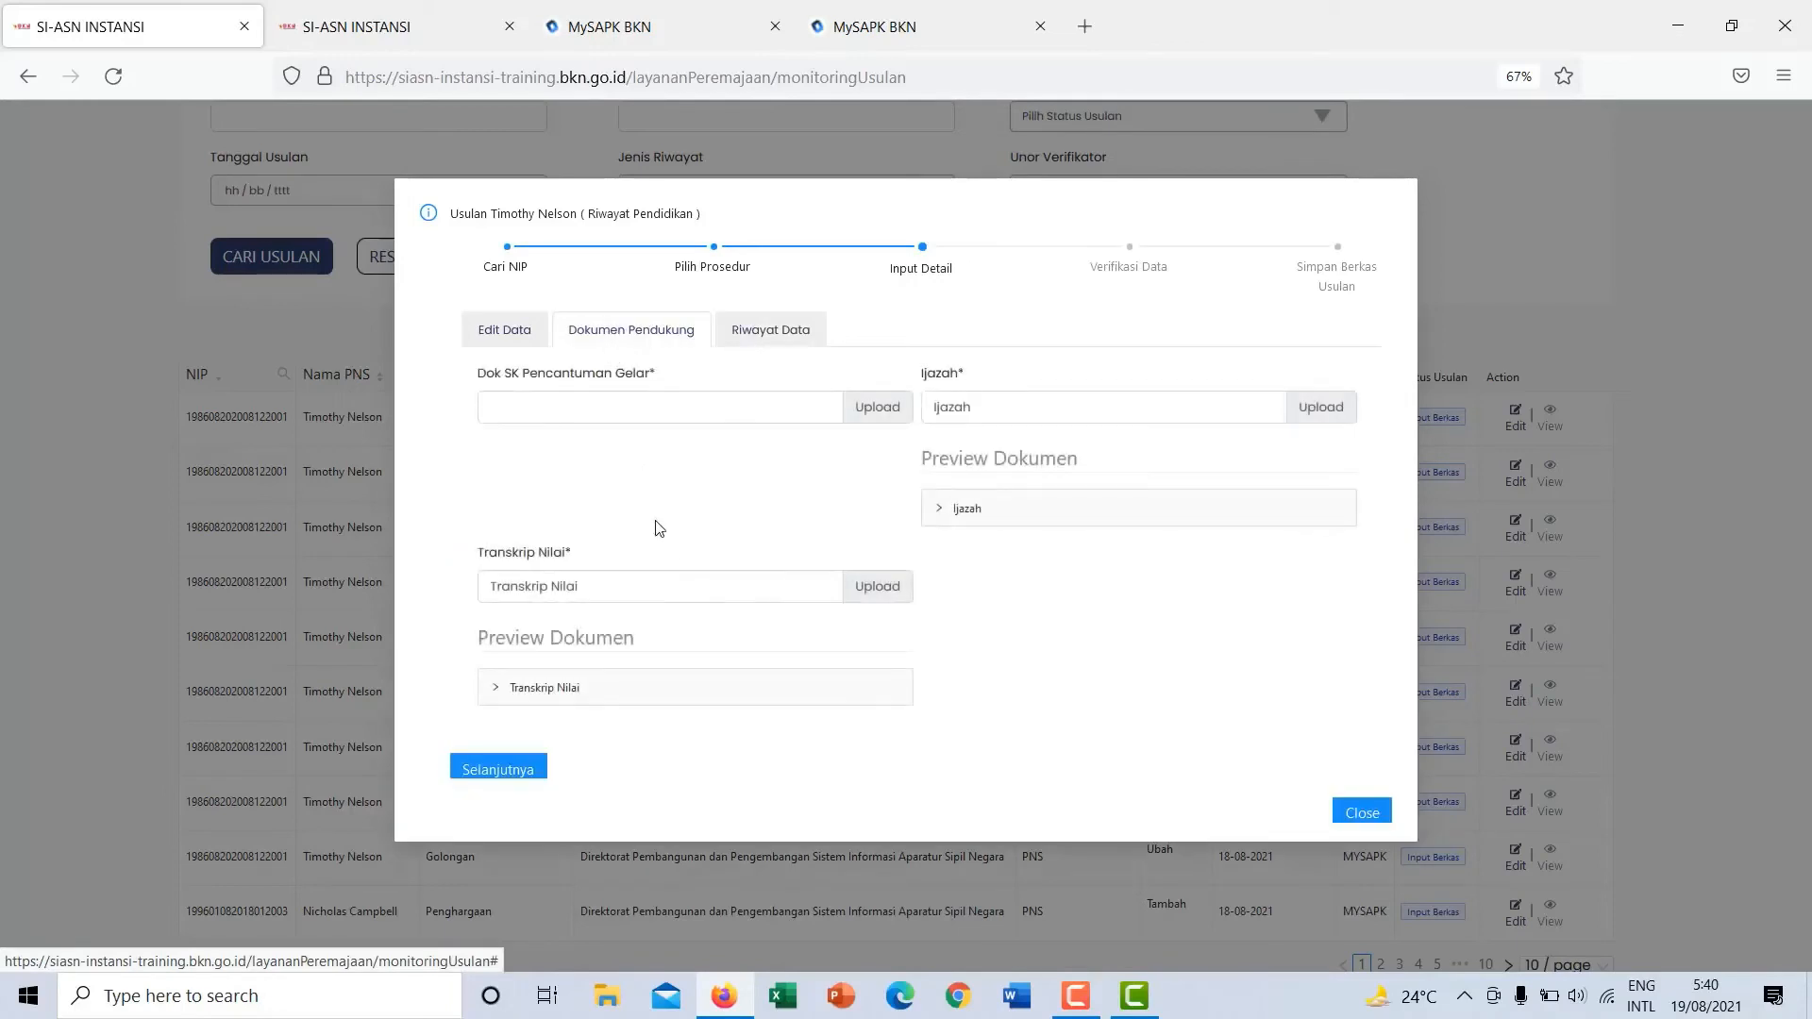
click(586, 693)
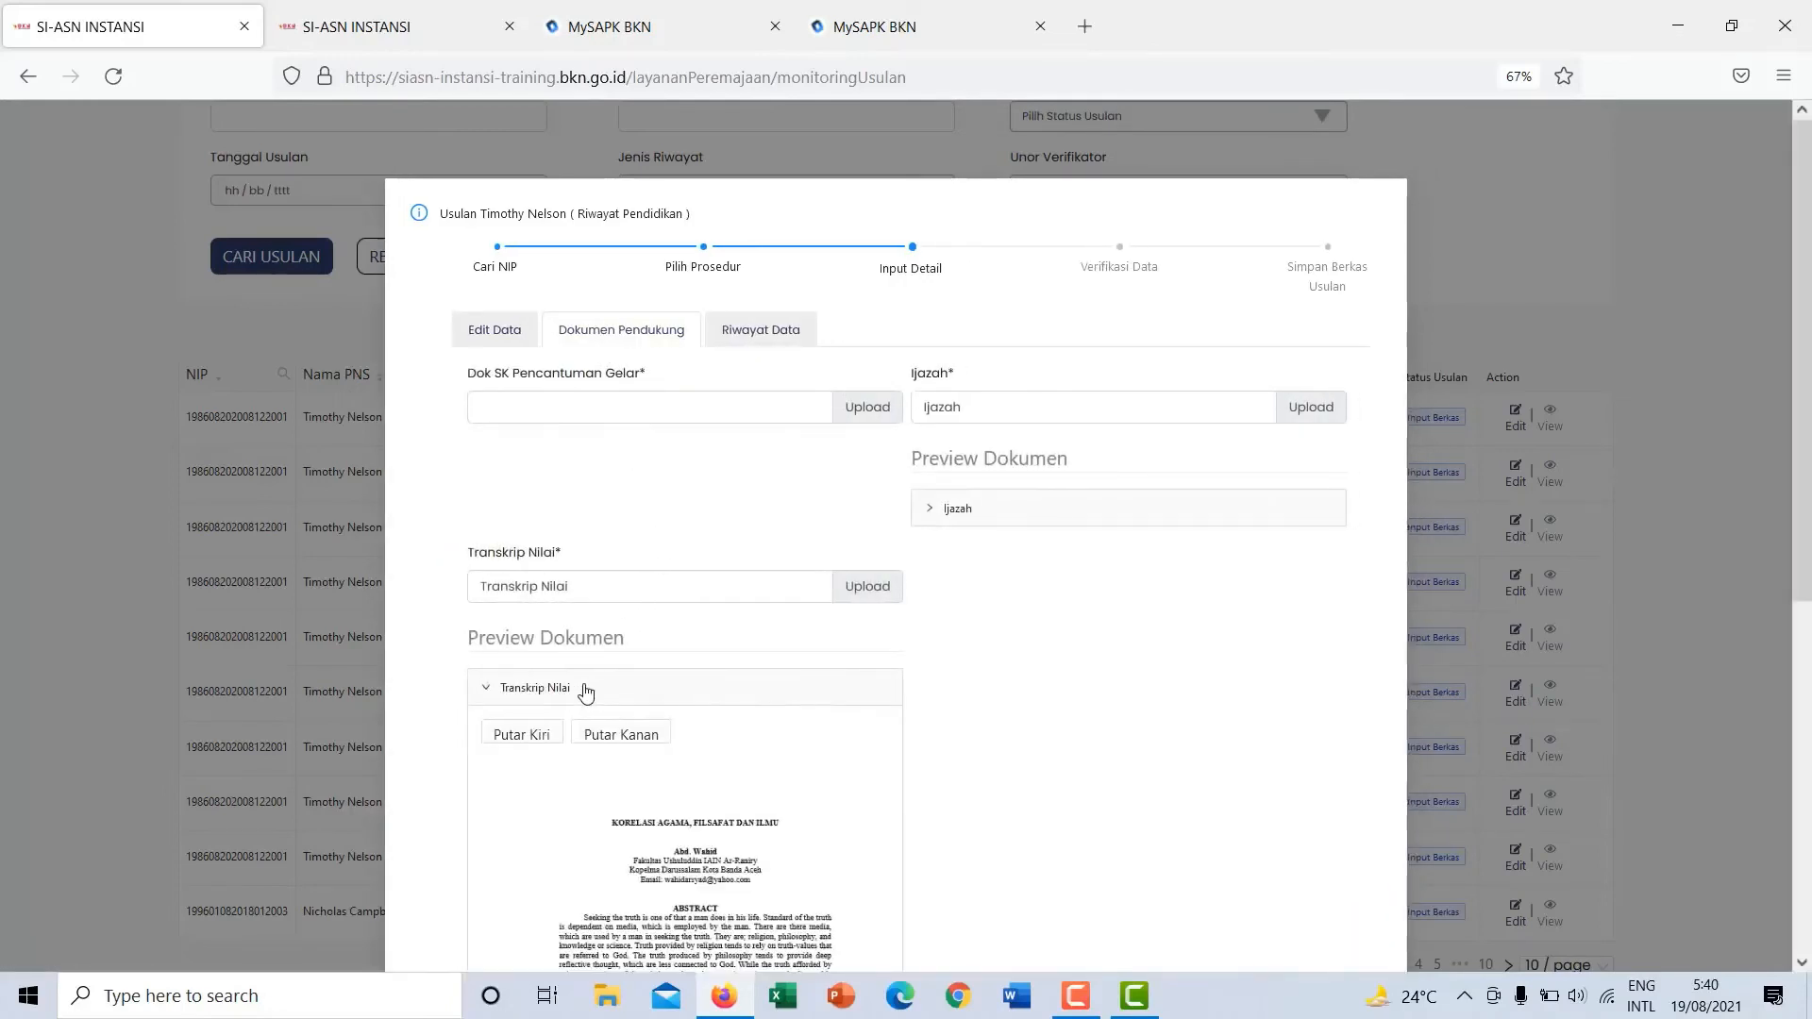
click(585, 690)
click(1024, 520)
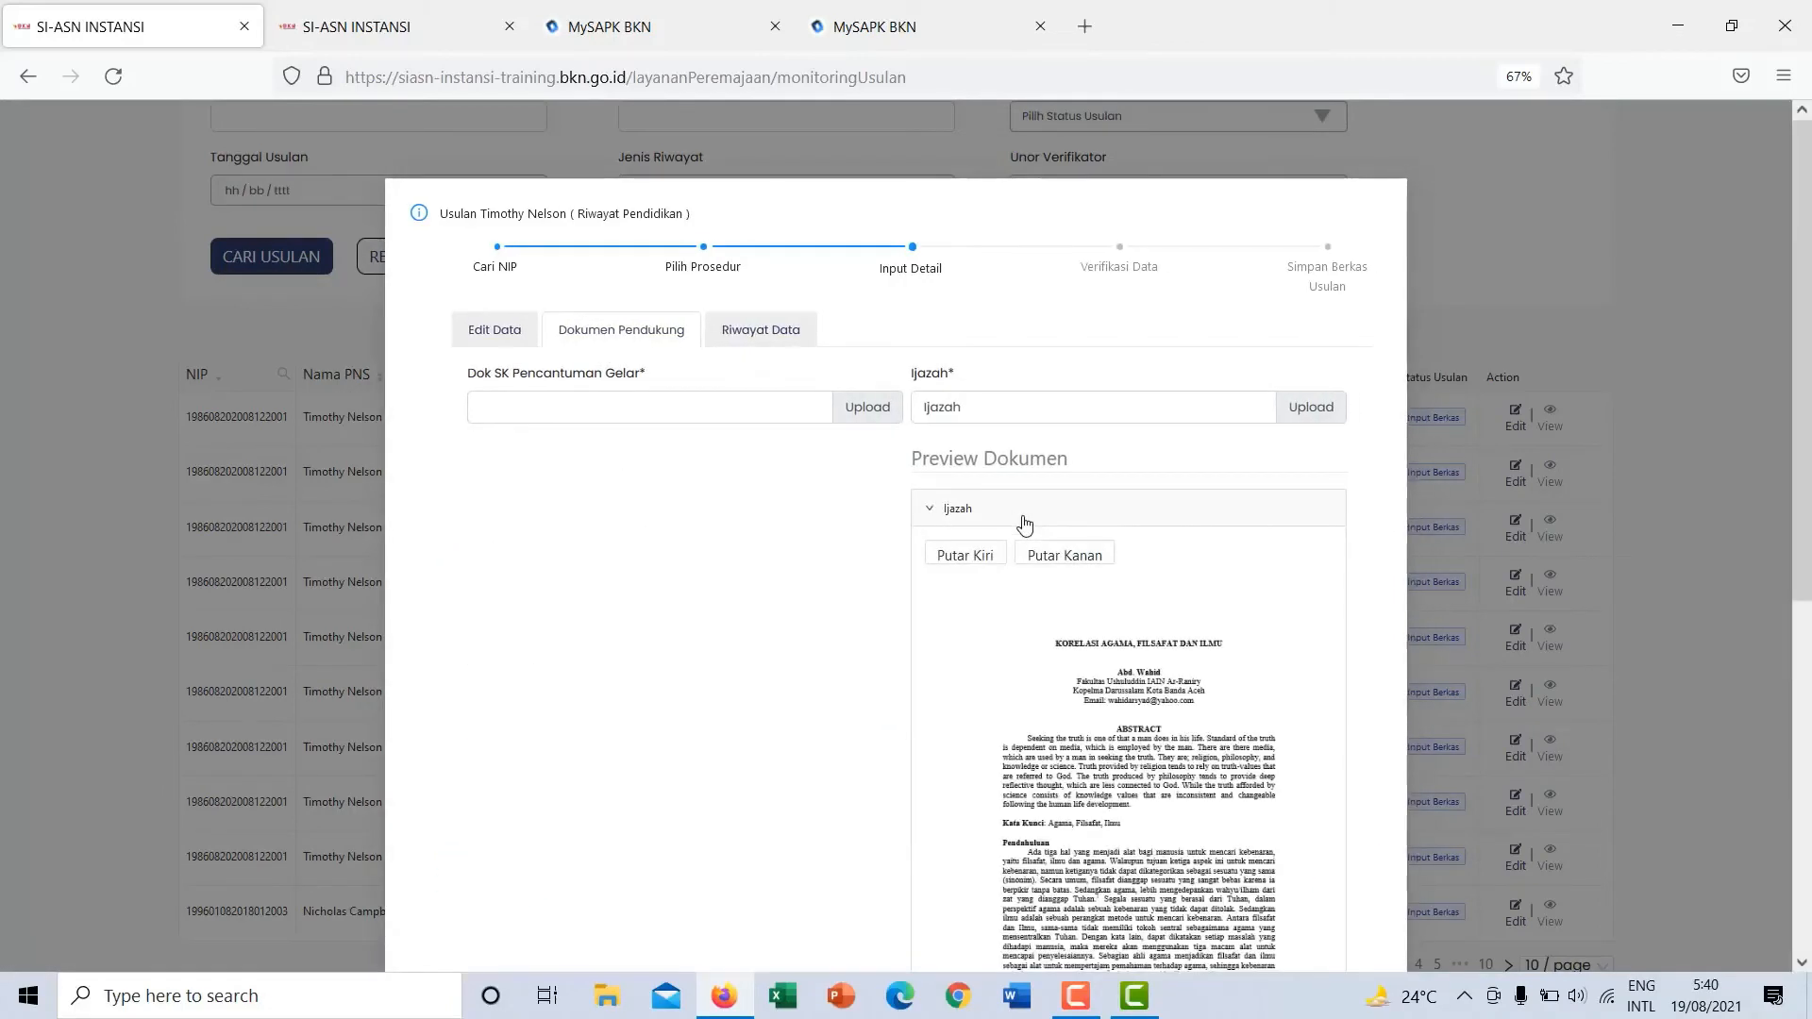
click(1024, 522)
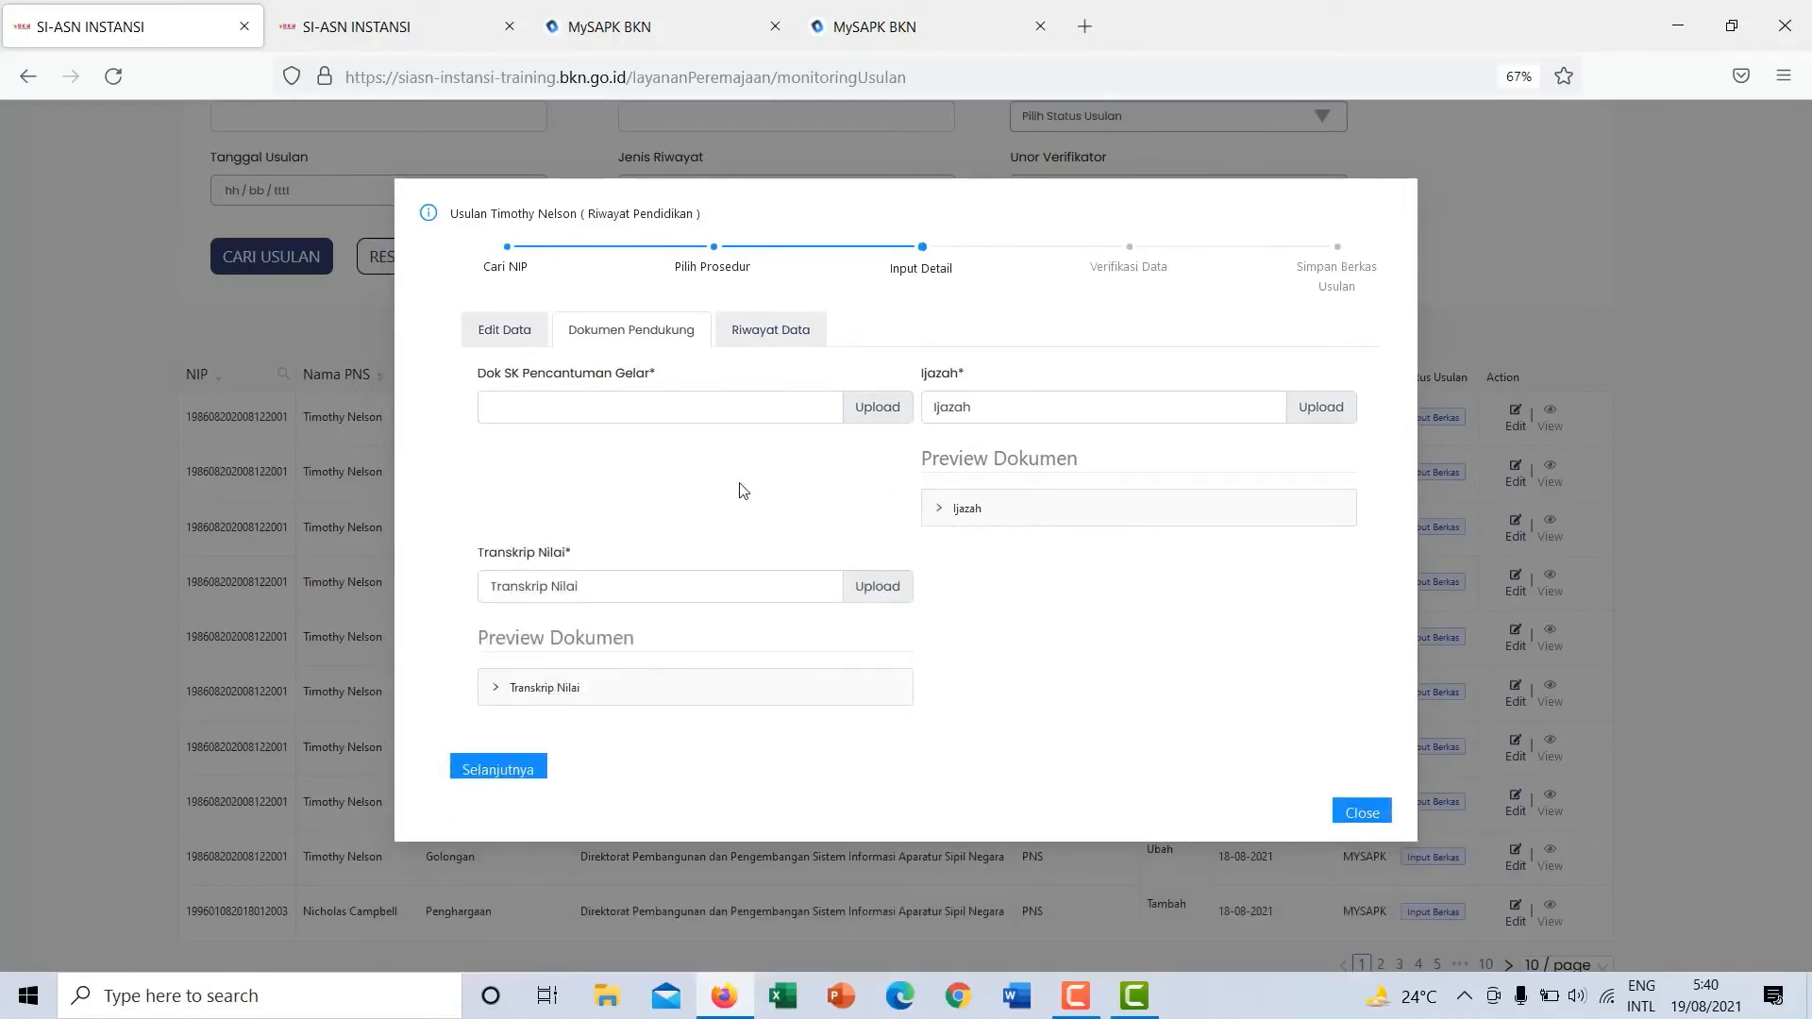
Set Gelar Belakang to "-" in the Pendidikan proposal's data, save it and confirm the save.
click(515, 341)
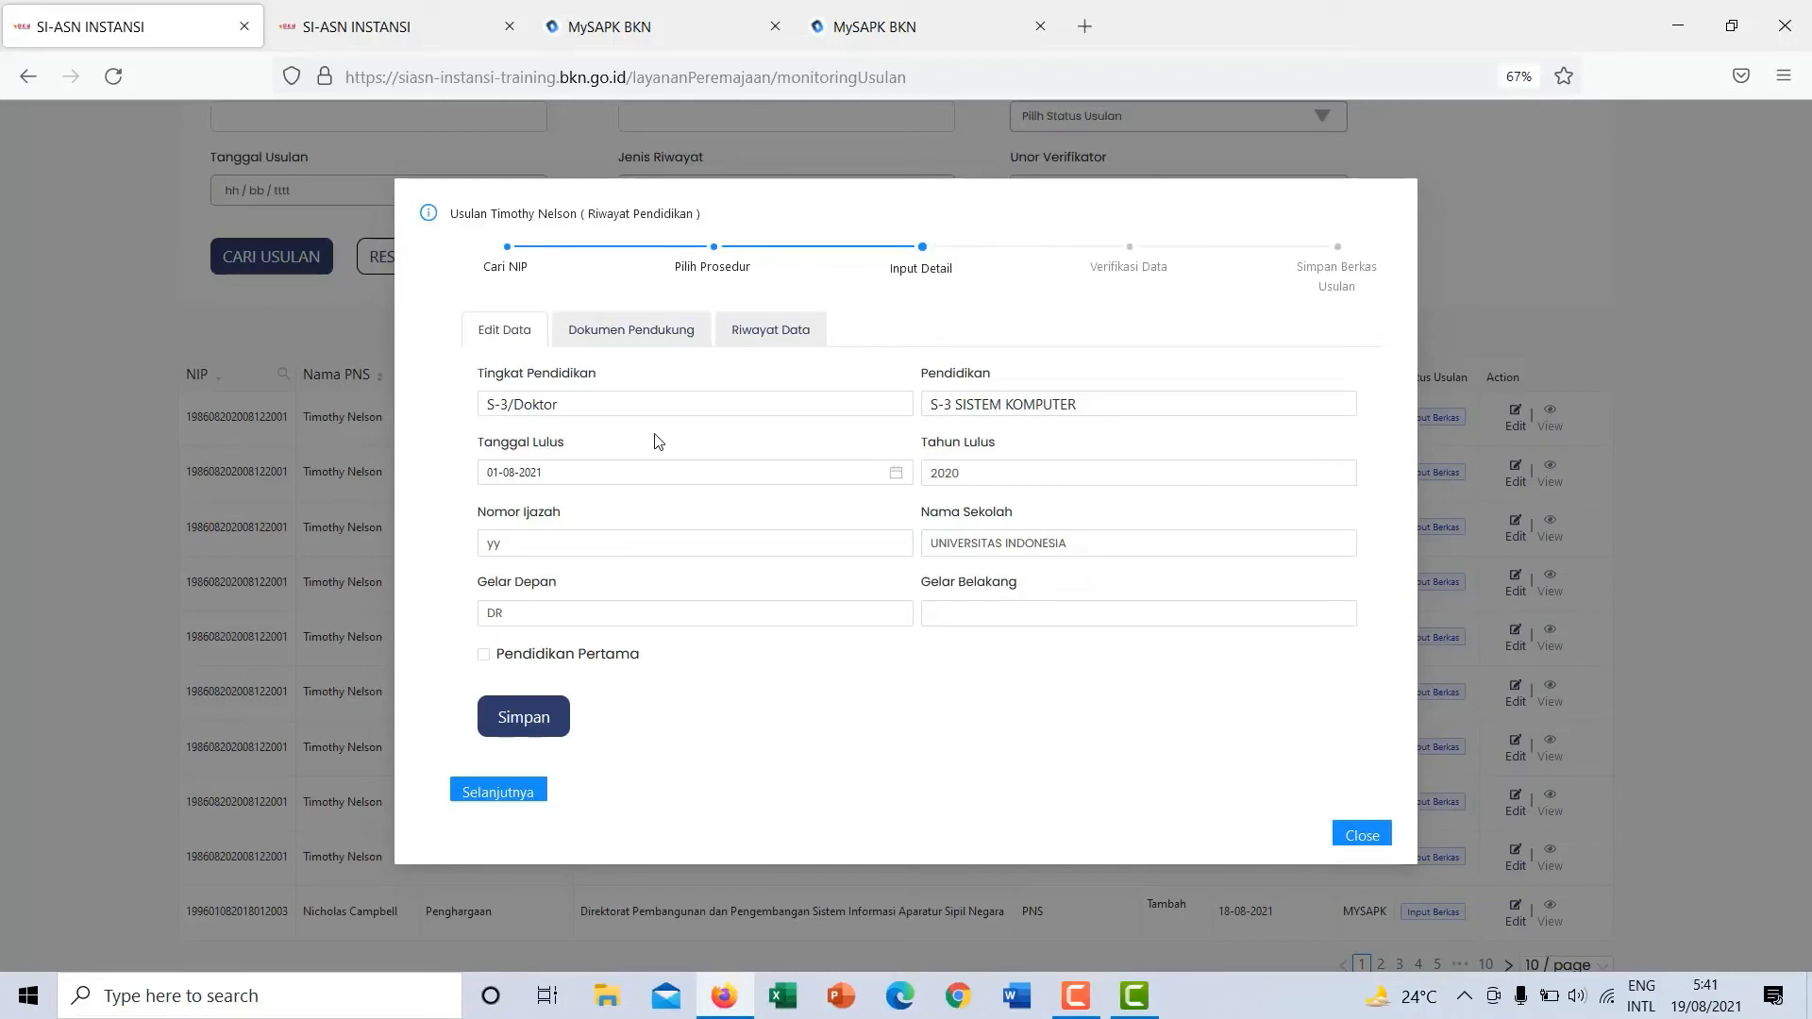
click(524, 716)
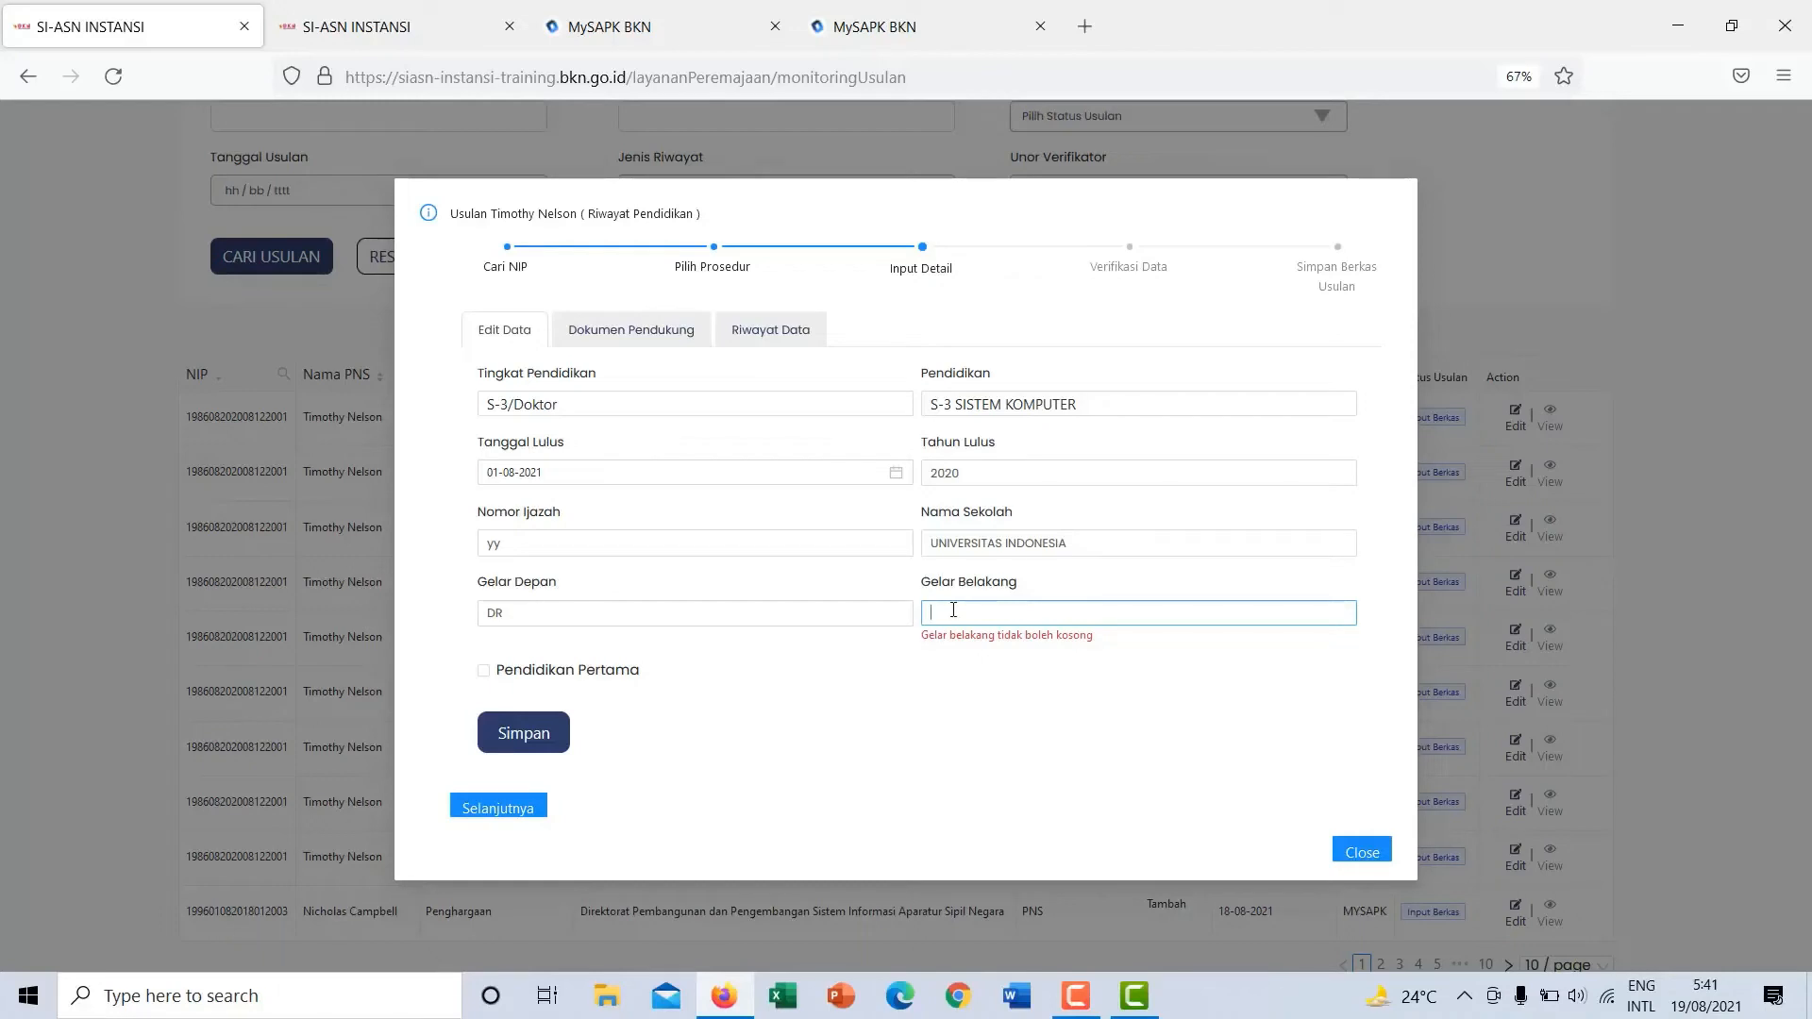
text(-)
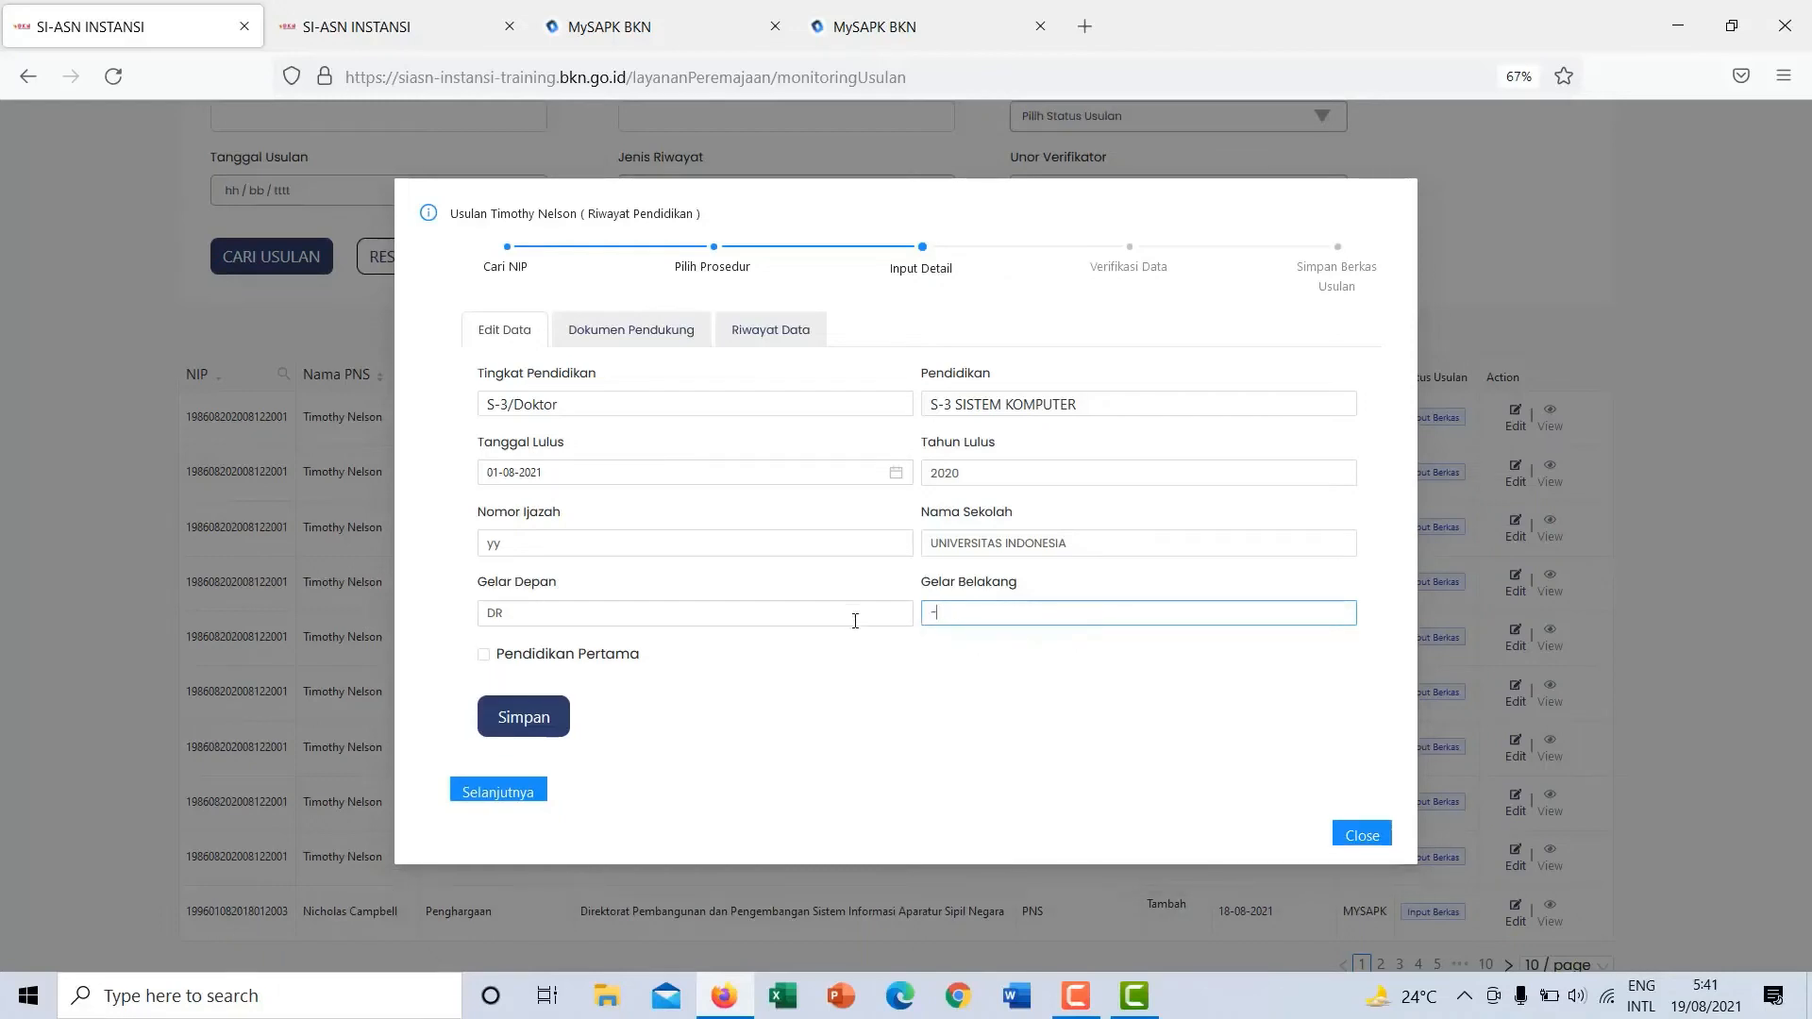
click(526, 719)
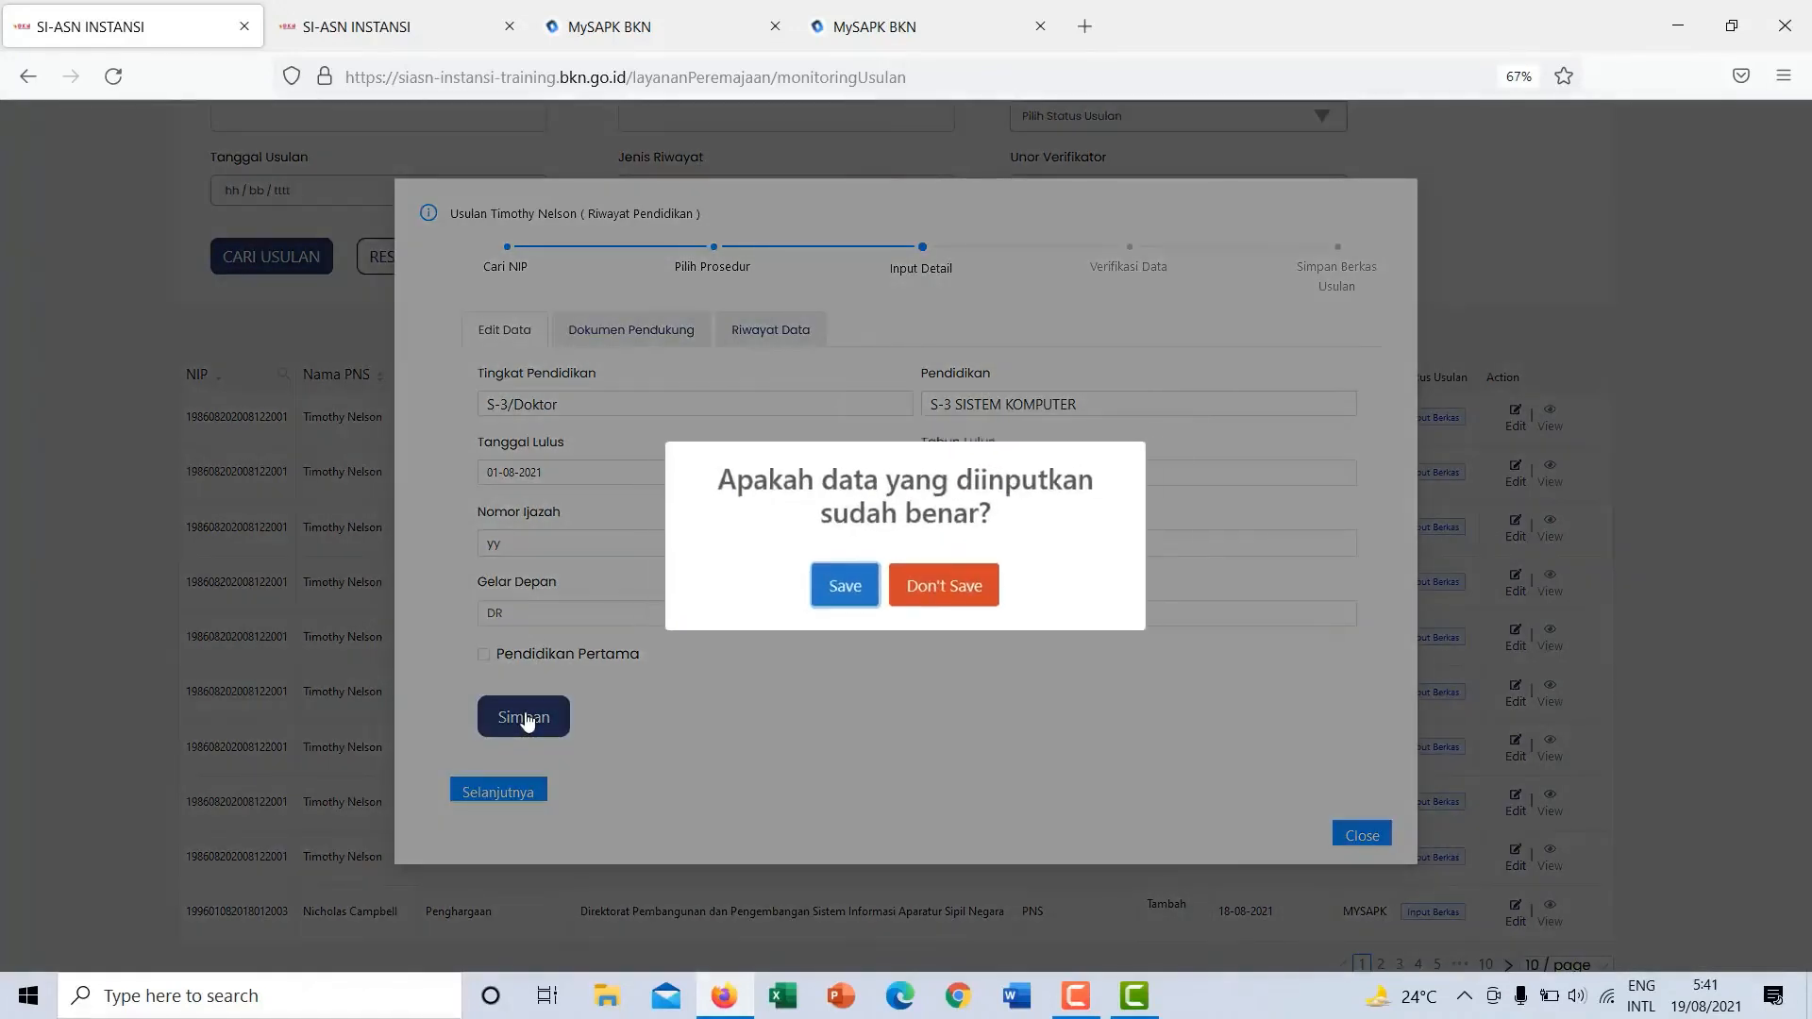
click(843, 589)
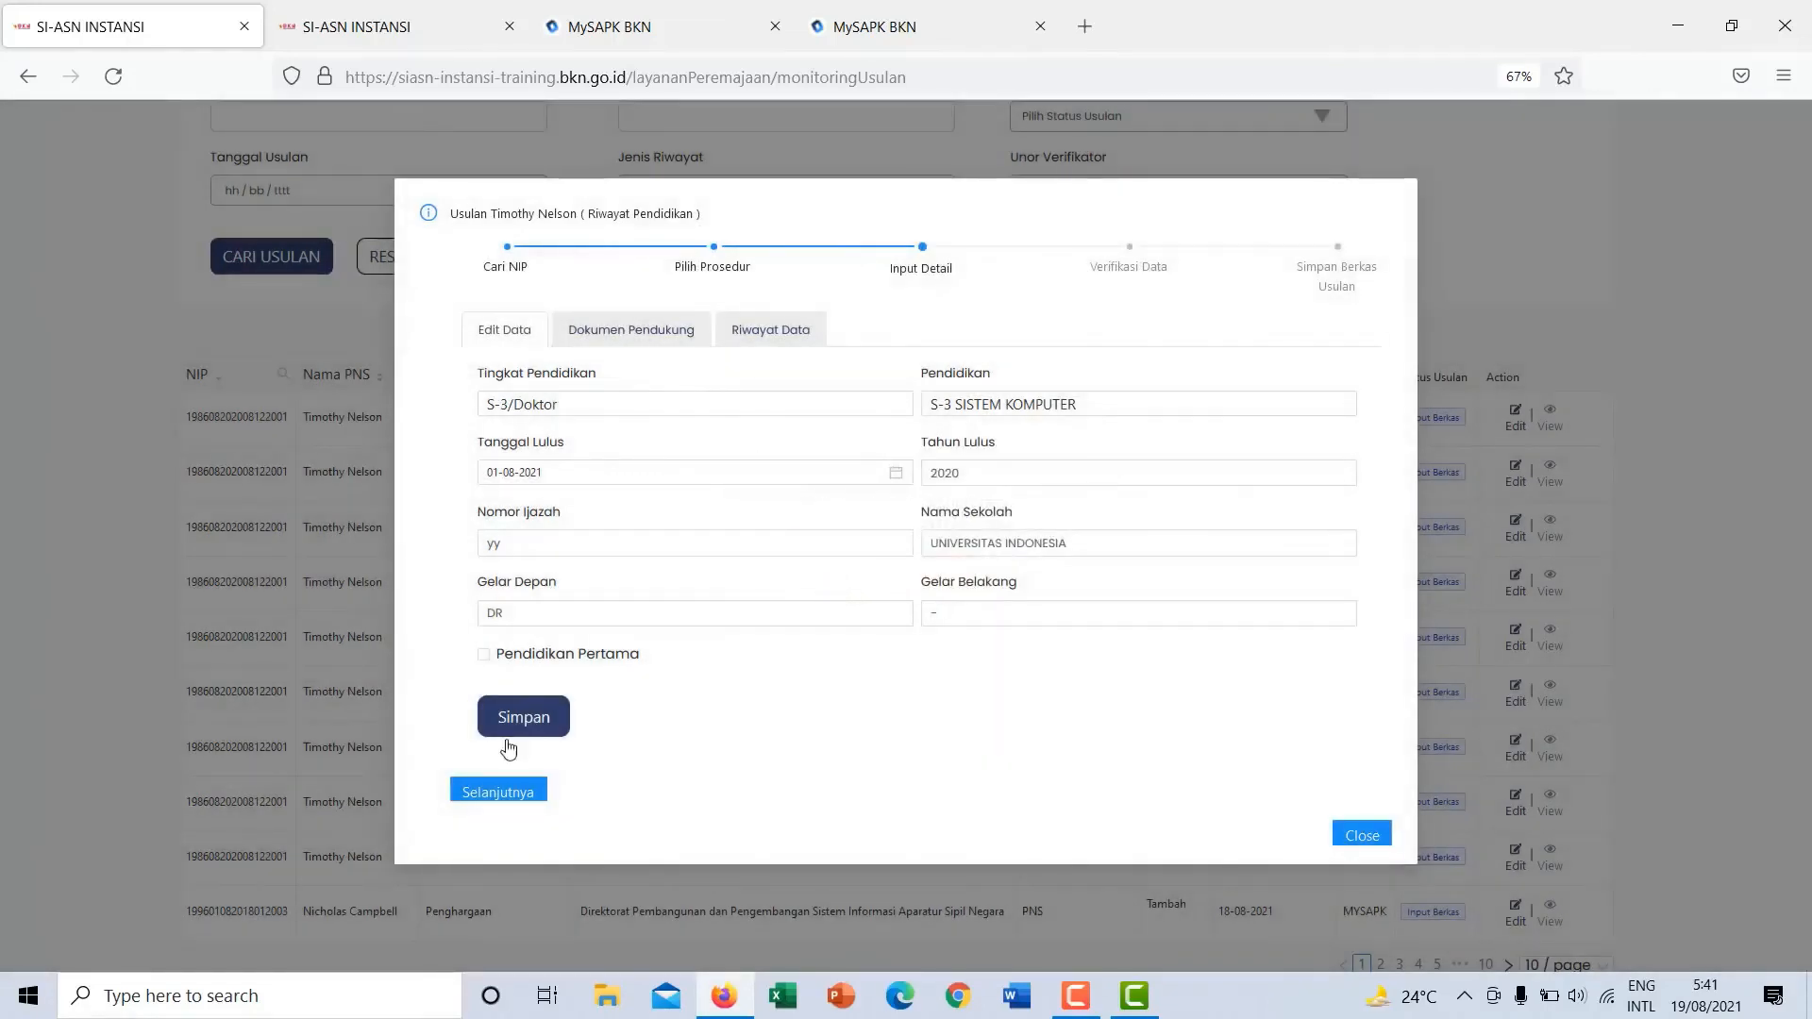
Advance the Pendidikan proposal through the Verifikasi Data stage to Simpan Berkas Usulan, looking over its supporting documents and data.
click(508, 791)
click(602, 343)
click(520, 346)
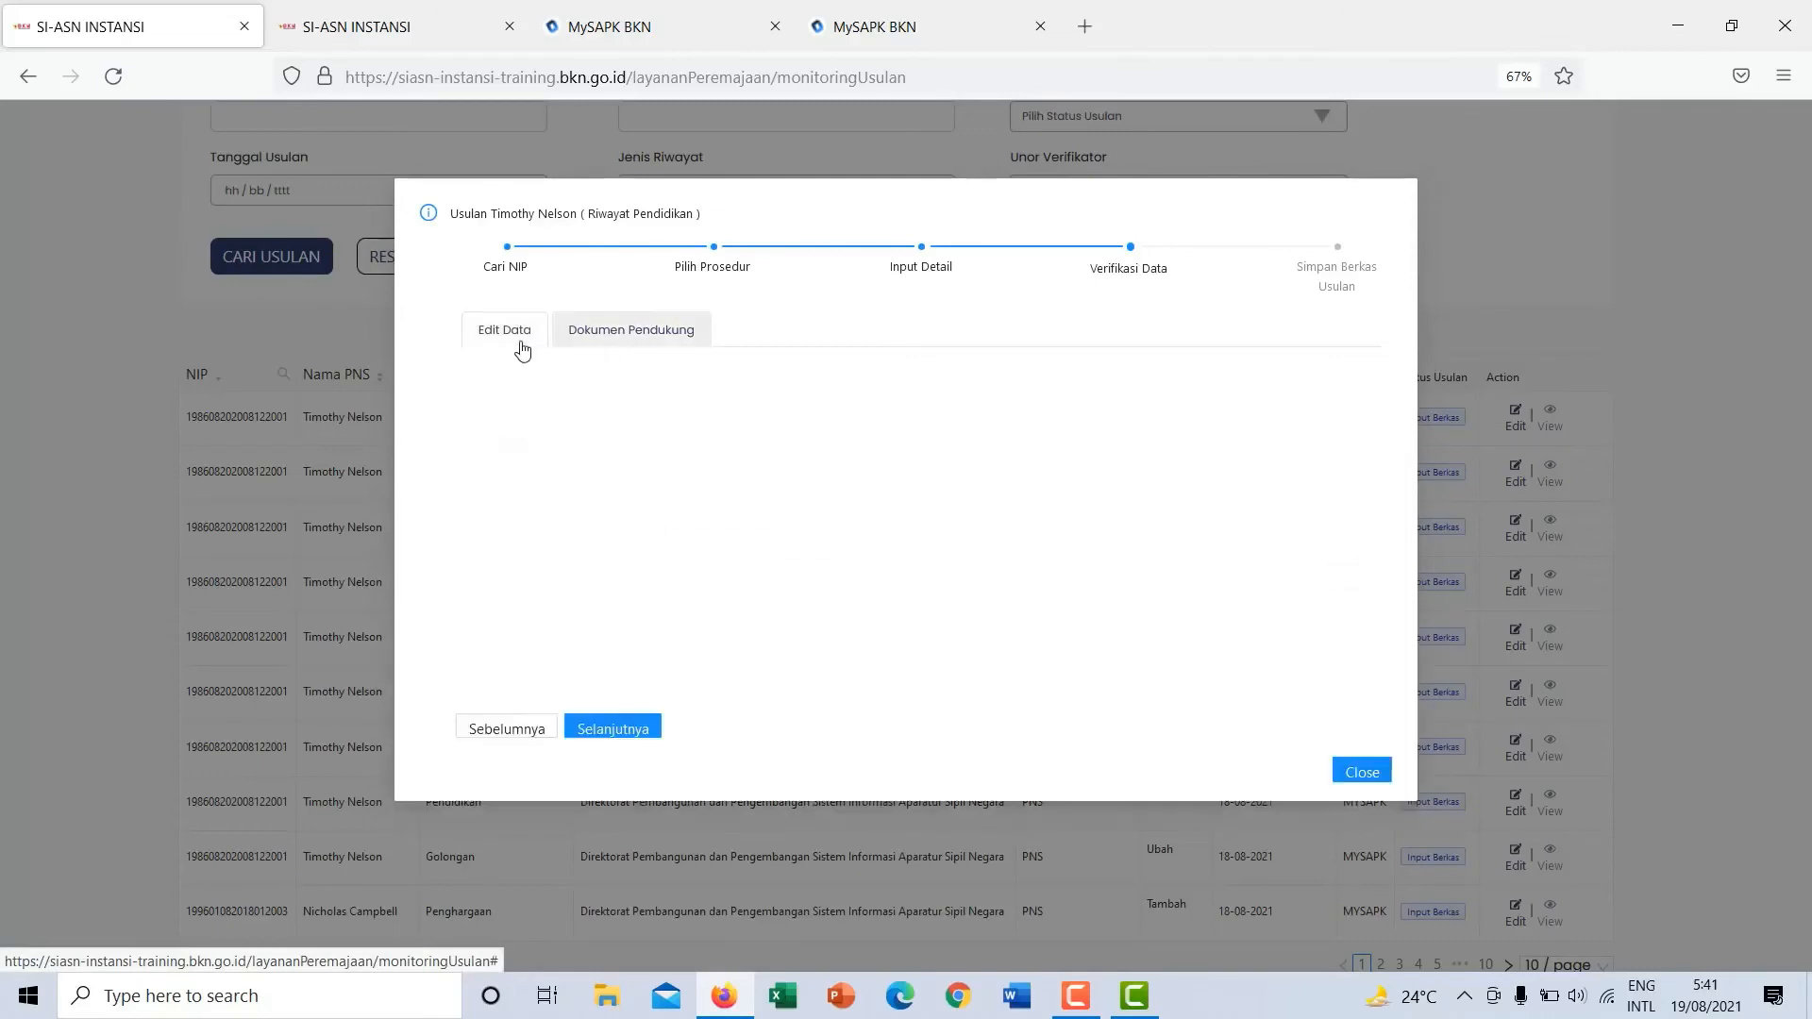
click(634, 733)
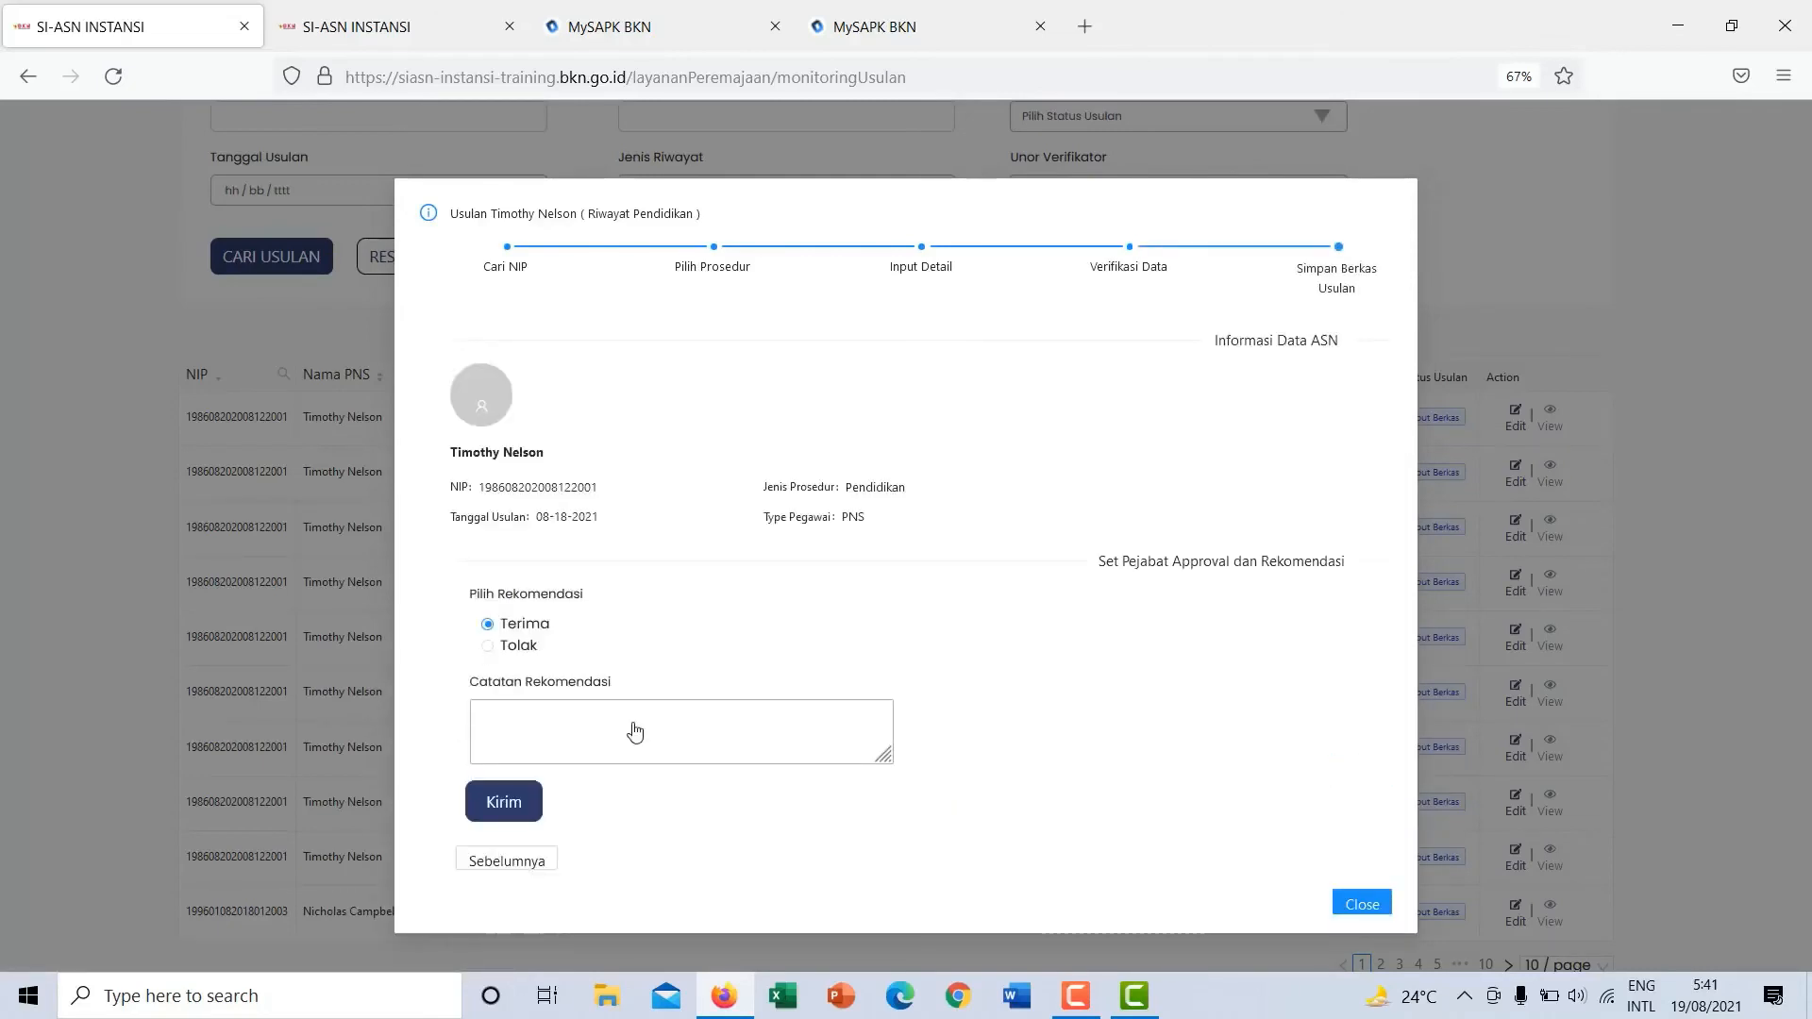
Reject the Pendidikan proposal with recommendation Tolak and the note "BELUM MENGAJUKAN PENCANTUMAN GELAR KE BKN", submit it and confirm the save.
click(488, 648)
click(519, 720)
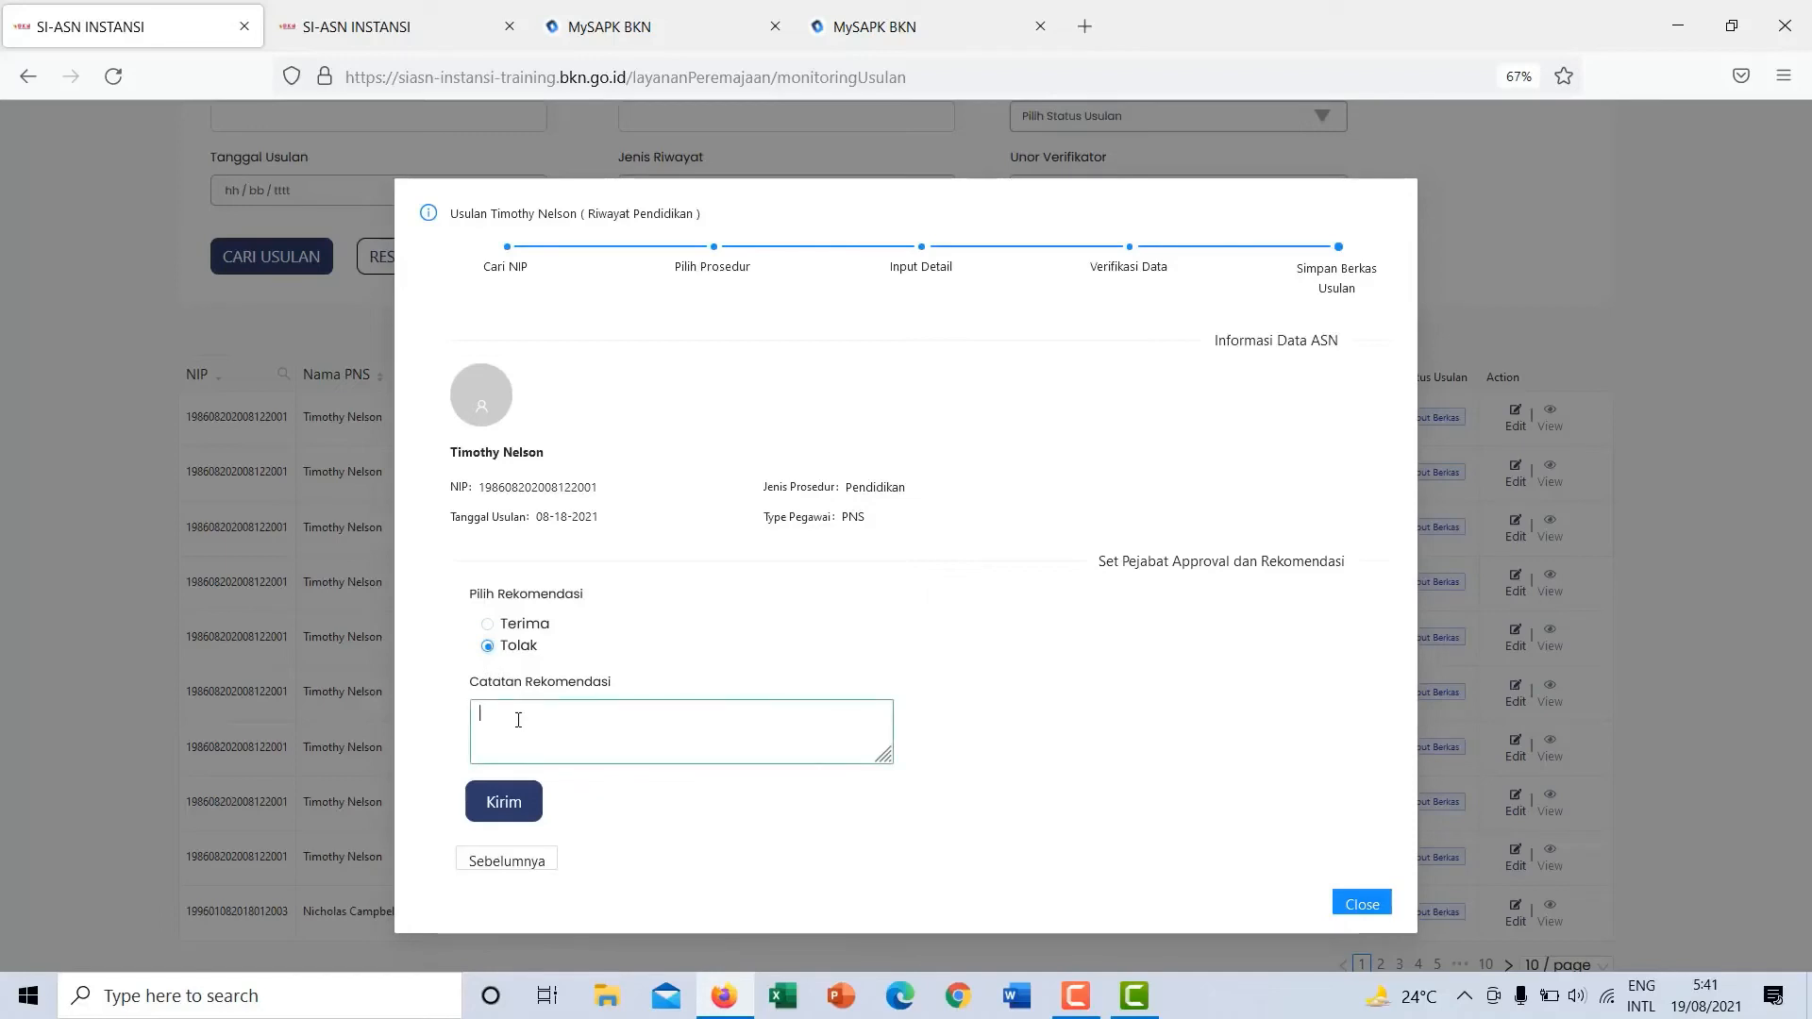
text(BELUM MENGAJU)
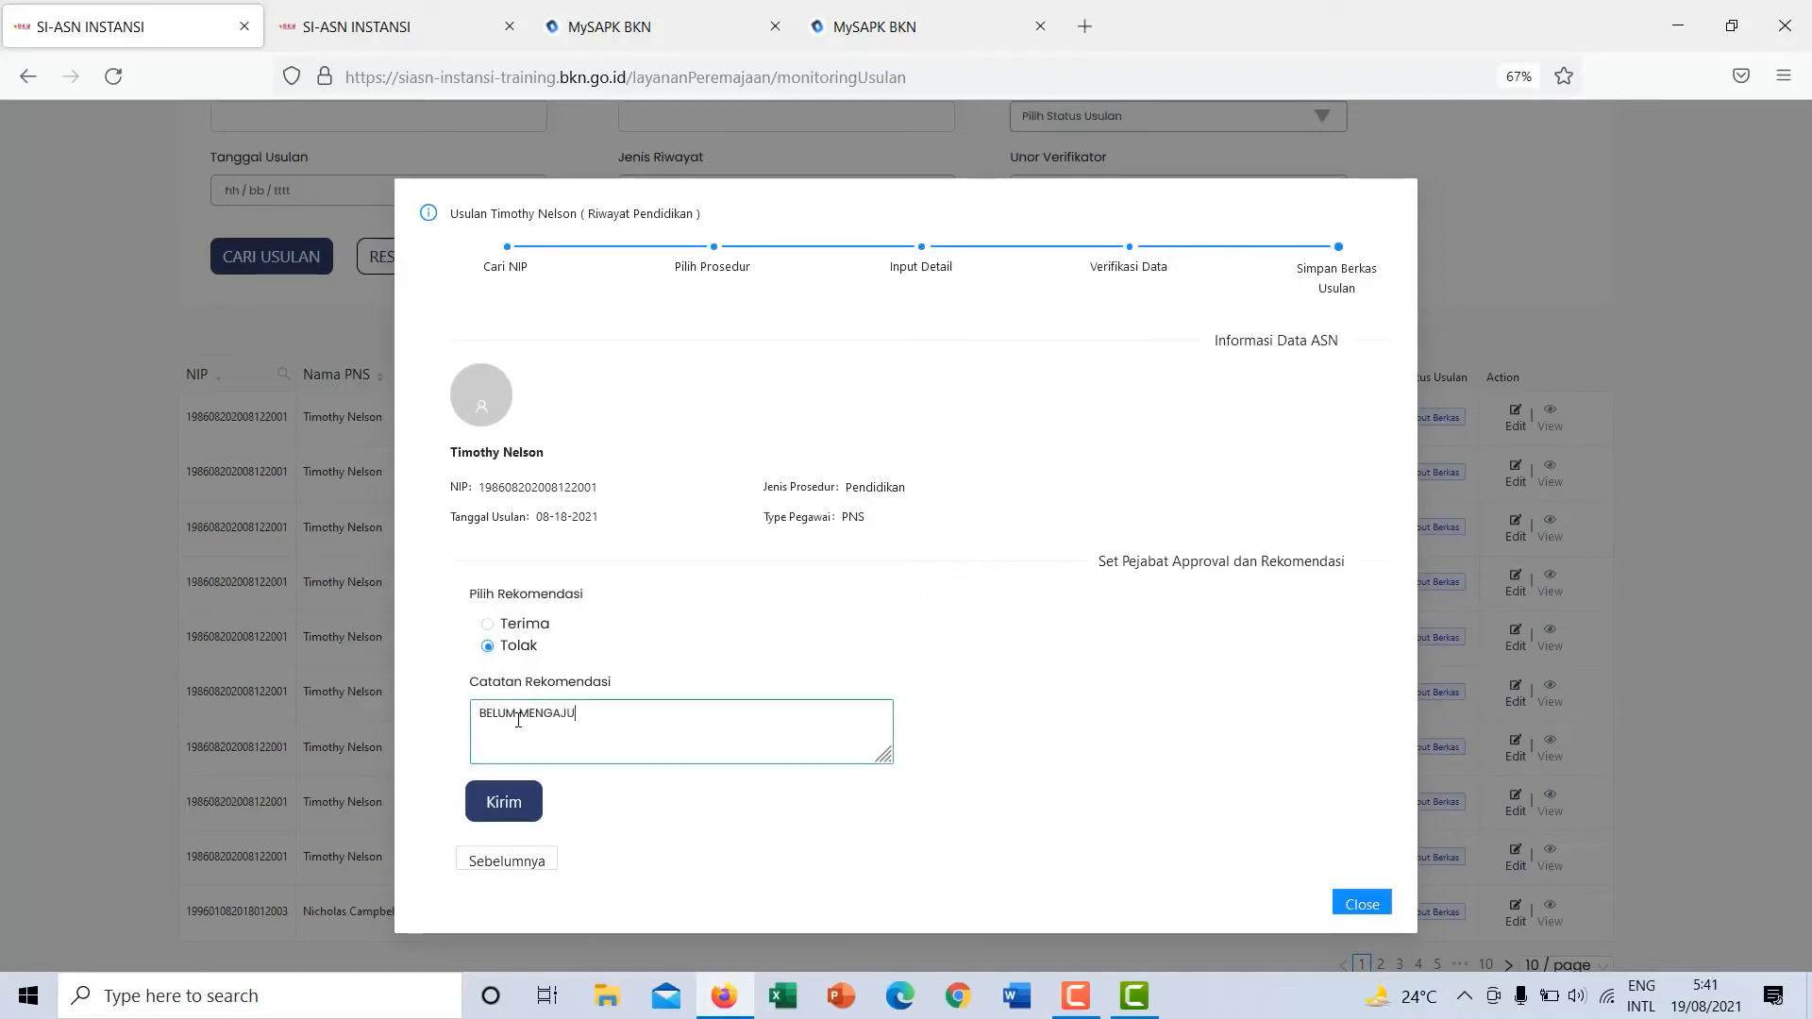
text(KAN PENCANTUMAN G)
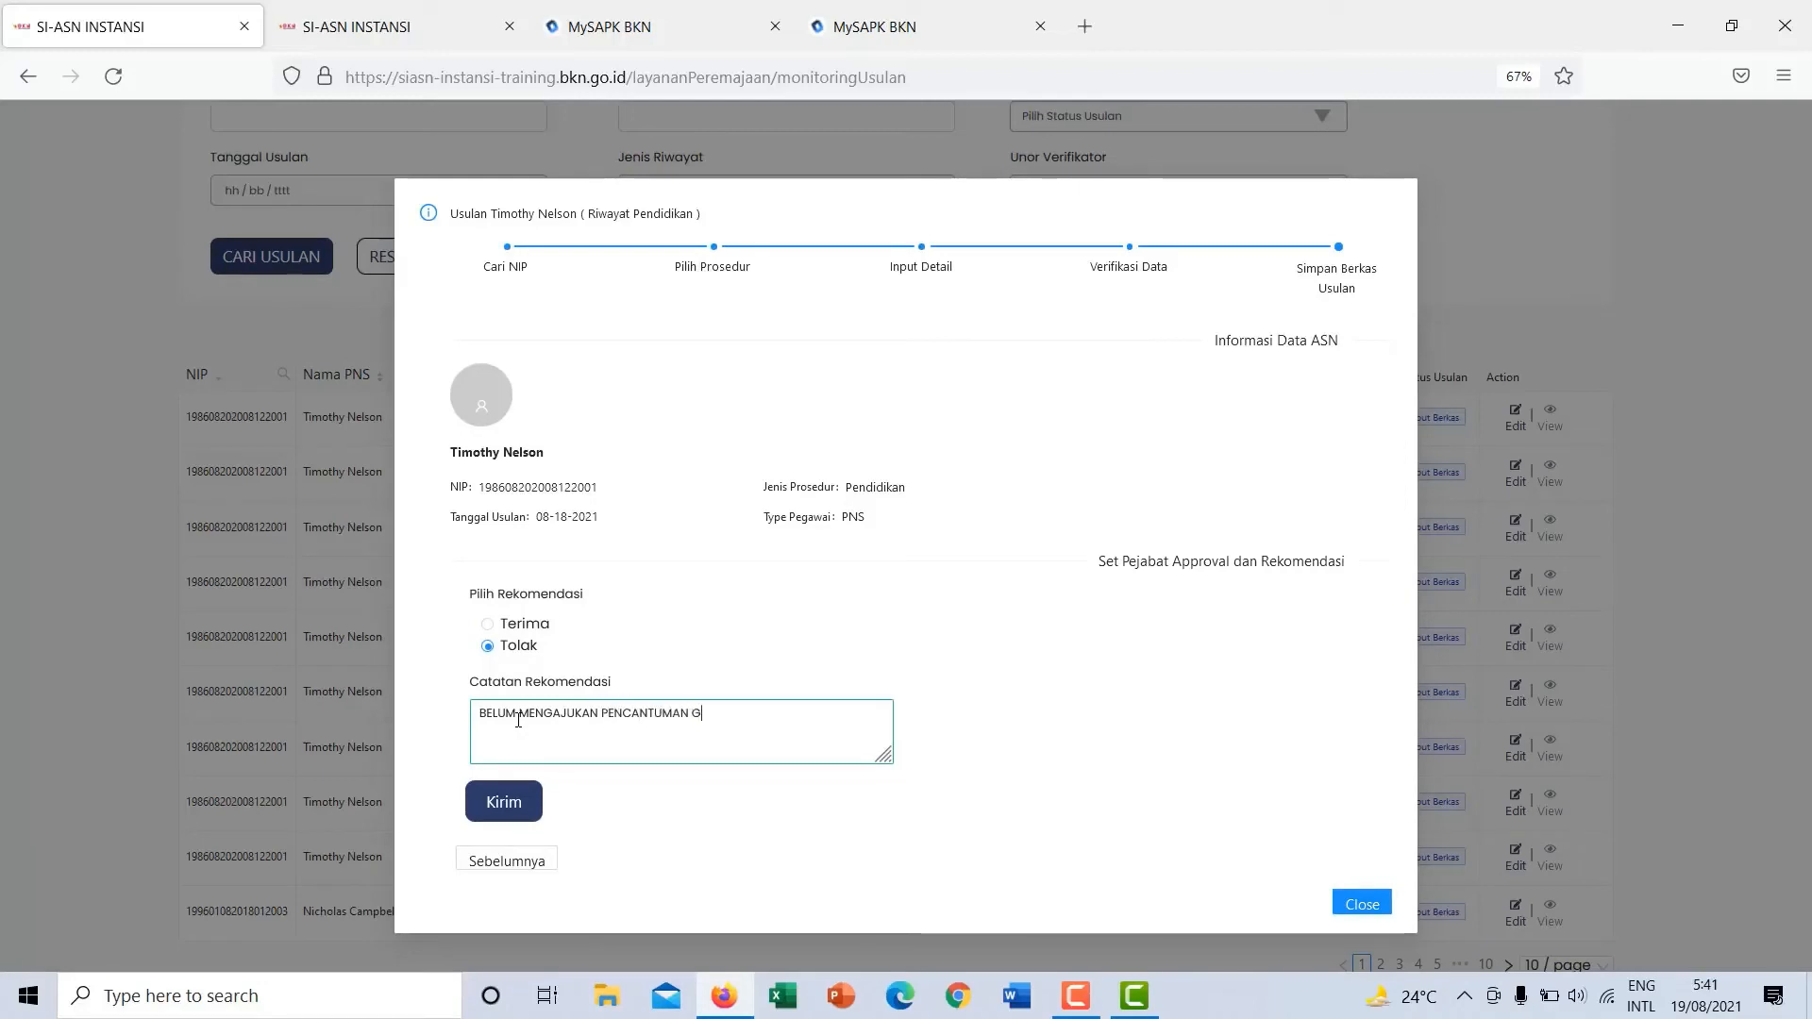
text(ELAR KE BKN)
click(501, 805)
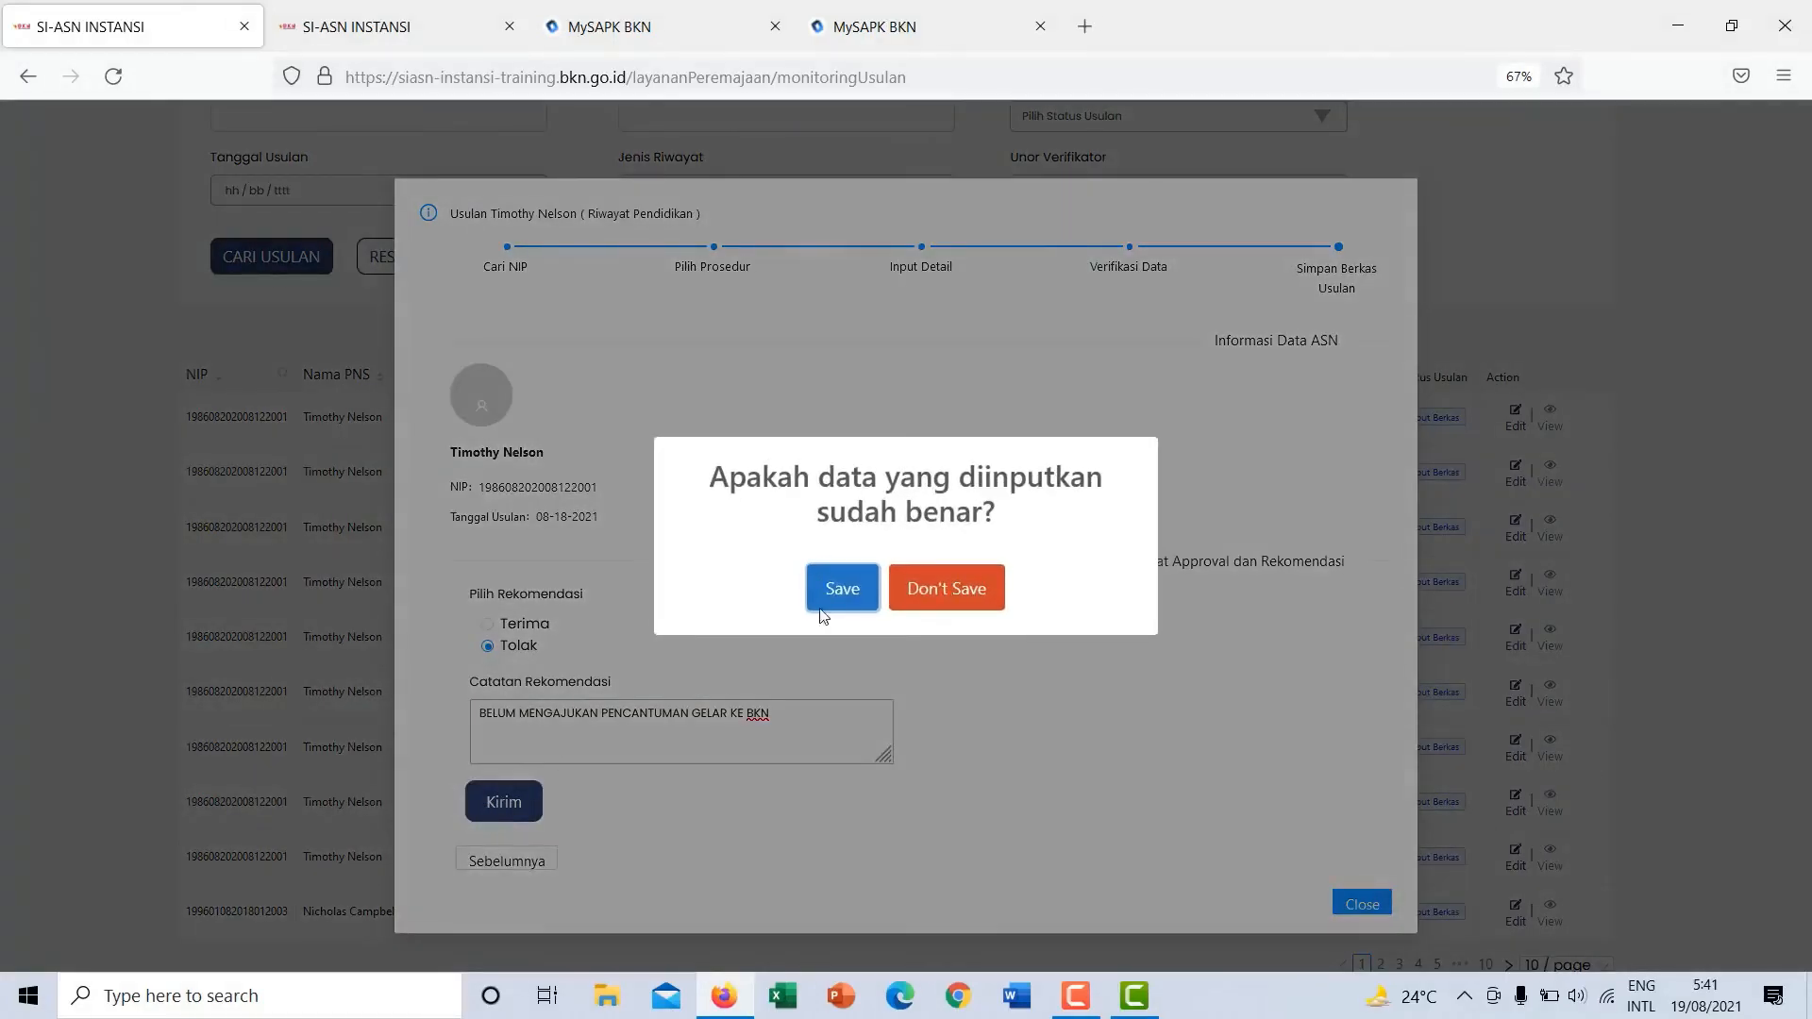
click(828, 600)
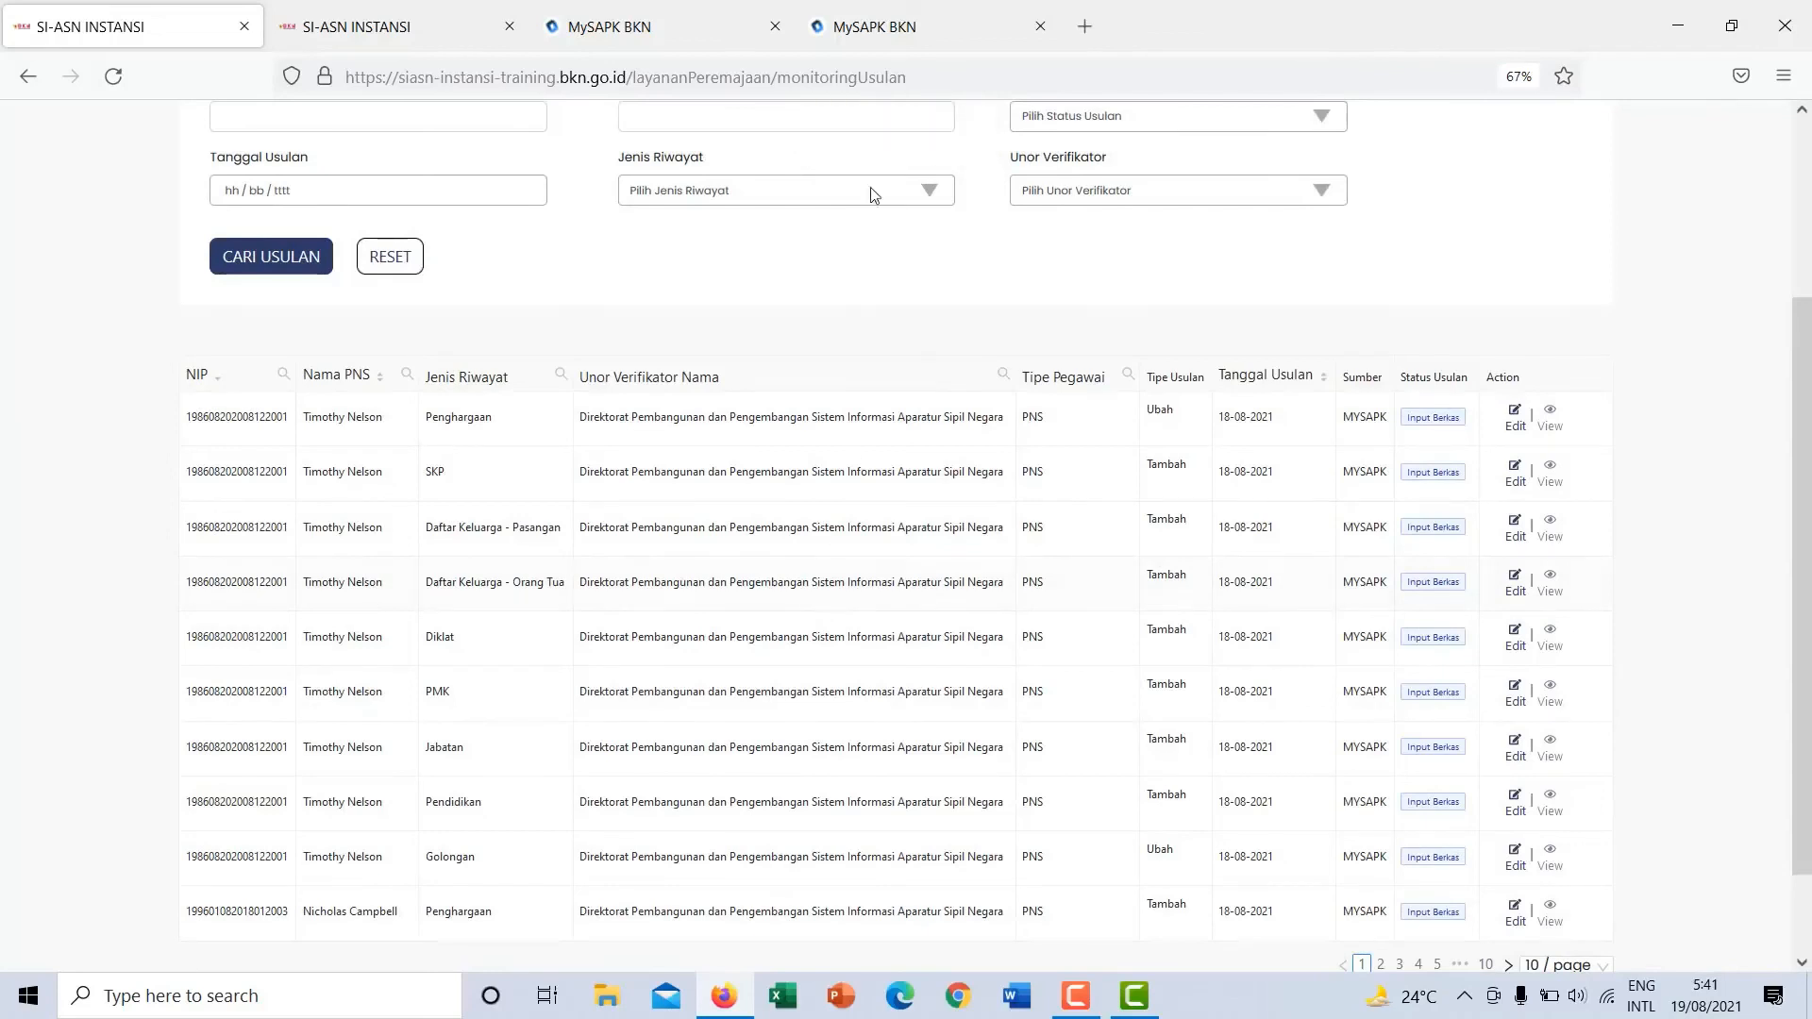
Switch to MySAPK BKN, reload the submission history and check the status of the Pendidikan proposal.
click(906, 18)
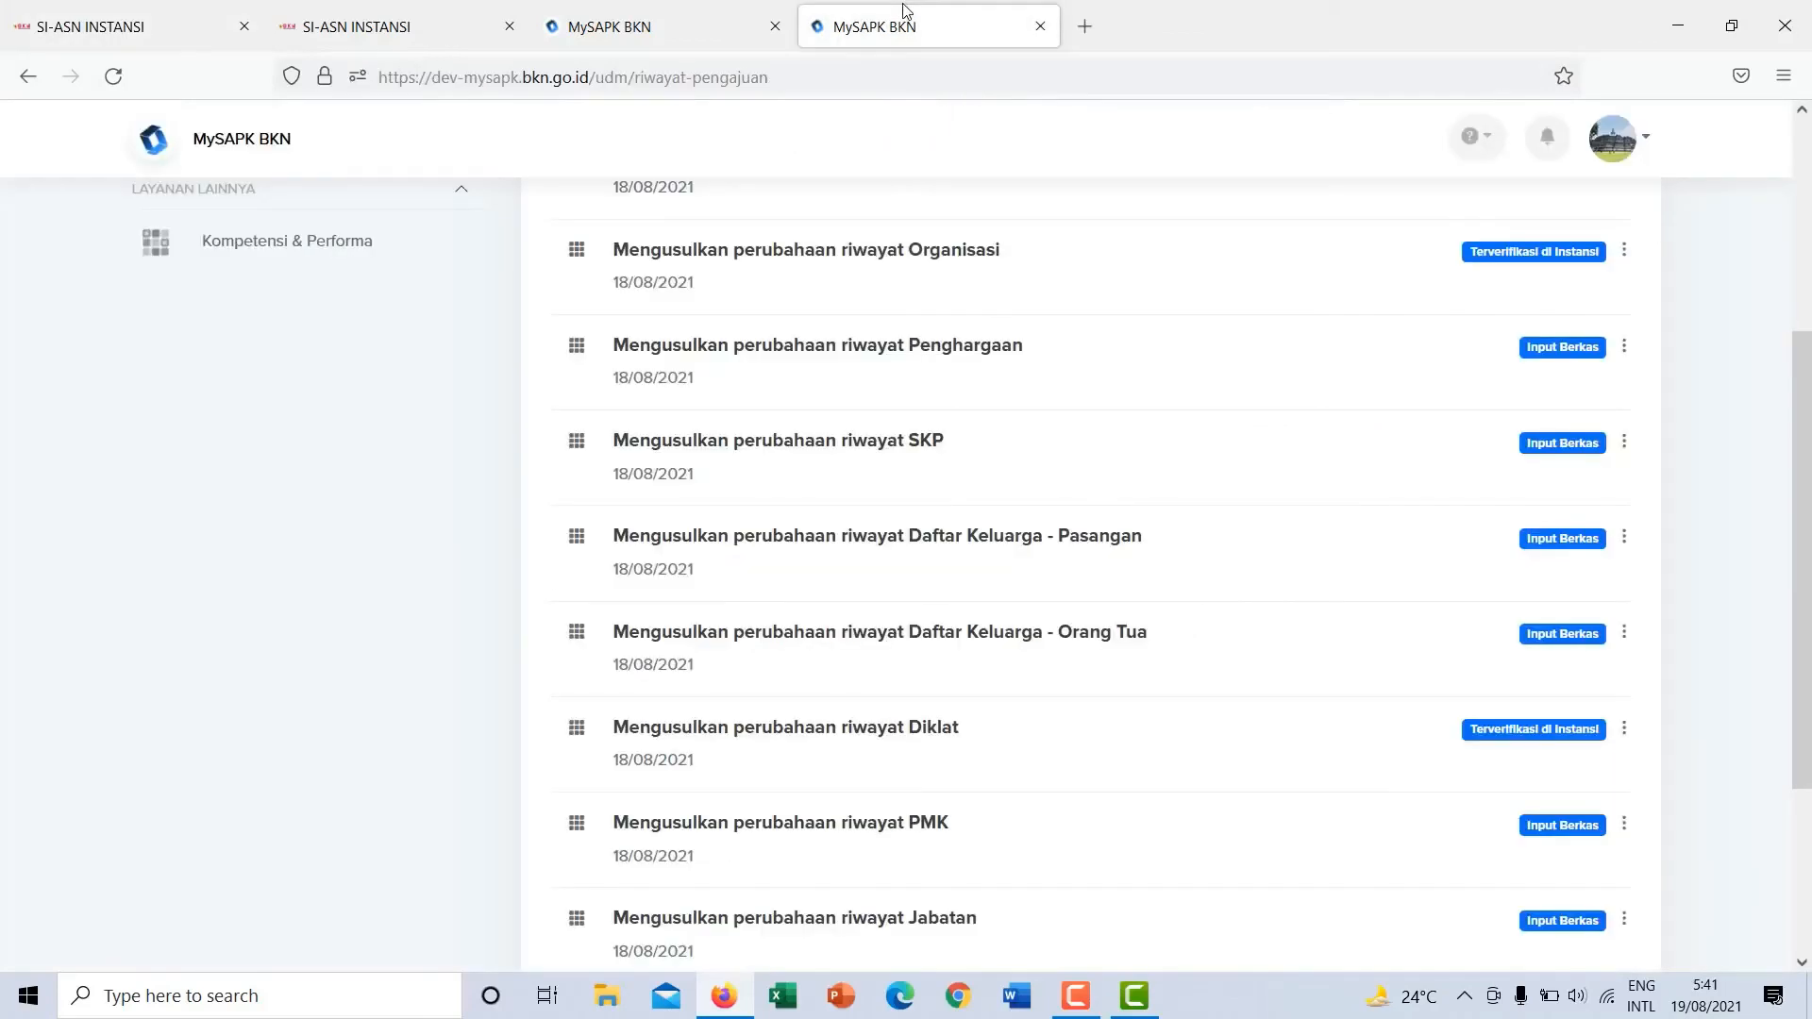
click(113, 76)
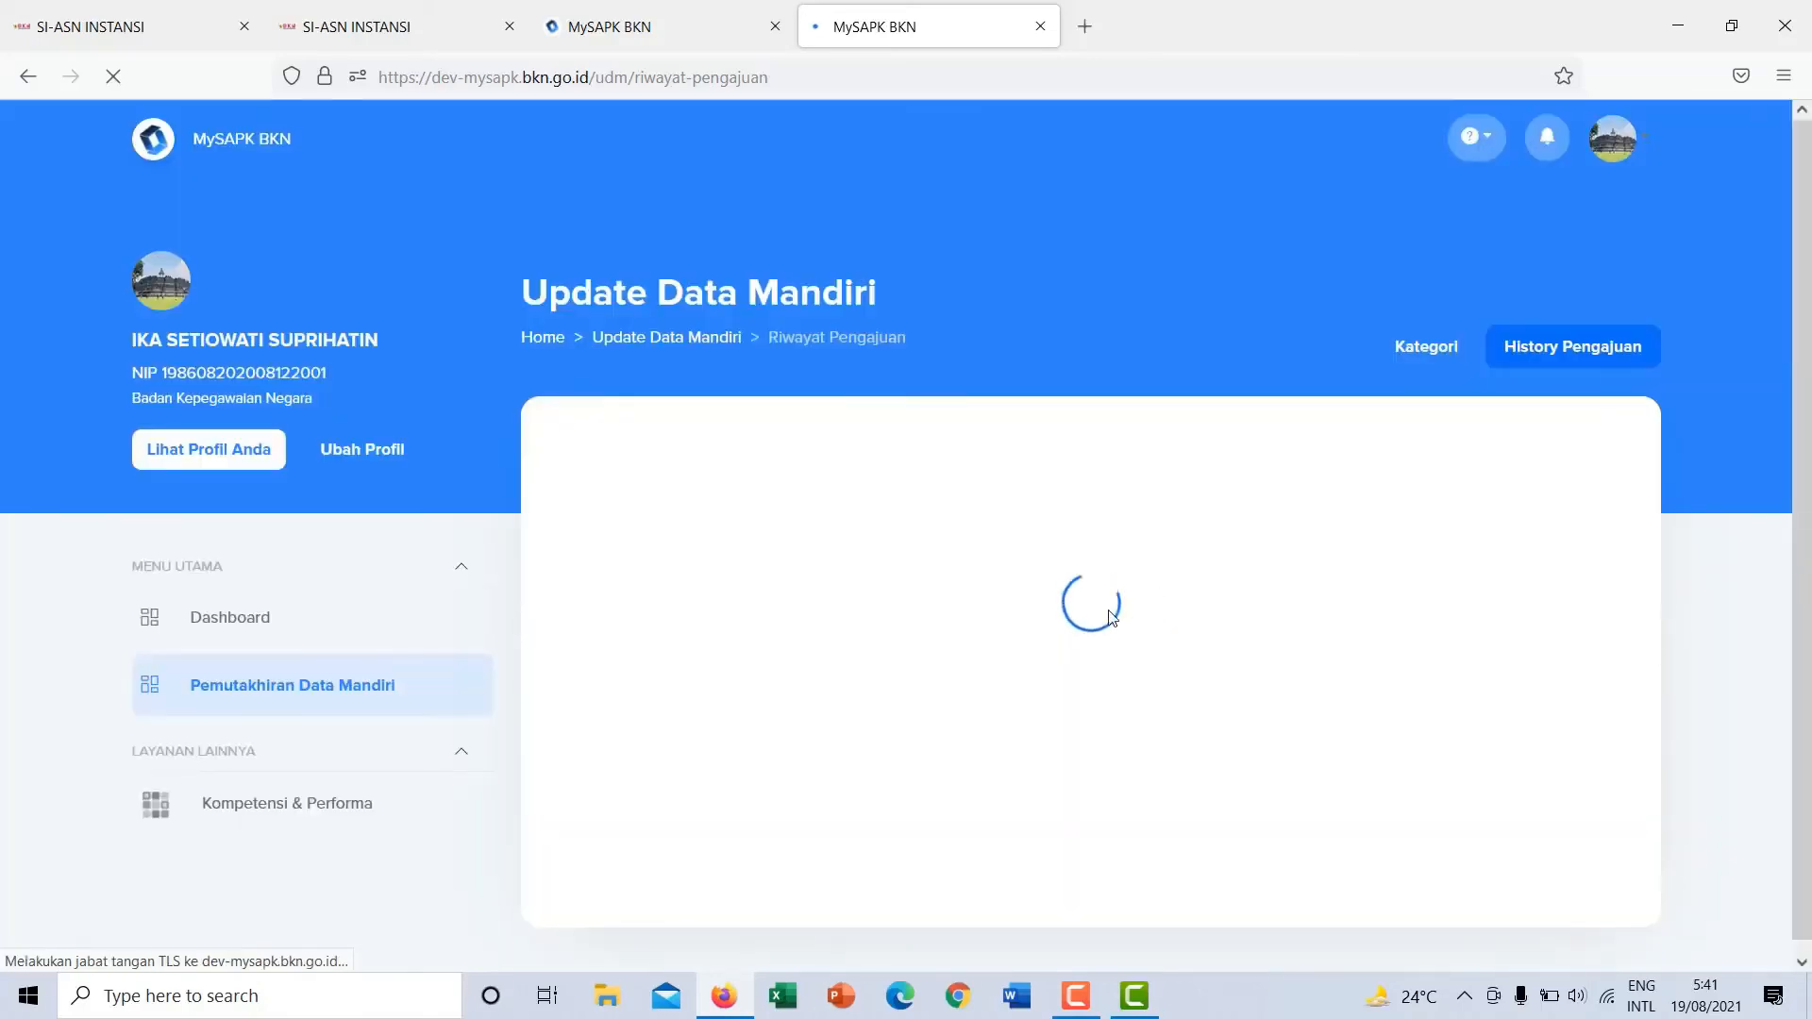
scroll(1201, 611, down, 2)
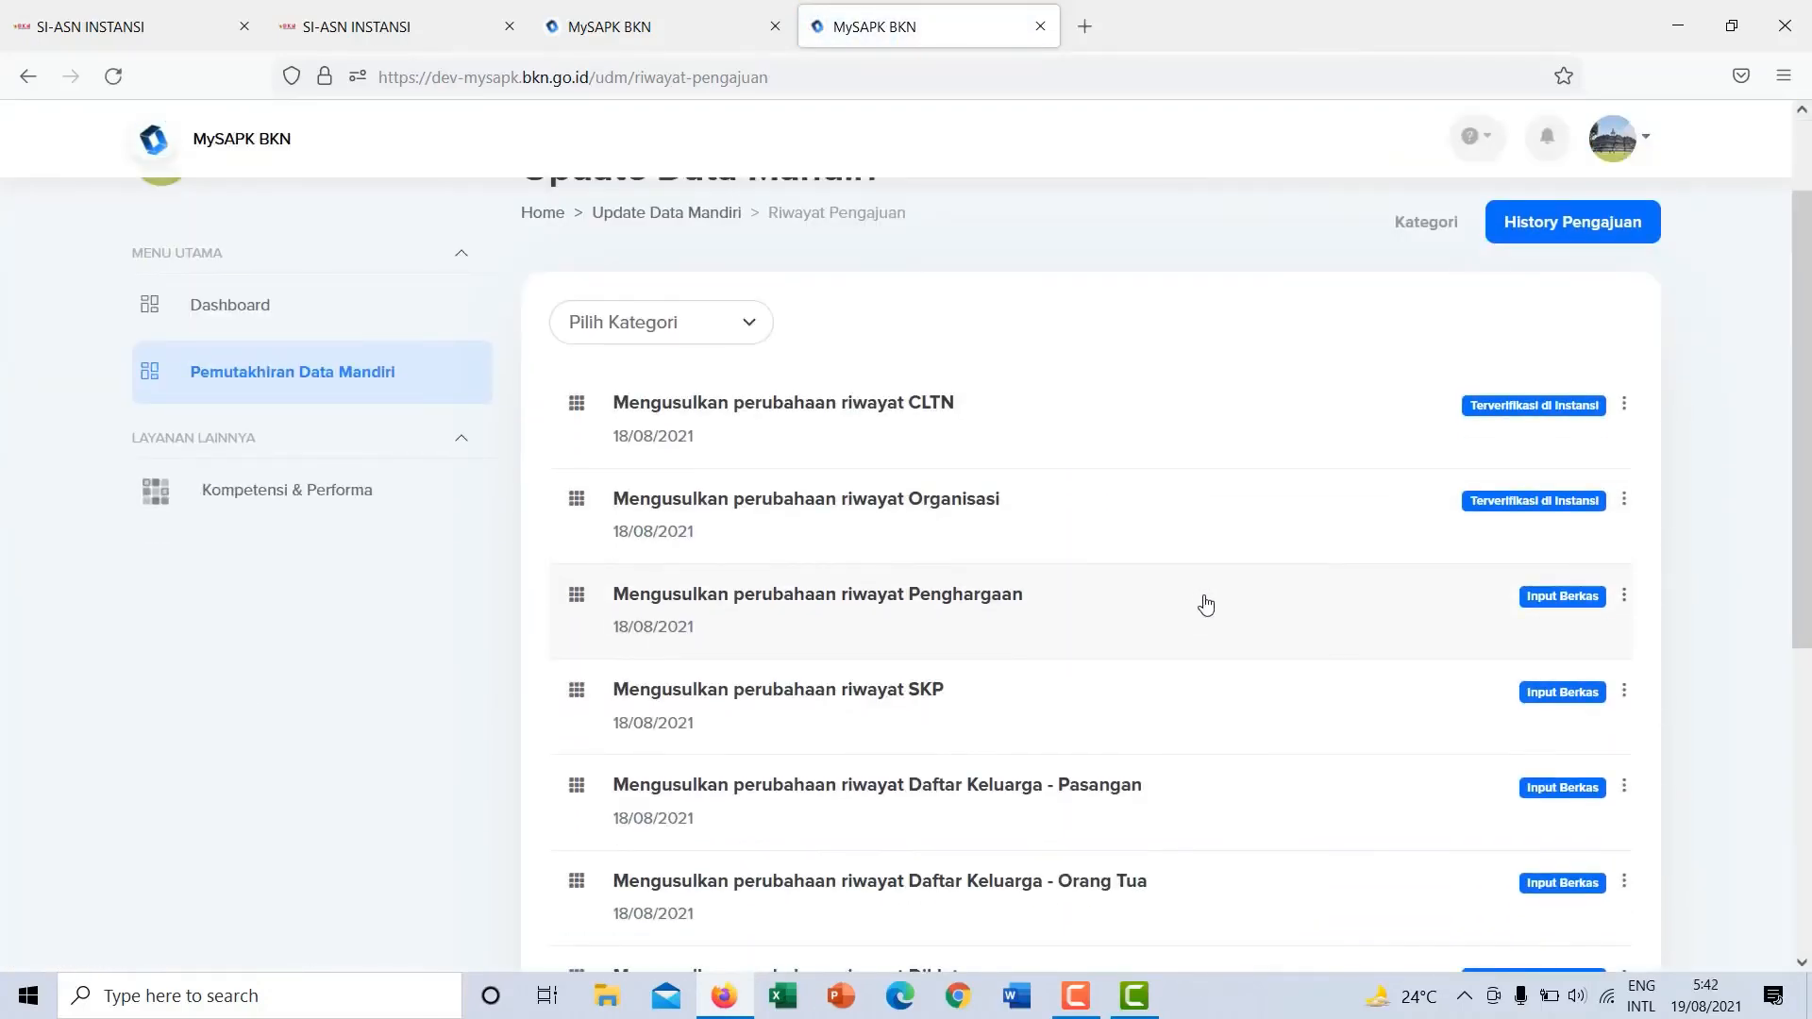
scroll(1038, 698, down, 5)
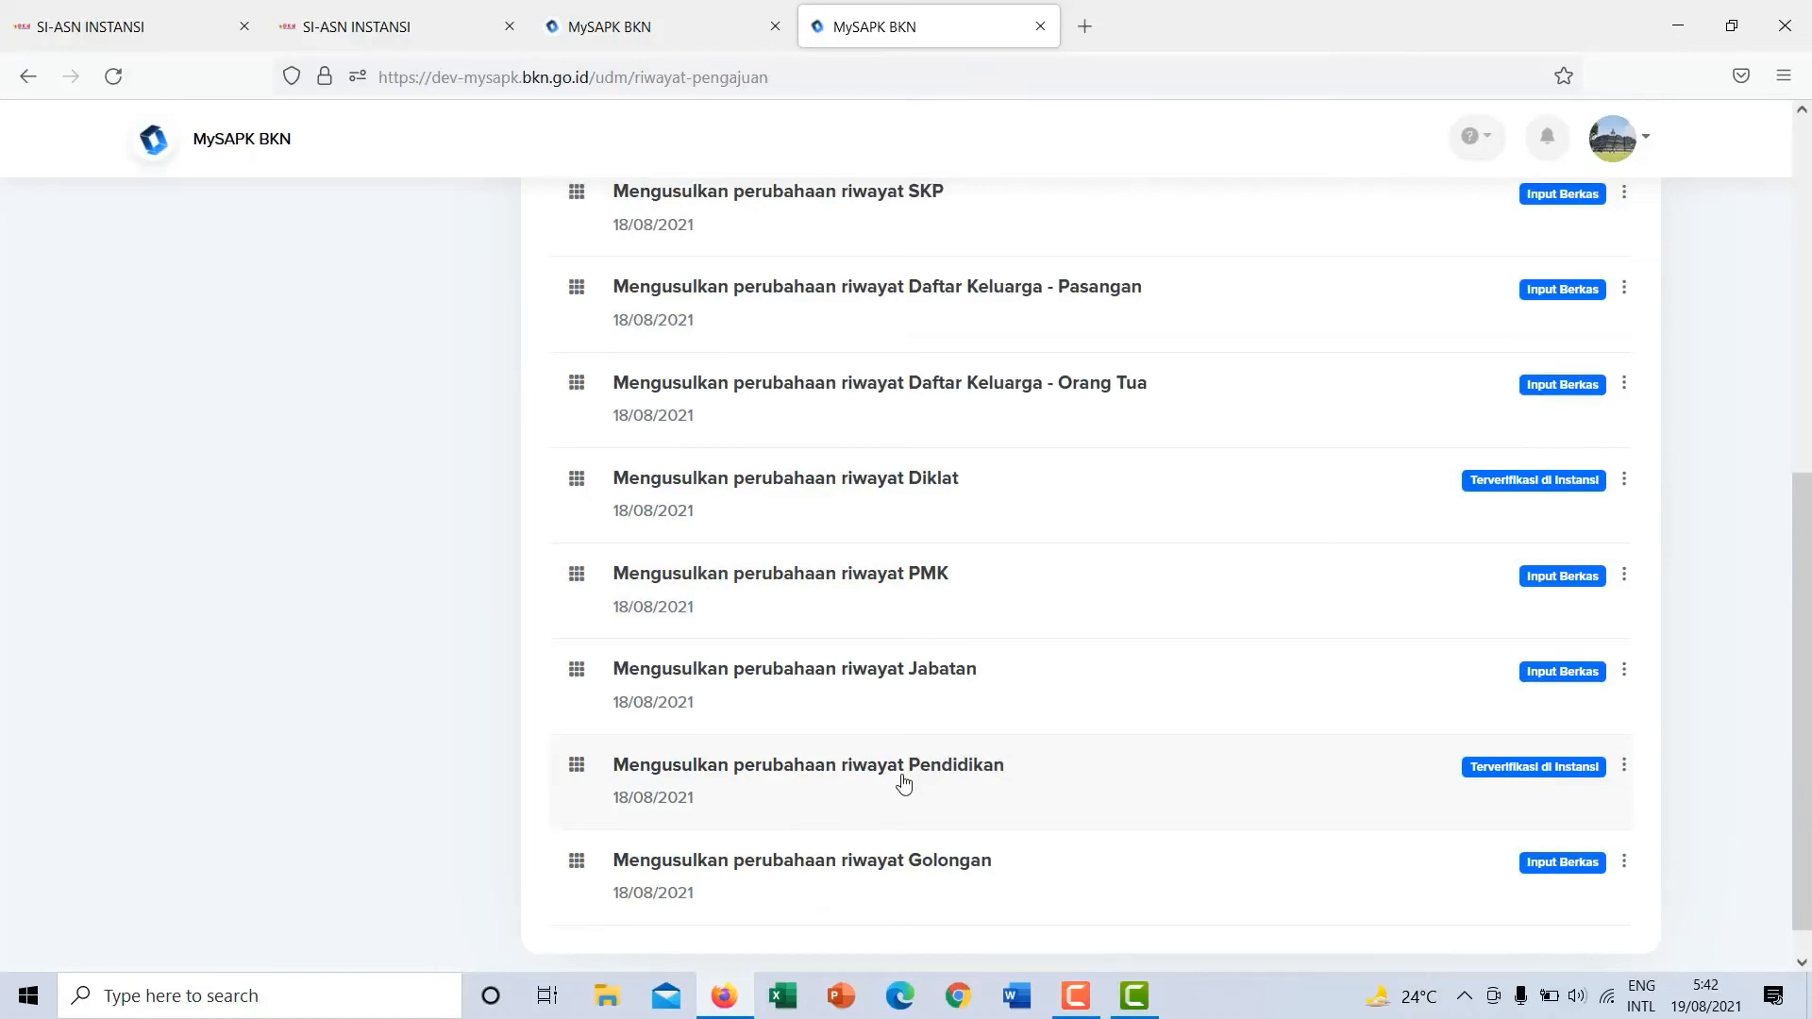
scroll(904, 784, up, 3)
scroll(903, 784, down, 4)
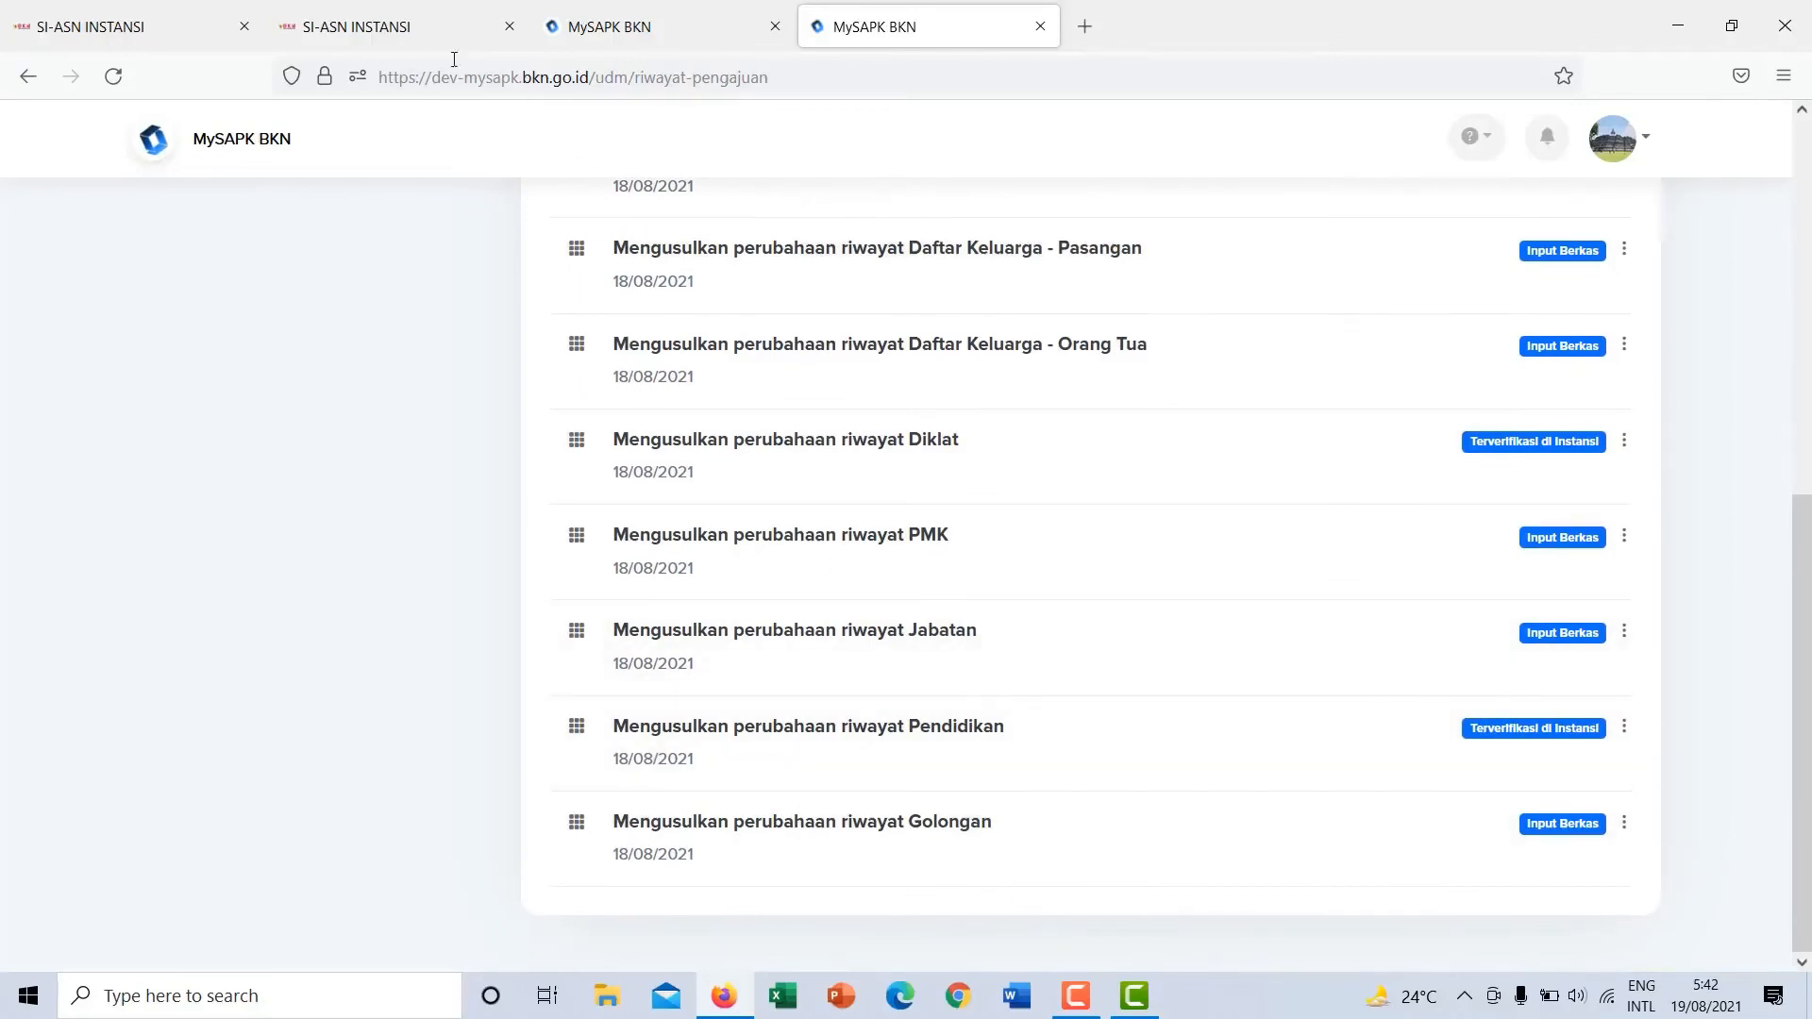
Switch to SI-ASN Instansi, open Teken Usul under Layanan Peremajaan and look over the list of verified proposals.
click(67, 24)
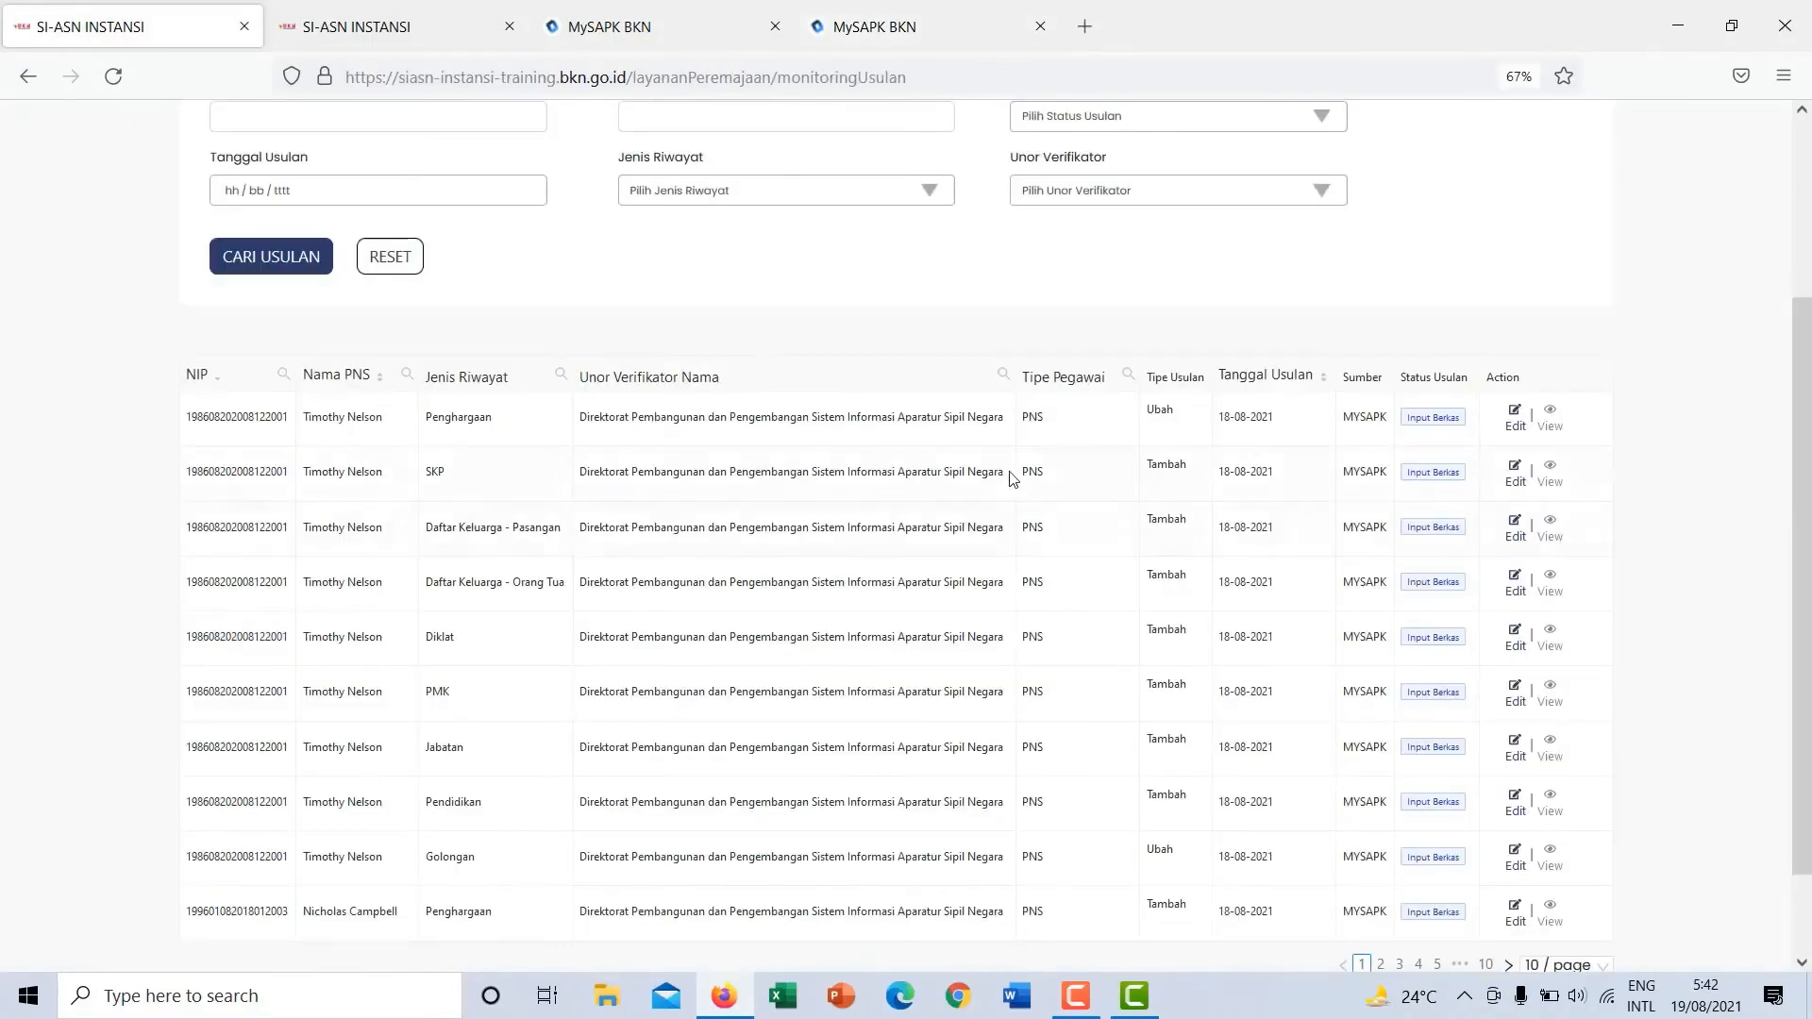
scroll(1029, 469, up, 3)
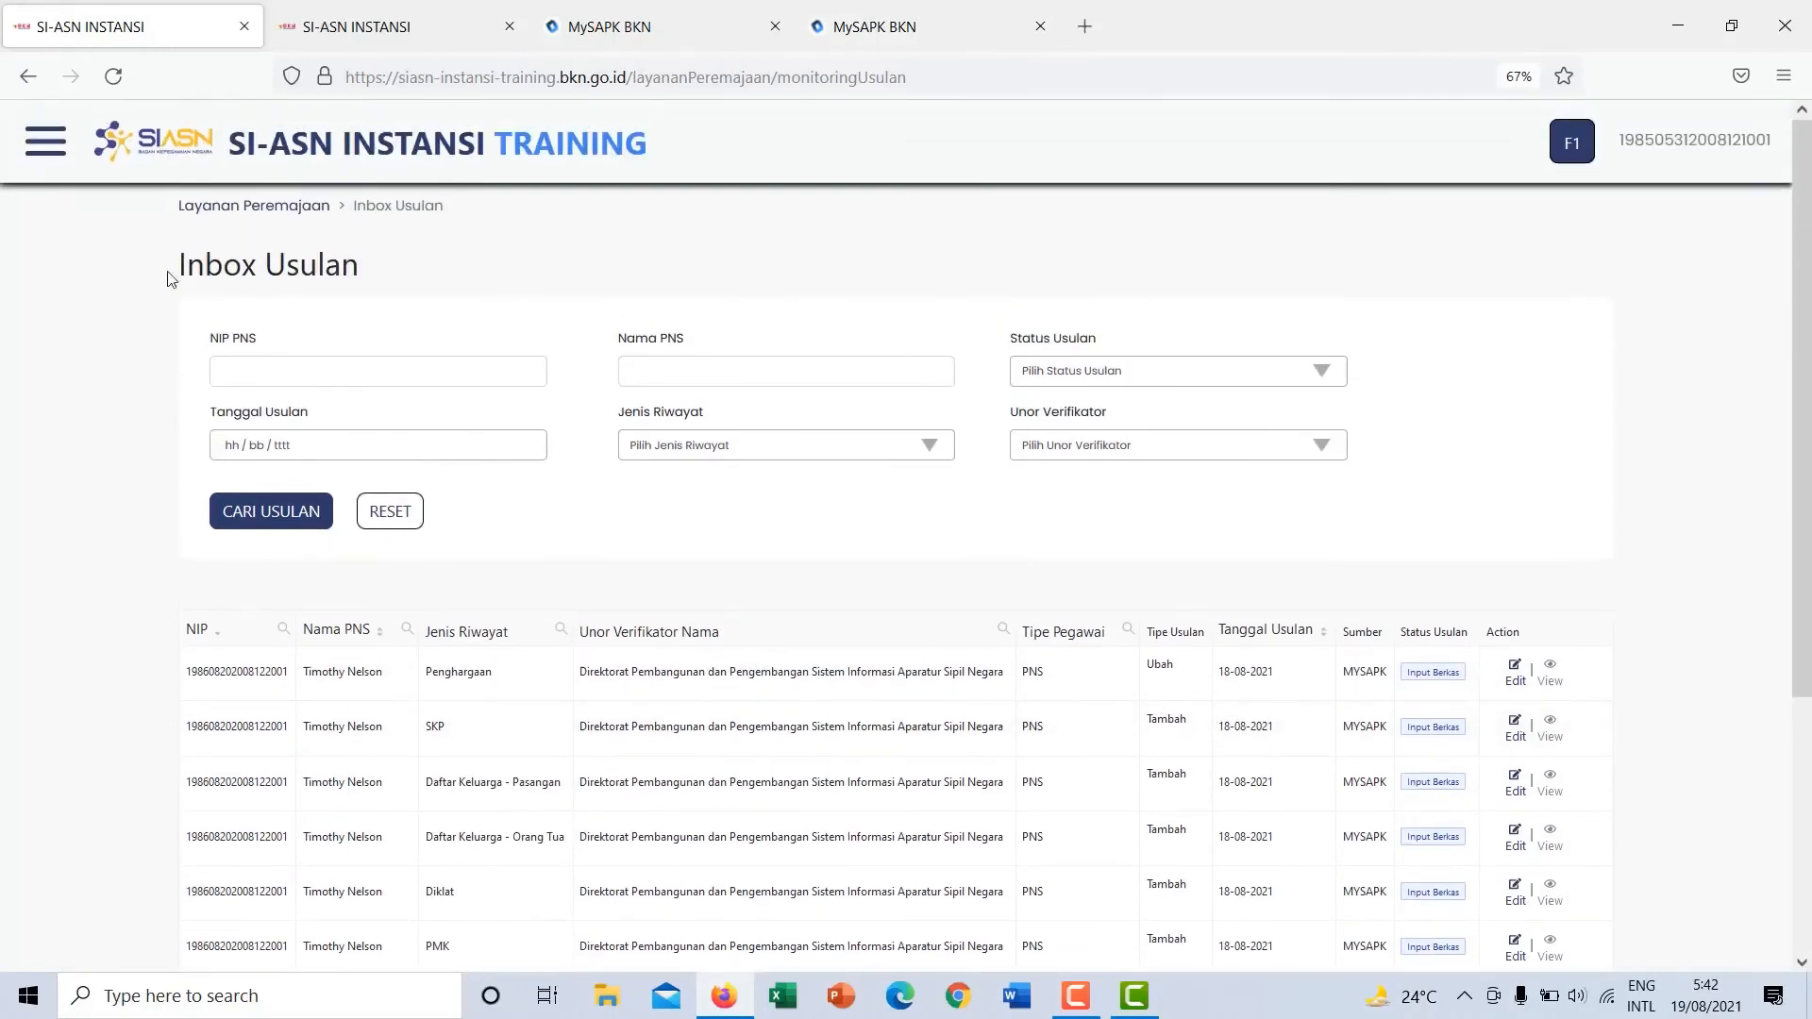
click(38, 162)
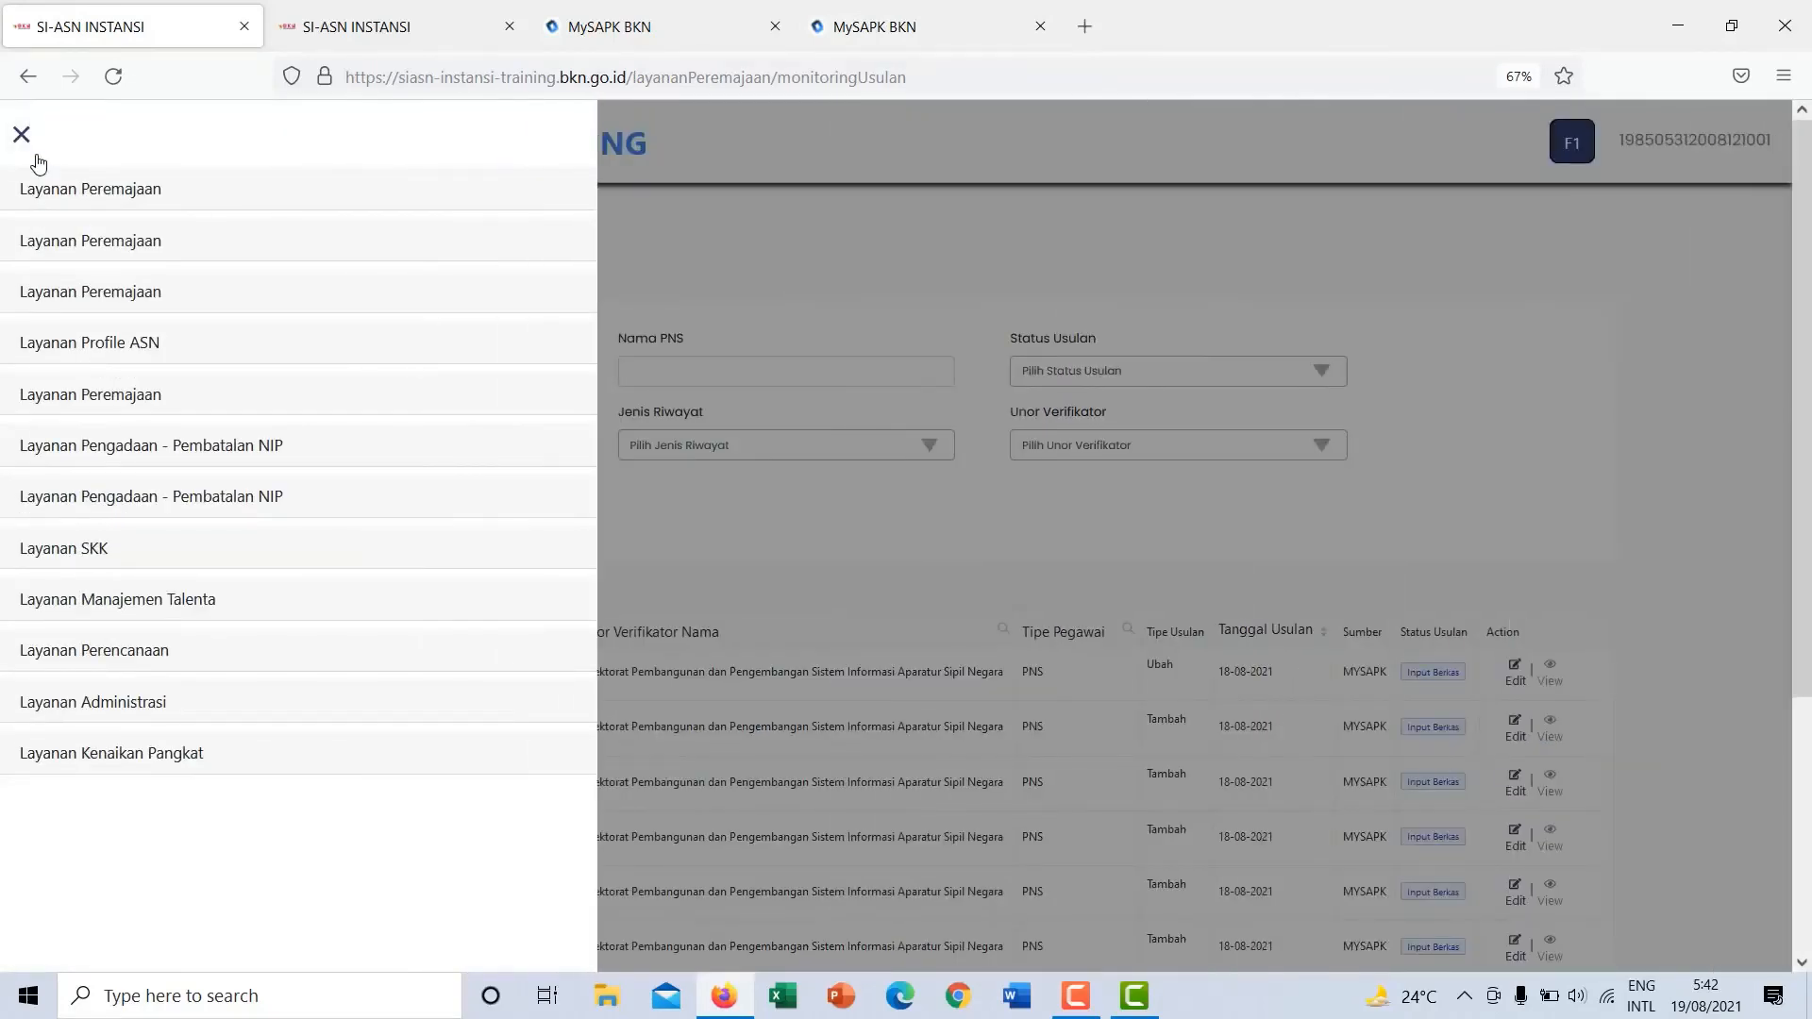
click(105, 397)
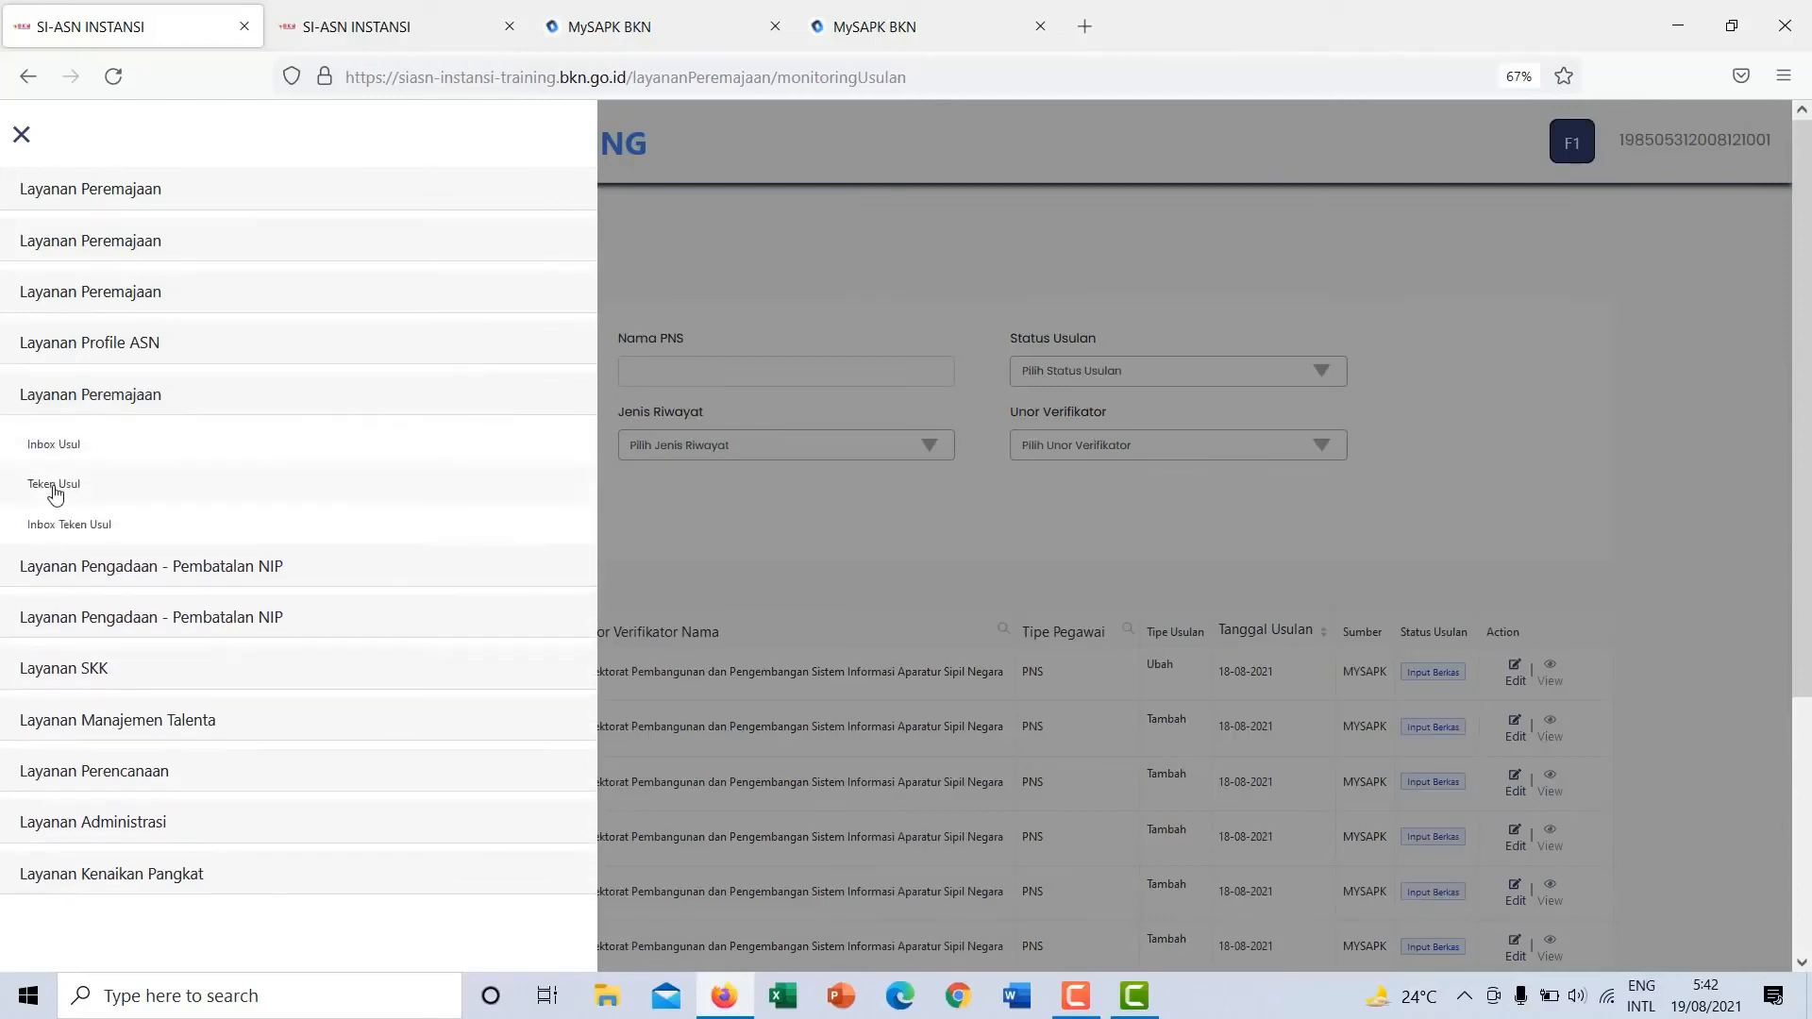
click(53, 485)
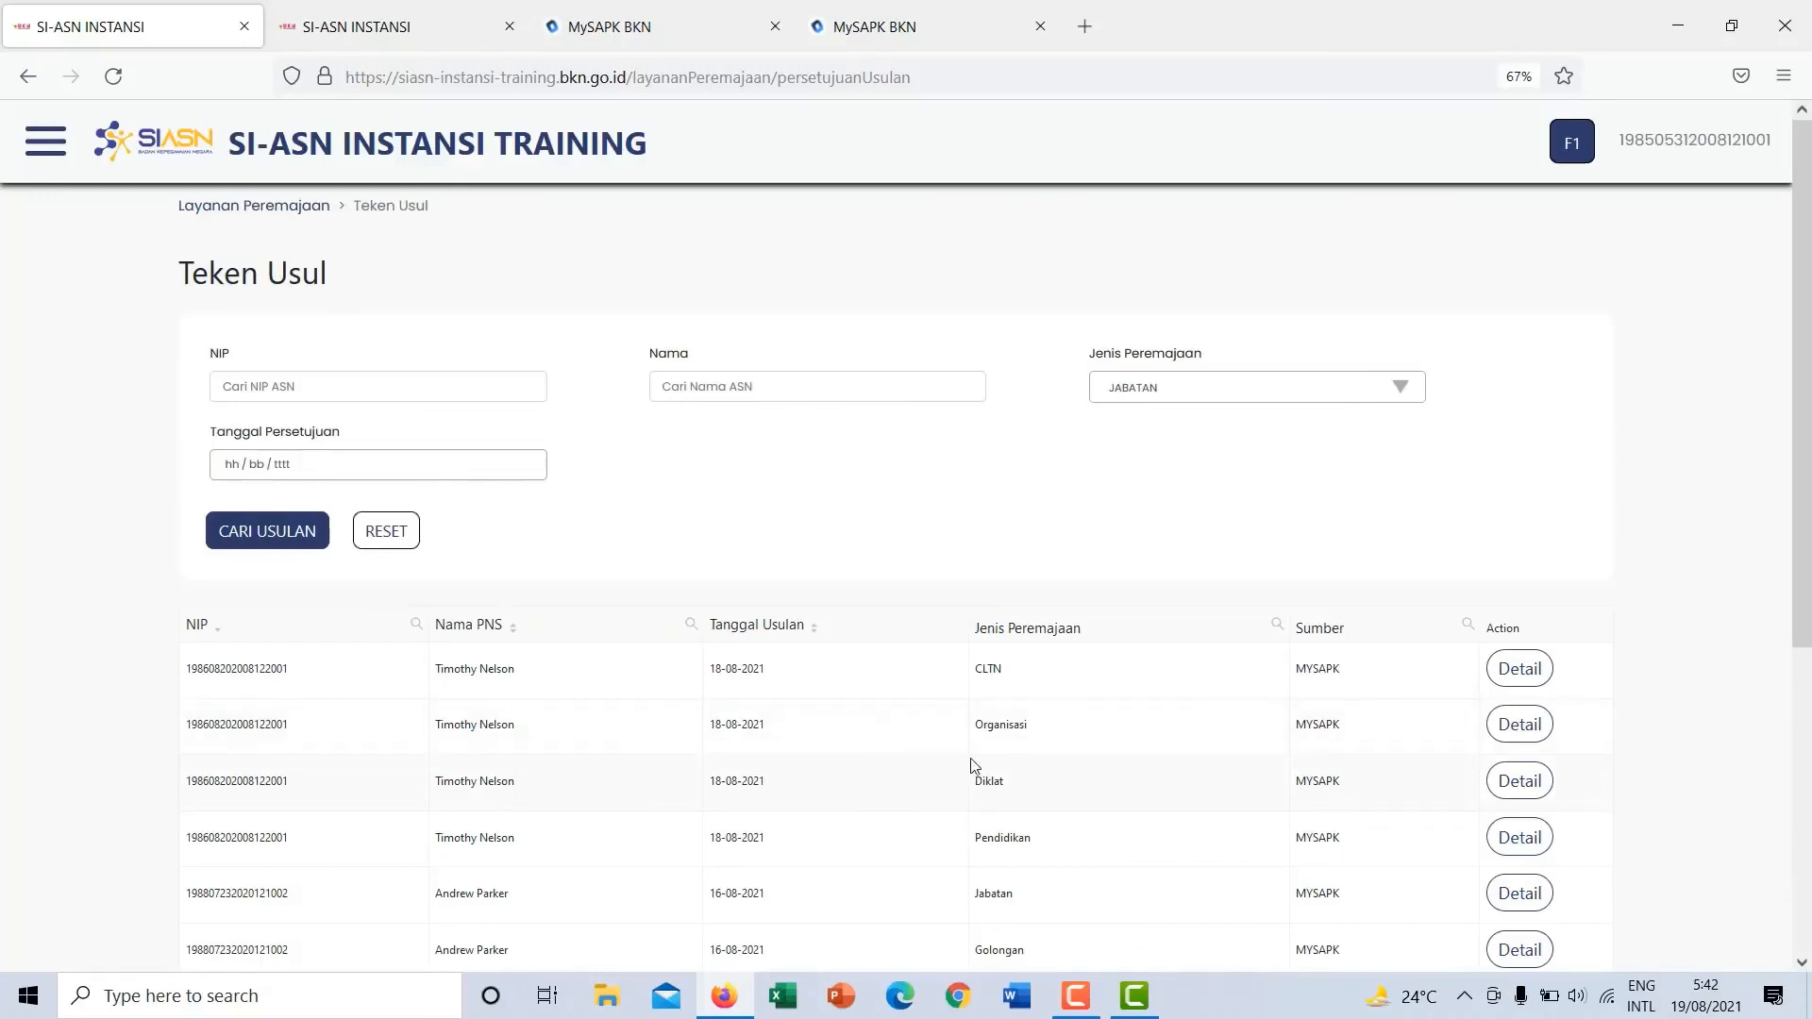
scroll(981, 760, down, 1)
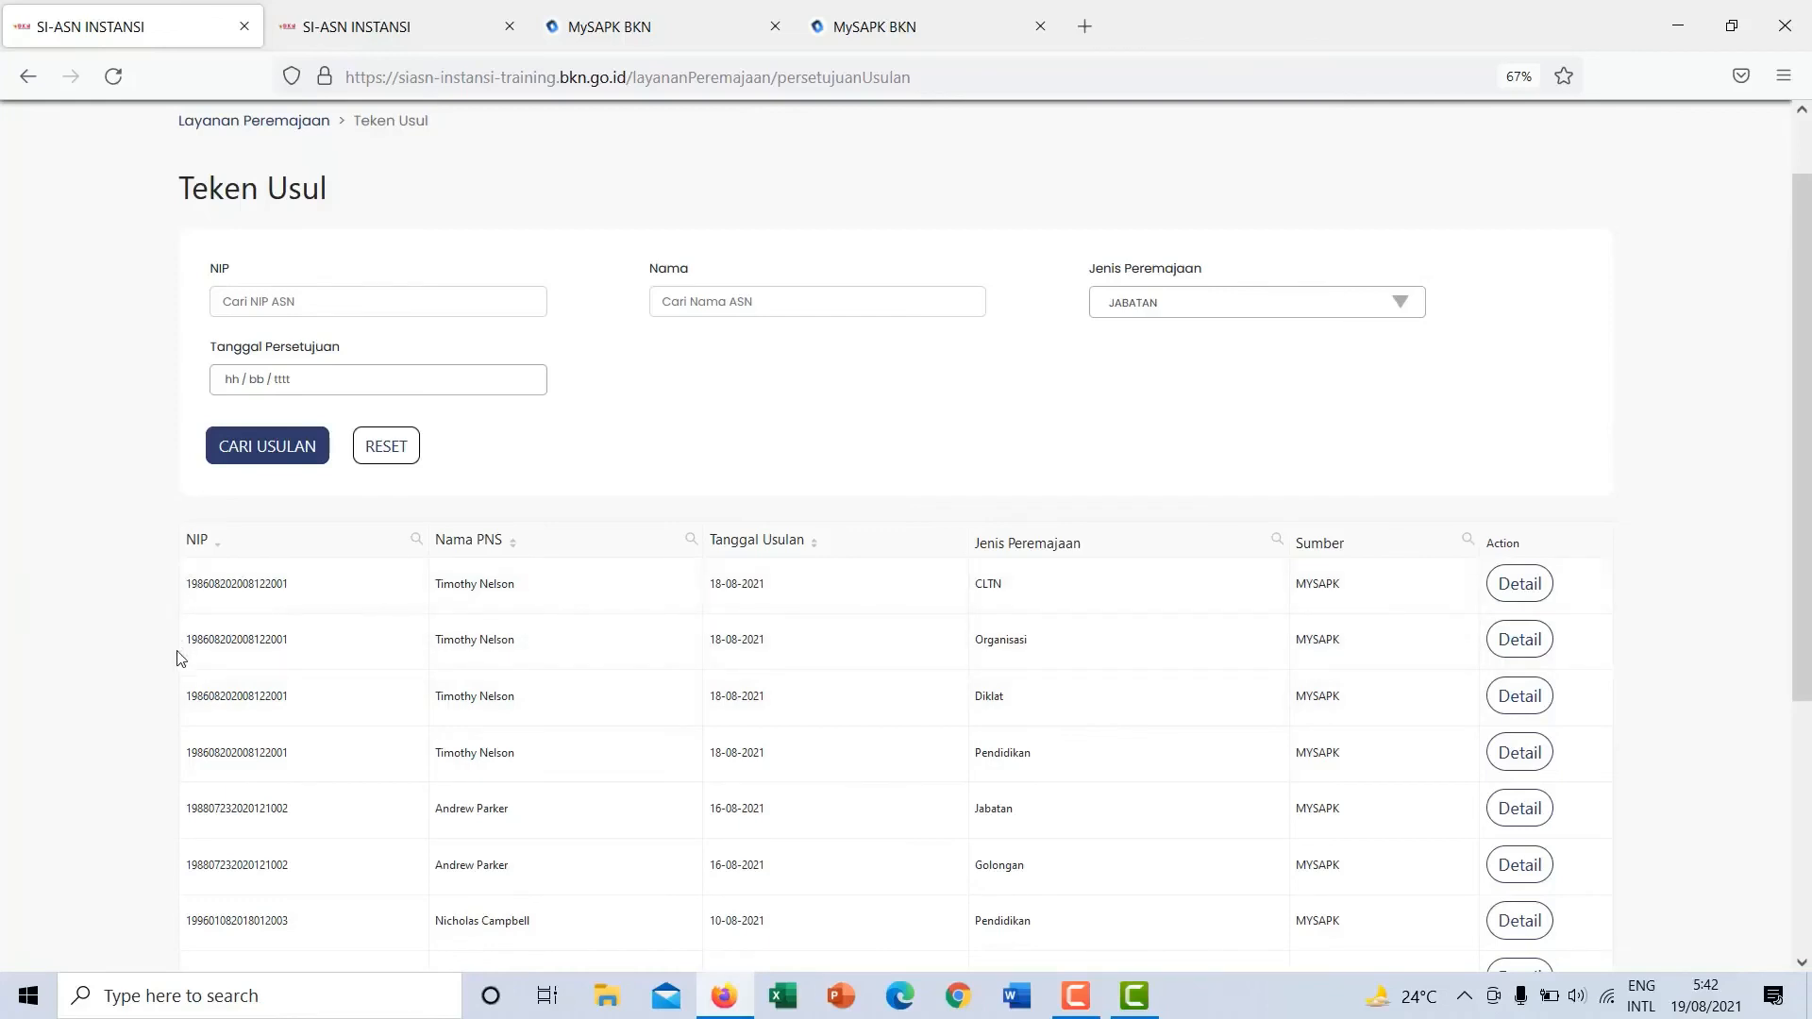
scroll(178, 597, down, 4)
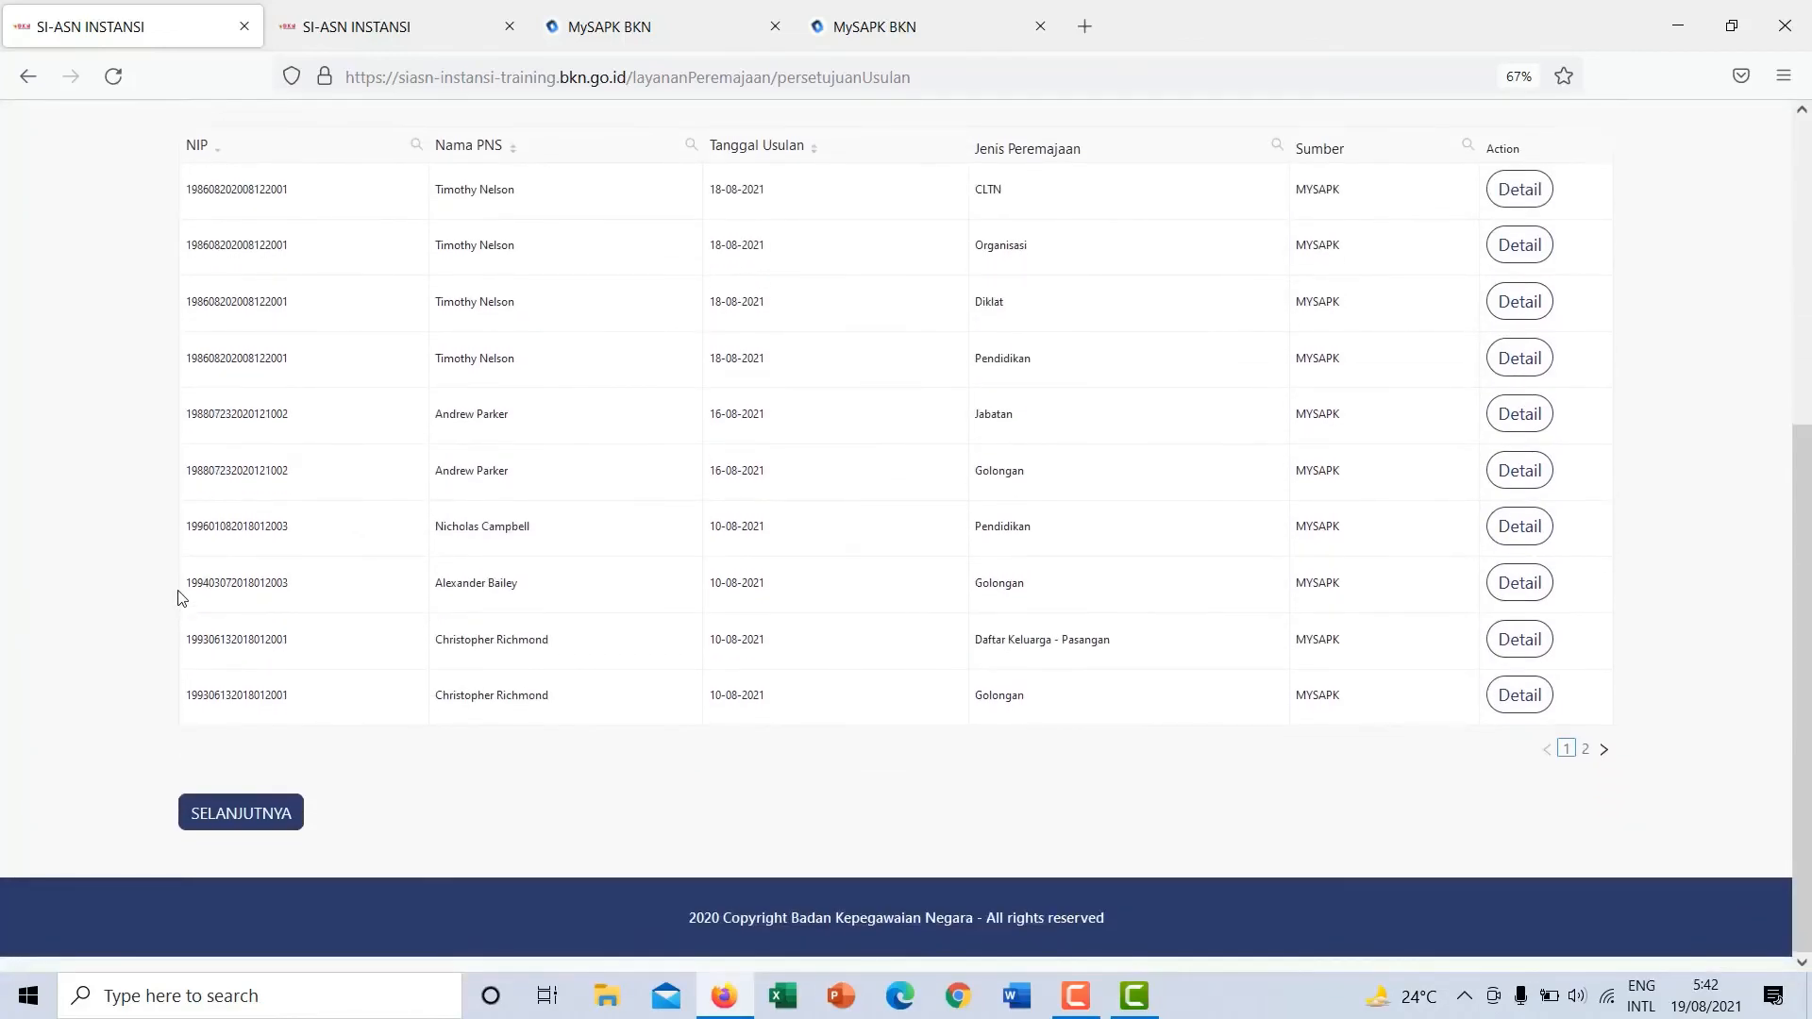
scroll(179, 598, up, 1)
scroll(178, 597, up, 3)
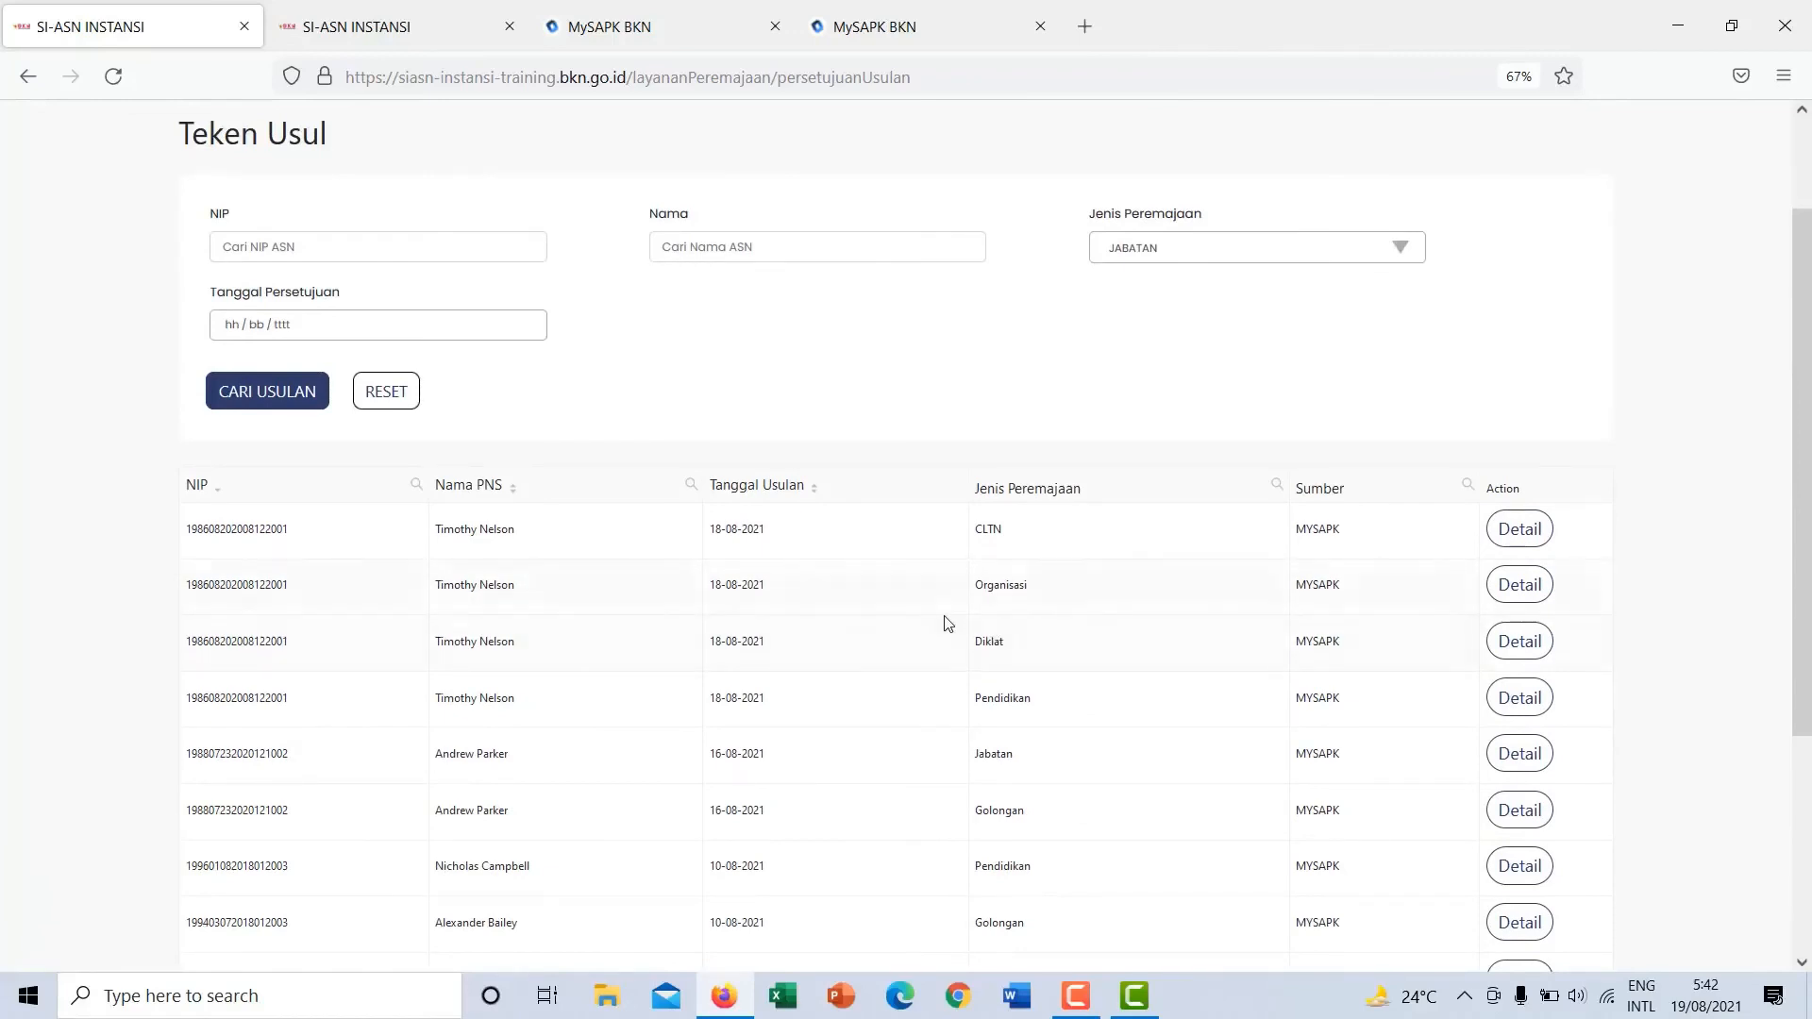
Review the Organisasi proposal's form data, supporting documents, history and recommendation, and close its details.
click(1511, 587)
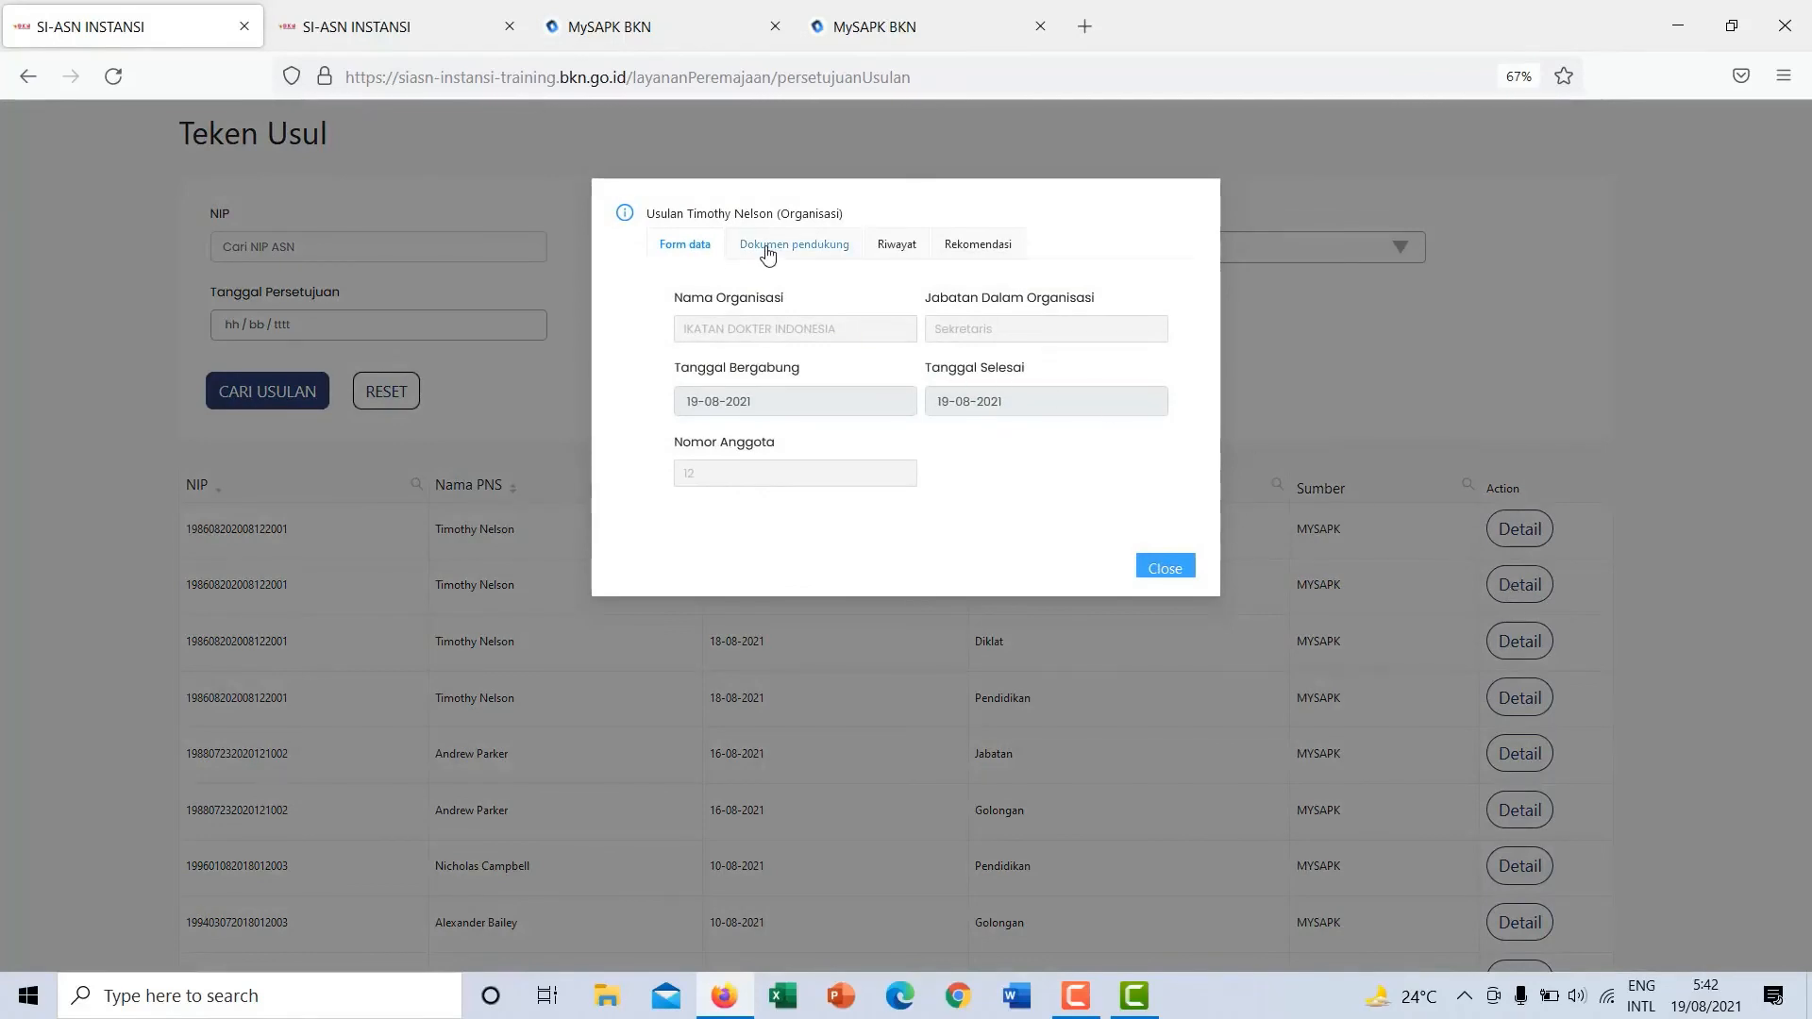
click(768, 251)
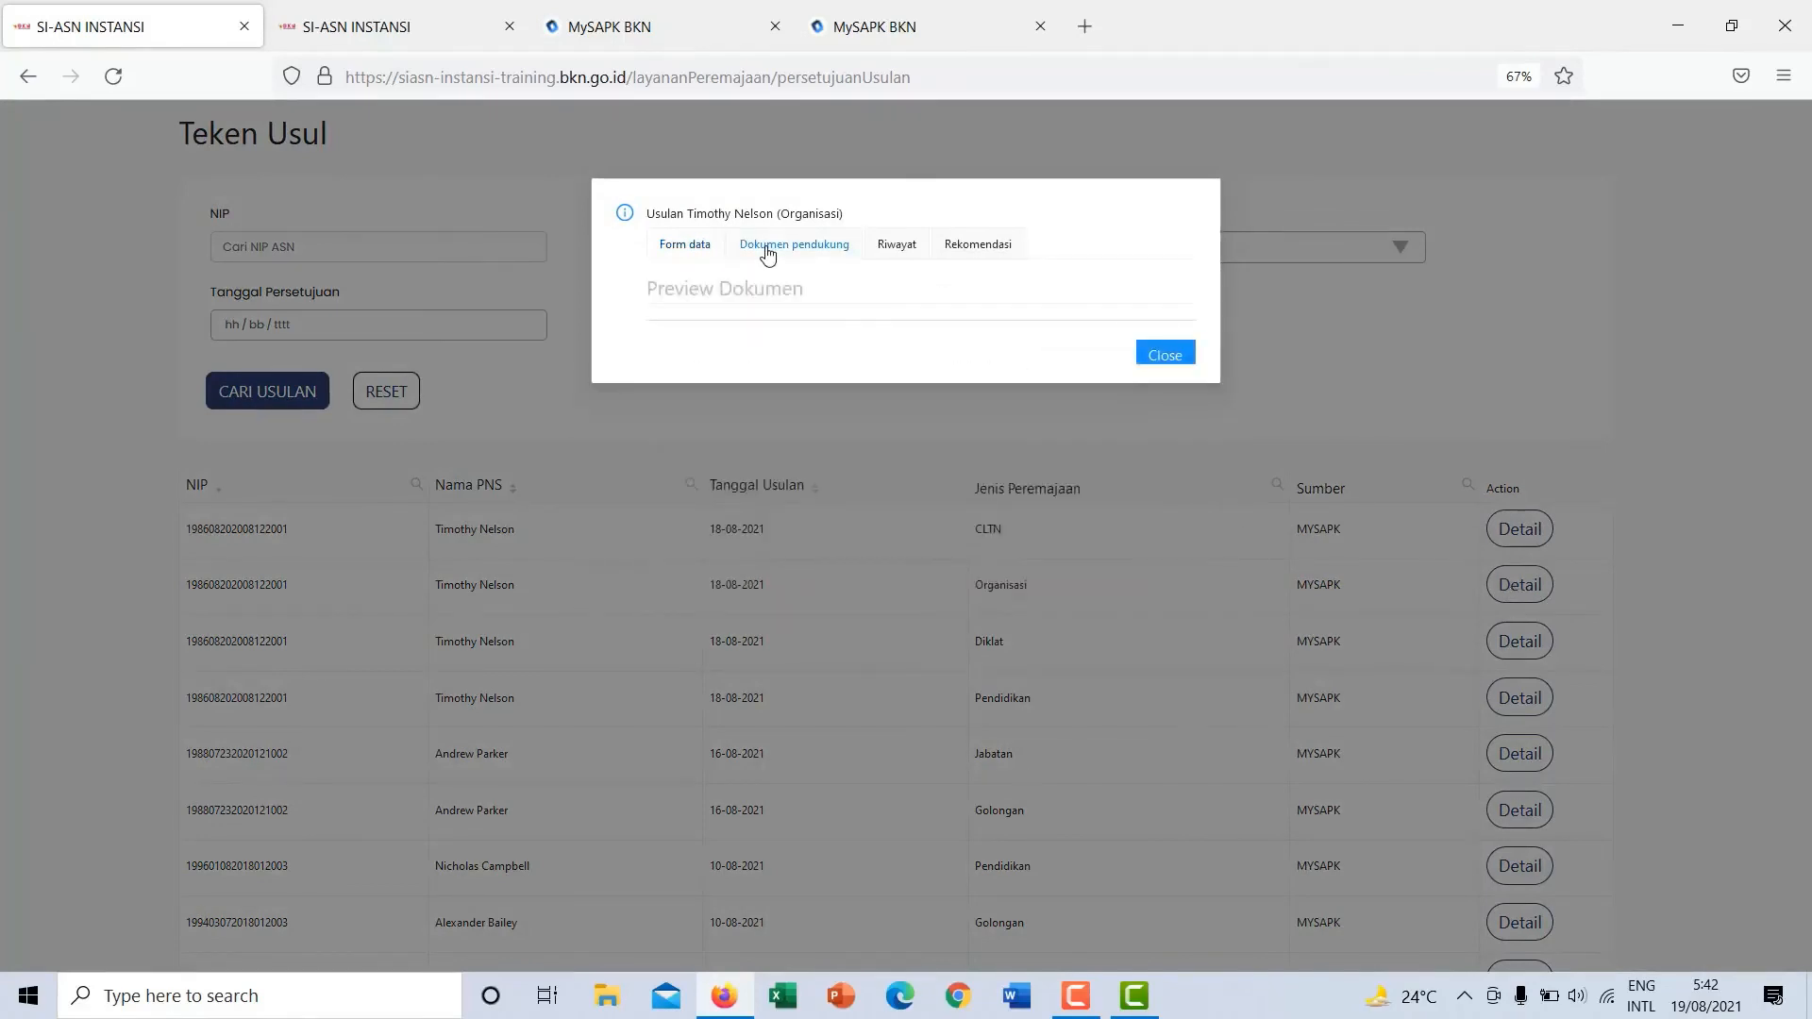
click(890, 247)
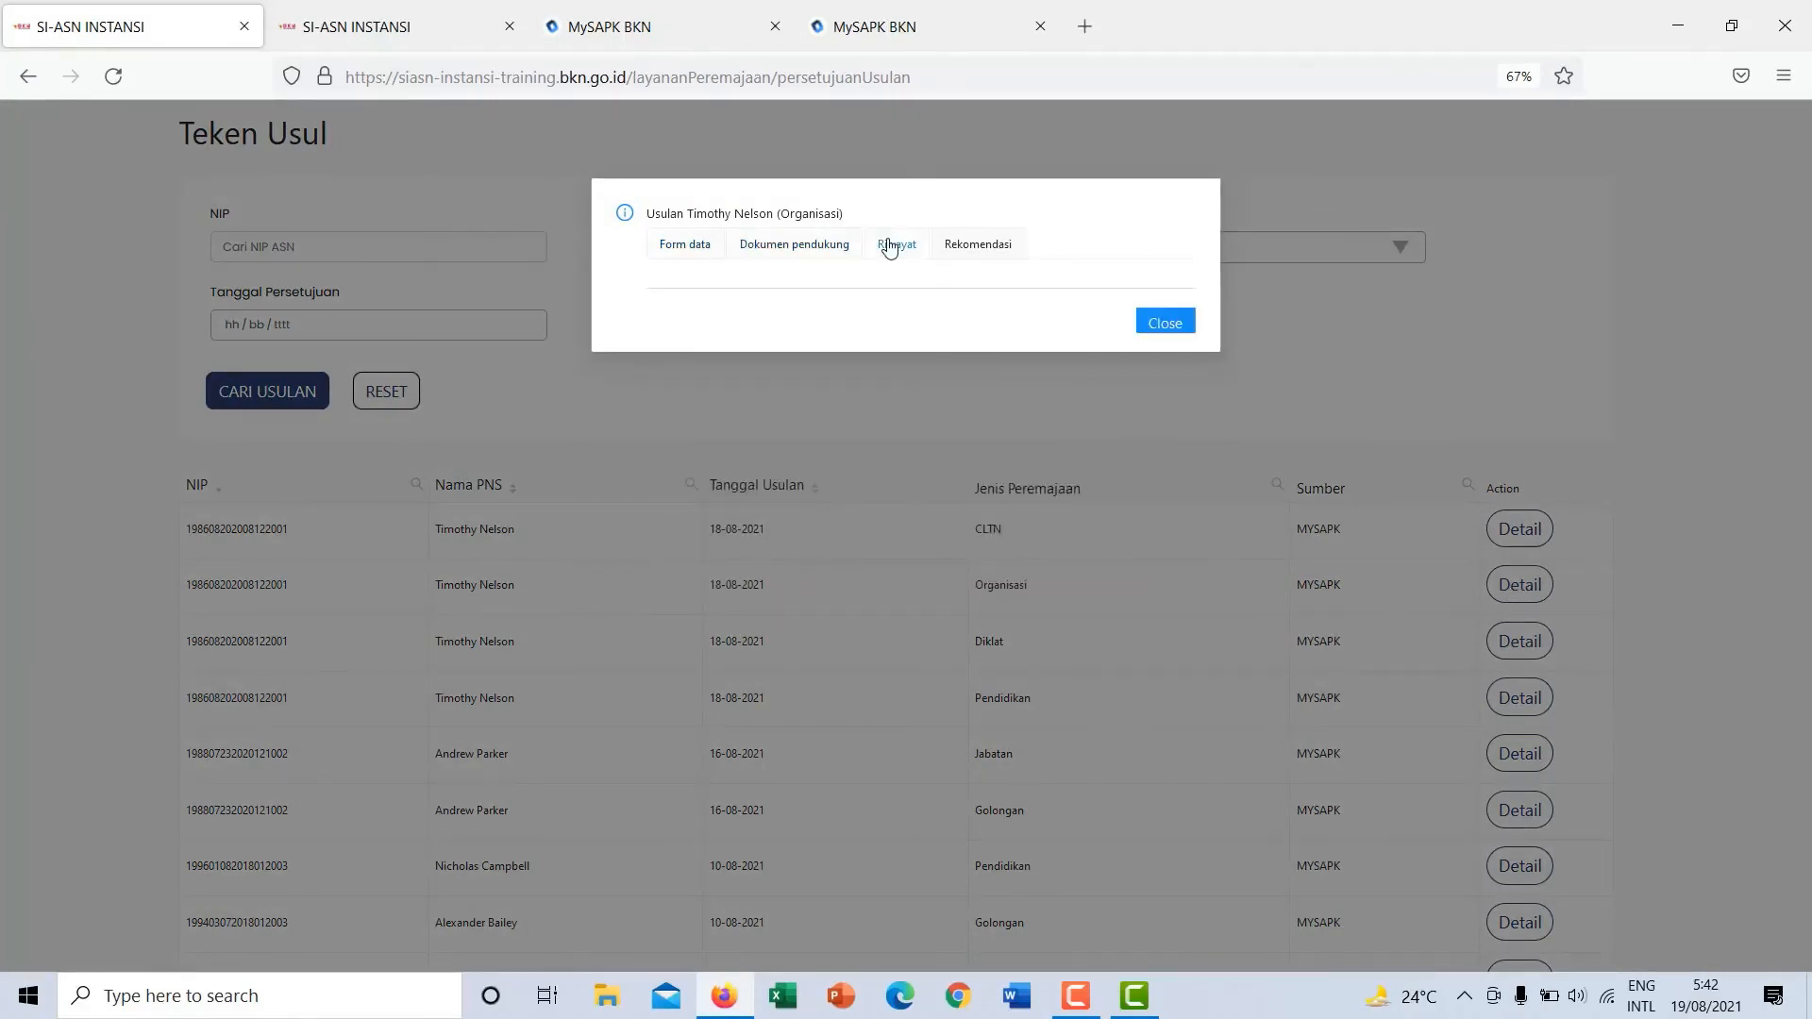
click(976, 243)
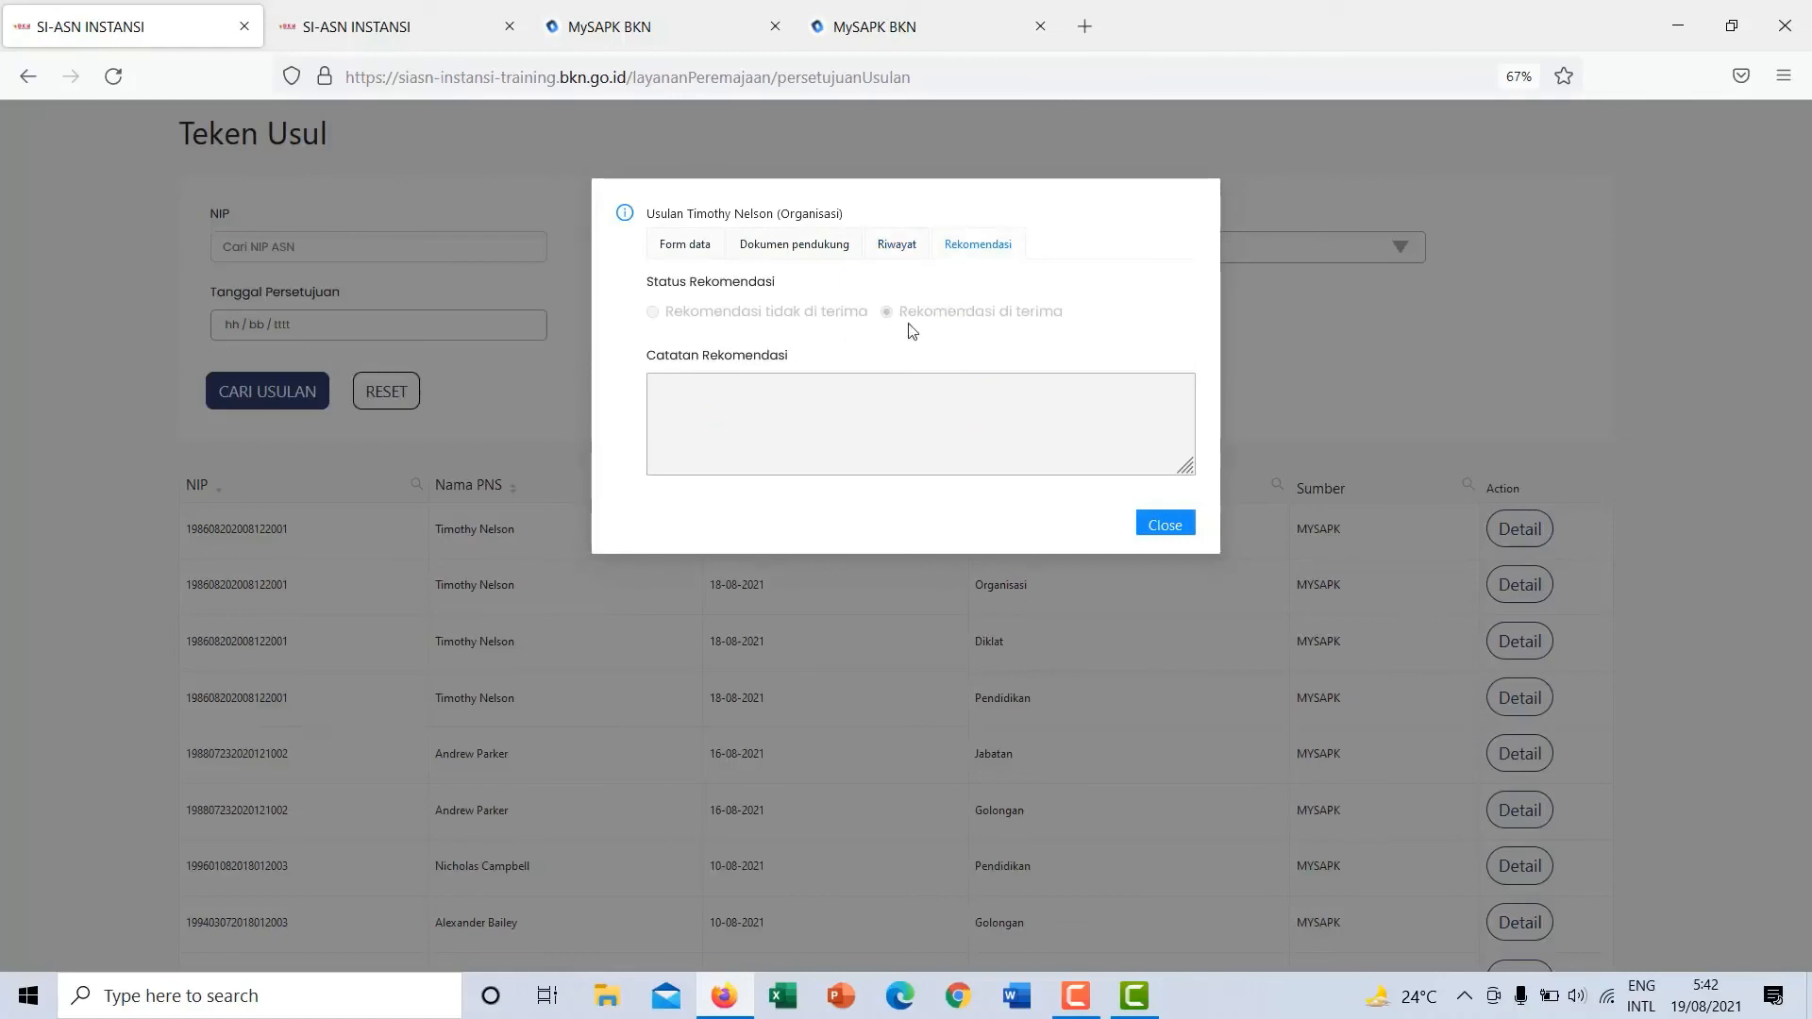
click(1180, 524)
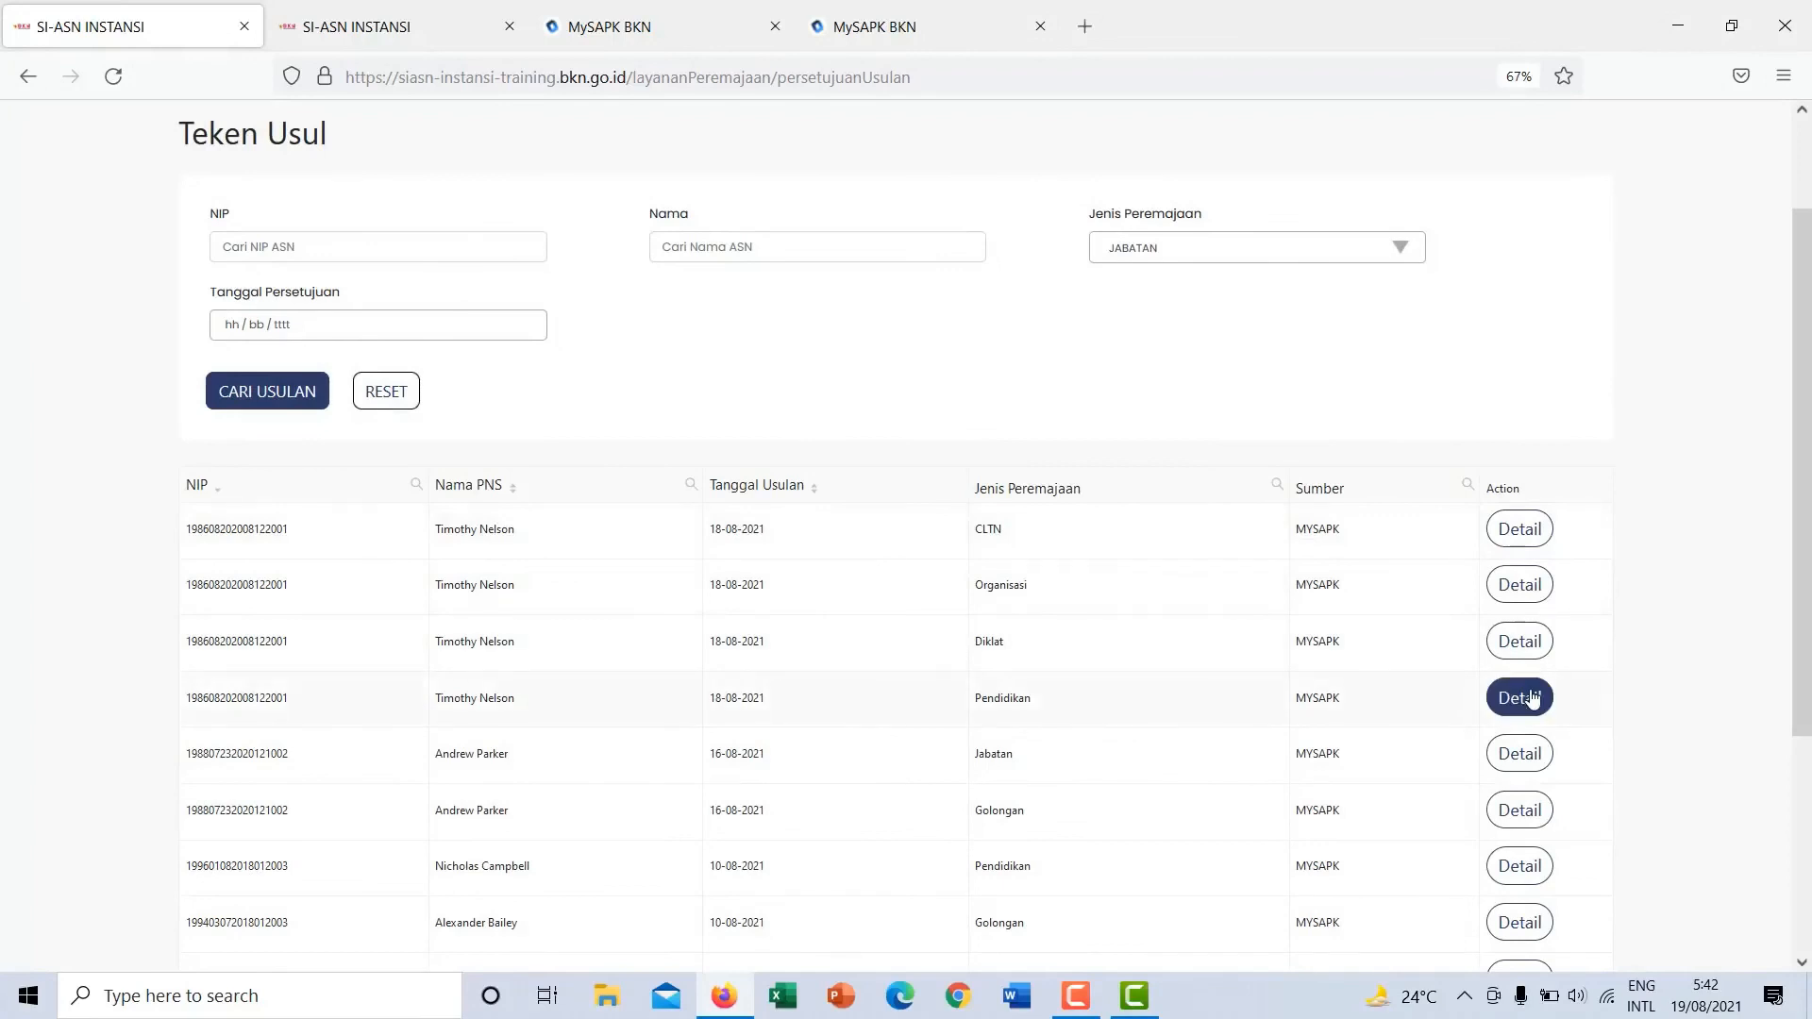
Review the 18-08-2021 Pendidikan proposal's form data, supporting documents, history and recommendation, close its details and return to the Teken Usul list.
click(1515, 693)
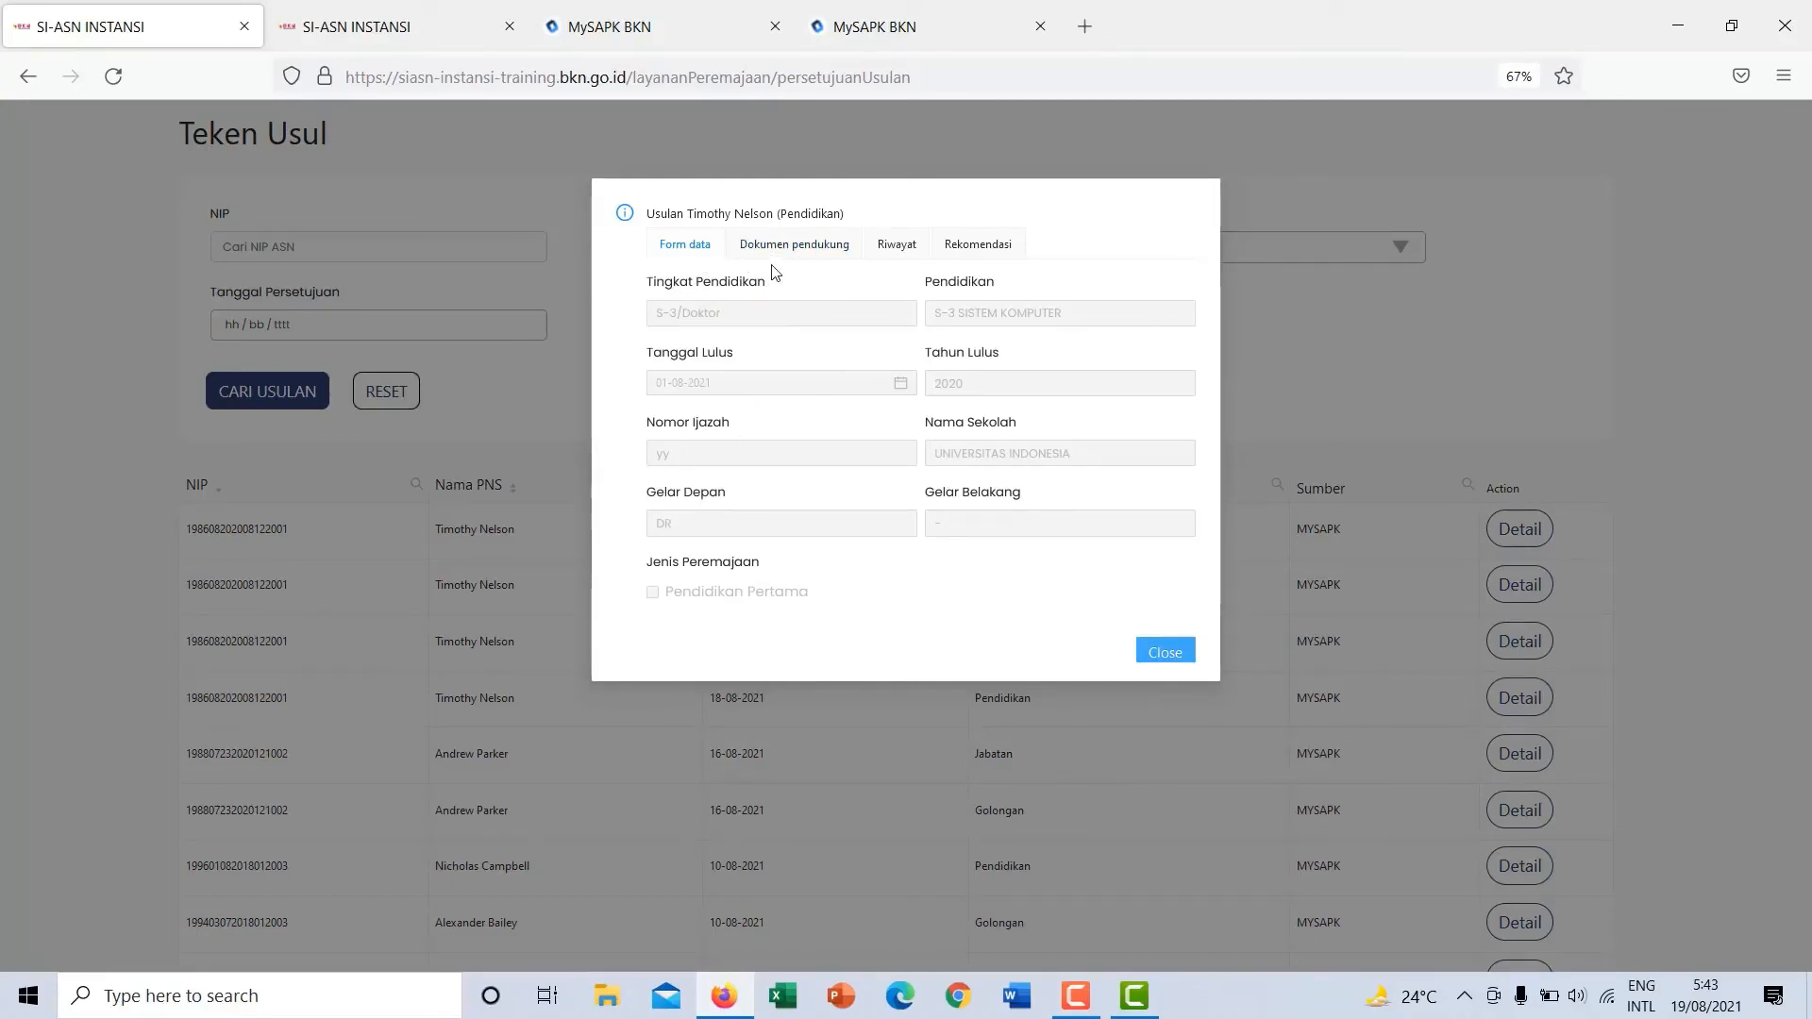
click(788, 247)
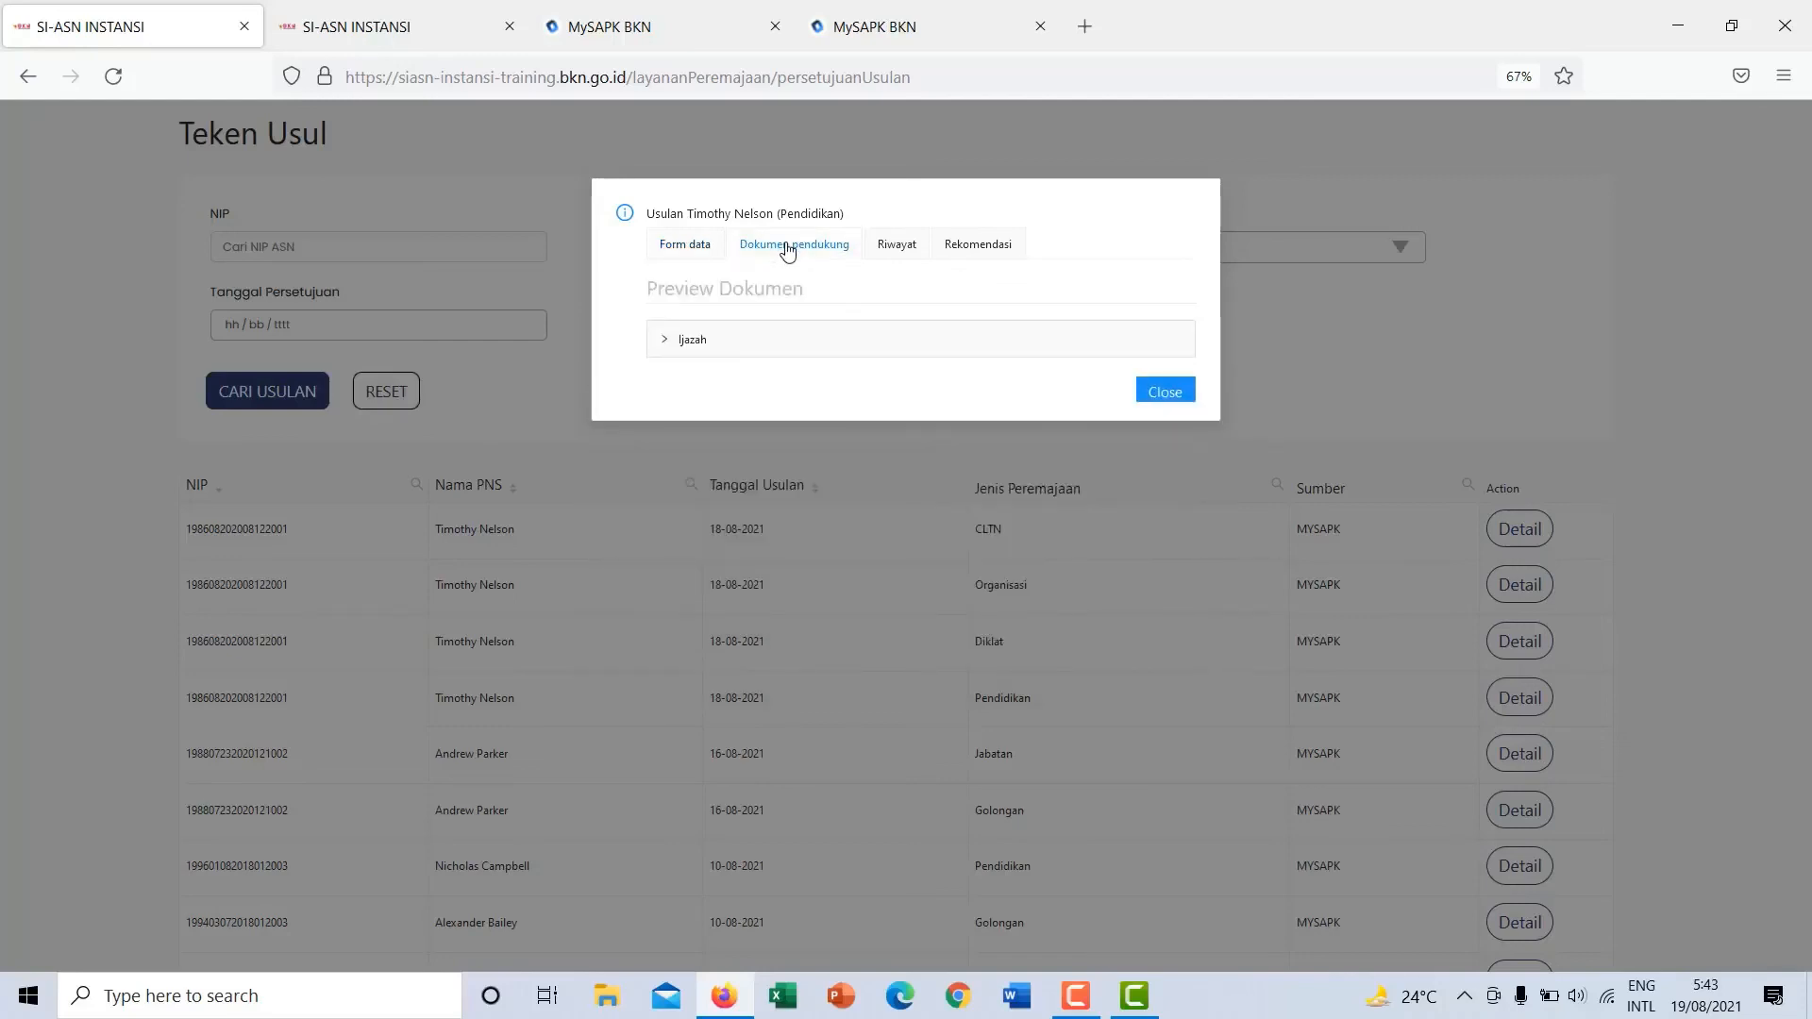
click(911, 250)
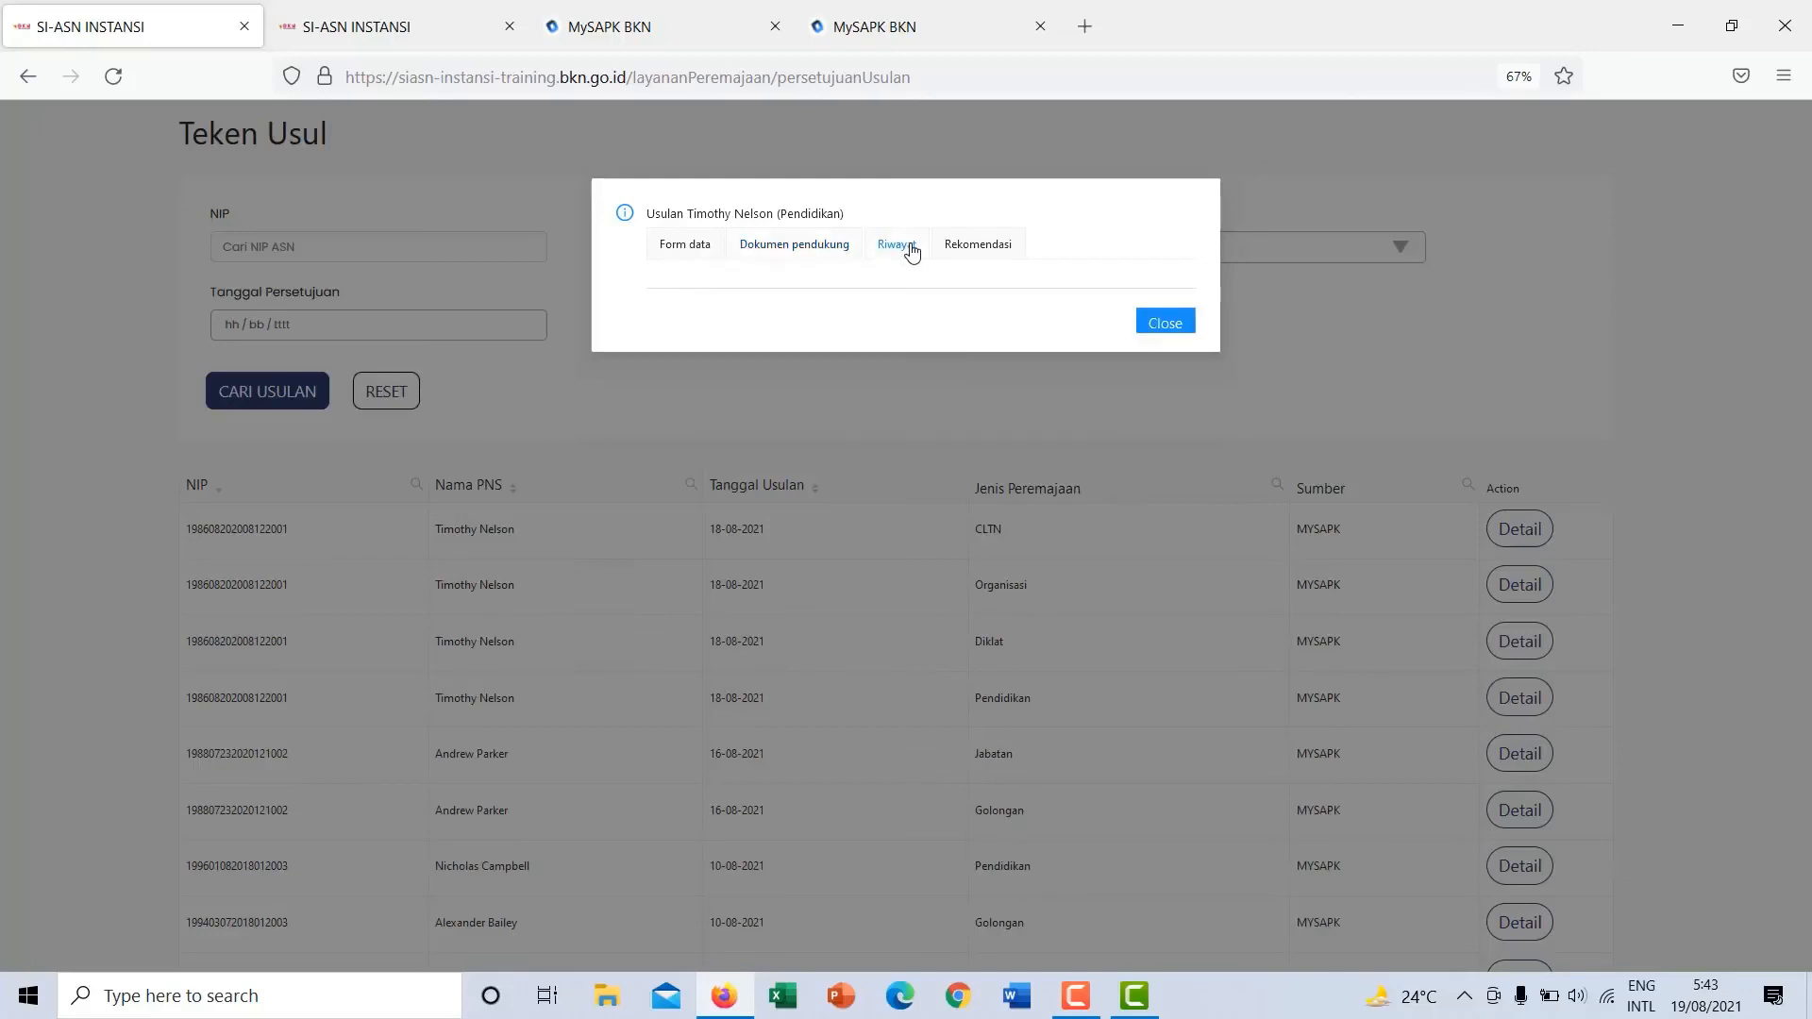
click(979, 248)
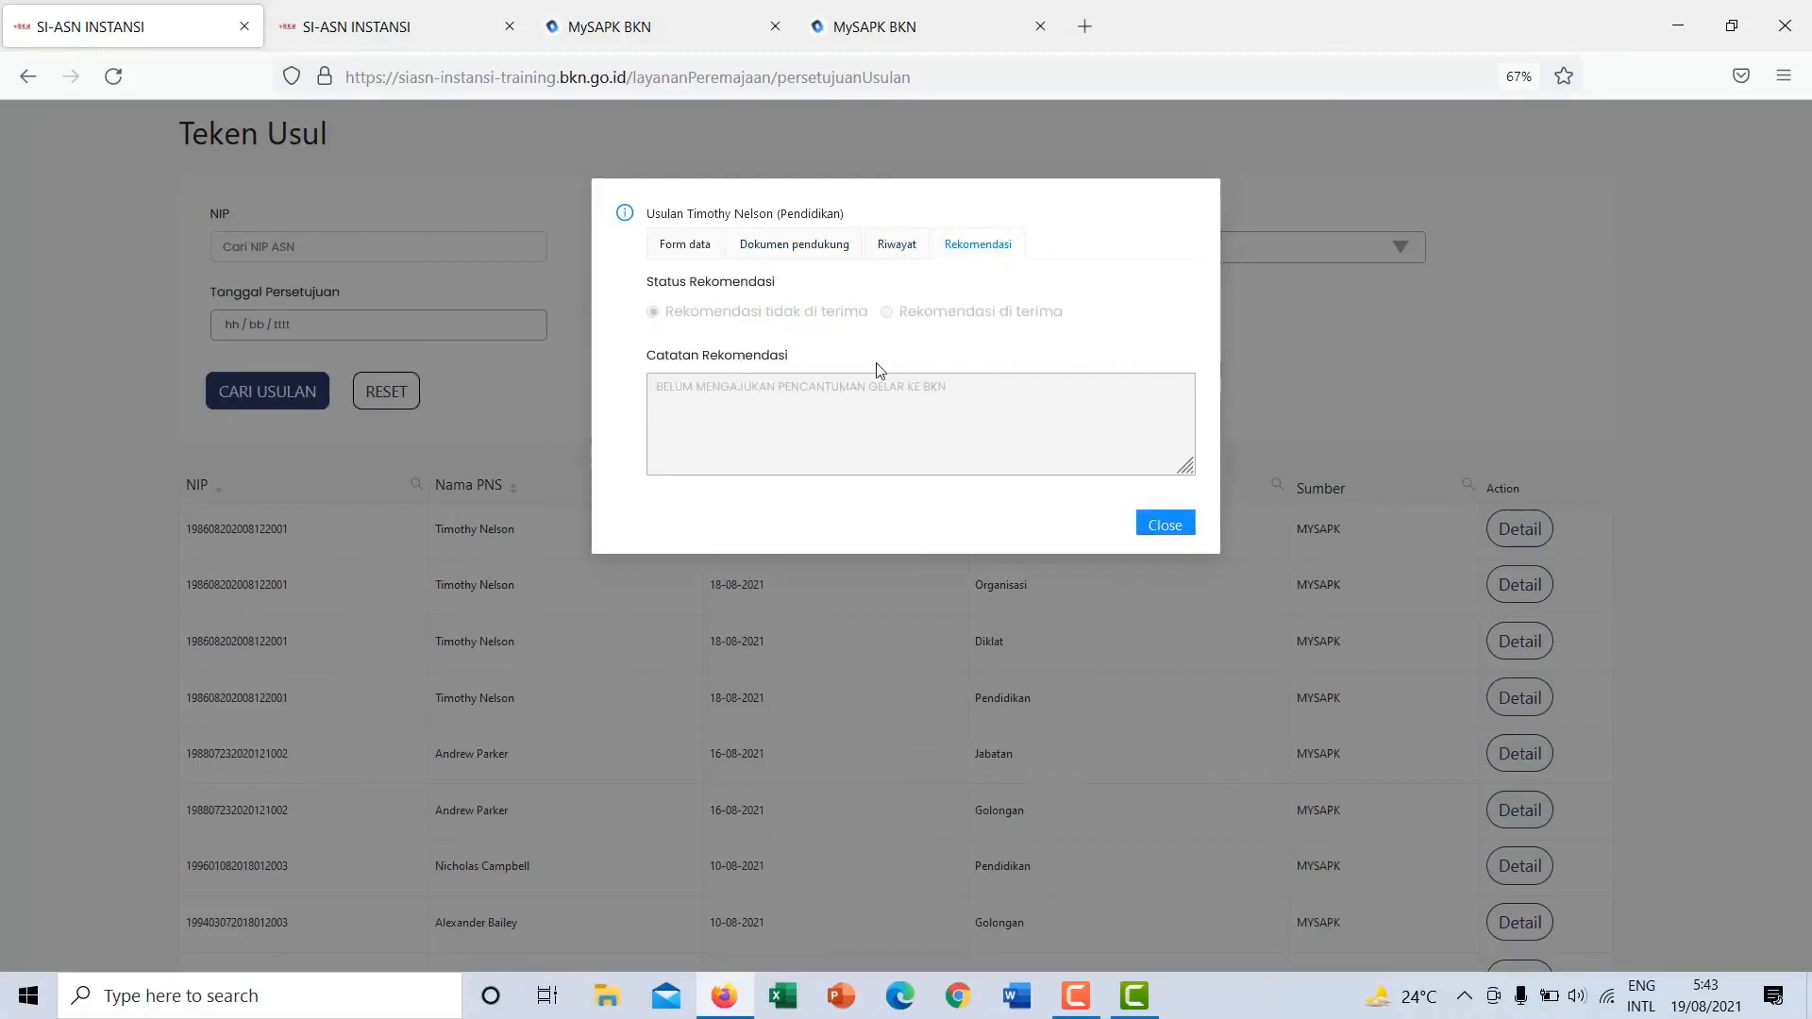
click(1171, 529)
scroll(1177, 536, down, 4)
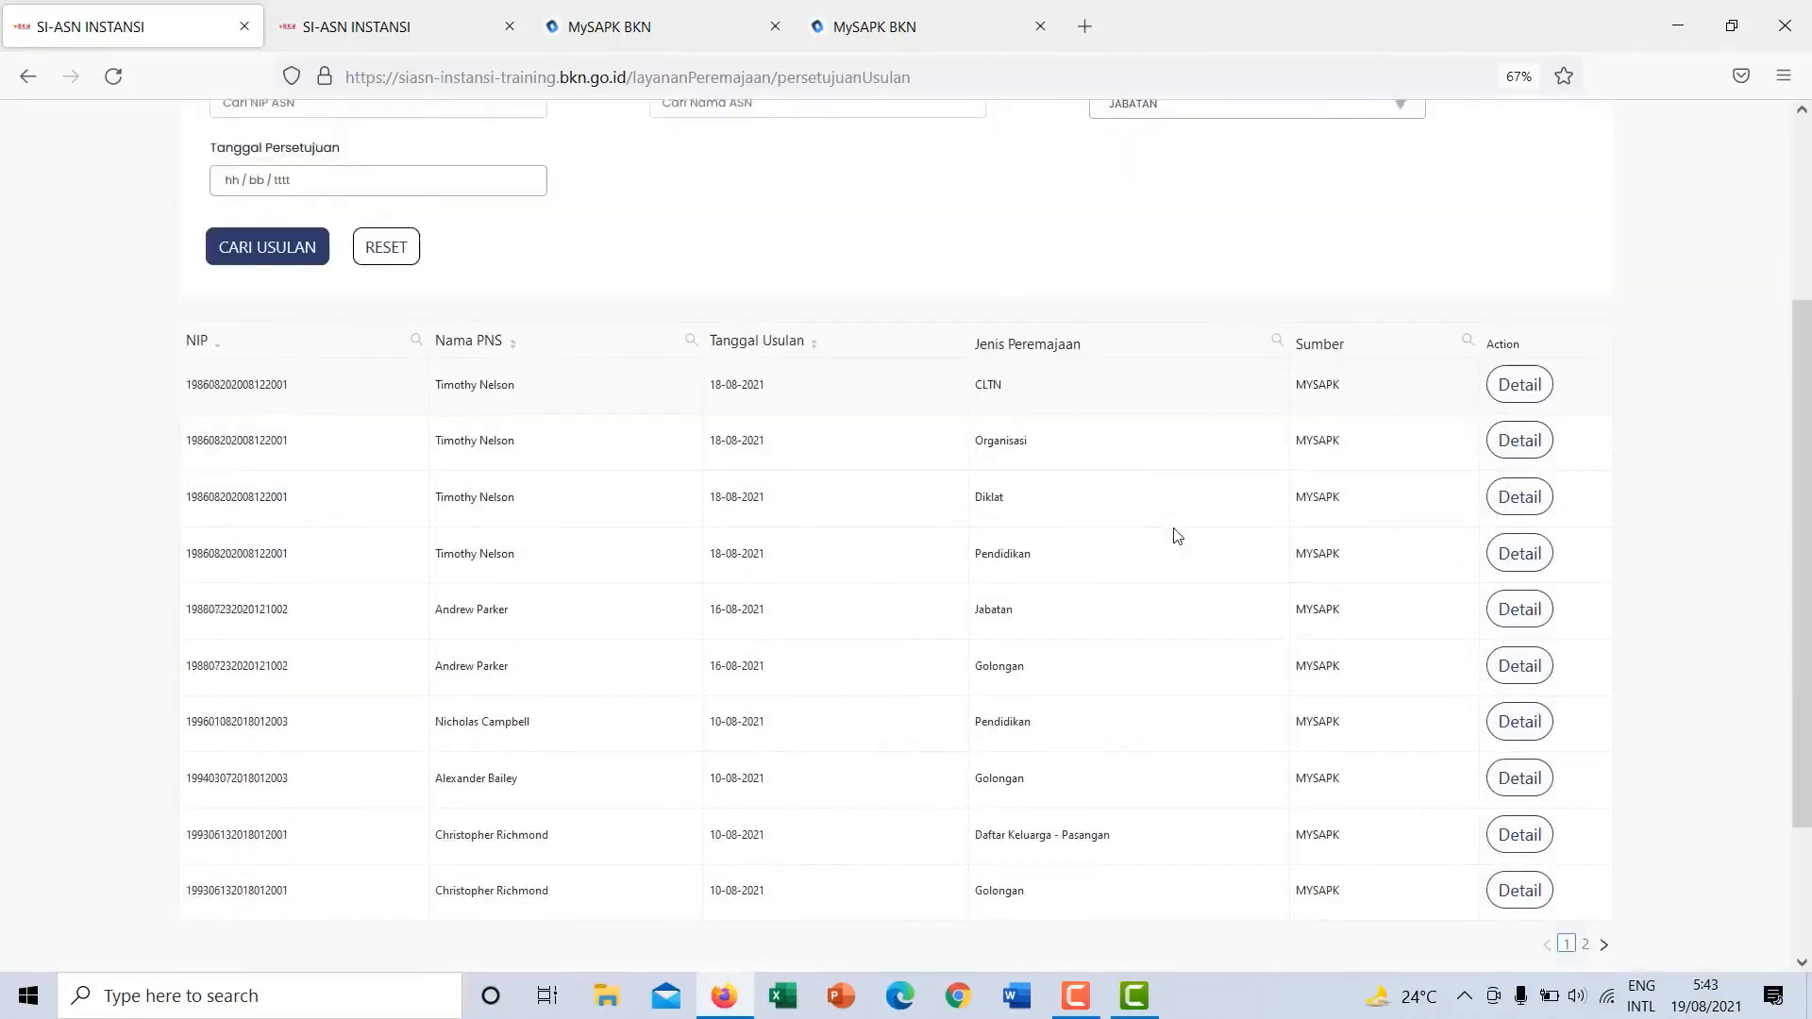
scroll(1175, 532, up, 3)
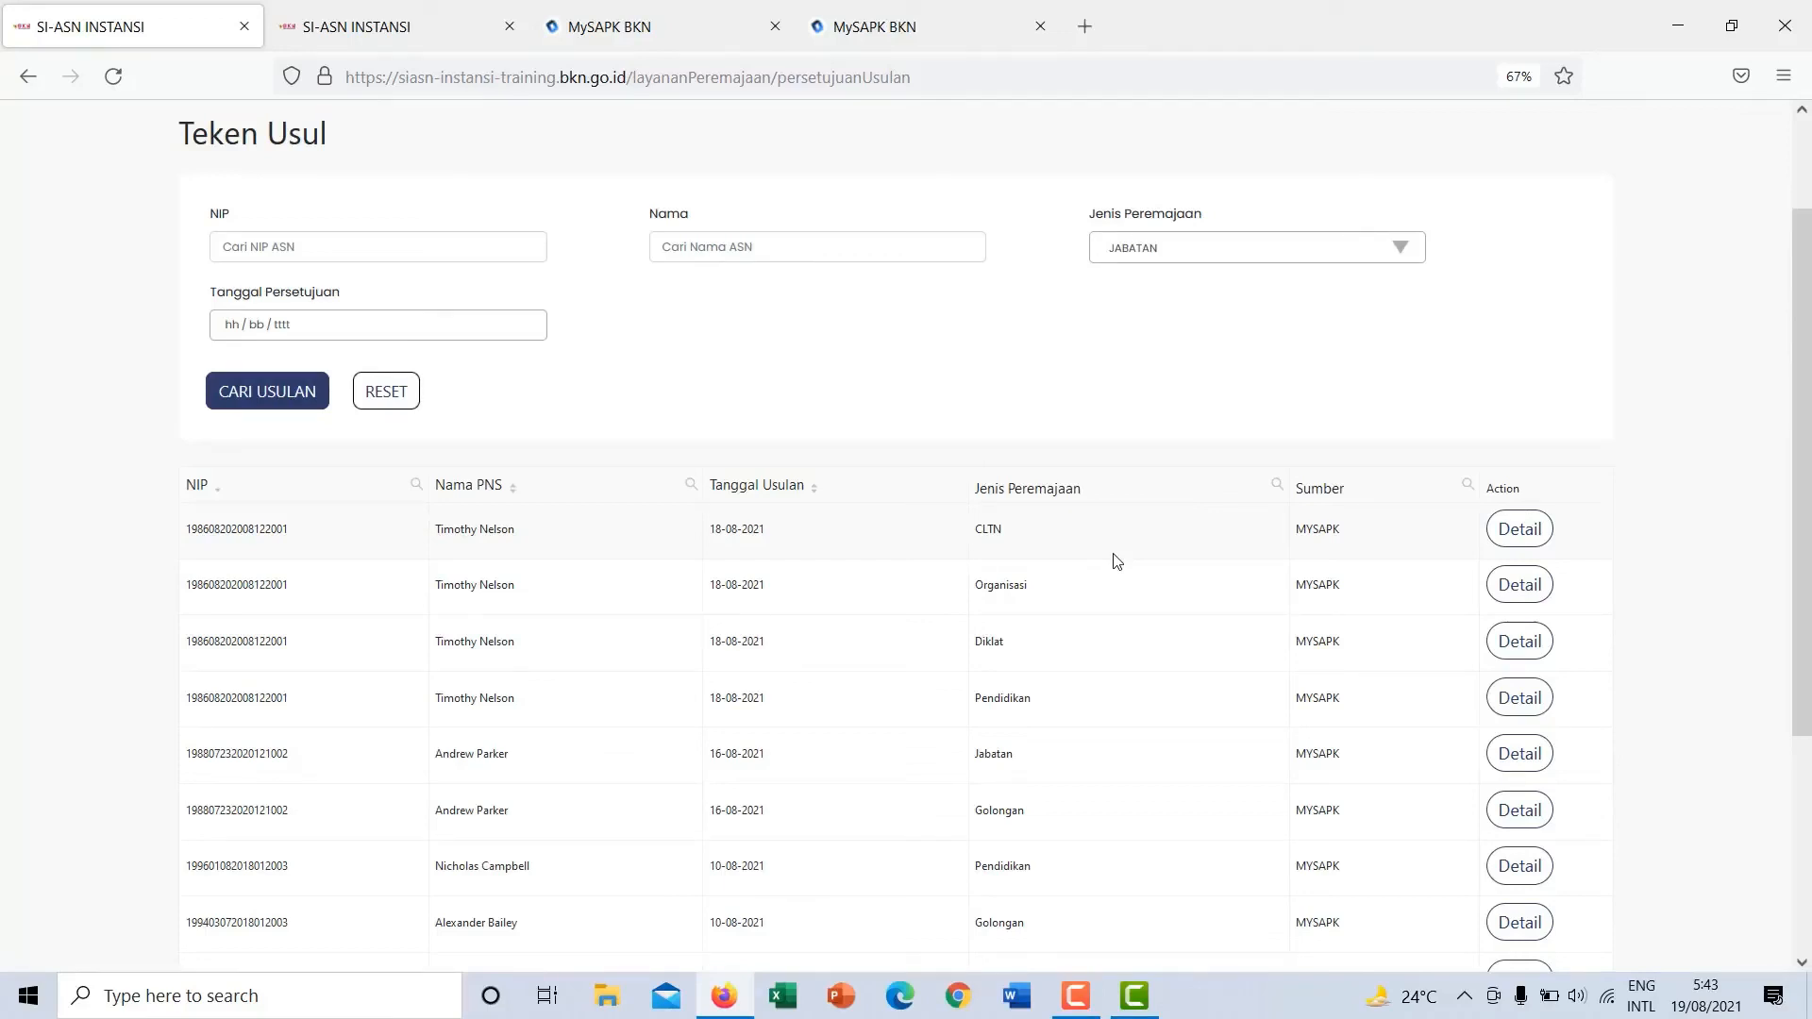
scroll(1118, 561, up, 3)
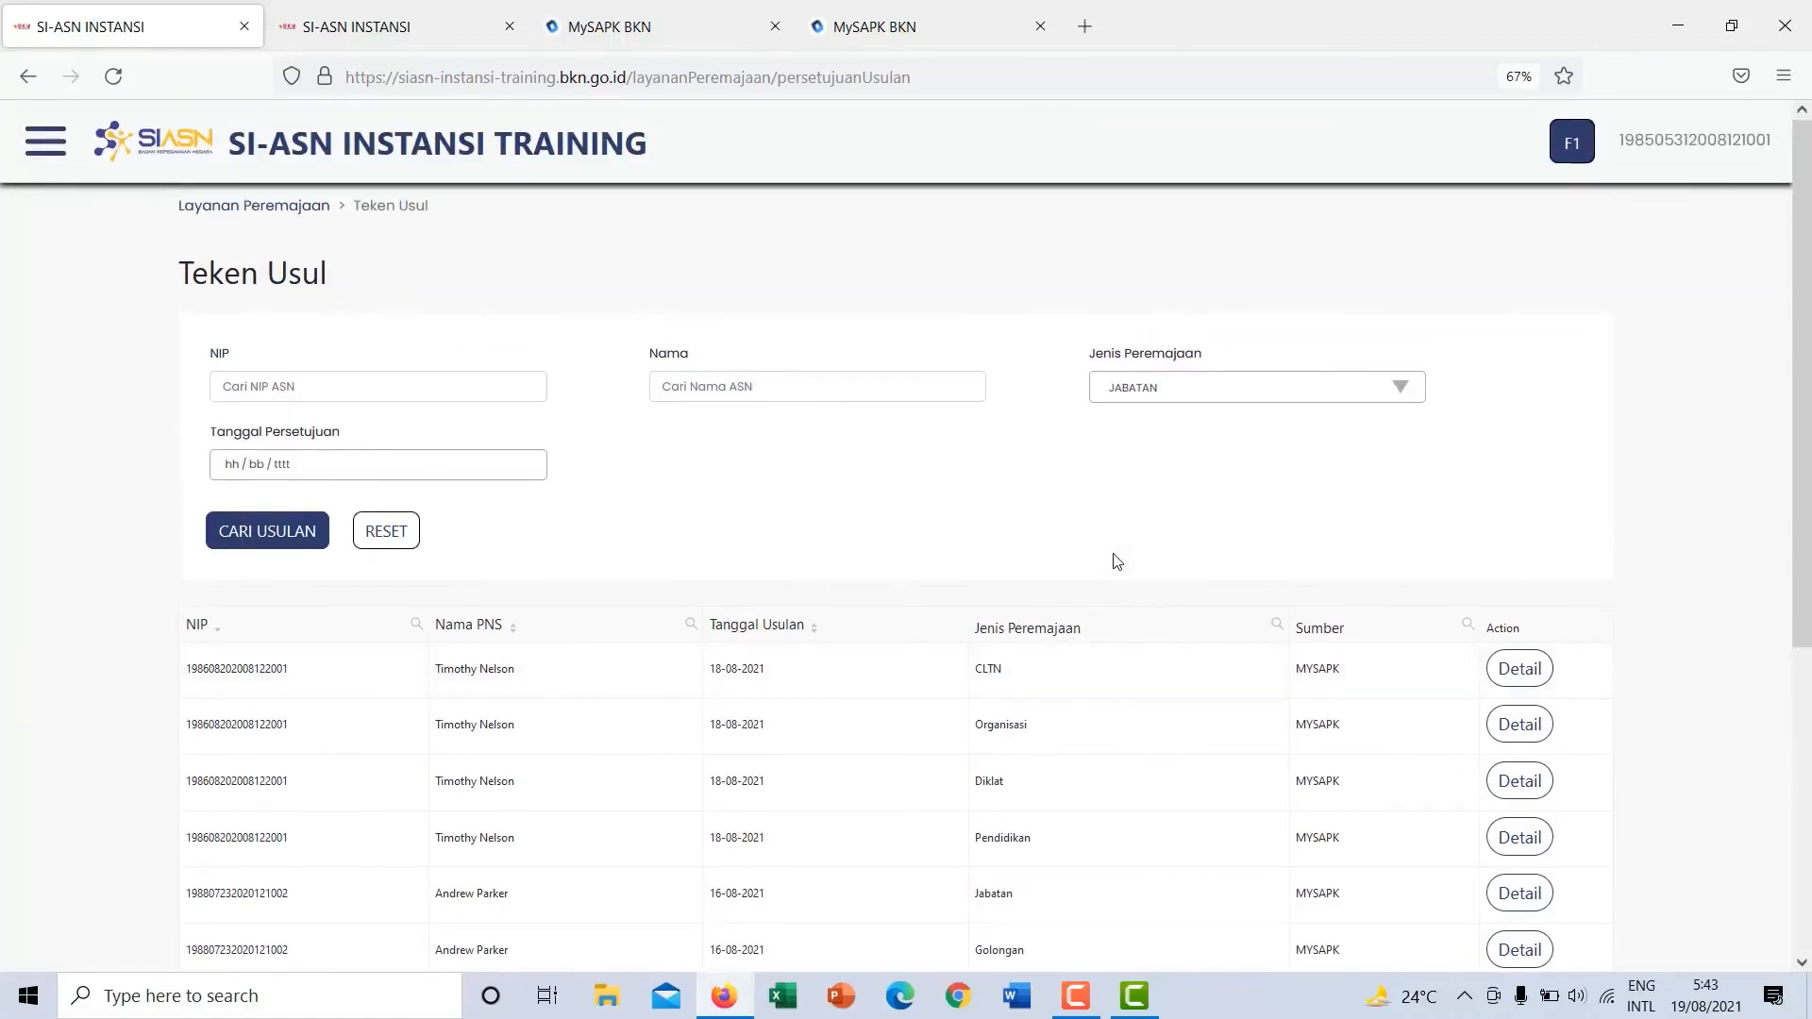